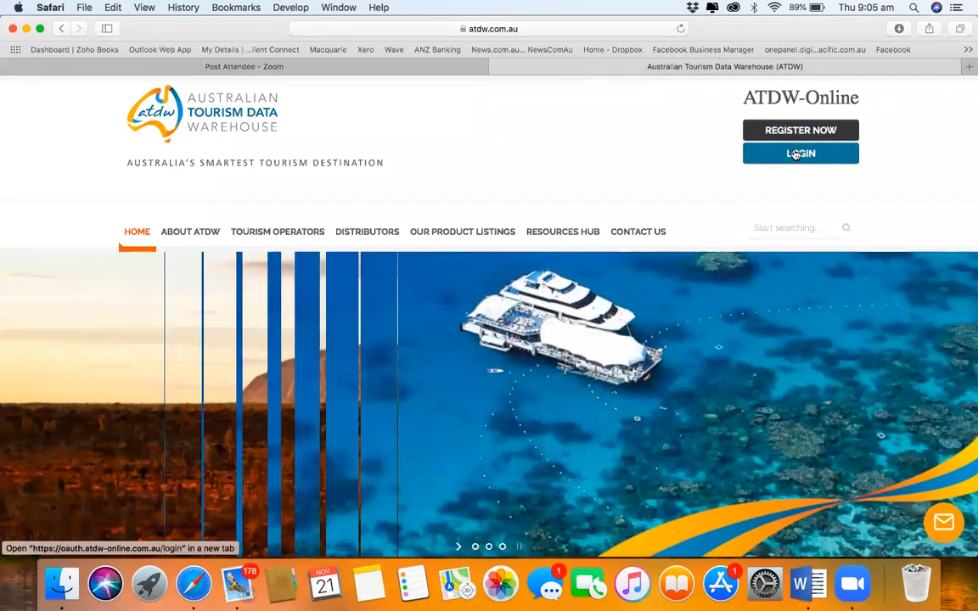
# Step: Sign in to ATDW-Online from atdw.com.au using the saved autofill login
pyautogui.click(795, 154)
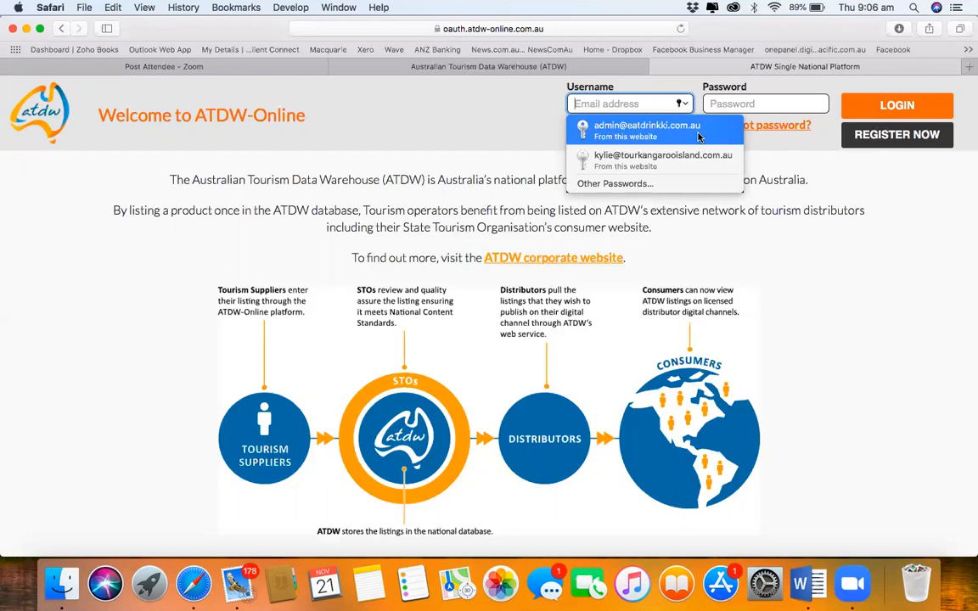
pyautogui.click(698, 137)
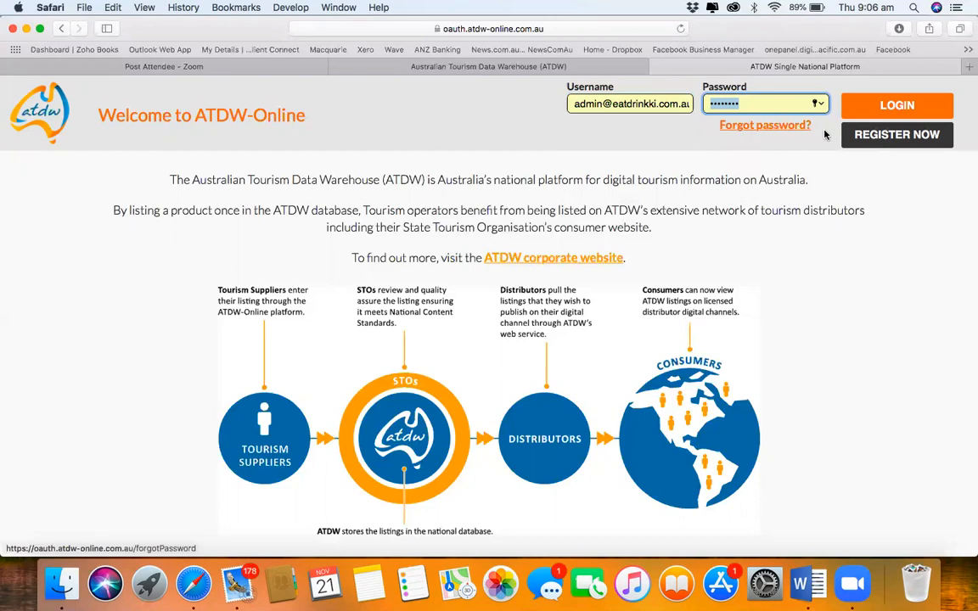
pyautogui.click(912, 112)
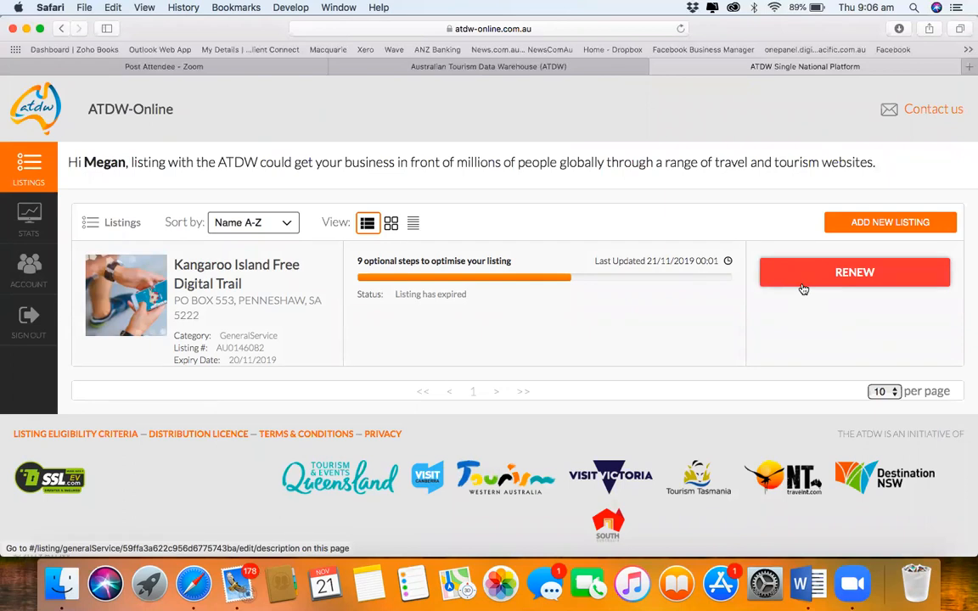
# Step: Choose ADD NEW LISTING on the listings dashboard
pyautogui.click(860, 224)
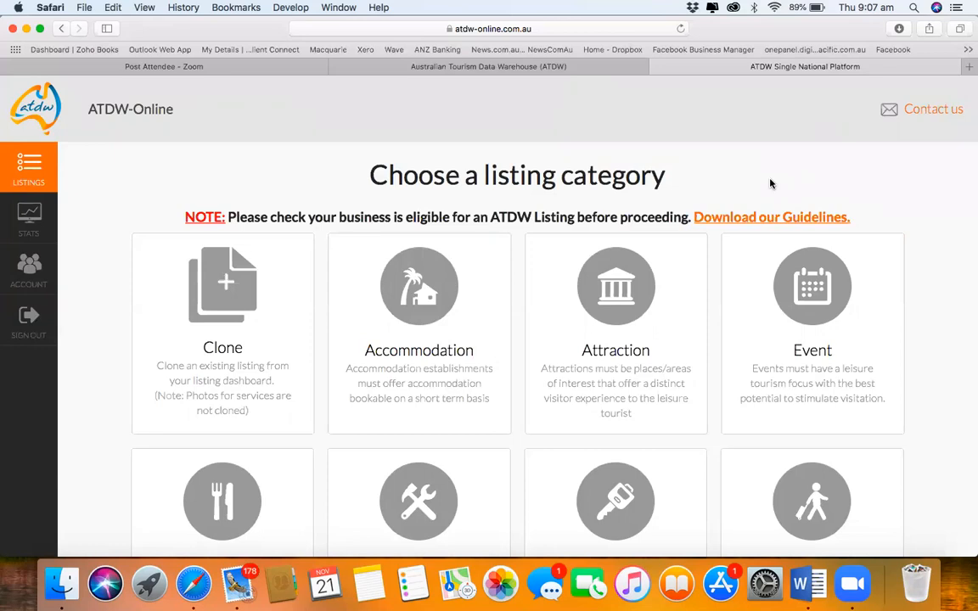
pyautogui.scroll(-4, 771, 184)
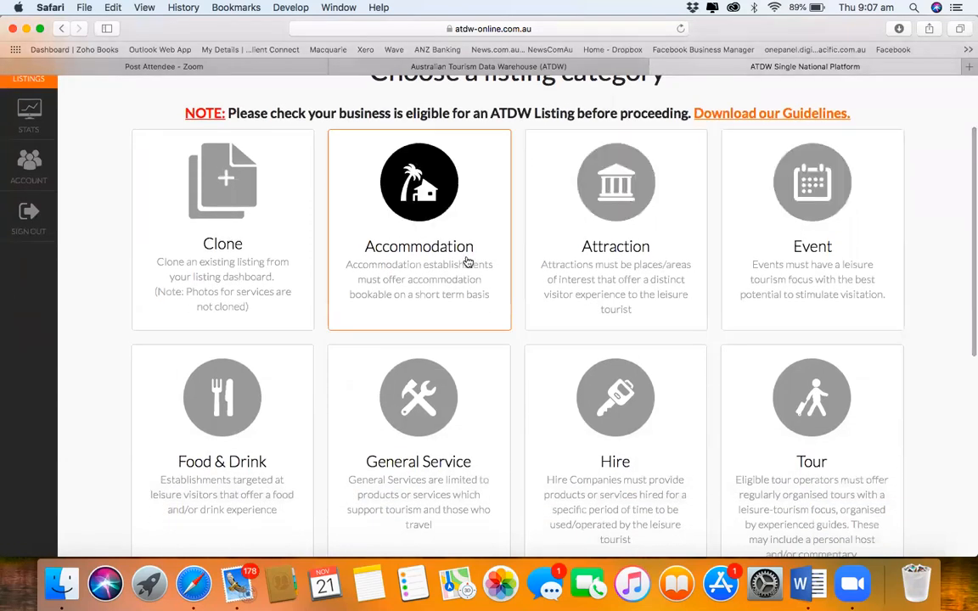
pyautogui.scroll(-2, 630, 267)
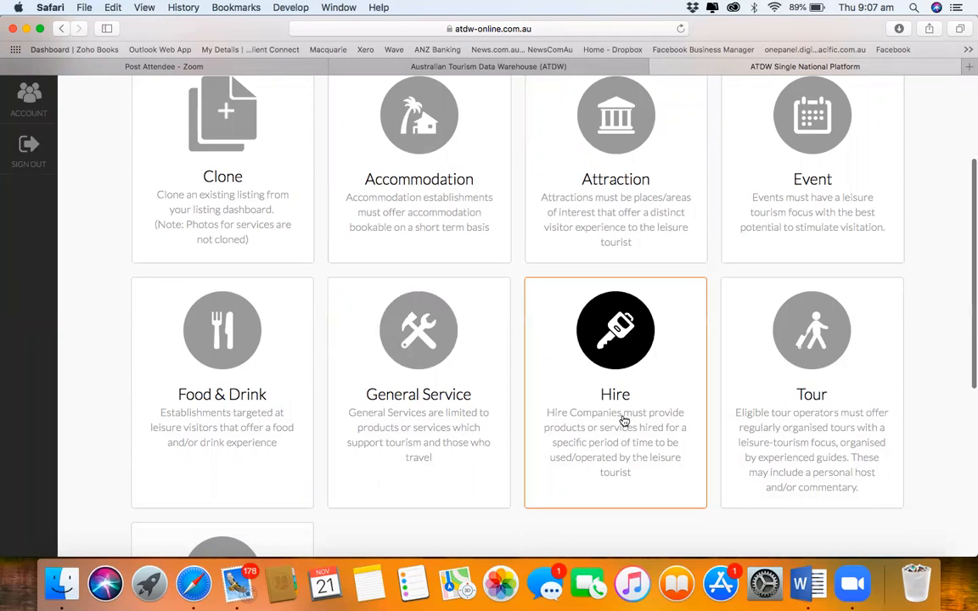
pyautogui.scroll(-2, 622, 420)
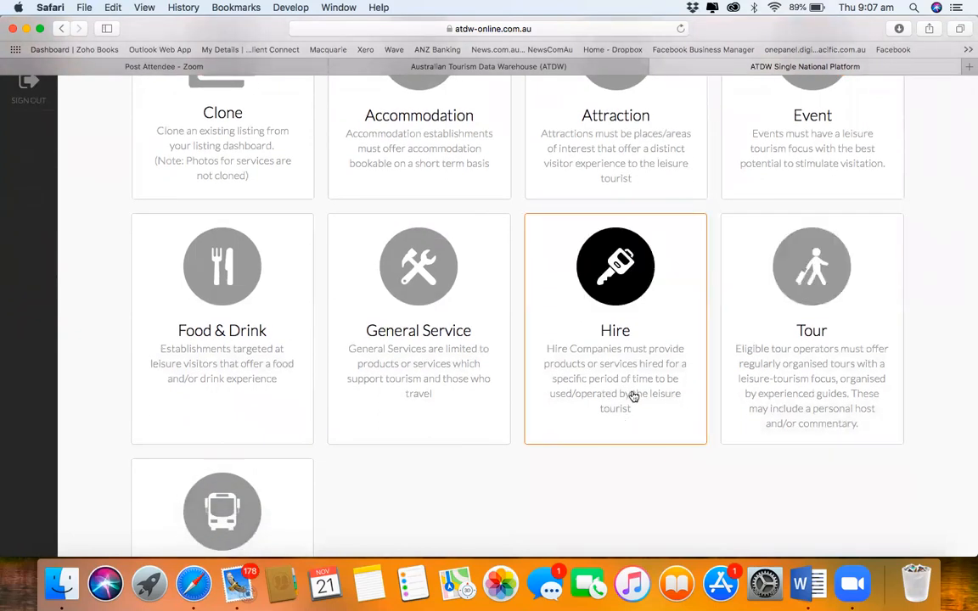
pyautogui.scroll(-5, 830, 386)
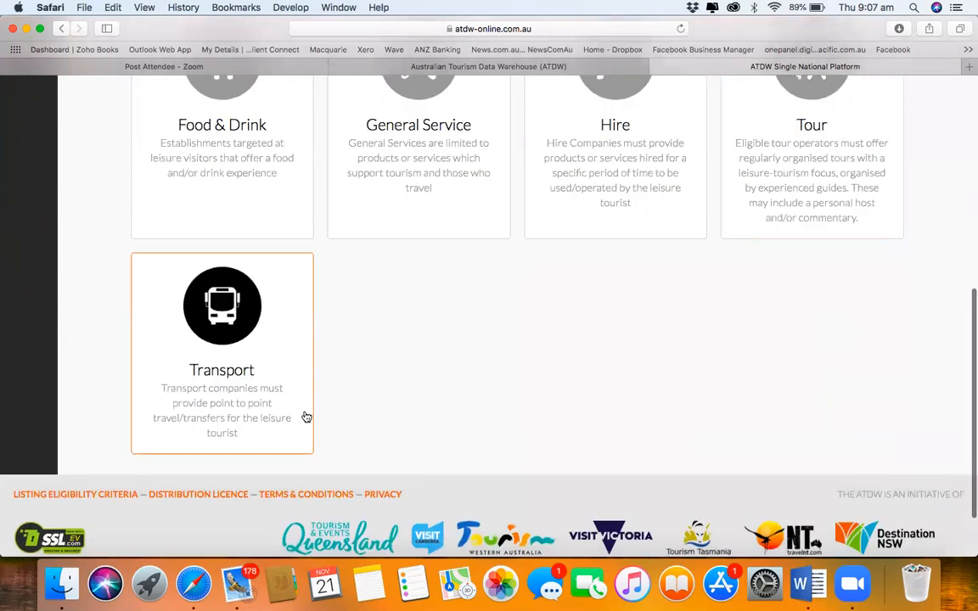
pyautogui.scroll(1, 514, 432)
pyautogui.scroll(5, 513, 432)
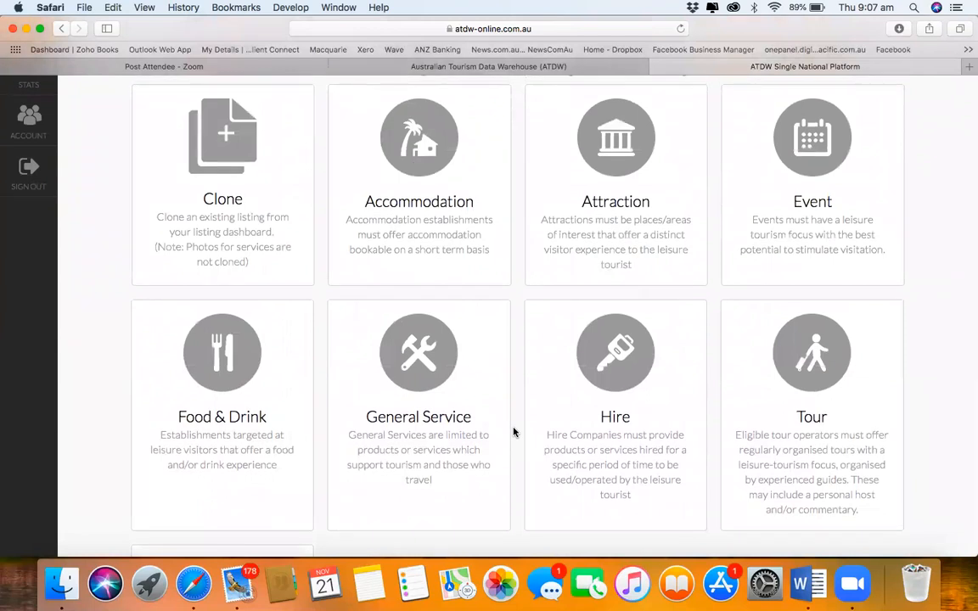
pyautogui.scroll(1, 514, 432)
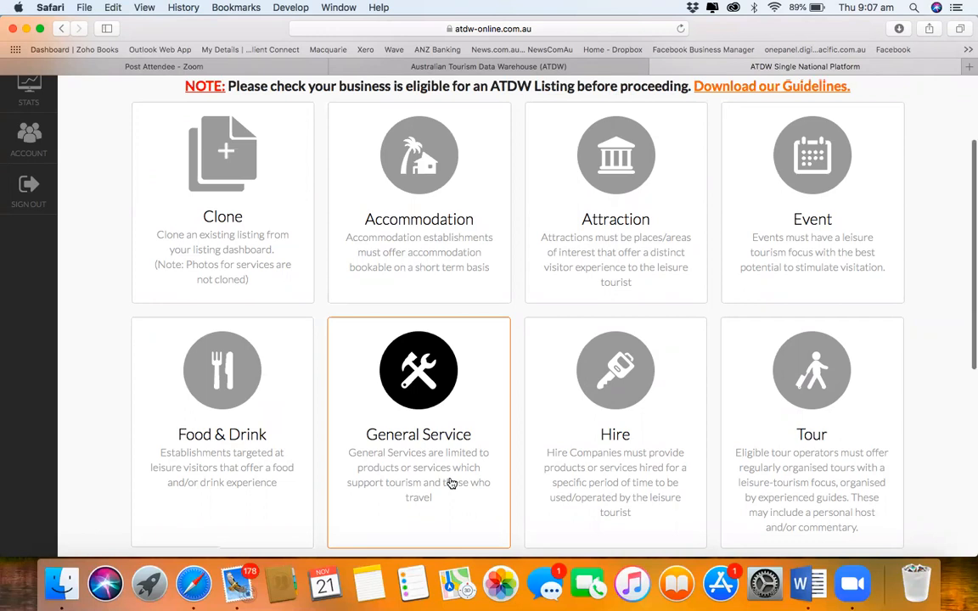
# Step: Pick Food & Drink as the new listing's category
pyautogui.scroll(-3, 451, 482)
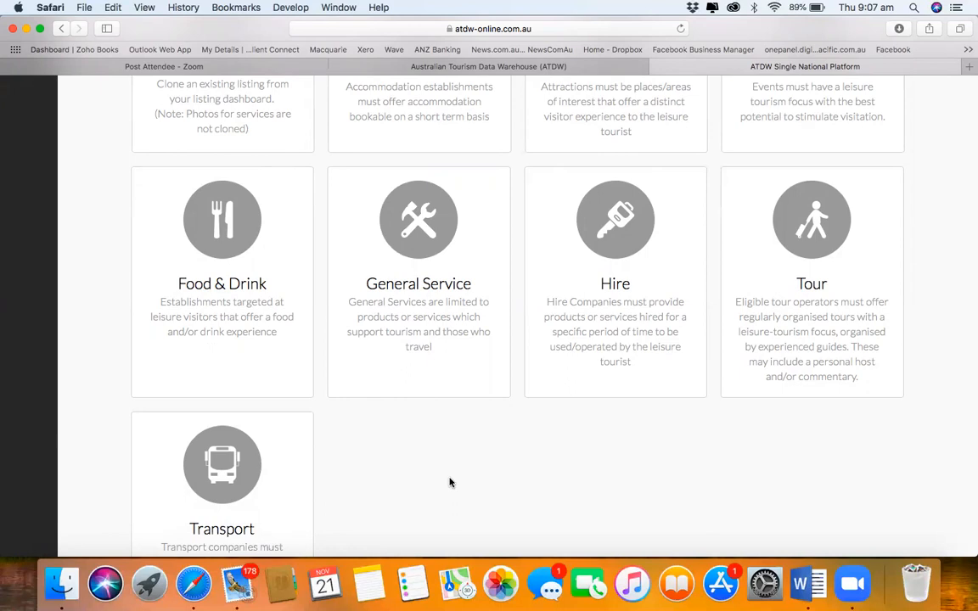
pyautogui.scroll(5, 451, 482)
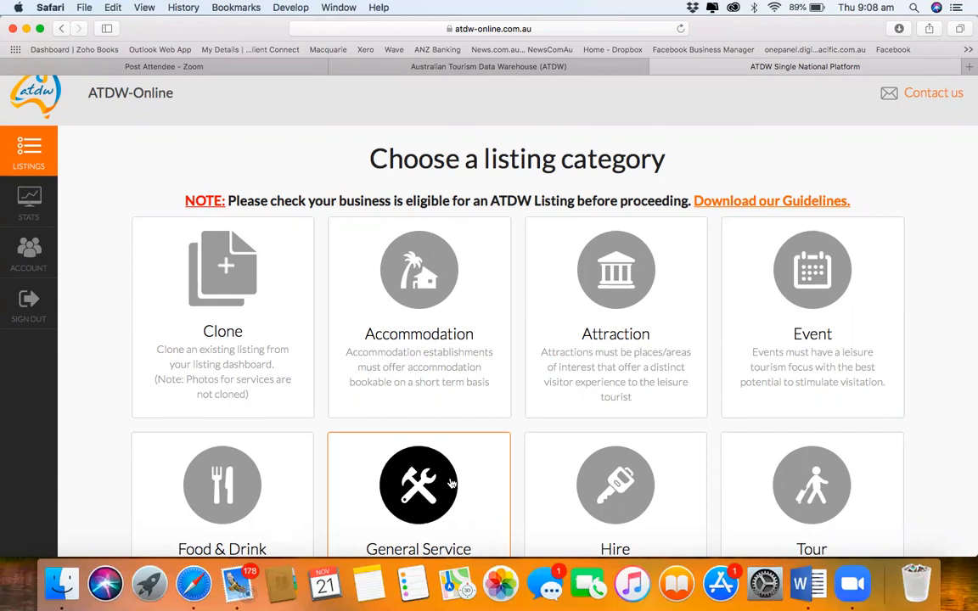
pyautogui.scroll(-5, 450, 482)
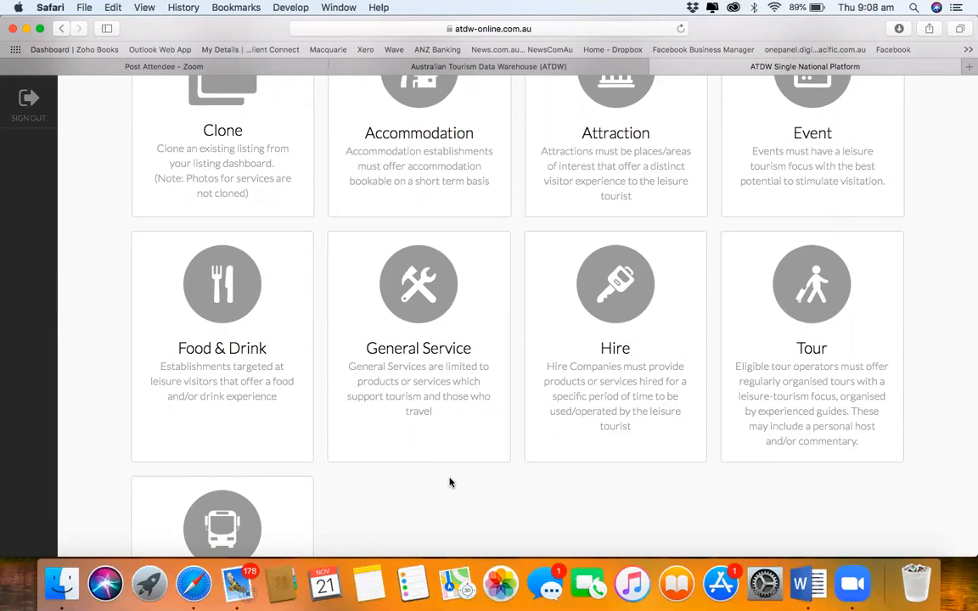
pyautogui.scroll(2, 450, 482)
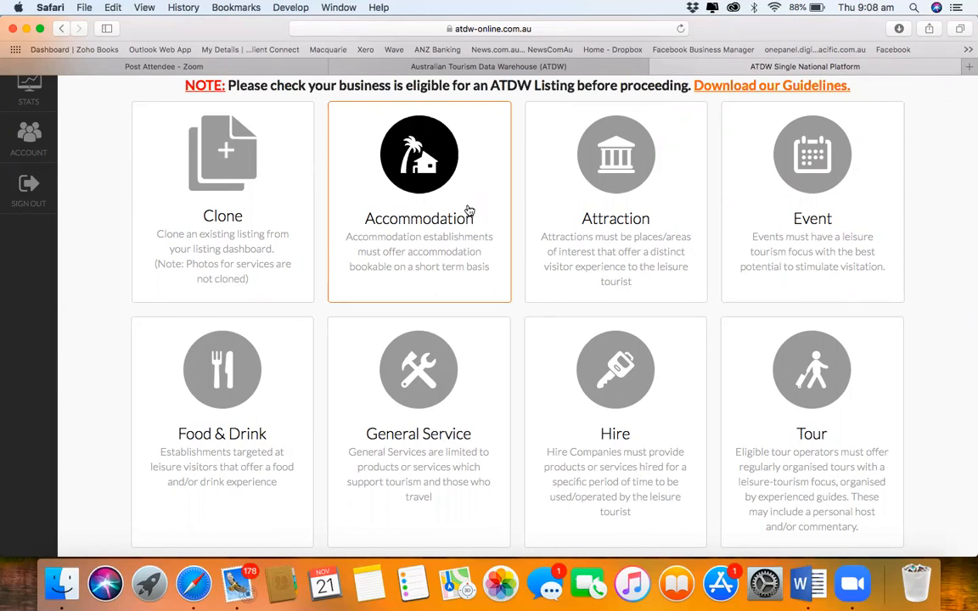
pyautogui.scroll(-2, 404, 397)
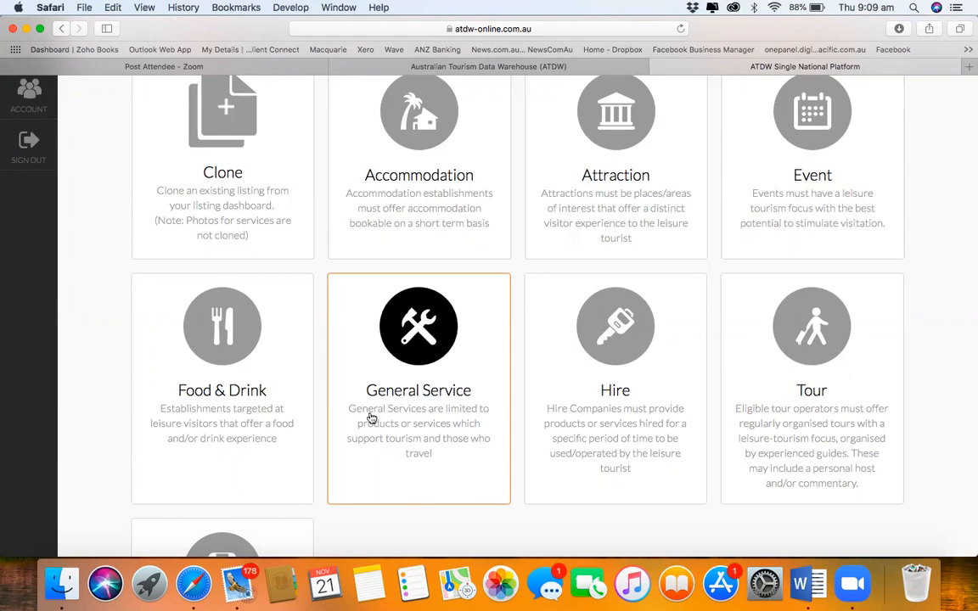
pyautogui.scroll(-5, 371, 417)
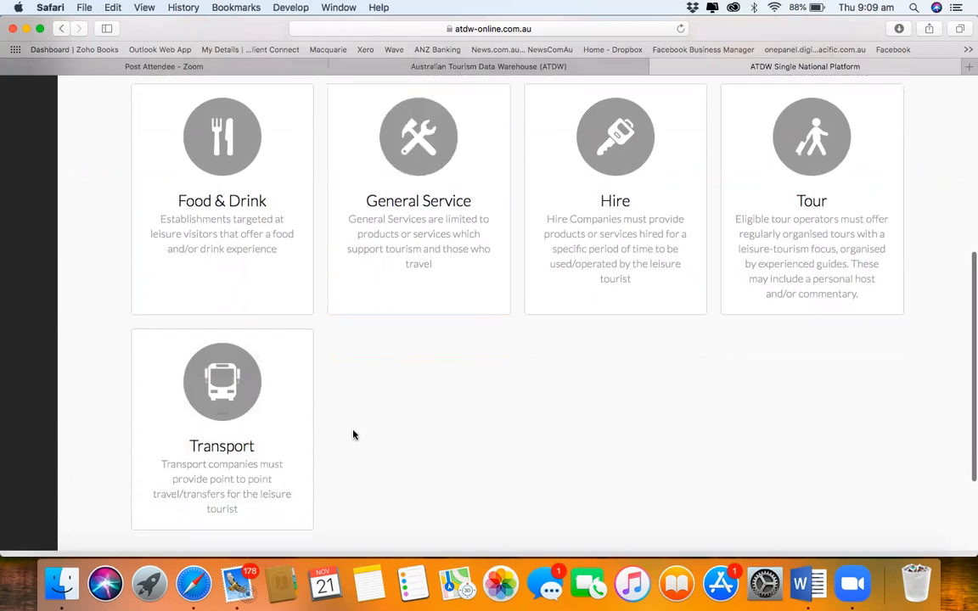
pyautogui.scroll(6, 432, 364)
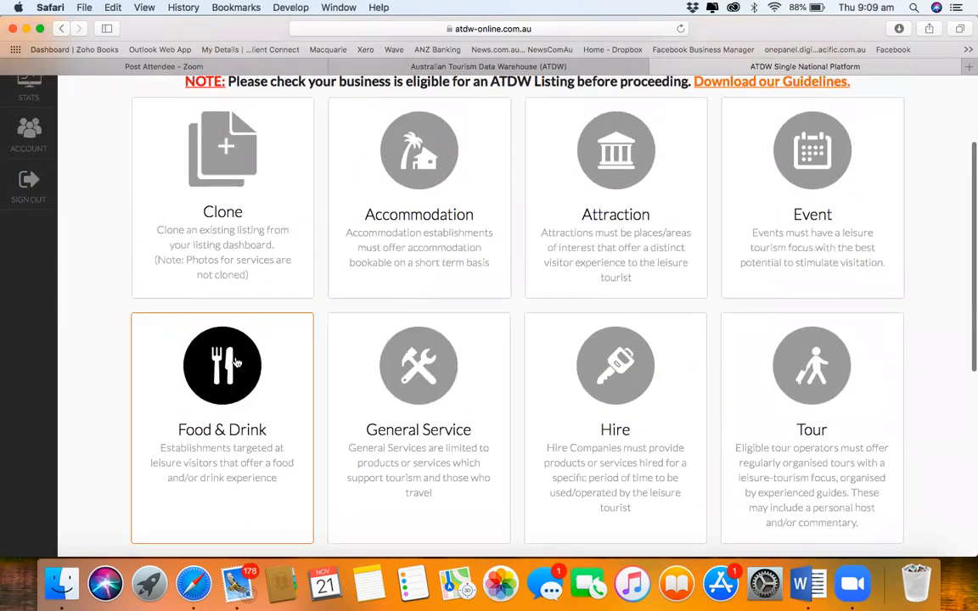
pyautogui.click(237, 363)
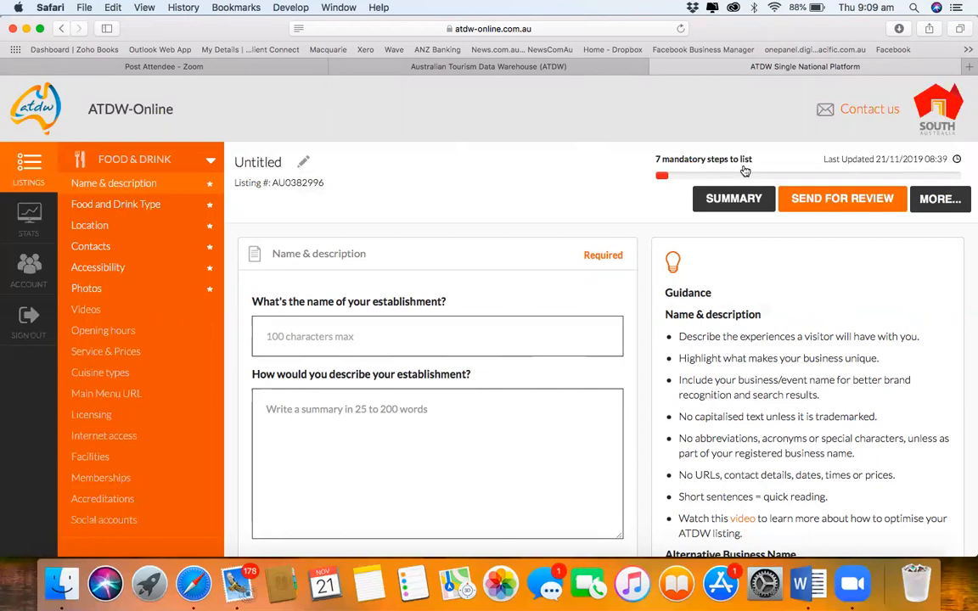
pyautogui.scroll(-3, 524, 281)
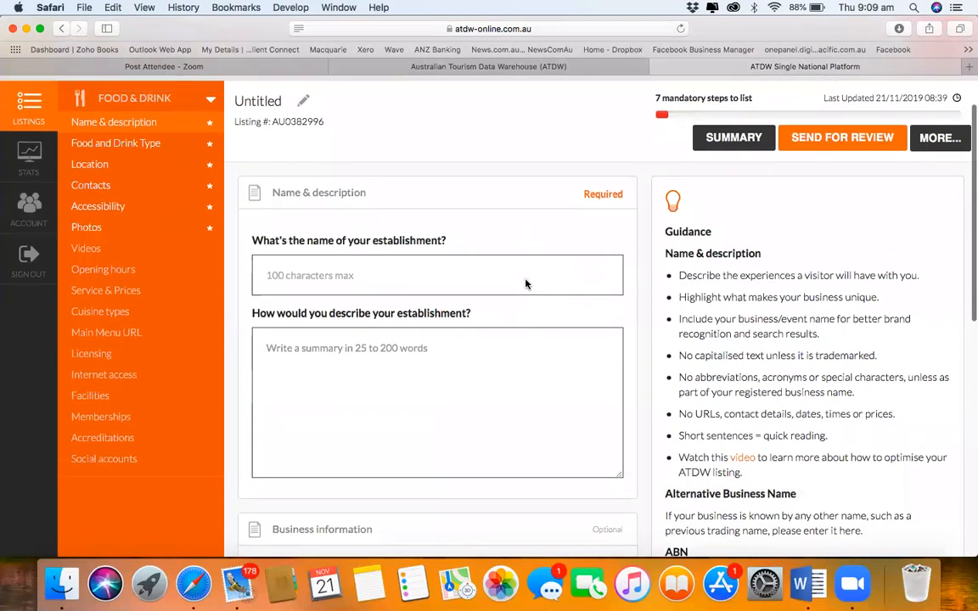
pyautogui.scroll(-10, 525, 283)
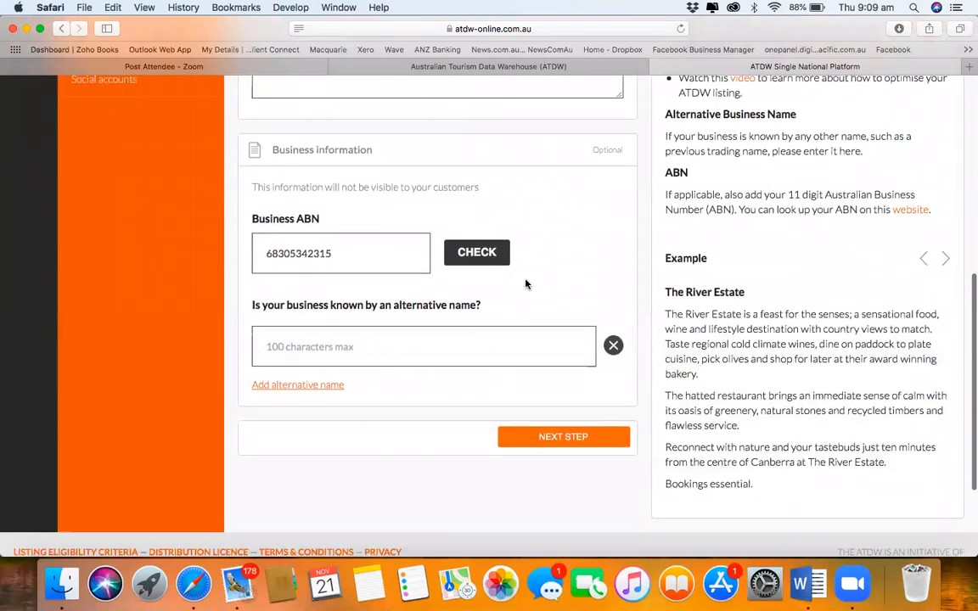
pyautogui.scroll(-2, 531, 305)
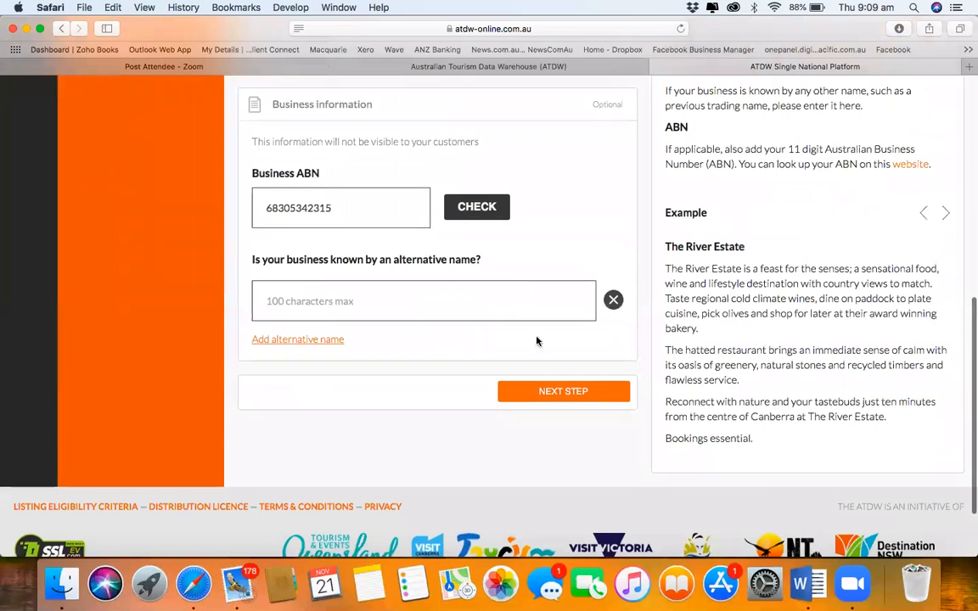
pyautogui.click(551, 393)
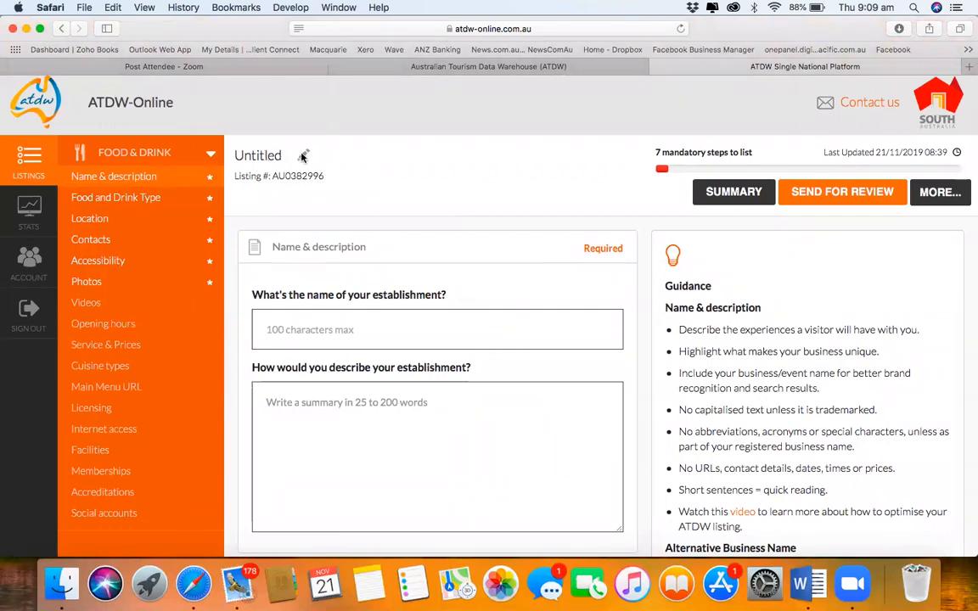
pyautogui.click(318, 330)
# Step: Copy the 'Café on the Coast' heading from Word into the establishment name field and save it
pyautogui.press('super+Tab')
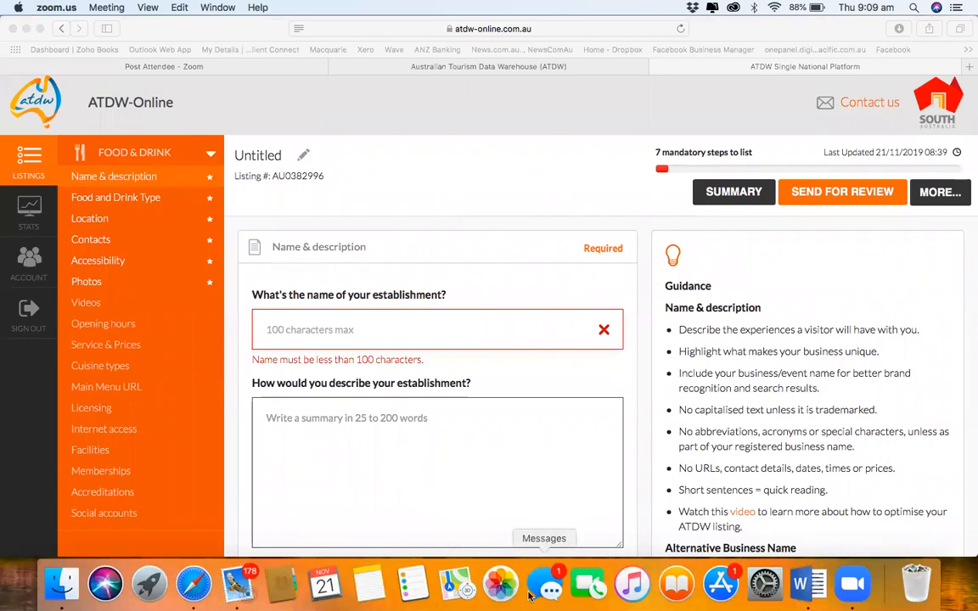
pyautogui.click(811, 583)
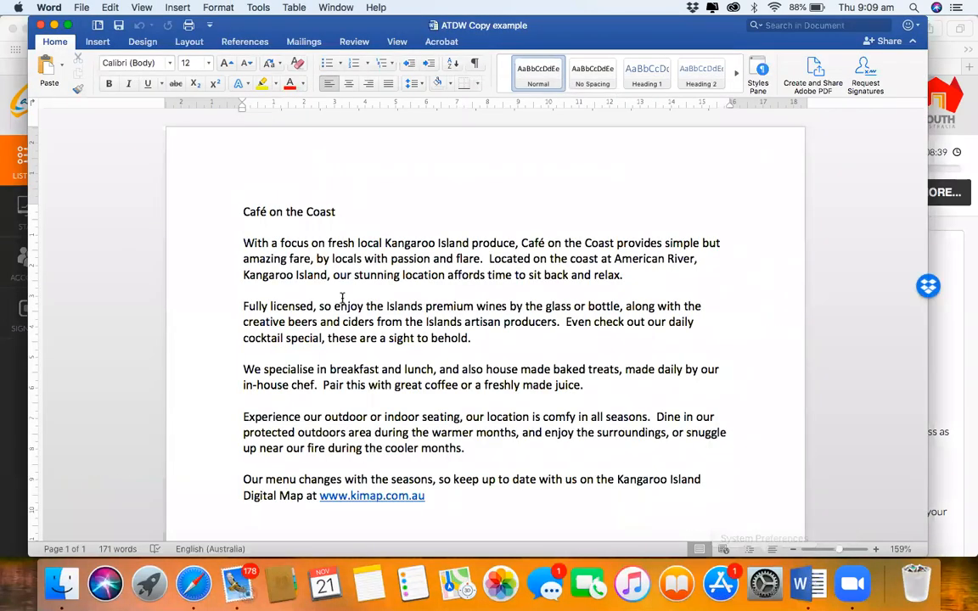
pyautogui.moveTo(264, 210); pyautogui.dragTo(336, 216)
pyautogui.press('super+c')
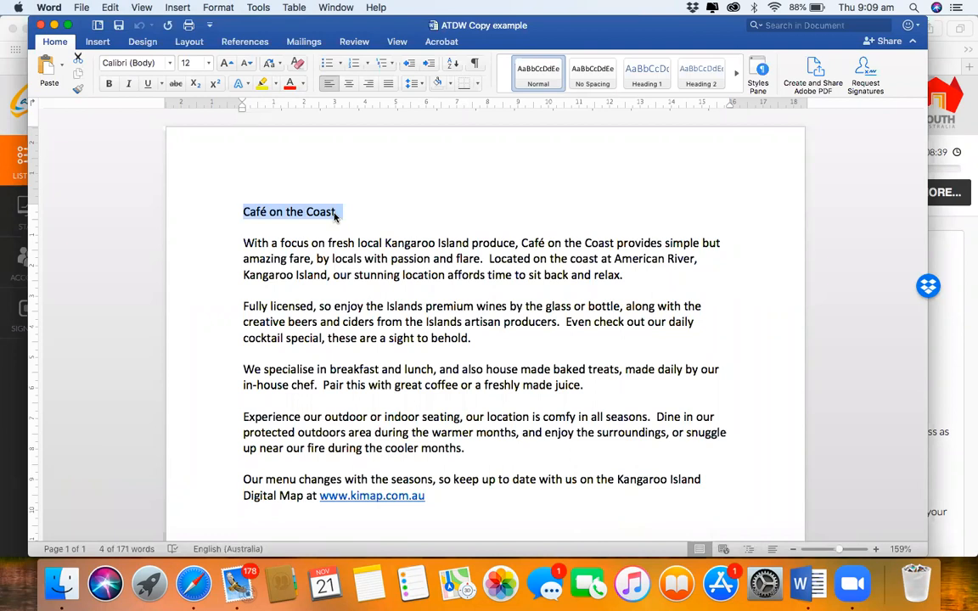
pyautogui.press('super+Tab')
pyautogui.press('super+Tab')
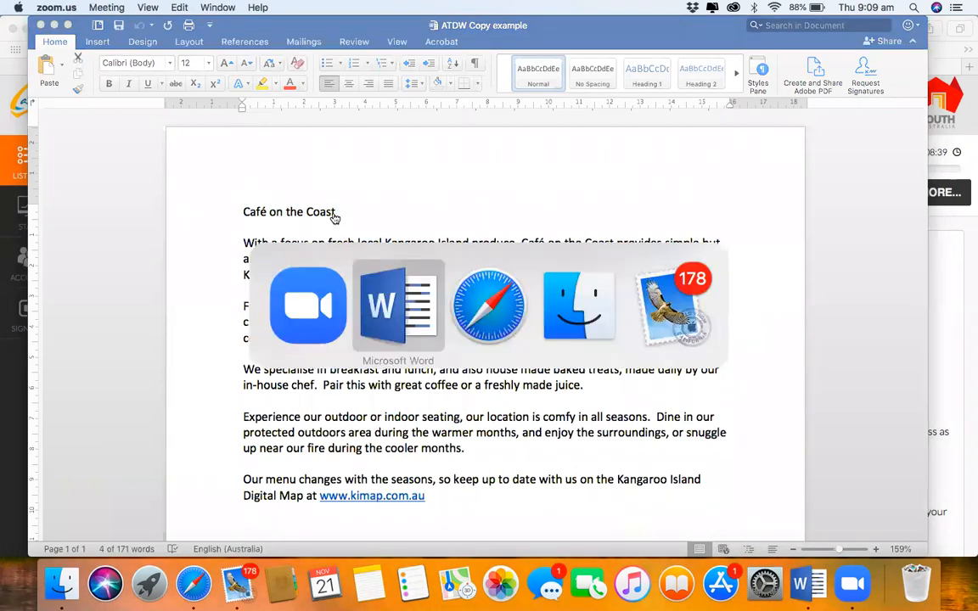
pyautogui.press('super+Tab')
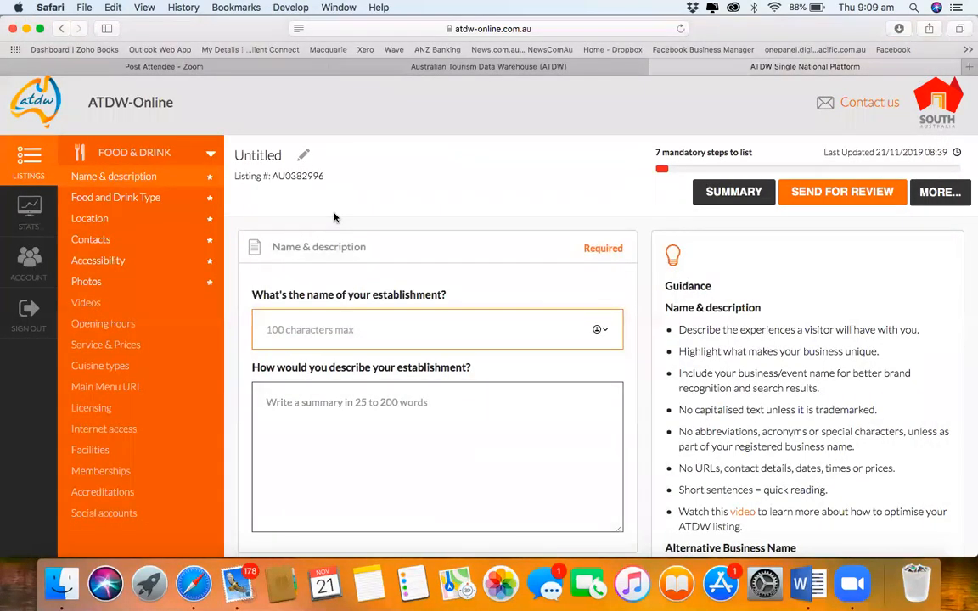
pyautogui.press('super+v')
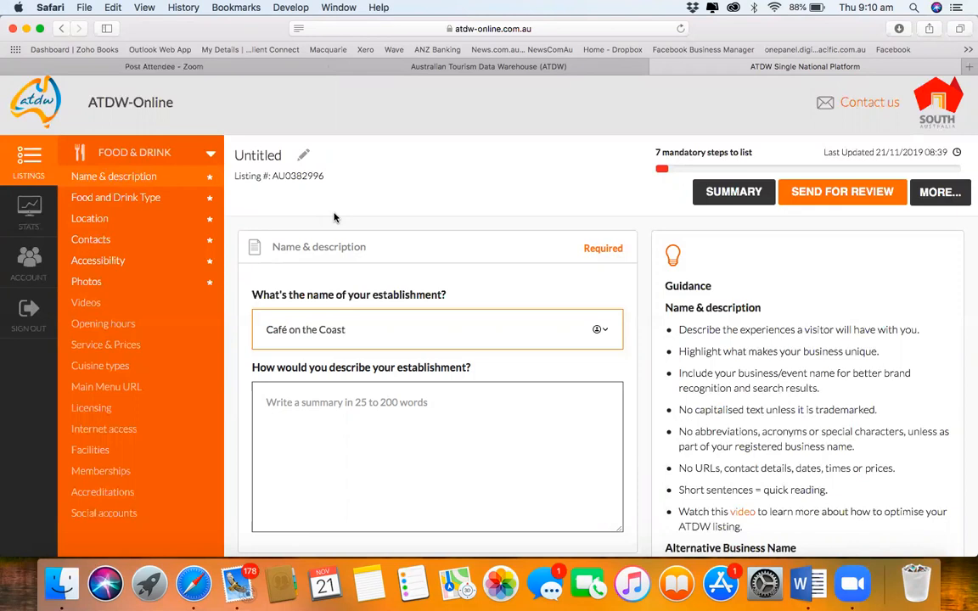
pyautogui.click(334, 217)
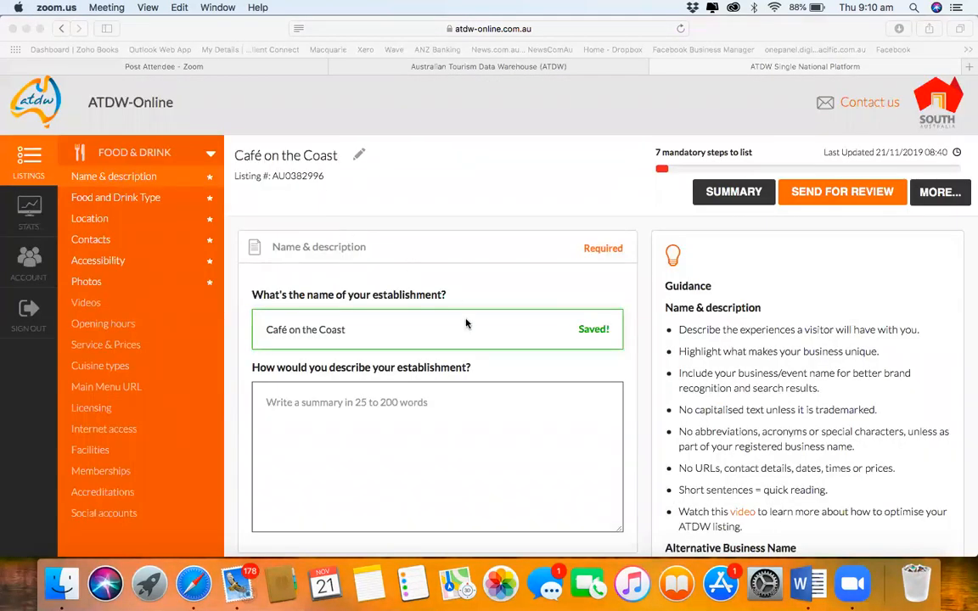
# Step: Paste Word's 167-word description, starting 'With a focus on fresh local Kangaroo Island produce', into the description box
pyautogui.click(811, 584)
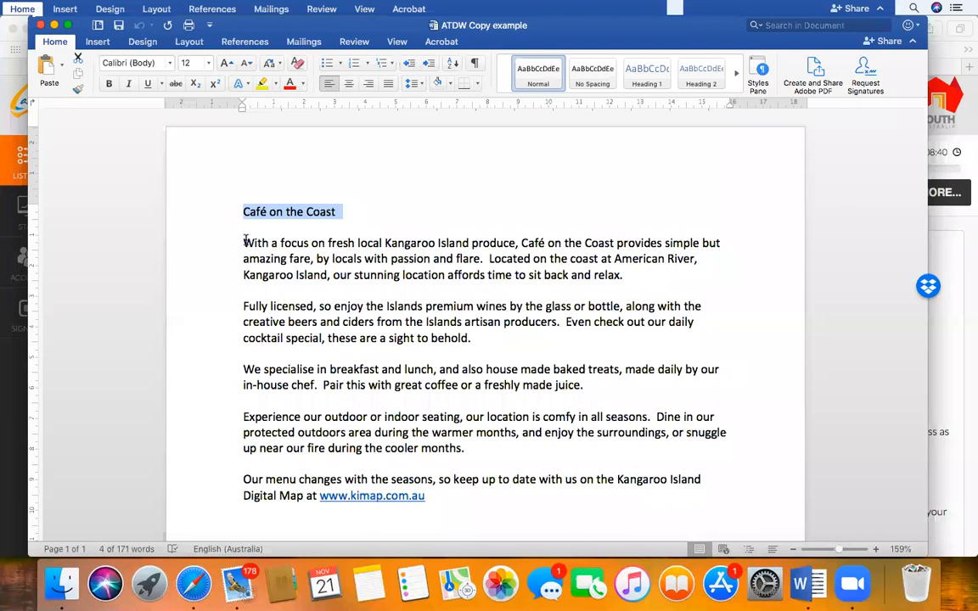
pyautogui.moveTo(243, 243); pyautogui.dragTo(453, 499)
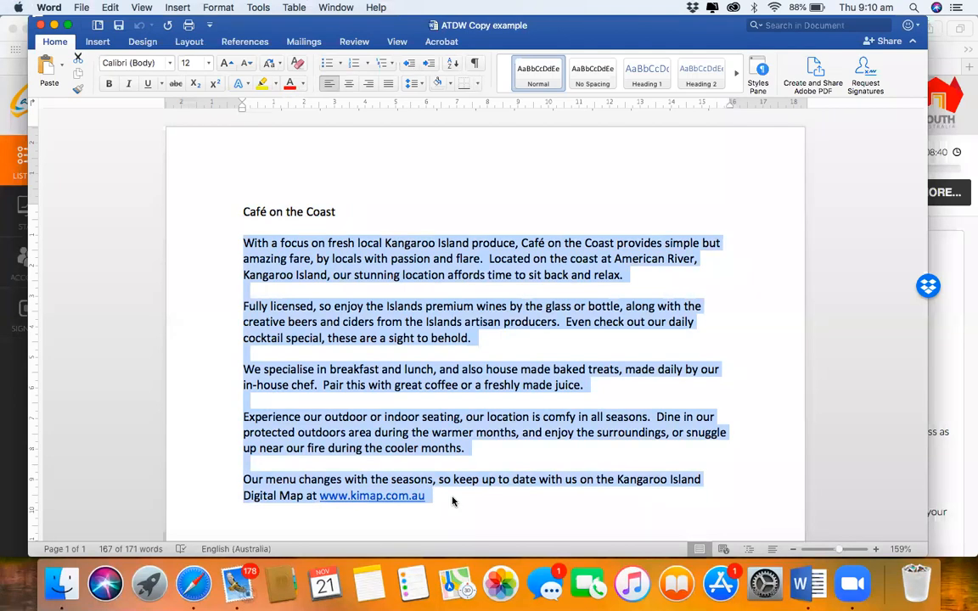
pyautogui.press('super+Tab')
pyautogui.press('super+Tab')
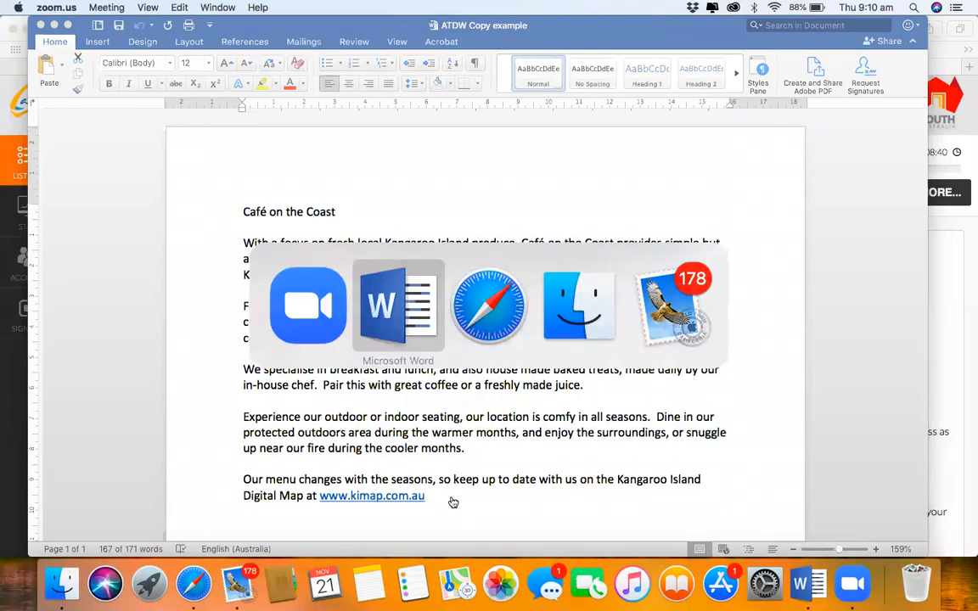
pyautogui.press('super+Tab')
pyautogui.click(351, 401)
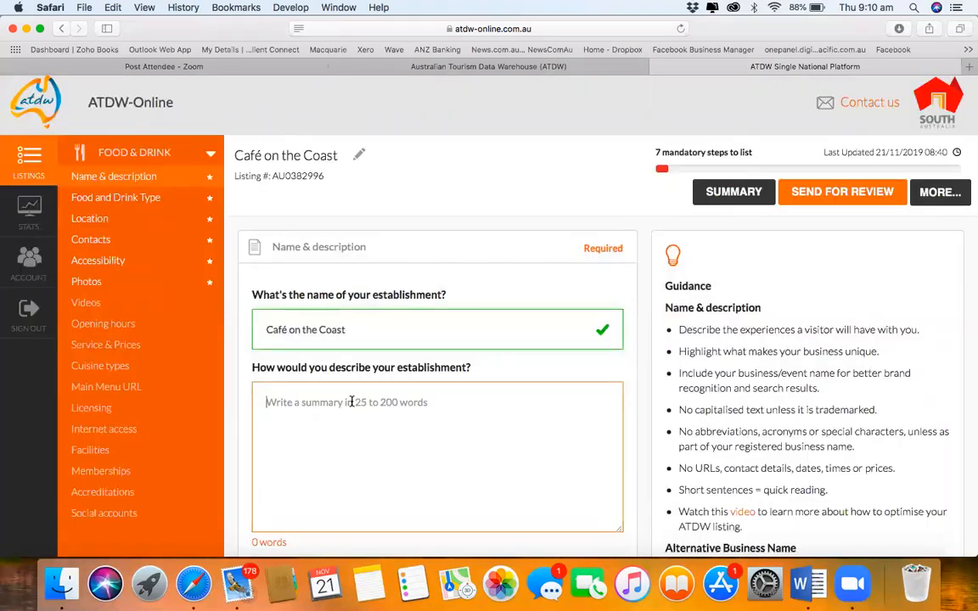
pyautogui.press('super+v')
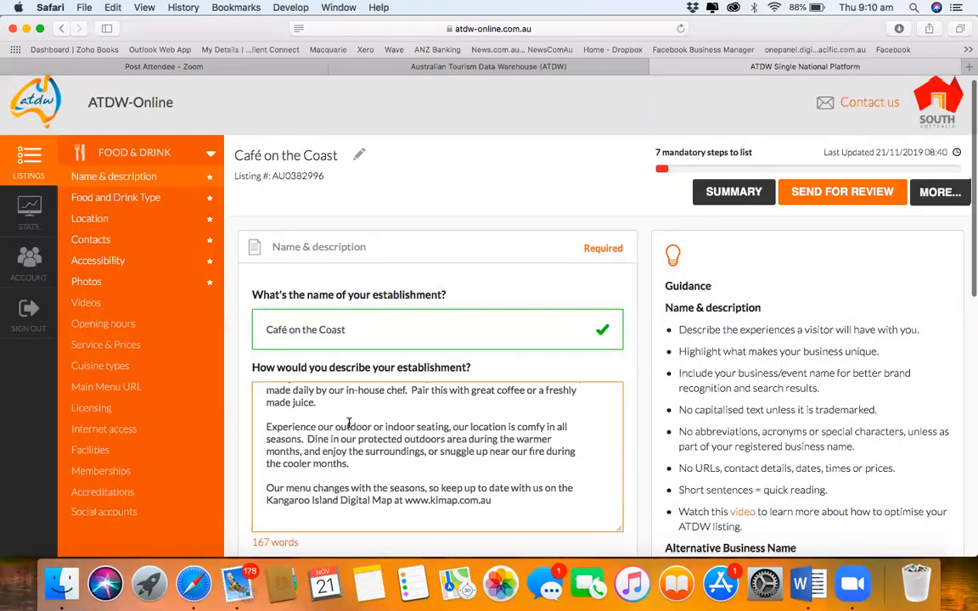
pyautogui.scroll(-3, 348, 422)
pyautogui.scroll(5, 417, 317)
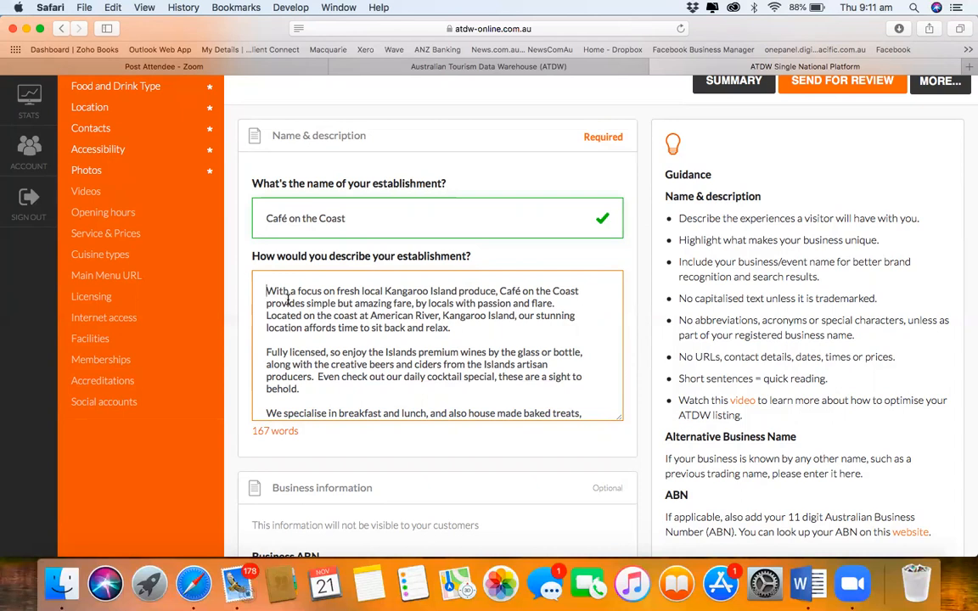
pyautogui.moveTo(266, 291); pyautogui.dragTo(559, 301)
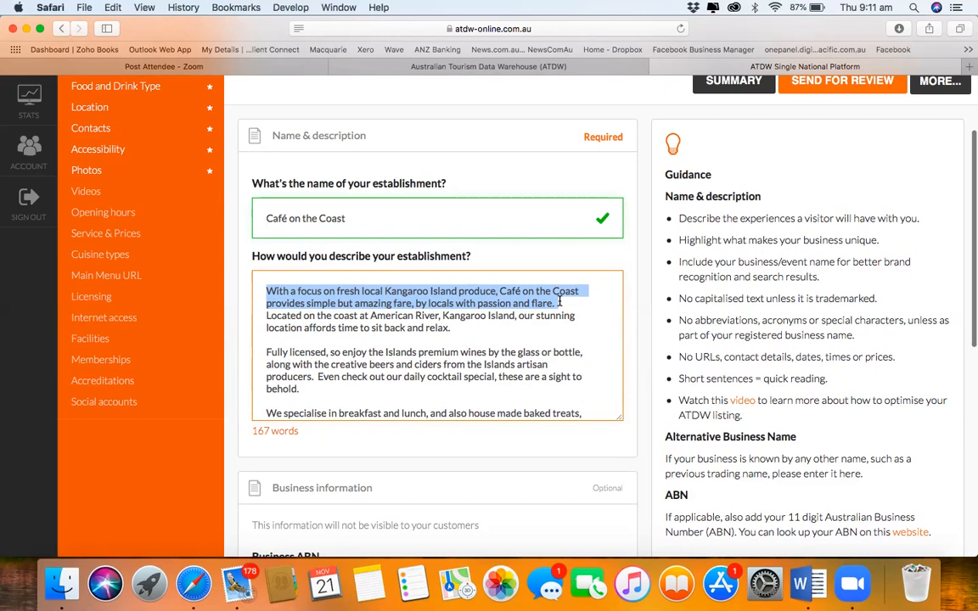
# Step: Finish the Name & description step and advance to Food and Drink Type
pyautogui.scroll(-6, 563, 302)
pyautogui.scroll(-4, 423, 485)
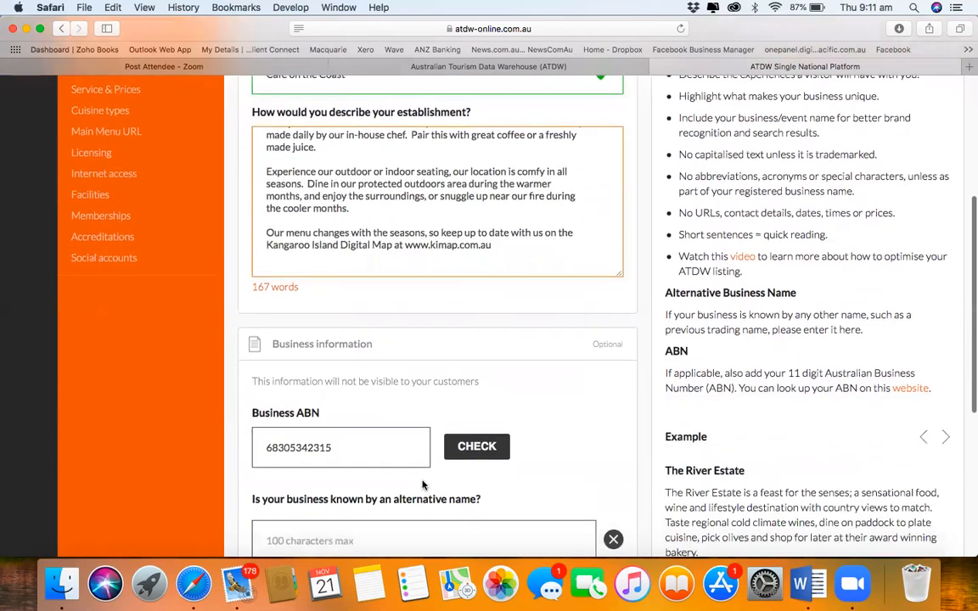
pyautogui.scroll(-4, 422, 485)
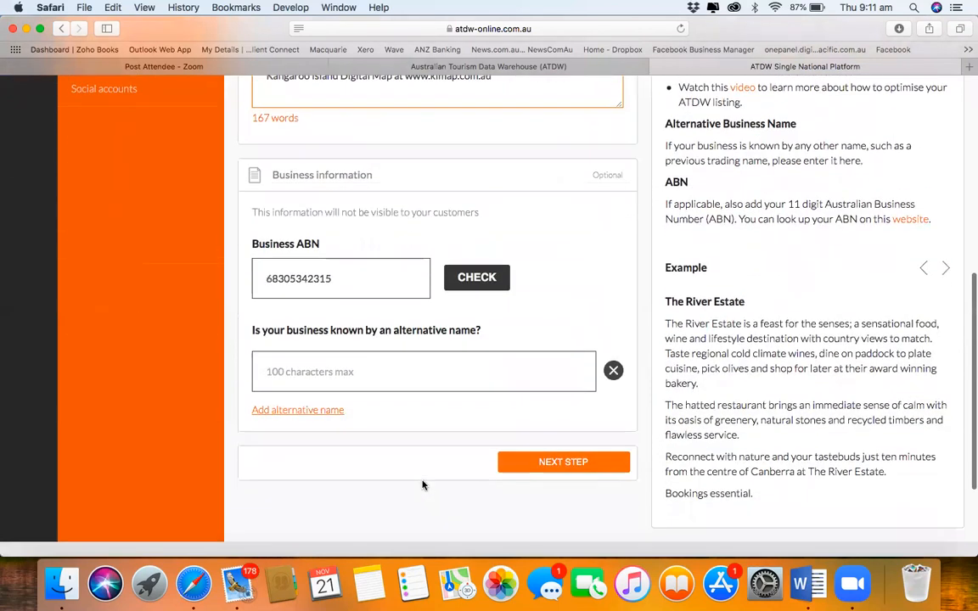
pyautogui.scroll(-1, 557, 467)
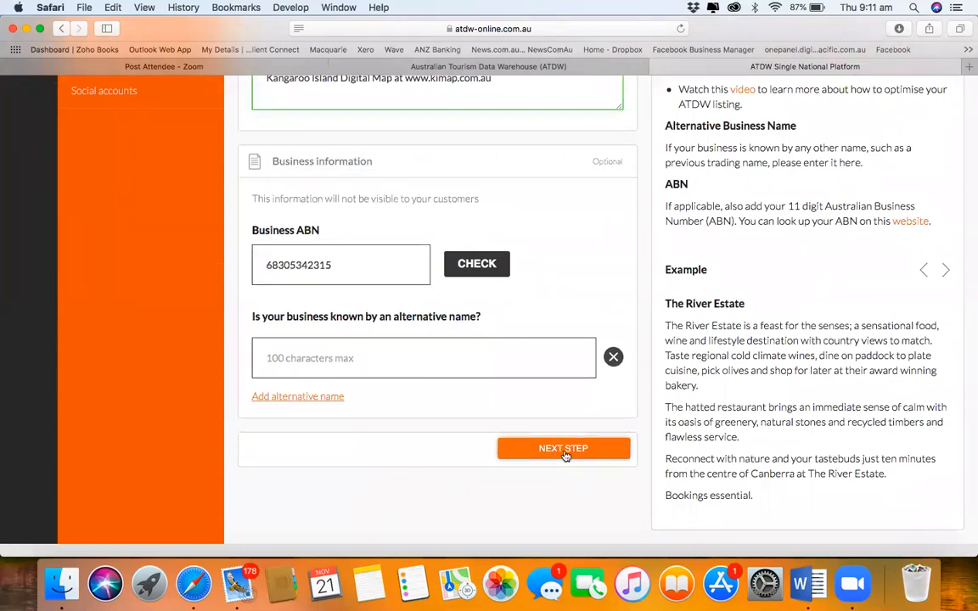
pyautogui.click(564, 450)
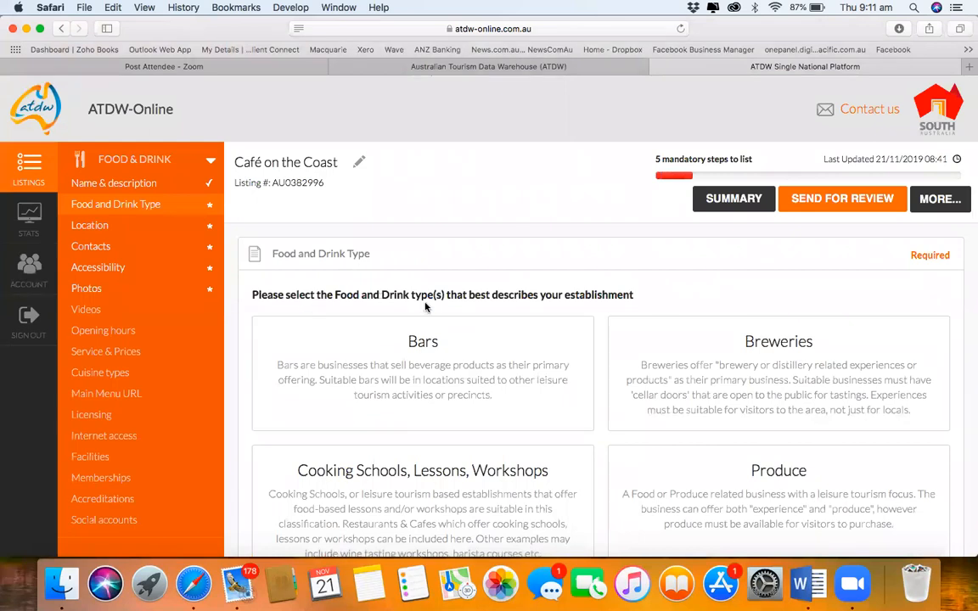
# Step: Select Bars and Restaurant and Cafe as food and drink types, then continue to Location
pyautogui.scroll(-3, 549, 327)
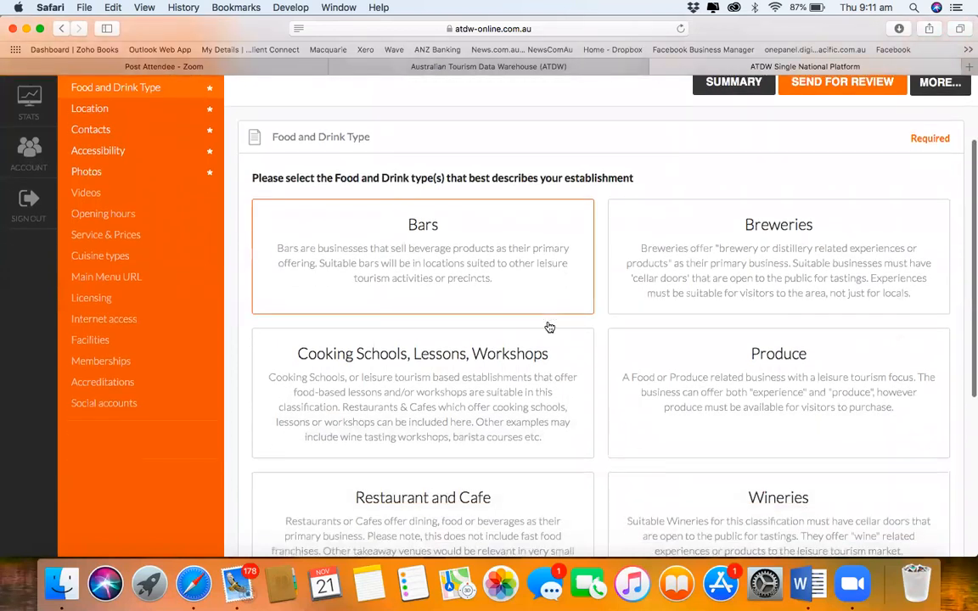
pyautogui.click(509, 274)
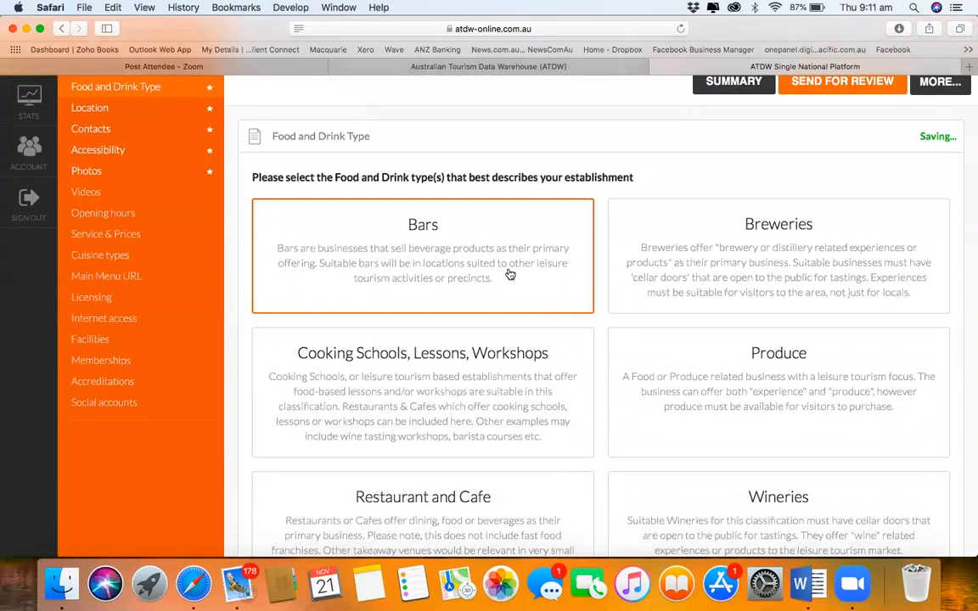
pyautogui.scroll(-5, 509, 273)
pyautogui.click(477, 350)
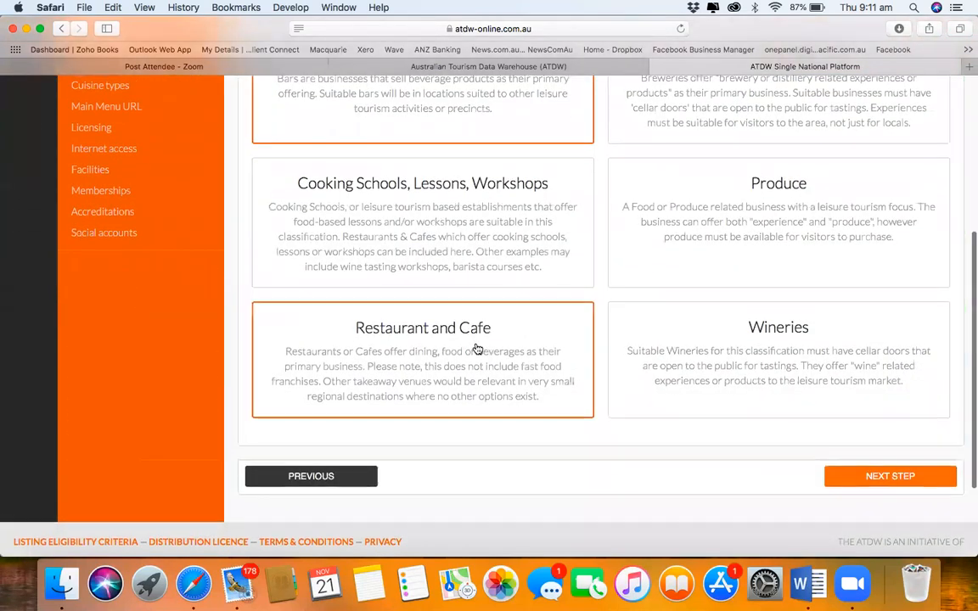
pyautogui.click(862, 477)
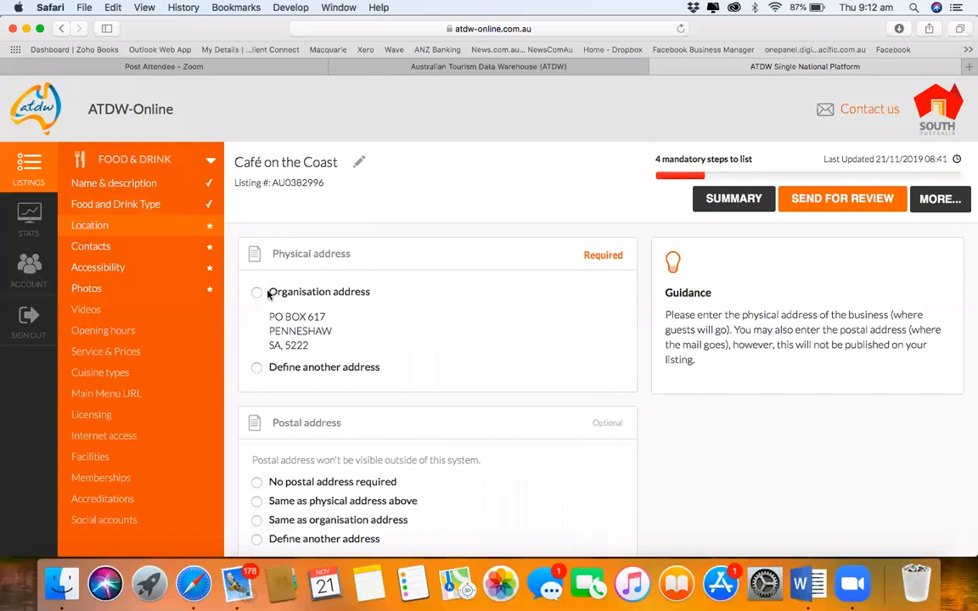
# Step: Define another address, replacing the PO box with the North Coast Road address suggestion
pyautogui.click(256, 367)
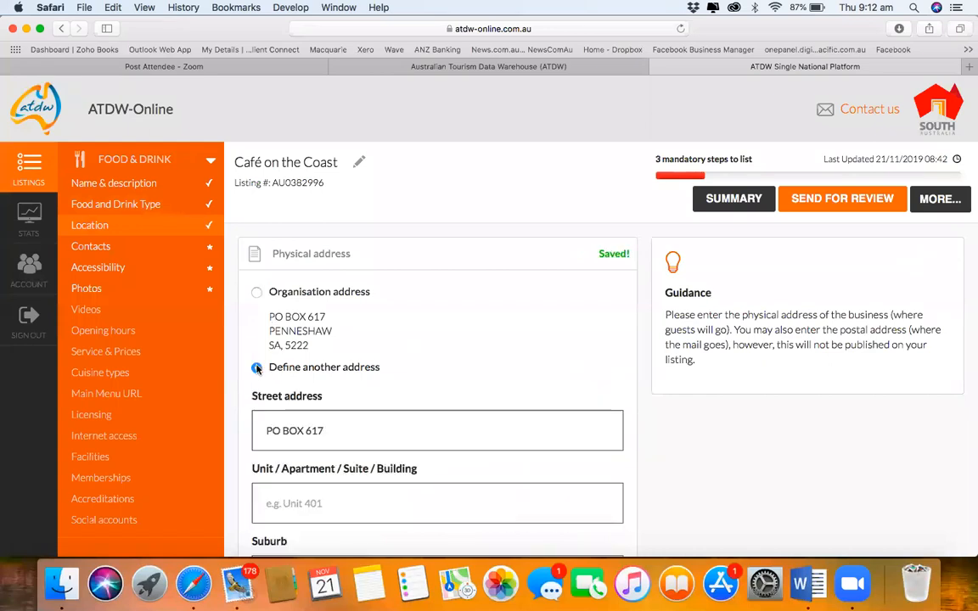
pyautogui.click(265, 429)
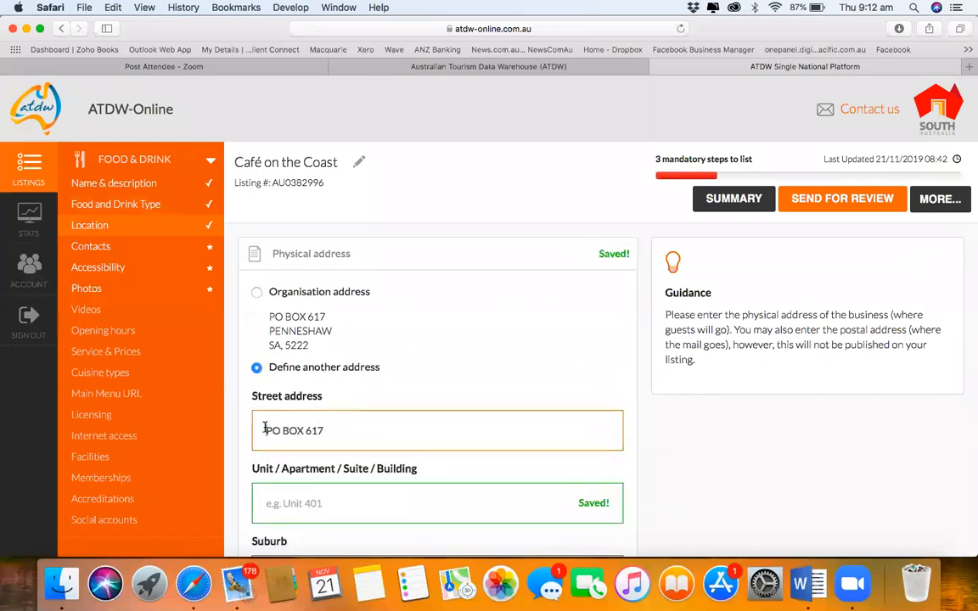
pyautogui.moveTo(266, 429); pyautogui.dragTo(434, 431)
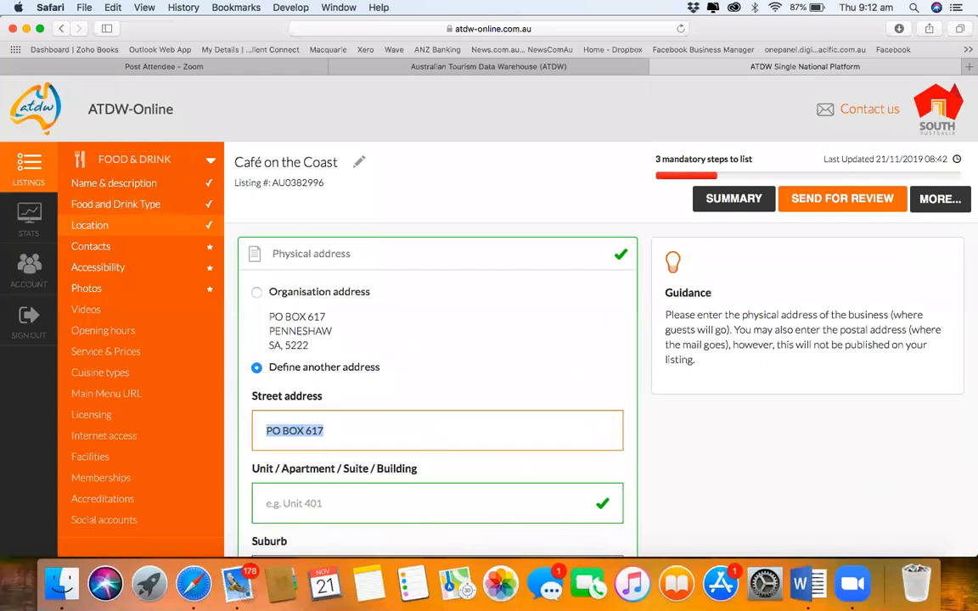
pyautogui.press('BackSpace')
pyautogui.write('Sne')
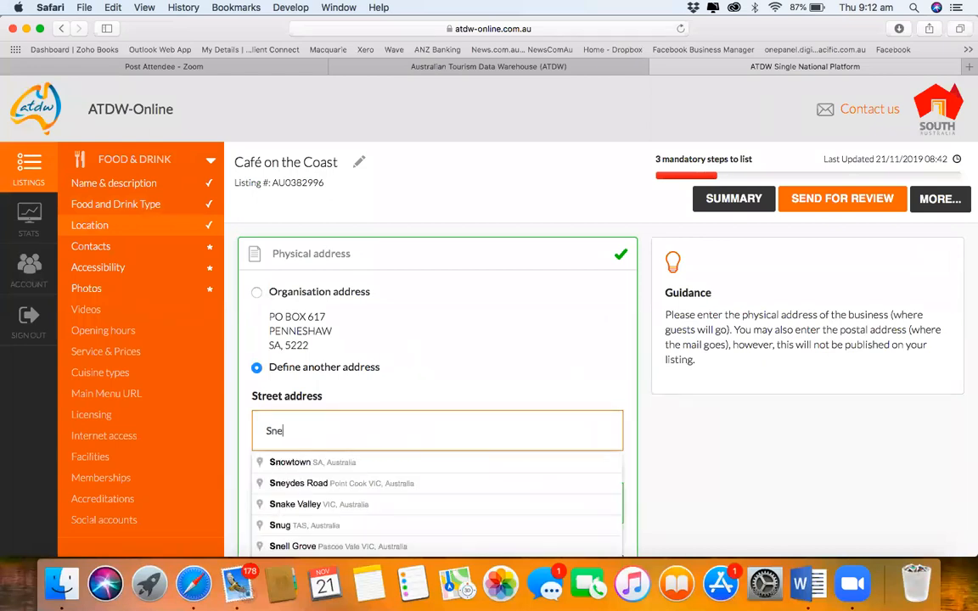
pyautogui.write('llings Beach')
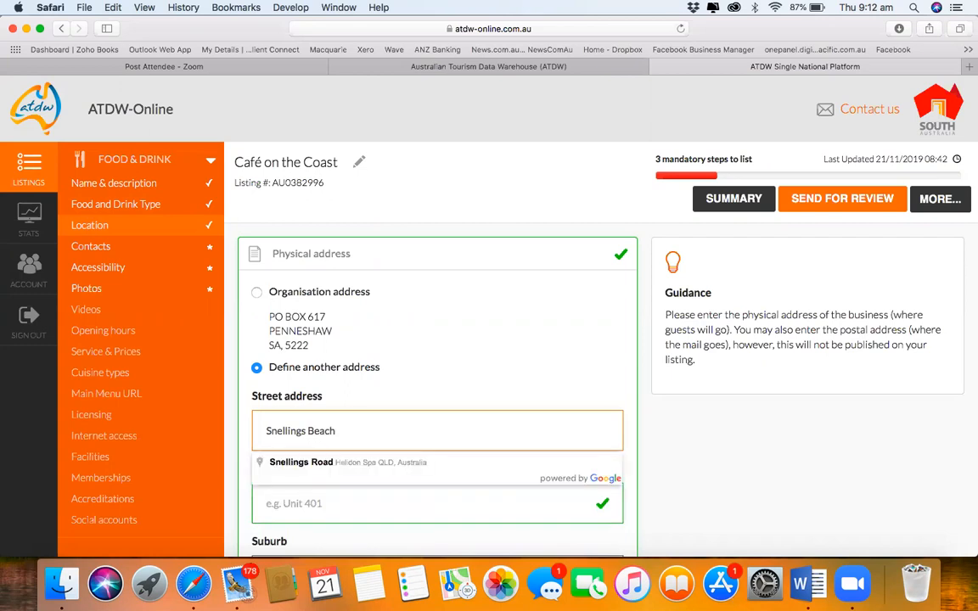
pyautogui.press('BackSpace')
pyautogui.press('BackSpace')
pyautogui.press('BackSpace')
pyautogui.press('BackSpace')
pyautogui.press('BackSpace')
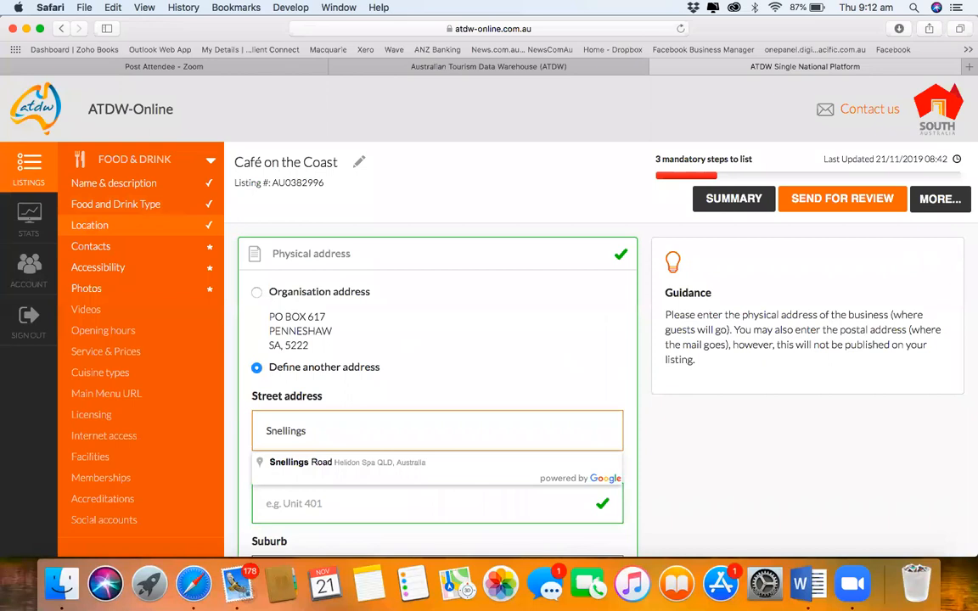
pyautogui.press('BackSpace')
pyautogui.press('BackSpace')
pyautogui.press('BackSpace')
pyautogui.press('BackSpace')
pyautogui.press('BackSpace')
pyautogui.press('BackSpace')
pyautogui.press('BackSpace')
pyautogui.press('BackSpace')
pyautogui.press('BackSpace')
pyautogui.press('BackSpace')
pyautogui.write('North Coas')
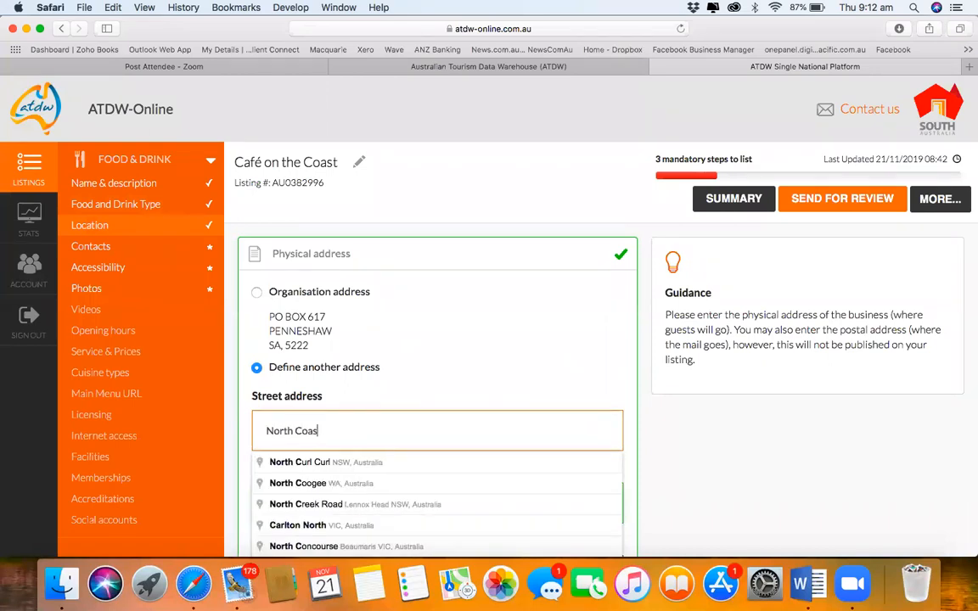
pyautogui.write('t Road')
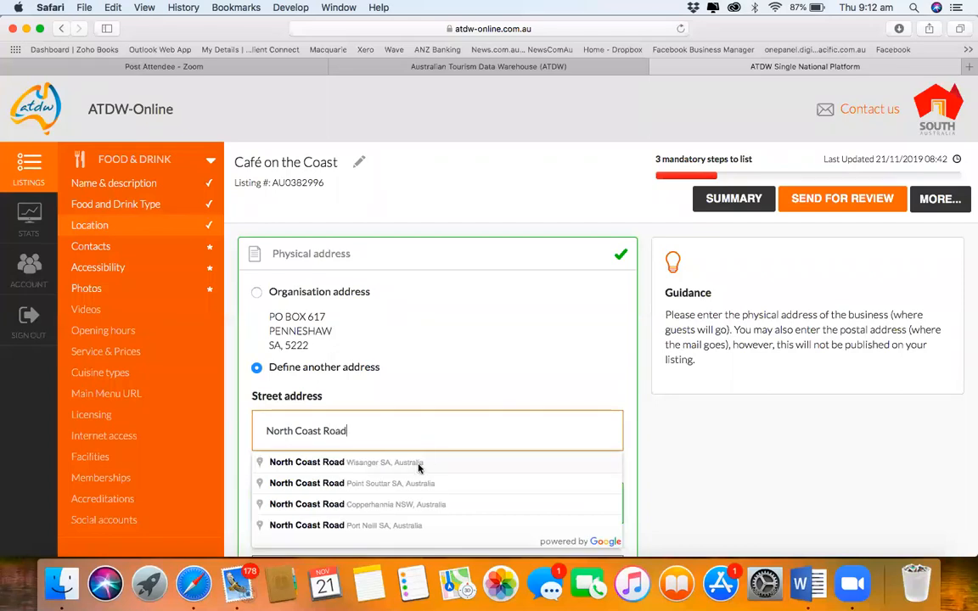
pyautogui.click(333, 462)
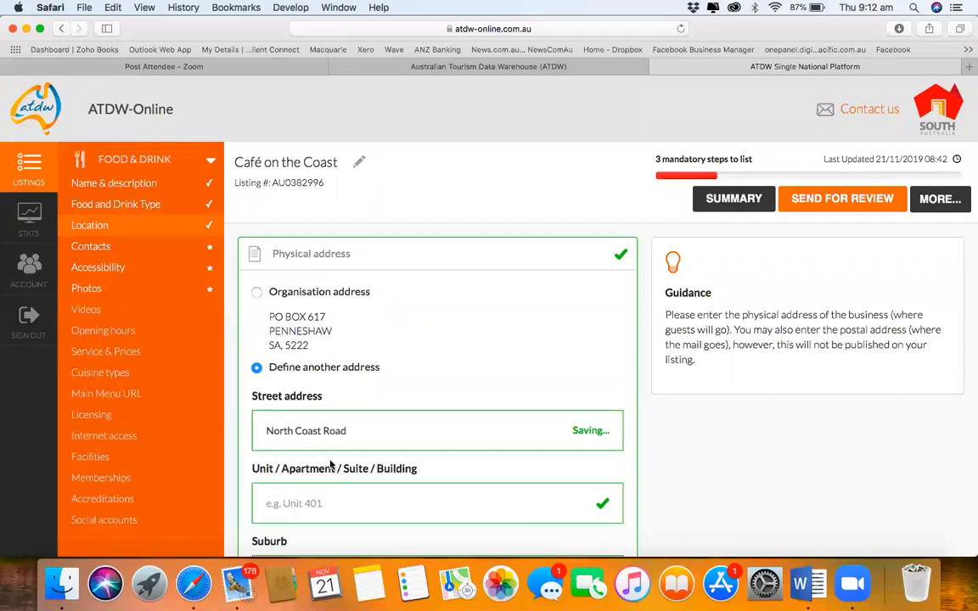
pyautogui.scroll(-5, 383, 516)
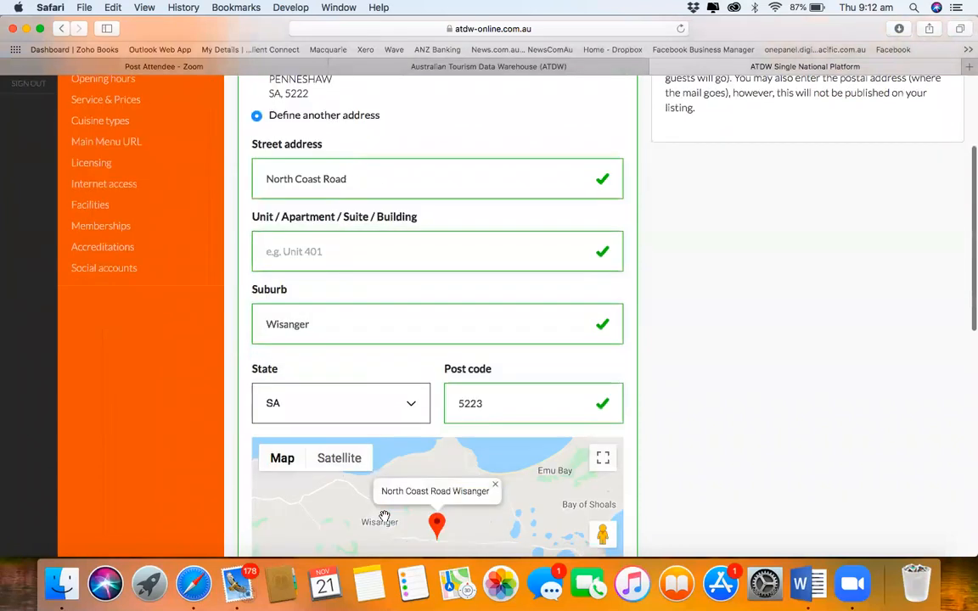
# Step: Zoom and centre the location map on the café's pin until street names show
pyautogui.scroll(-3, 383, 517)
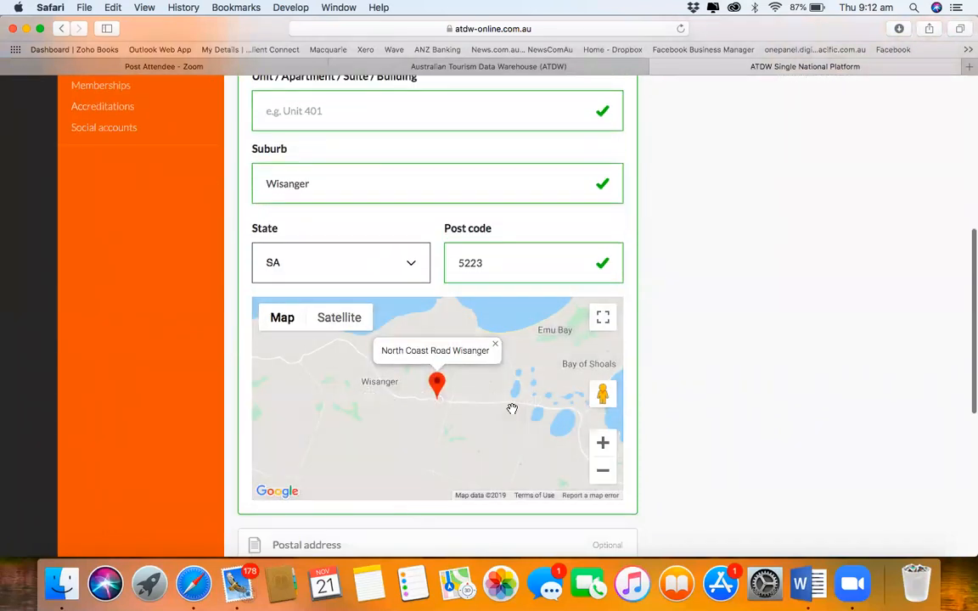
pyautogui.click(602, 443)
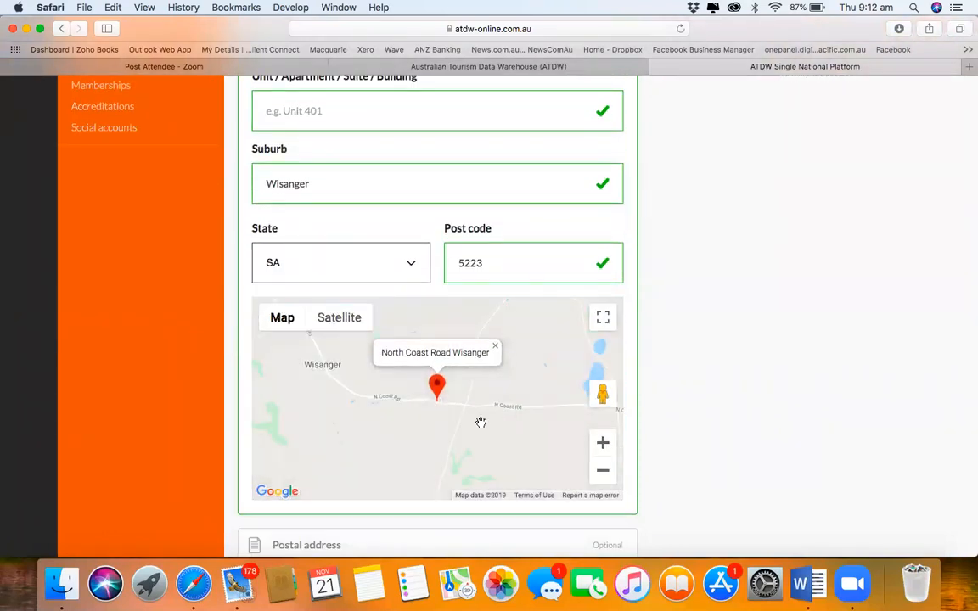
pyautogui.moveTo(464, 428); pyautogui.dragTo(454, 485)
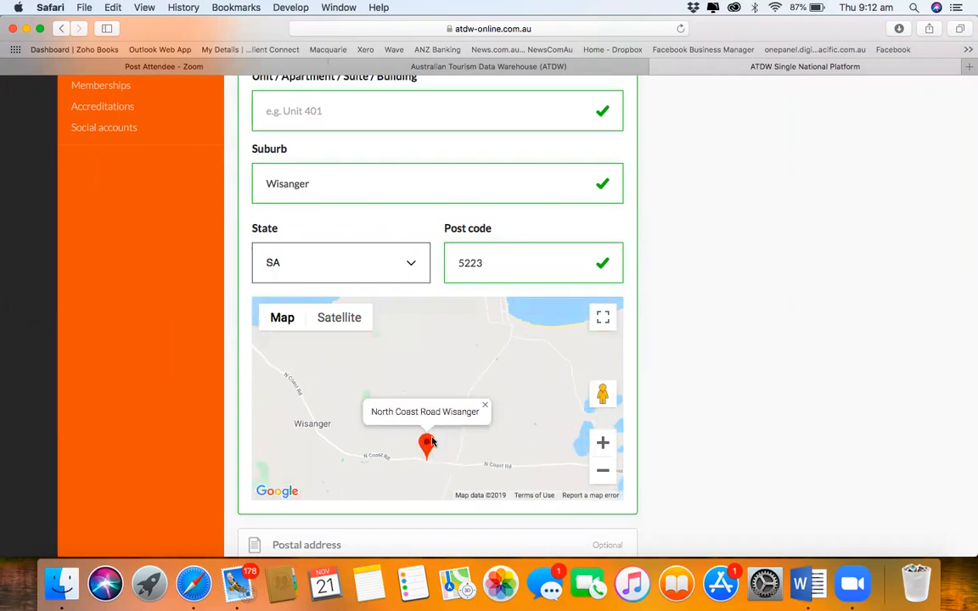
pyautogui.moveTo(431, 440); pyautogui.dragTo(503, 341)
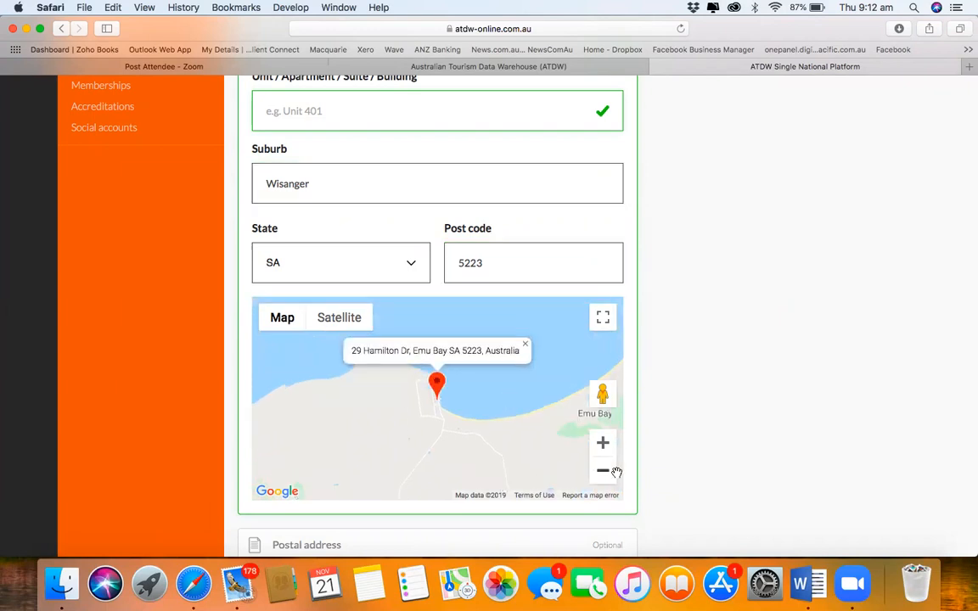
pyautogui.click(602, 443)
pyautogui.click(602, 443)
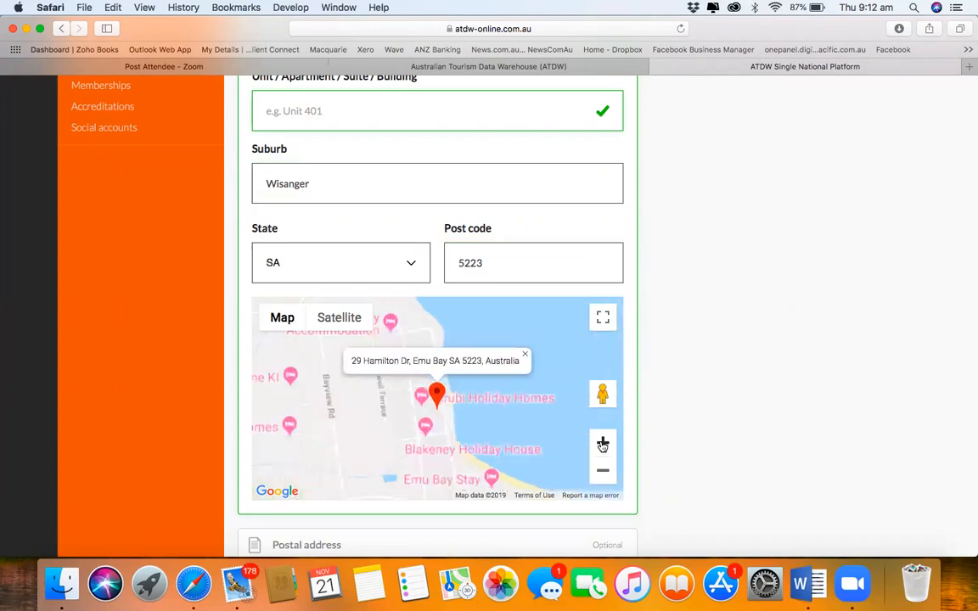
pyautogui.click(603, 443)
pyautogui.click(602, 443)
pyautogui.click(602, 443)
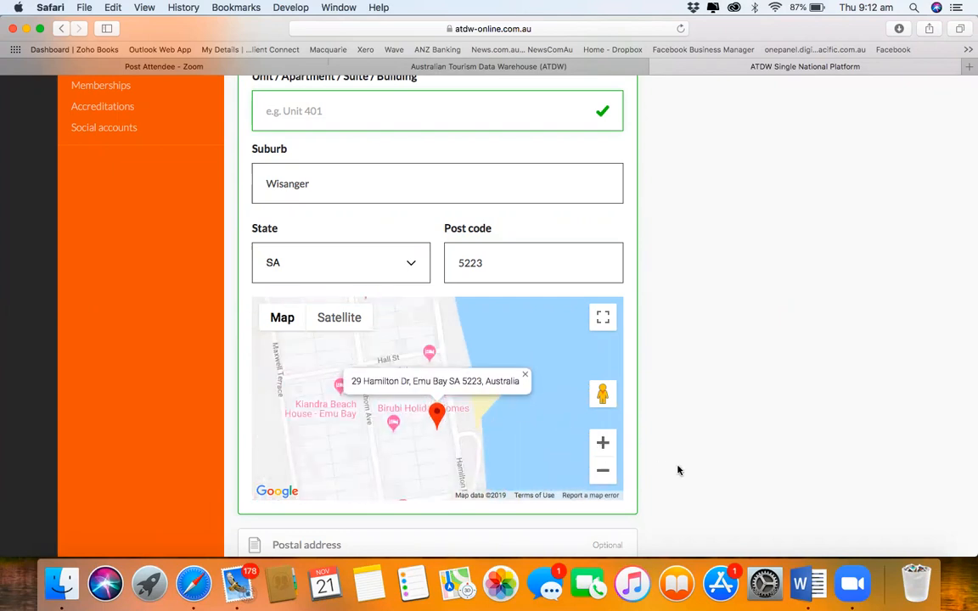
# Step: Set the postal address to 'Same as physical address above' and continue to Contacts
pyautogui.scroll(-3, 676, 469)
pyautogui.scroll(-3, 677, 469)
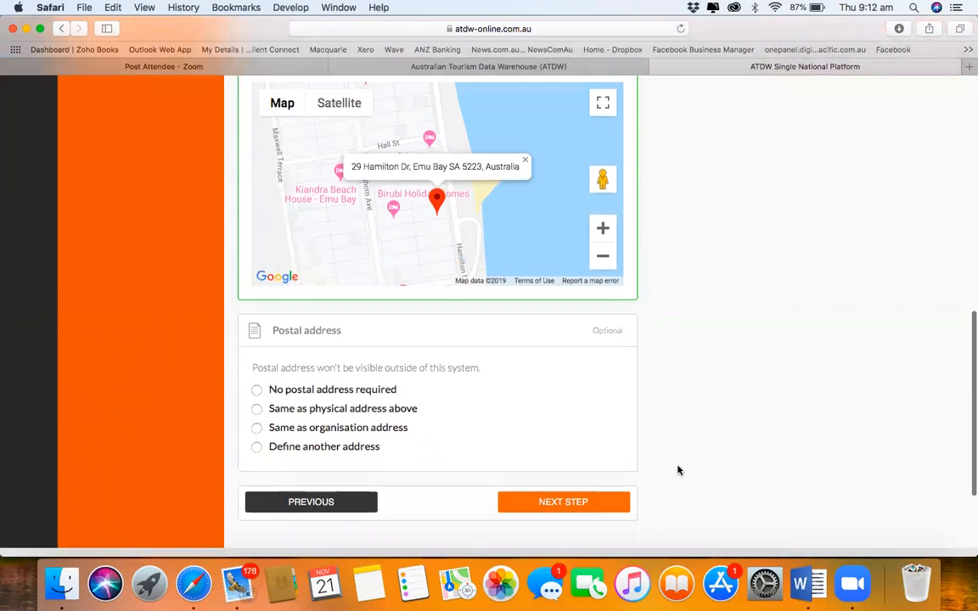
pyautogui.click(257, 392)
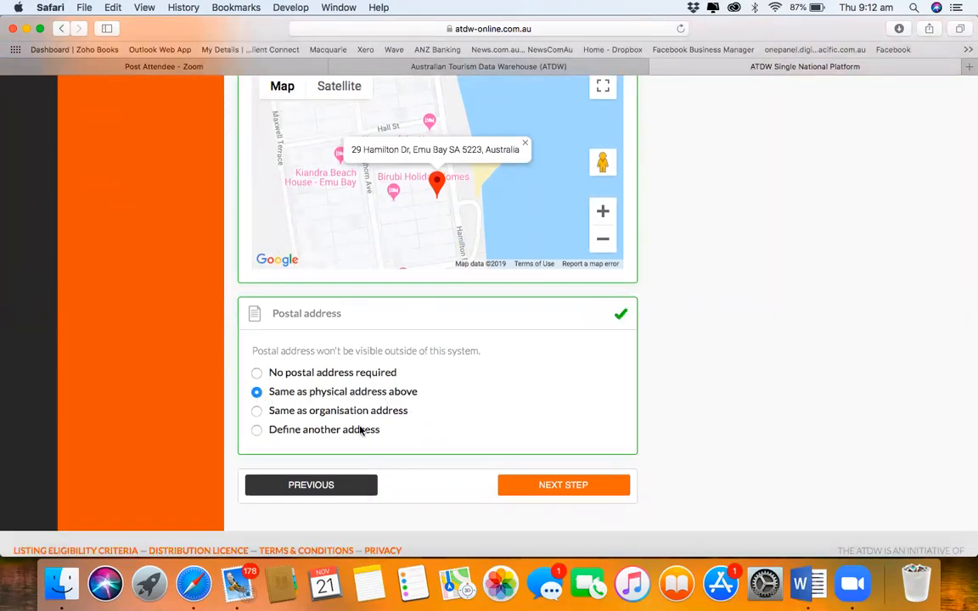
pyautogui.click(568, 490)
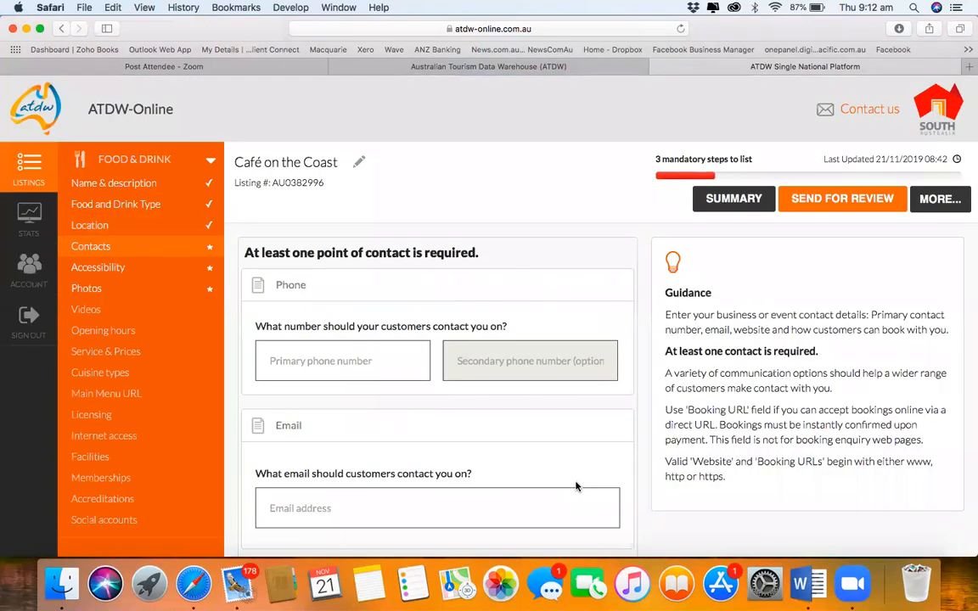
# Step: Enter the café's primary phone number and contact email address
pyautogui.click(364, 359)
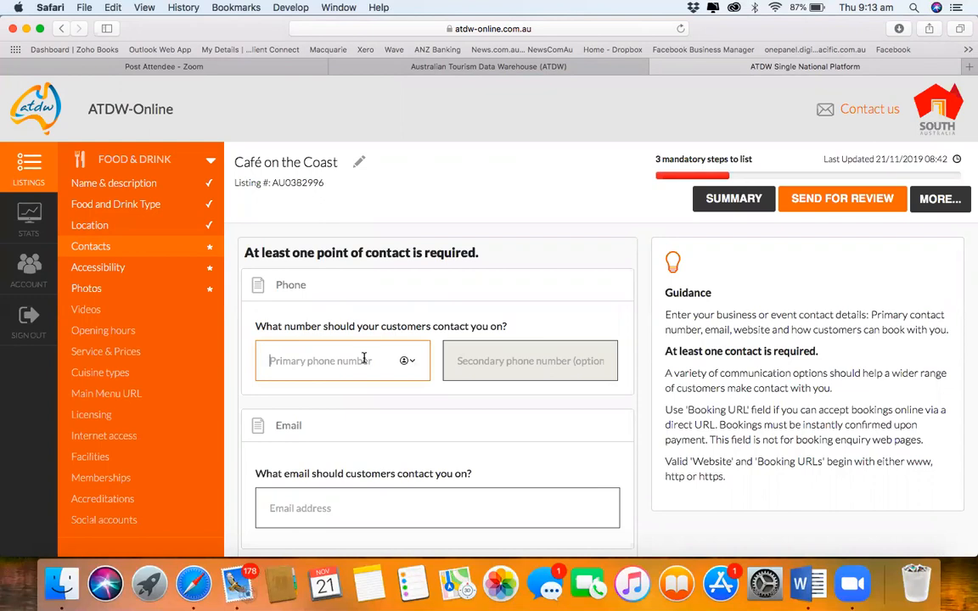
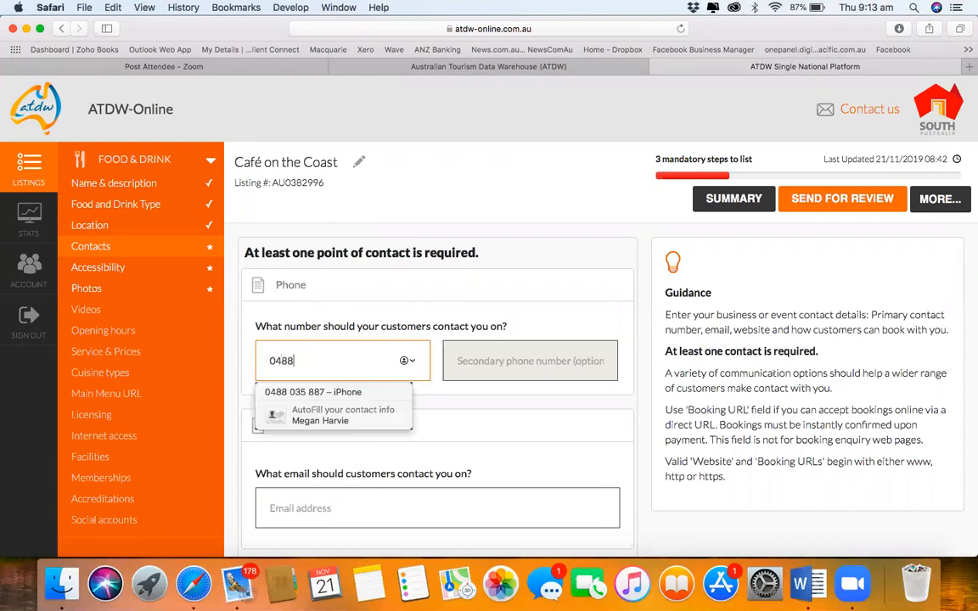
pyautogui.press('Tab')
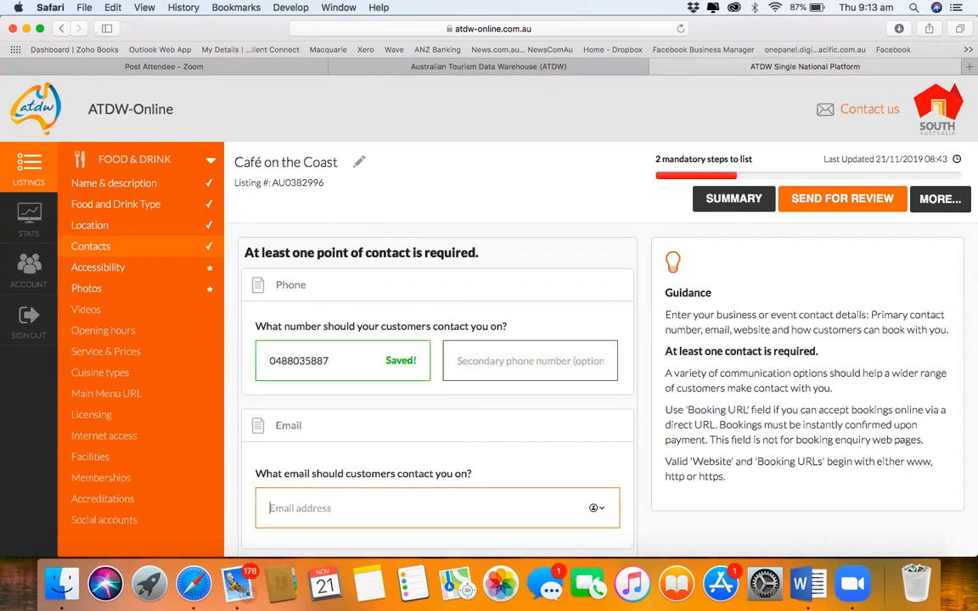
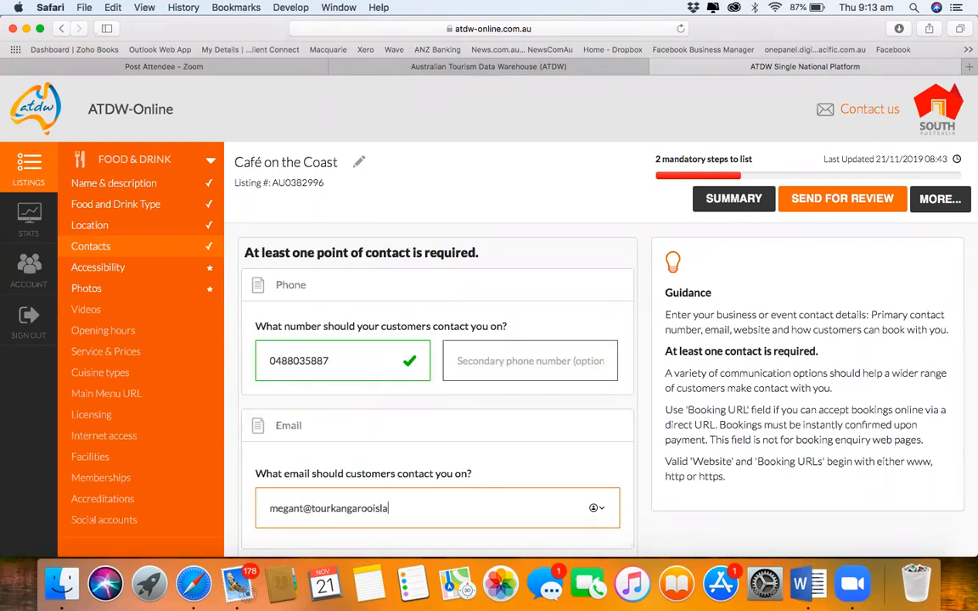
pyautogui.press('Tab')
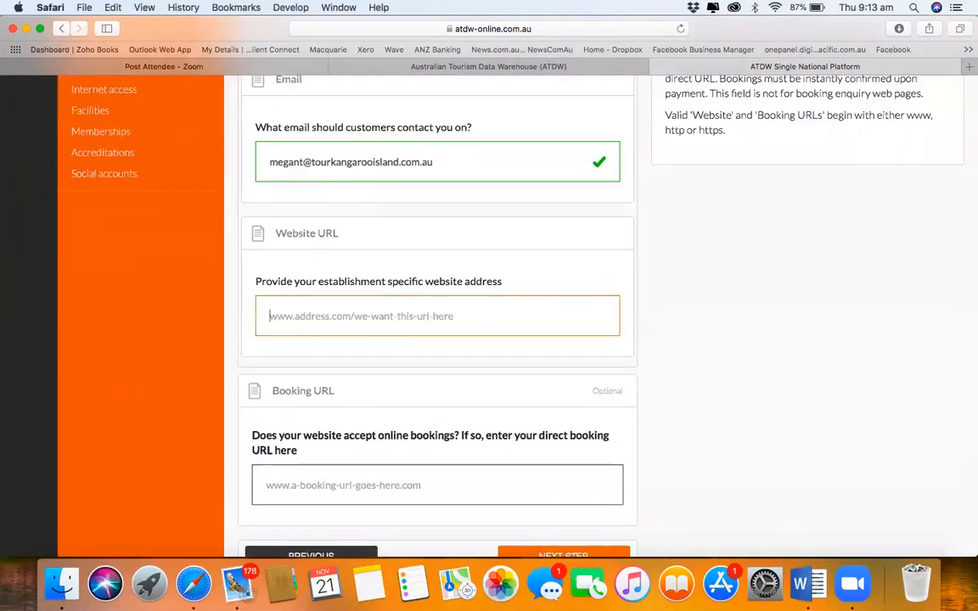
# Step: Remove the stray letter from the email, leave the website empty, and proceed to Accessibility
pyautogui.click(303, 161)
pyautogui.press('BackSpace')
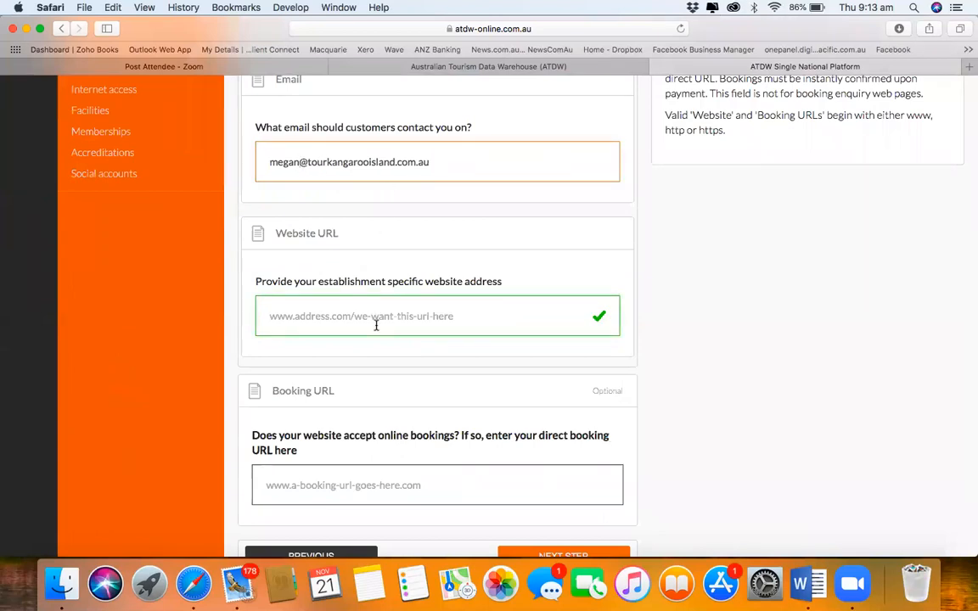
pyautogui.scroll(5, 375, 325)
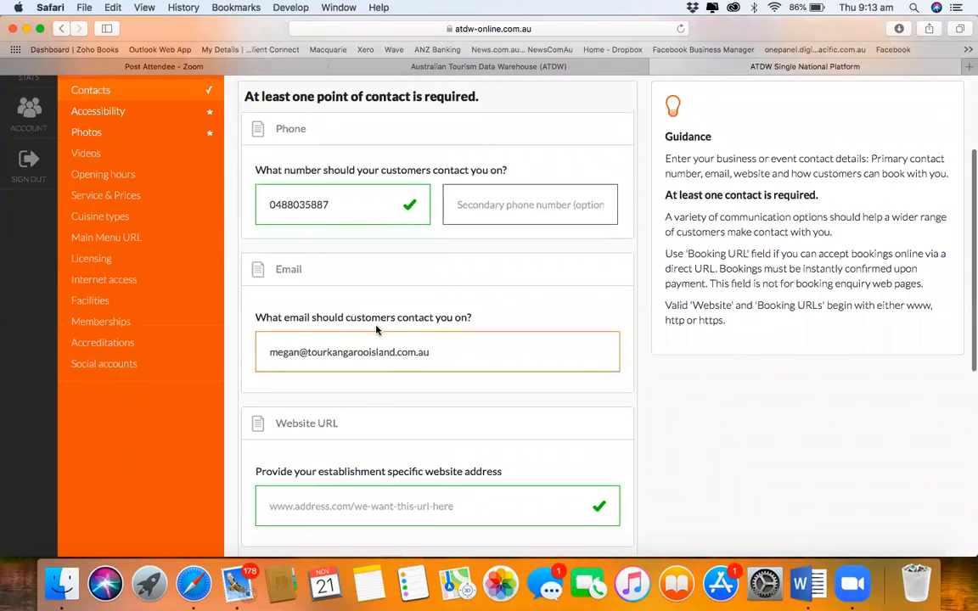
pyautogui.scroll(-2, 376, 329)
pyautogui.click(355, 422)
pyautogui.scroll(-3, 355, 422)
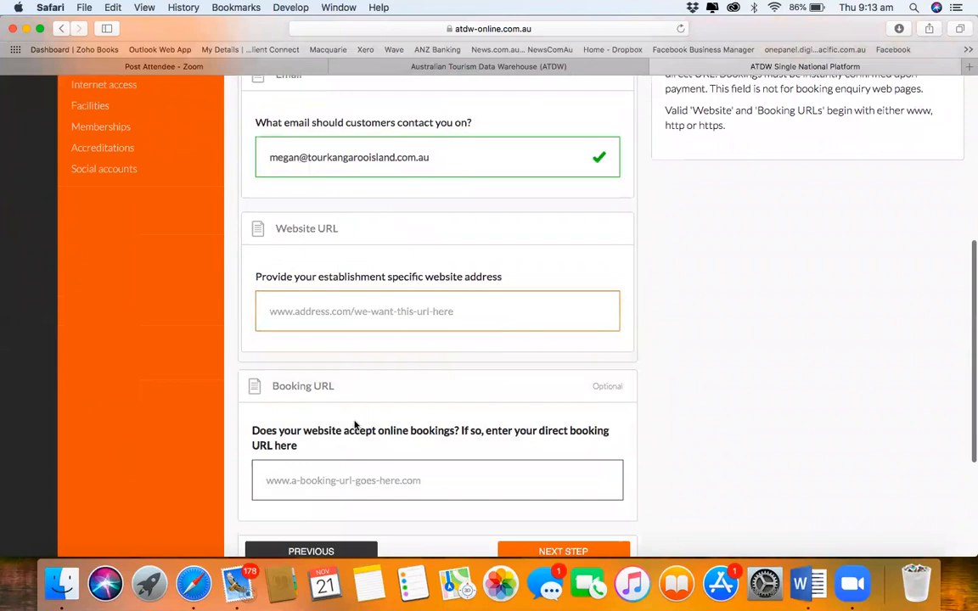
pyautogui.scroll(-2, 354, 425)
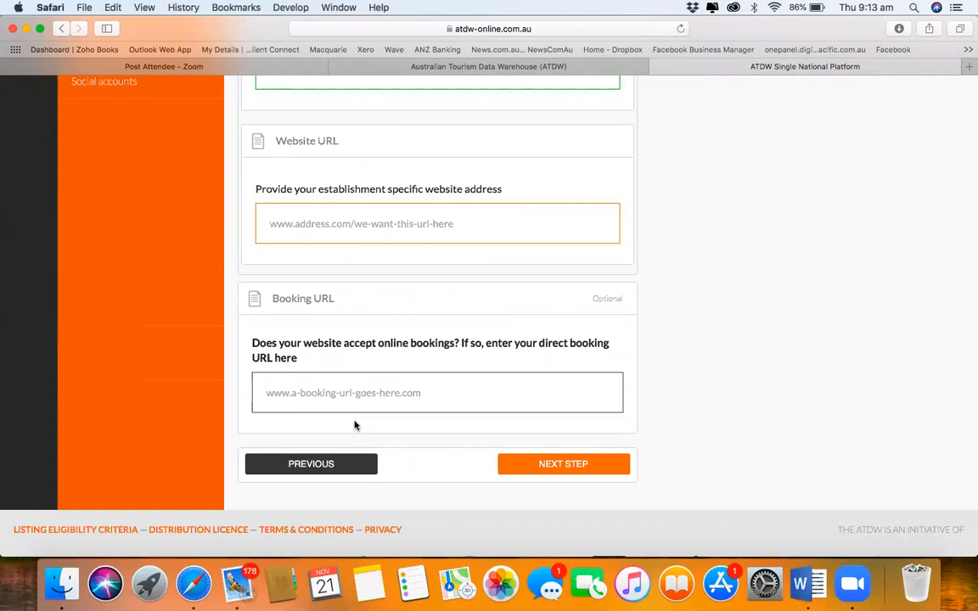
pyautogui.click(540, 463)
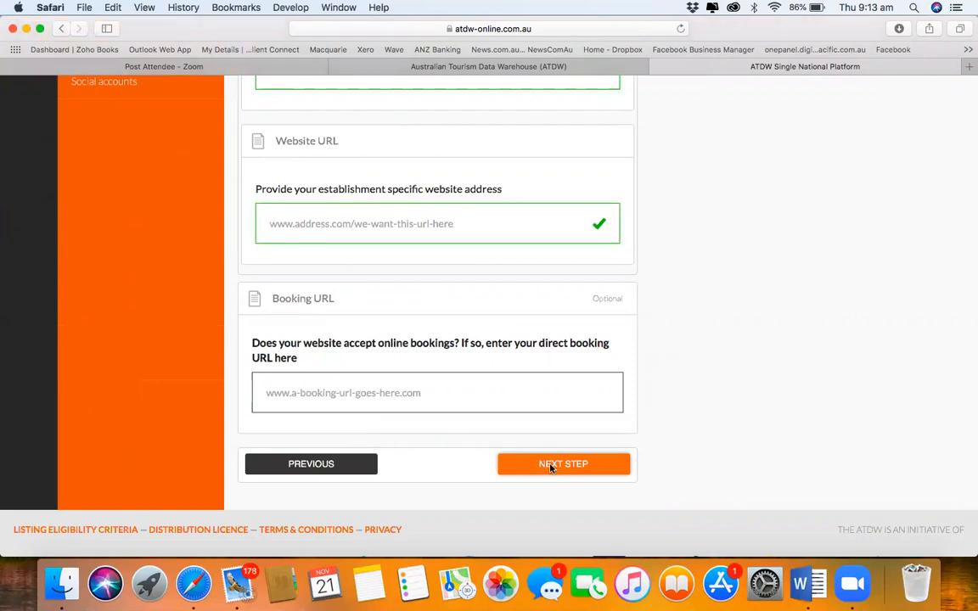
pyautogui.click(538, 464)
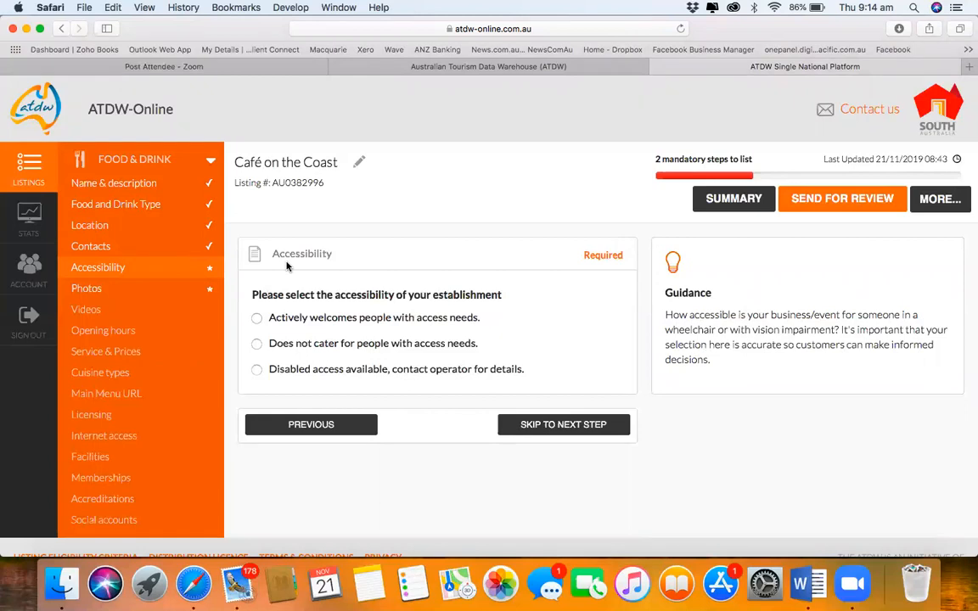
# Step: Choose 'Actively welcomes people with access needs' for the café's accessibility status
pyautogui.click(256, 318)
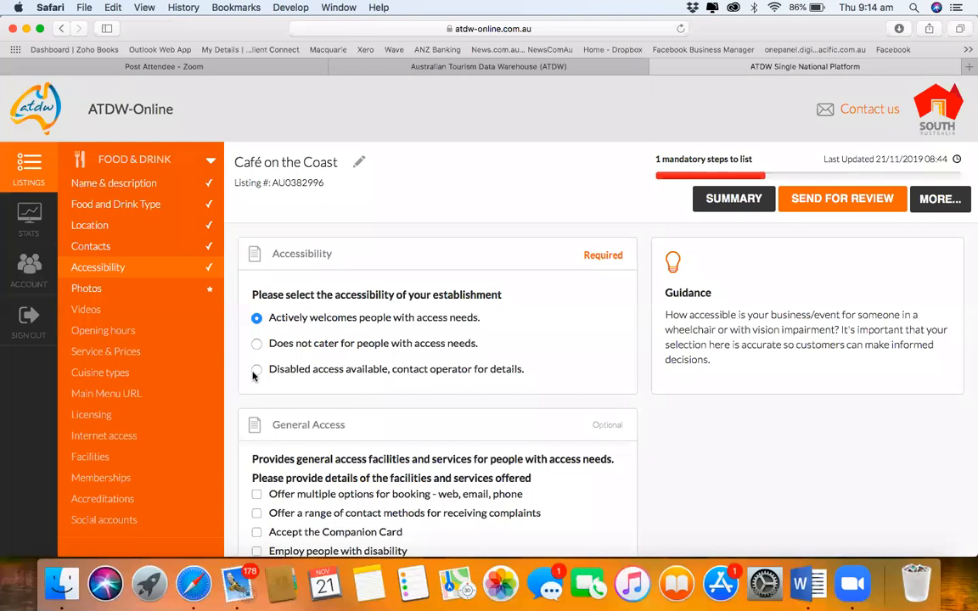
# Step: Note that the café employs people with disability and trains staff in disability awareness
pyautogui.scroll(-5, 252, 376)
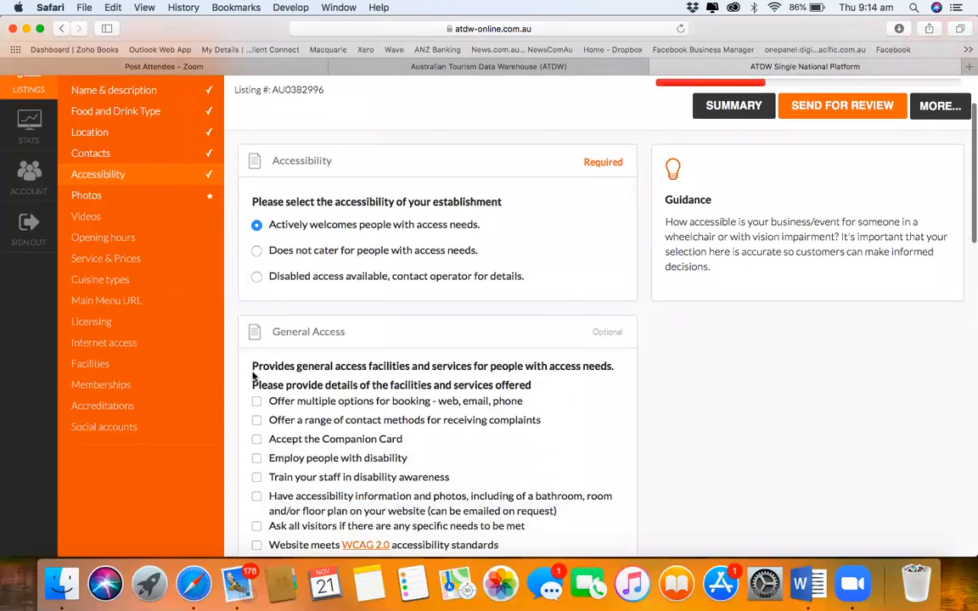
pyautogui.scroll(-1, 252, 376)
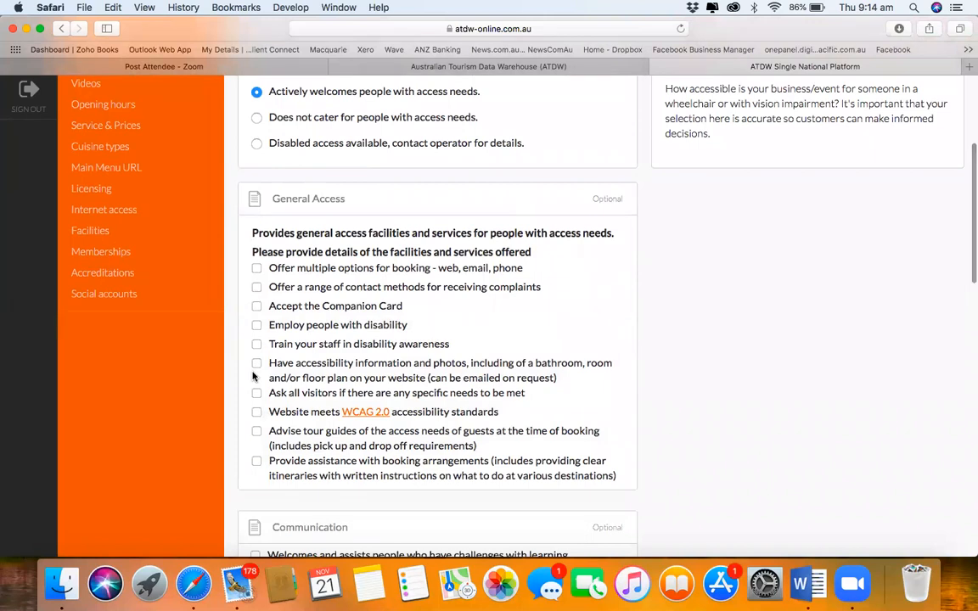
pyautogui.scroll(1, 289, 287)
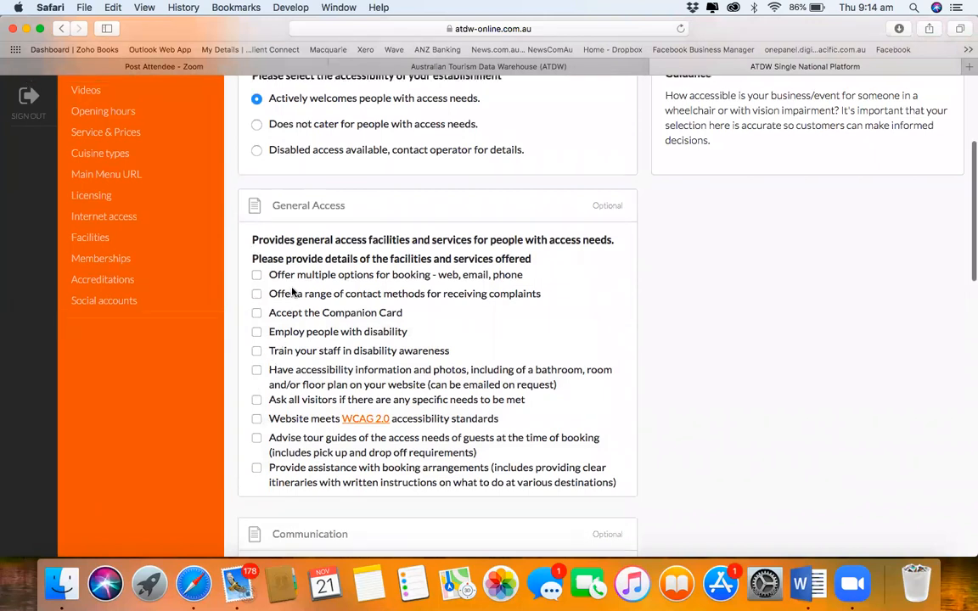
pyautogui.click(257, 332)
pyautogui.scroll(-2, 257, 332)
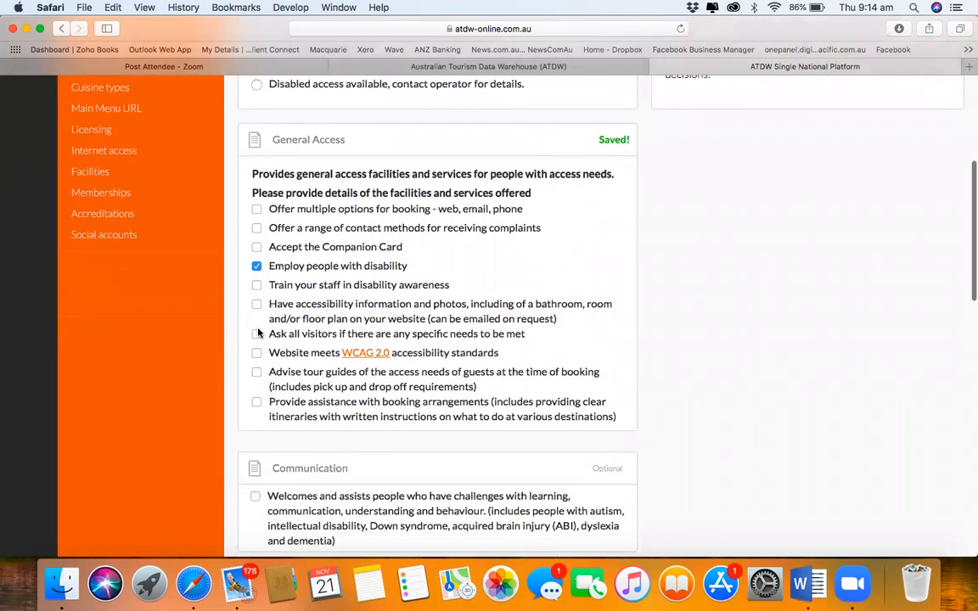
pyautogui.click(257, 285)
# Step: Record that the café caters for blind or vision-impaired people and people with limited mobility
pyautogui.scroll(-2, 252, 287)
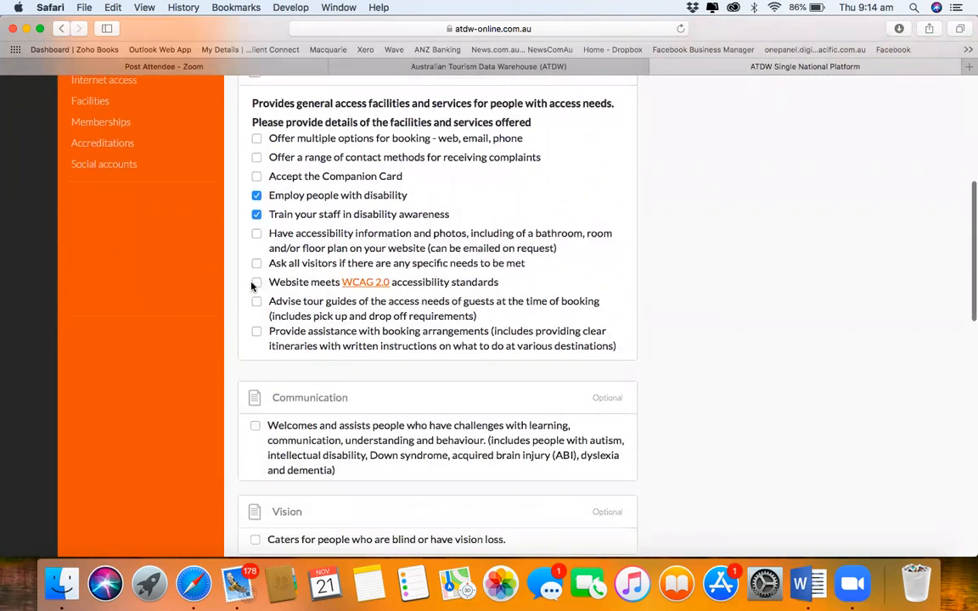
pyautogui.scroll(-5, 251, 286)
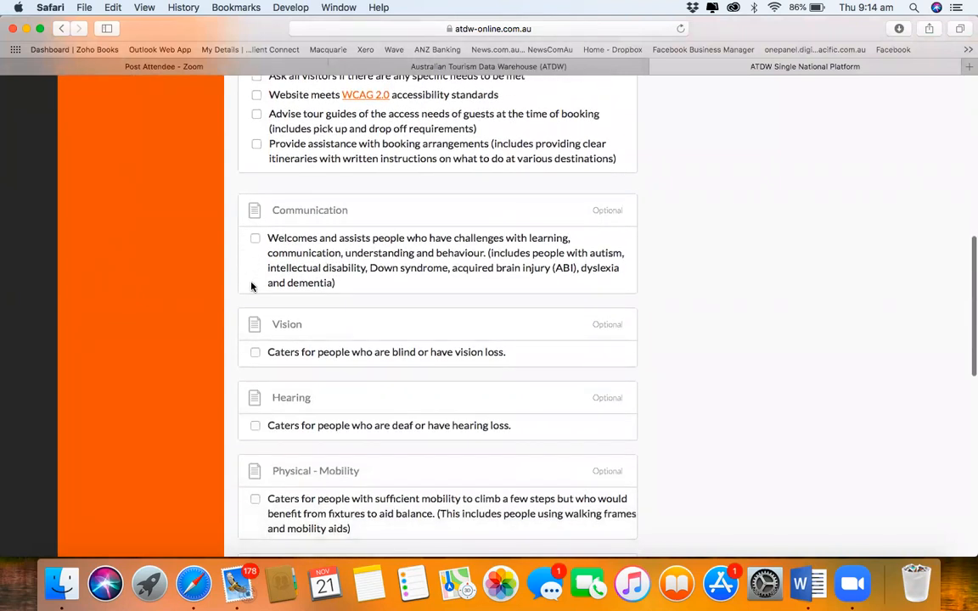
pyautogui.click(255, 353)
pyautogui.scroll(-8, 253, 354)
pyautogui.scroll(-4, 252, 355)
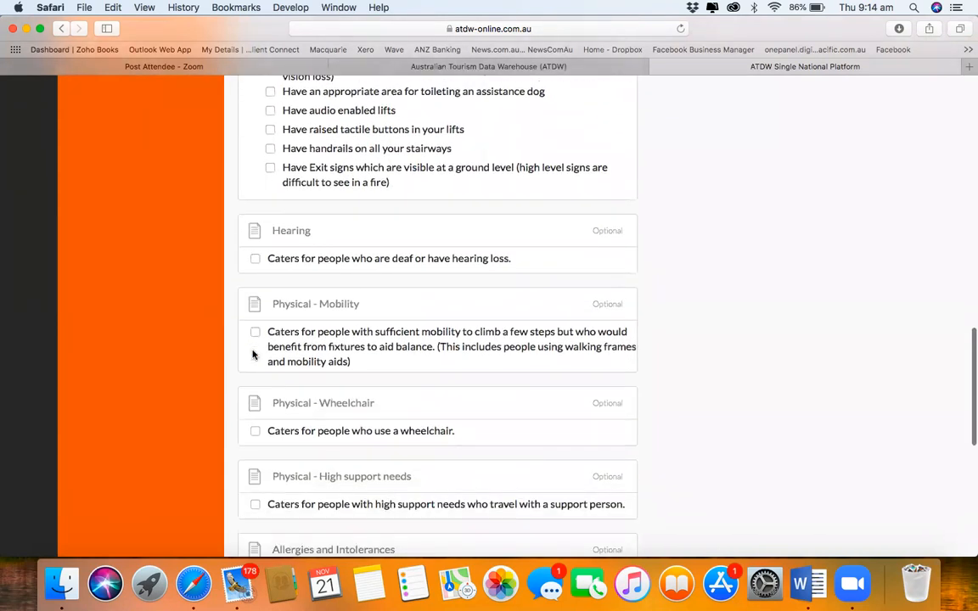
pyautogui.click(255, 332)
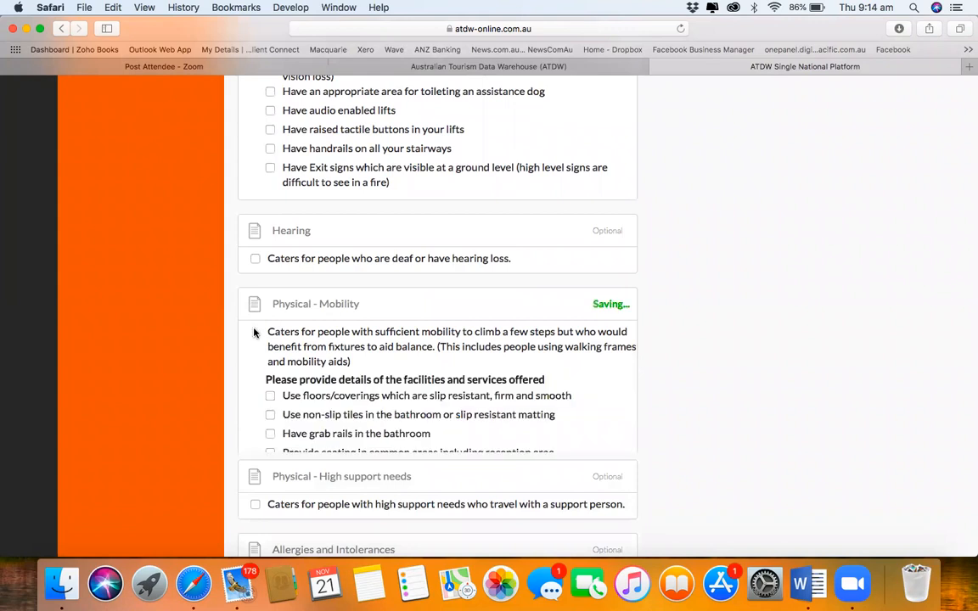
# Step: Tick catering for allergies and intolerances, with modified cooking and cleaning practices
pyautogui.scroll(-9, 299, 343)
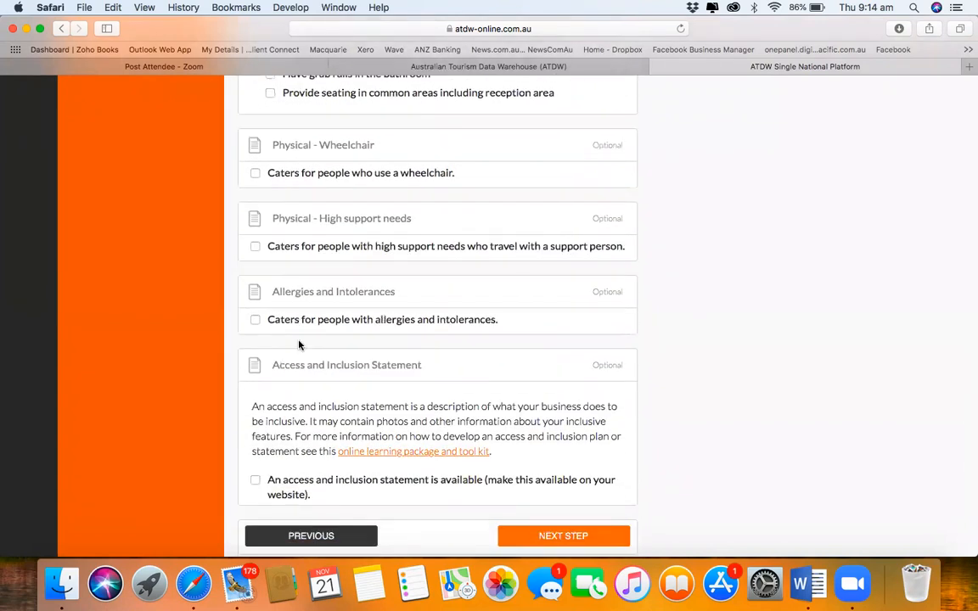
pyautogui.click(255, 320)
pyautogui.scroll(-1, 270, 396)
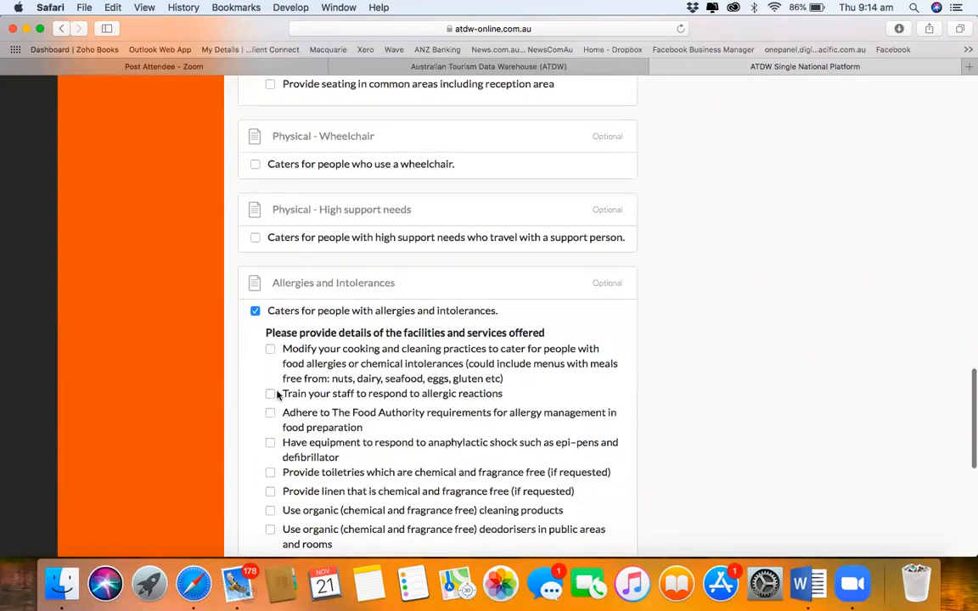
pyautogui.click(271, 349)
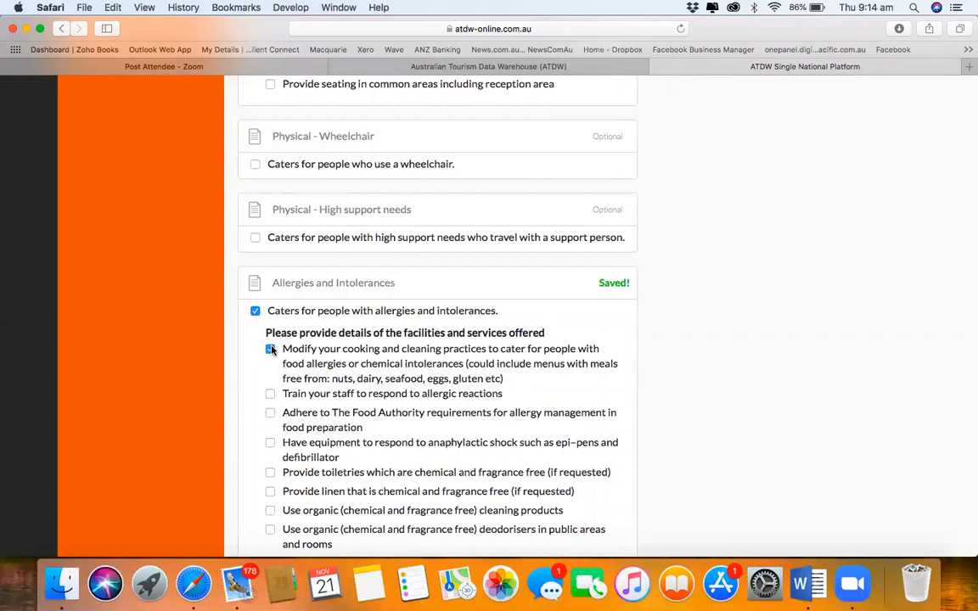
pyautogui.scroll(-6, 271, 348)
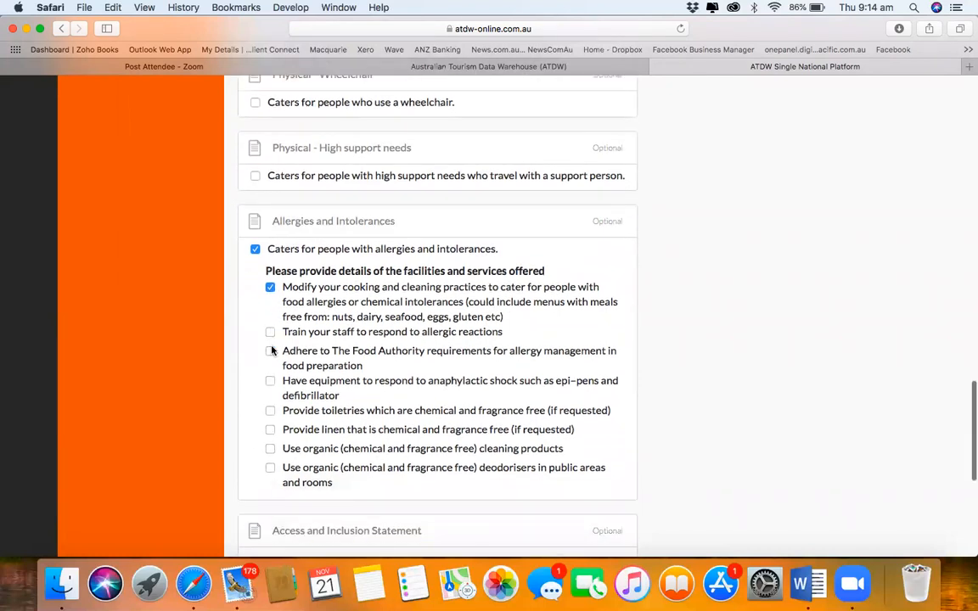
pyautogui.scroll(-1, 271, 349)
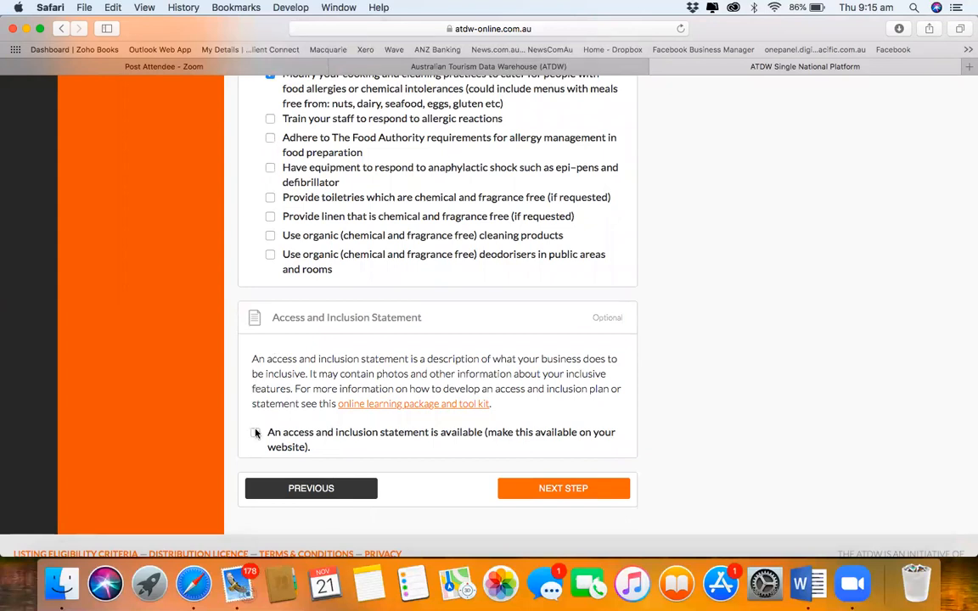
# Step: Advance to the Photos step, highlight the guidance notes, and bring up the photo file chooser
pyautogui.click(565, 489)
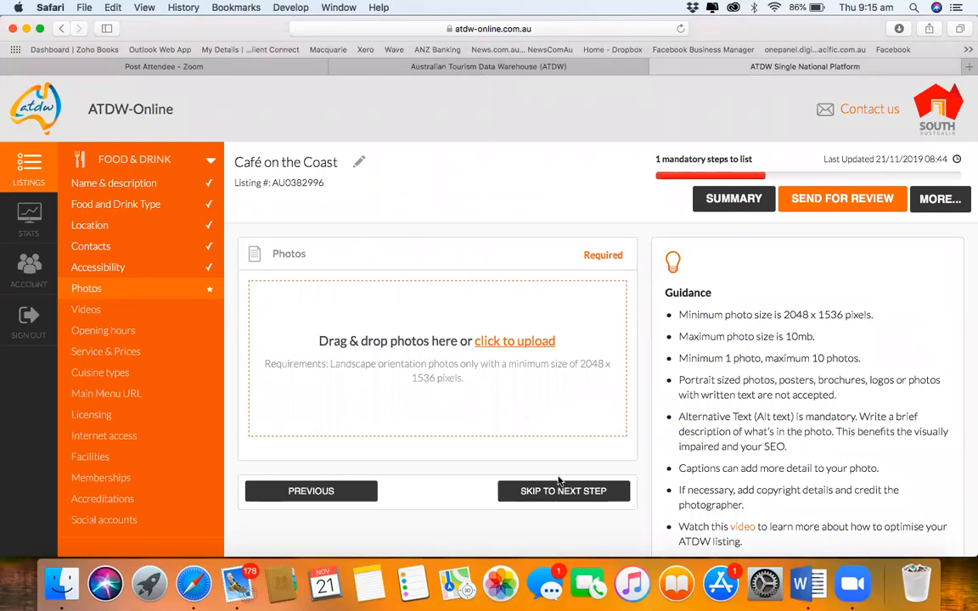
pyautogui.scroll(-3, 559, 481)
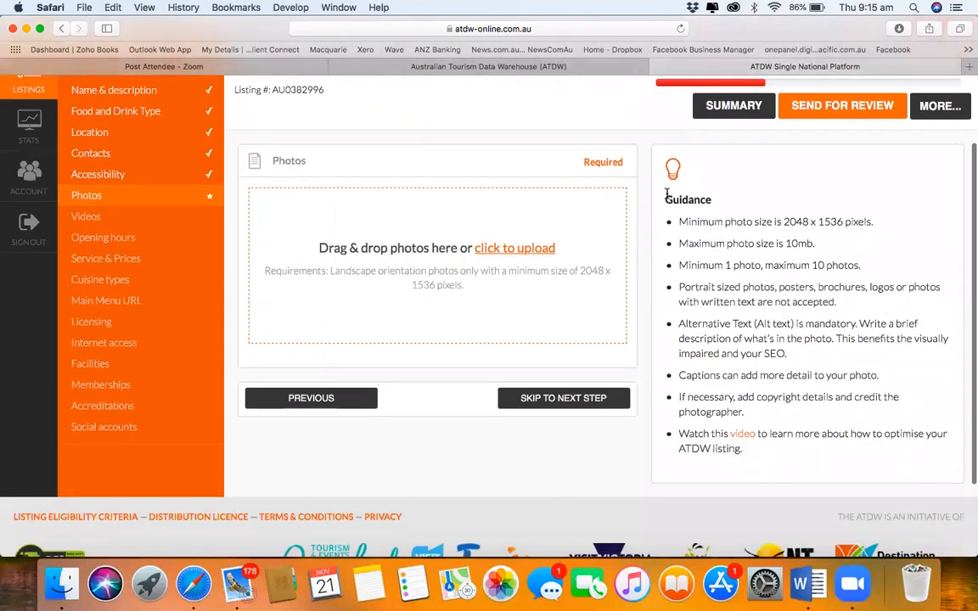
pyautogui.moveTo(663, 197); pyautogui.dragTo(888, 440)
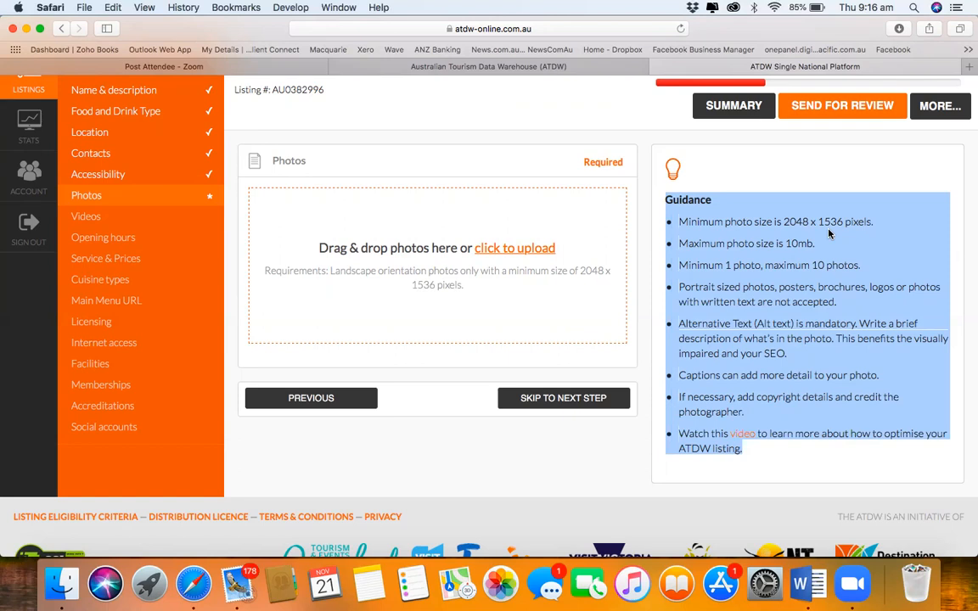
pyautogui.click(507, 252)
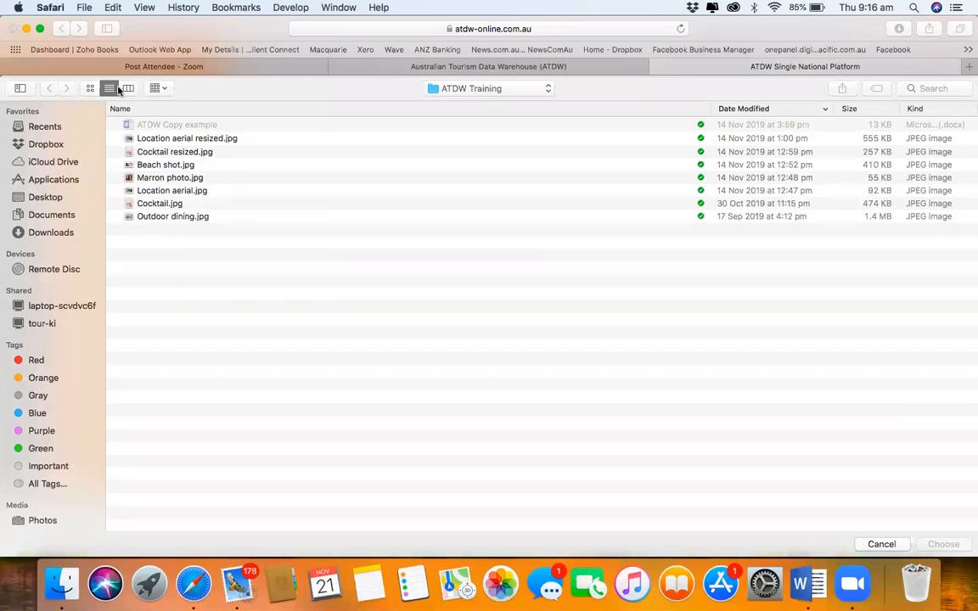
# Step: Upload Beach shot.jpg with caption 'Beach shot at Snellings Beach' and alt text 'Snellings Beach', then save it
pyautogui.click(89, 88)
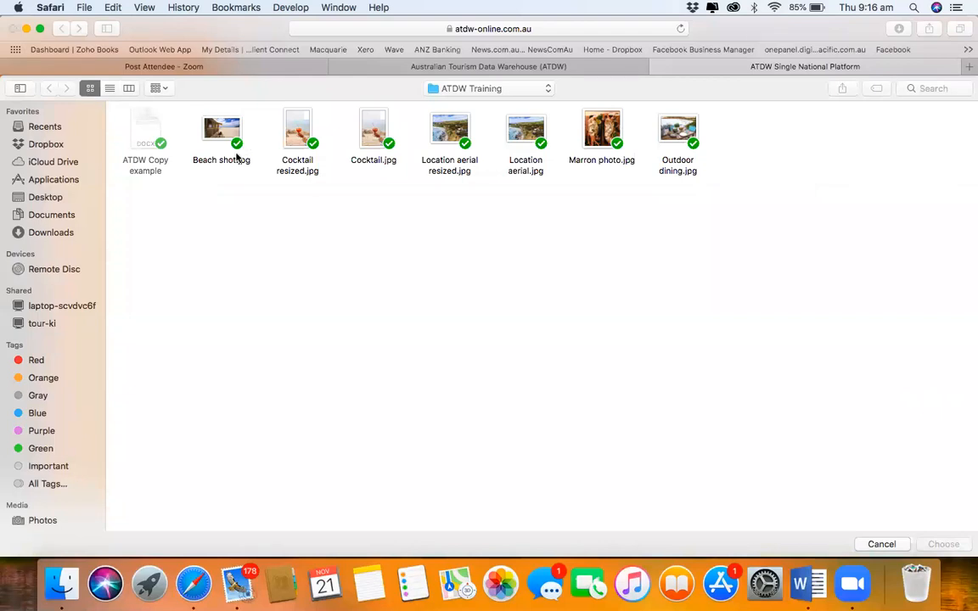
pyautogui.doubleClick(221, 129)
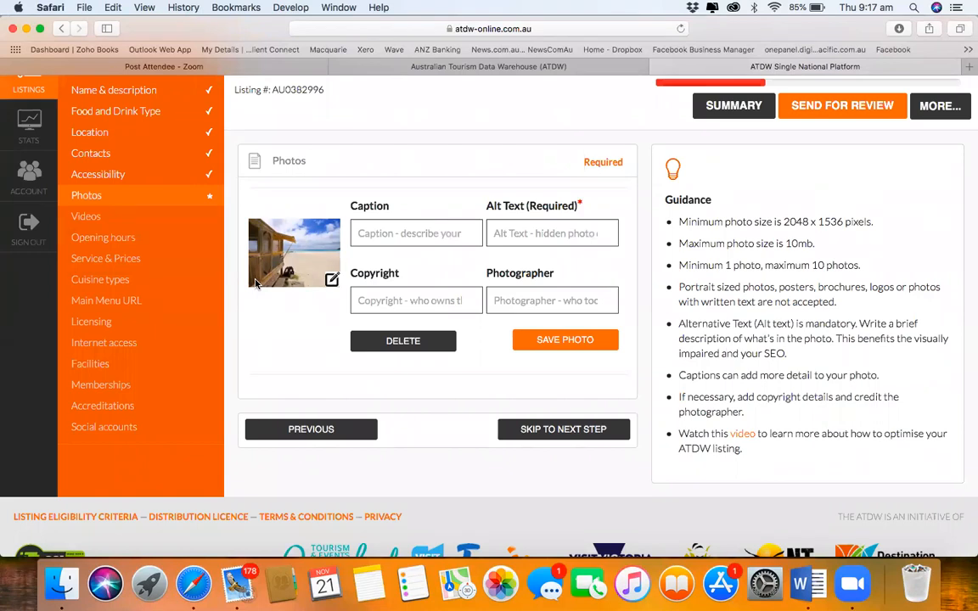
pyautogui.click(412, 232)
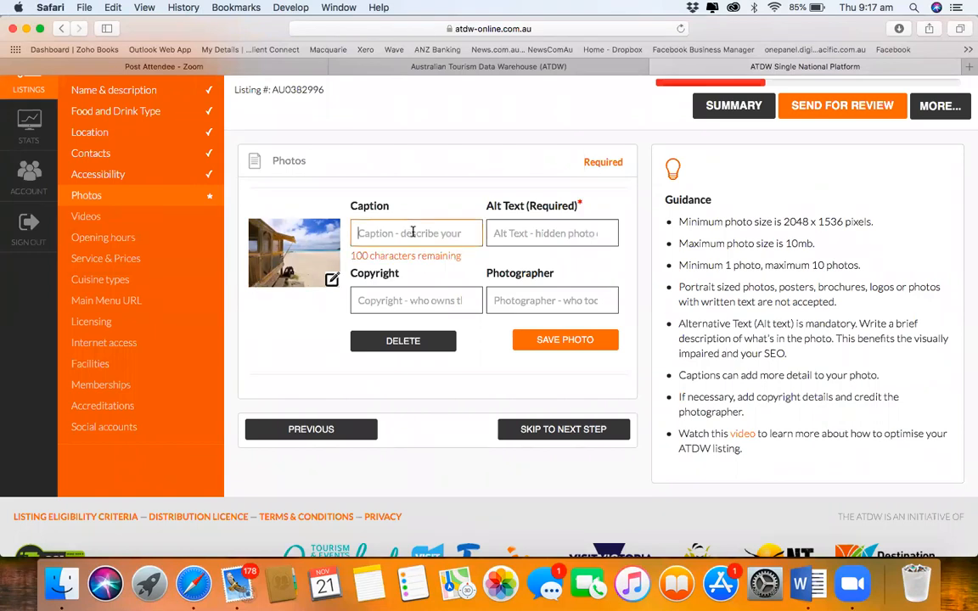
pyautogui.write('Be')
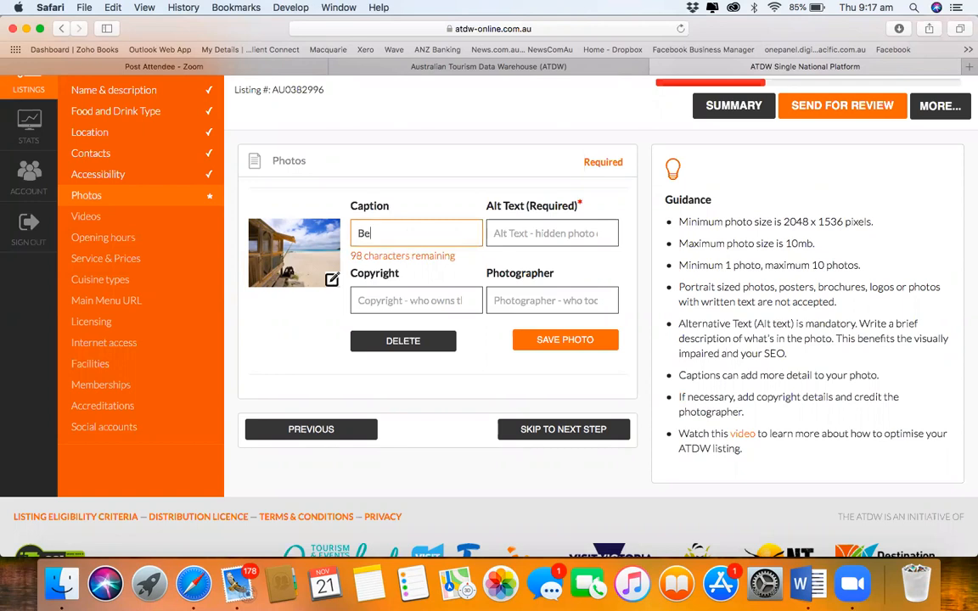
pyautogui.write('ach shot at Snelling')
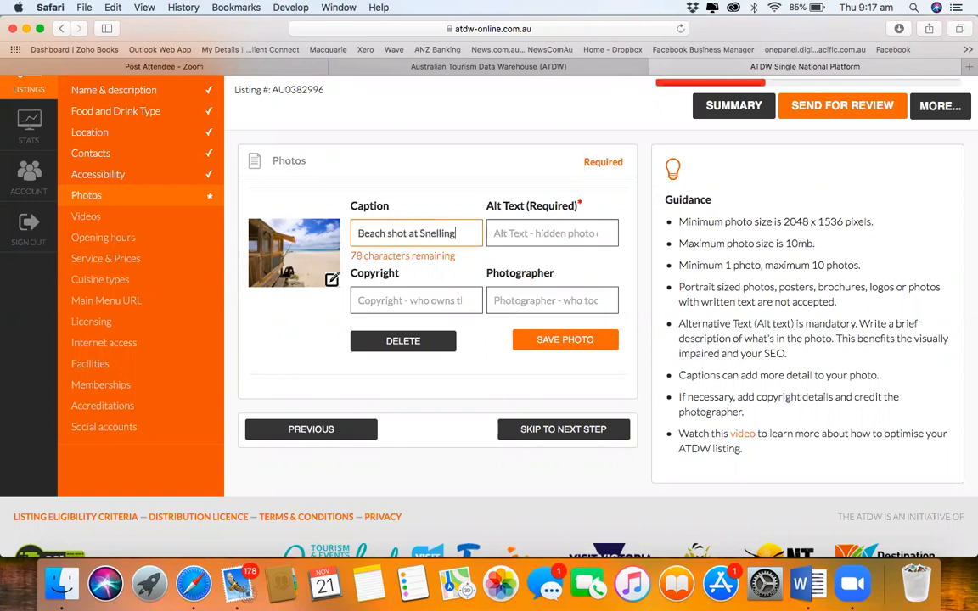
pyautogui.write('s Beach')
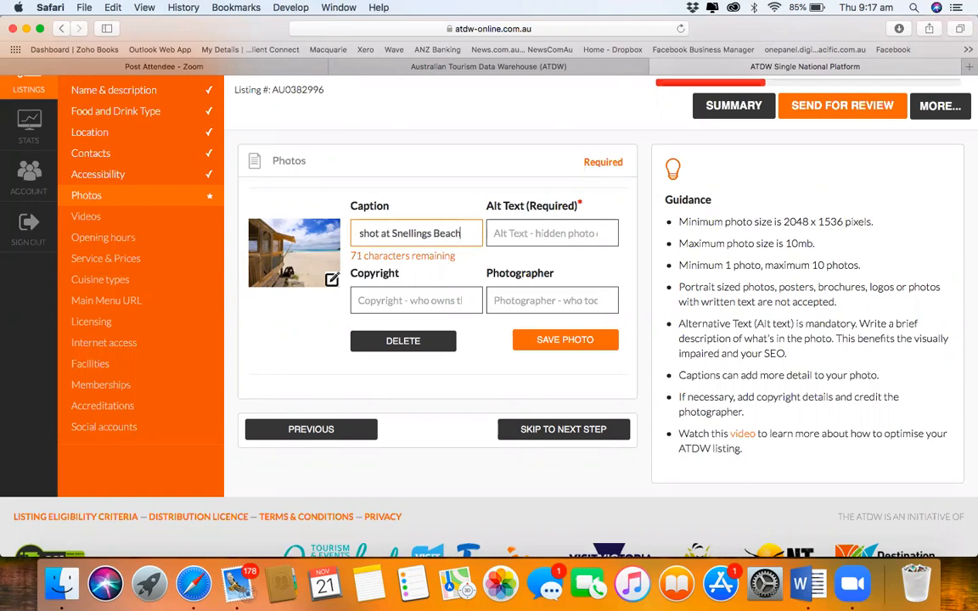
pyautogui.press('Tab')
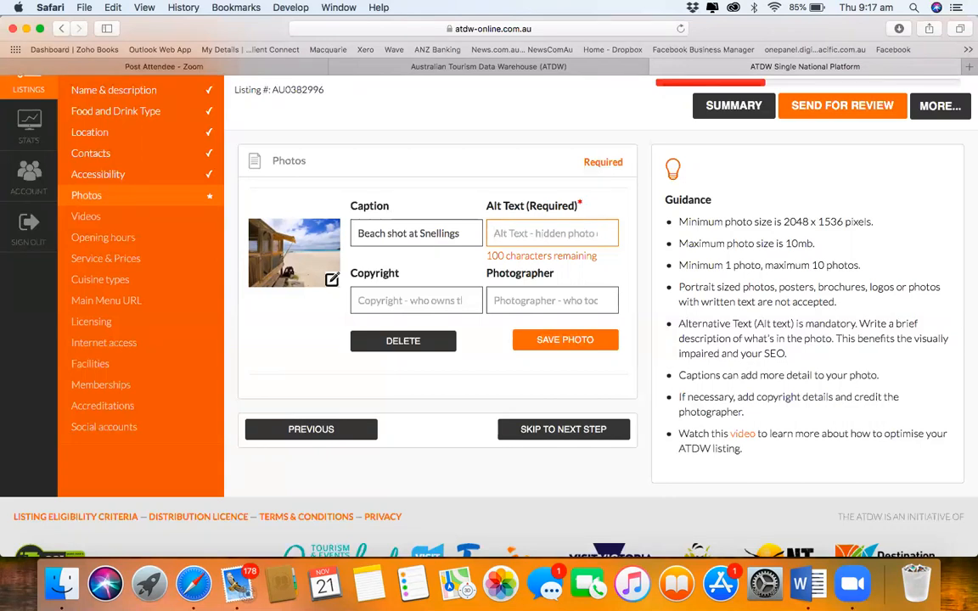
pyautogui.write('Sne')
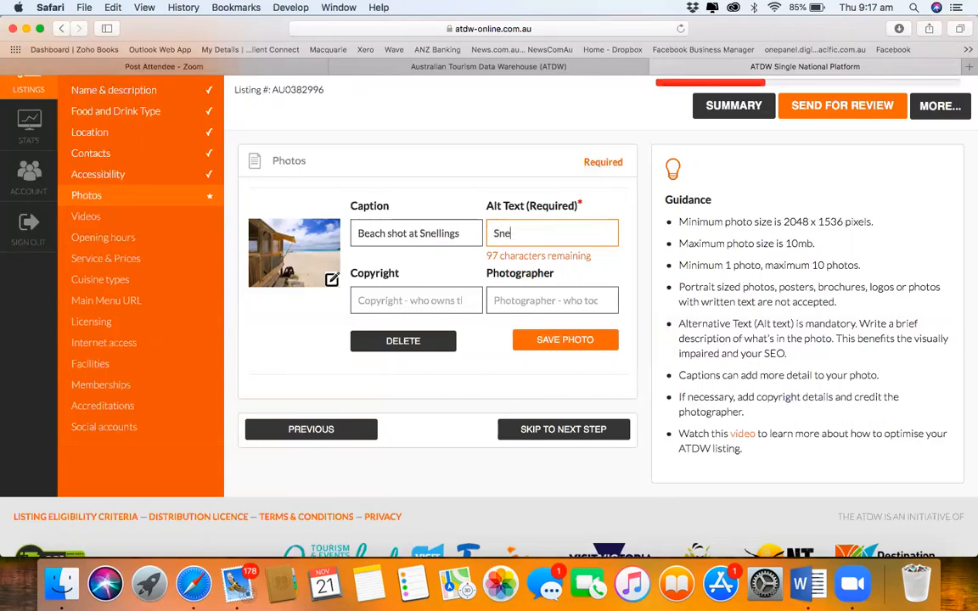
pyautogui.write('llings Beach')
pyautogui.press('Tab')
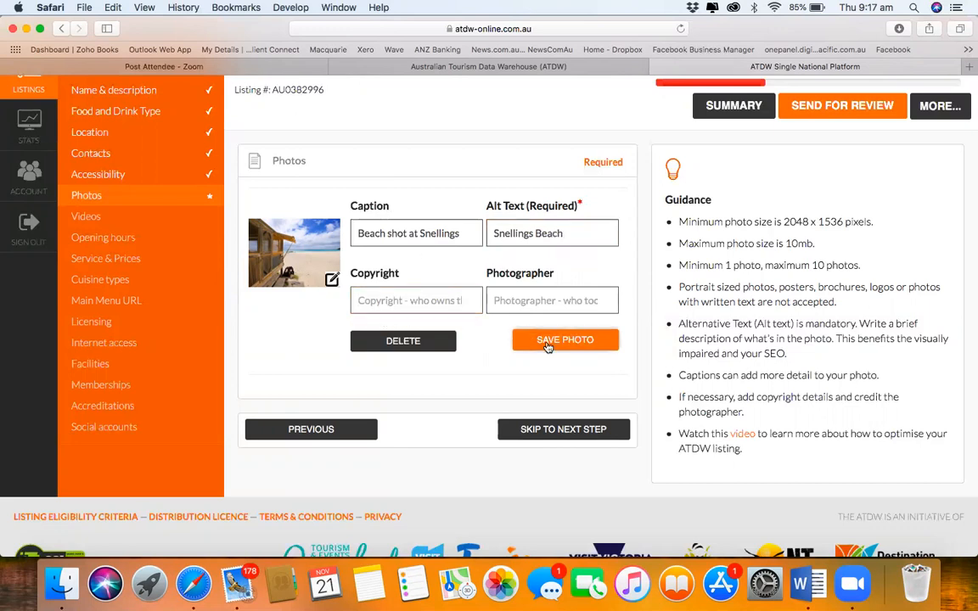
pyautogui.click(544, 342)
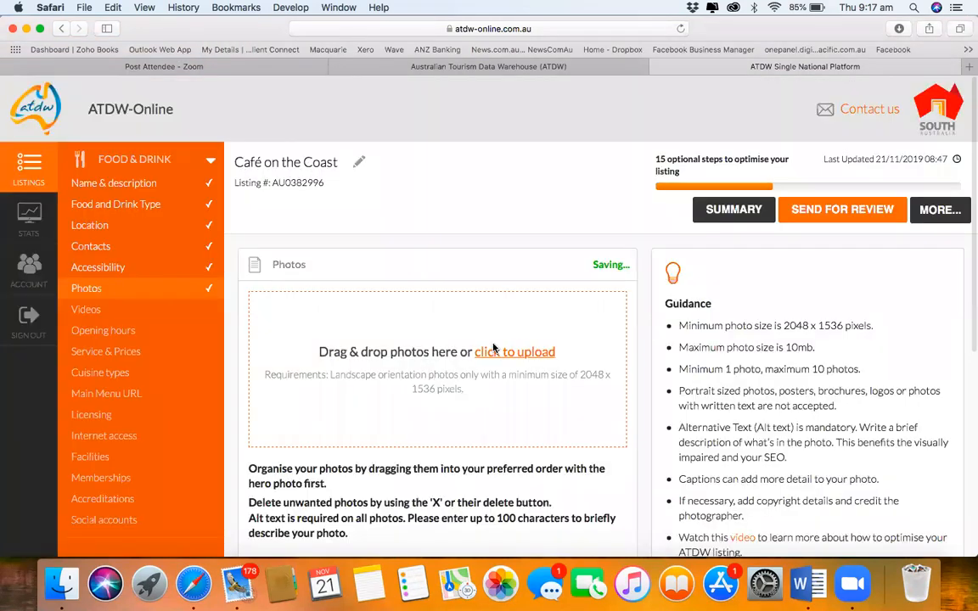
# Step: Attempt to upload Cocktail.jpg as a second photo, which fails the image size requirements
pyautogui.scroll(-5, 500, 353)
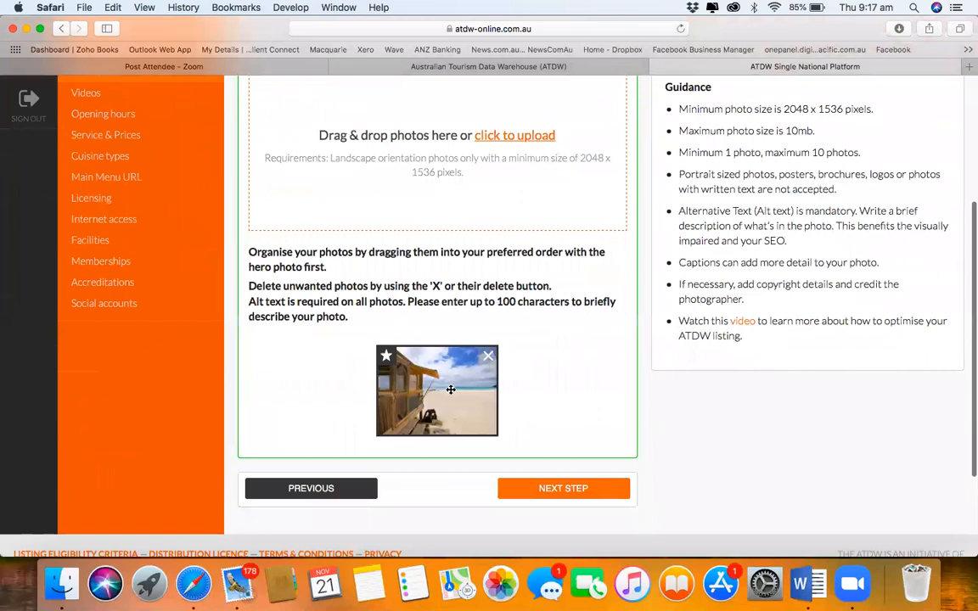
pyautogui.scroll(3, 546, 262)
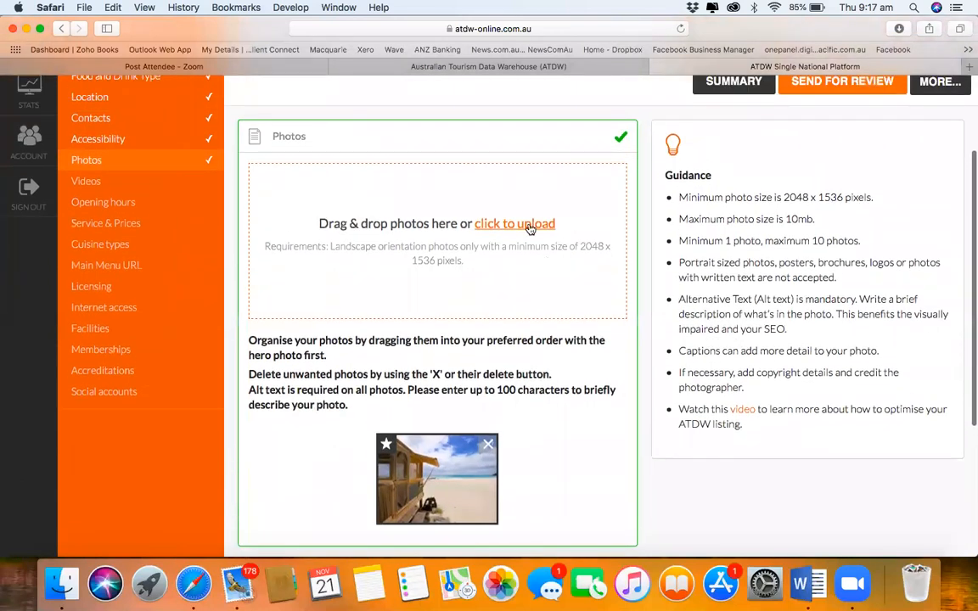
pyautogui.click(527, 226)
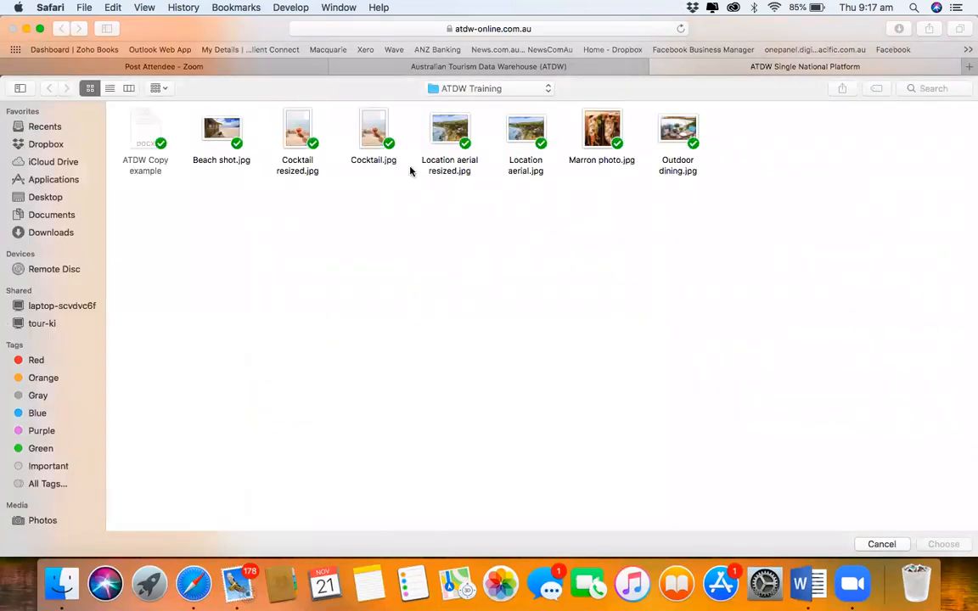
pyautogui.click(376, 136)
pyautogui.doubleClick(376, 136)
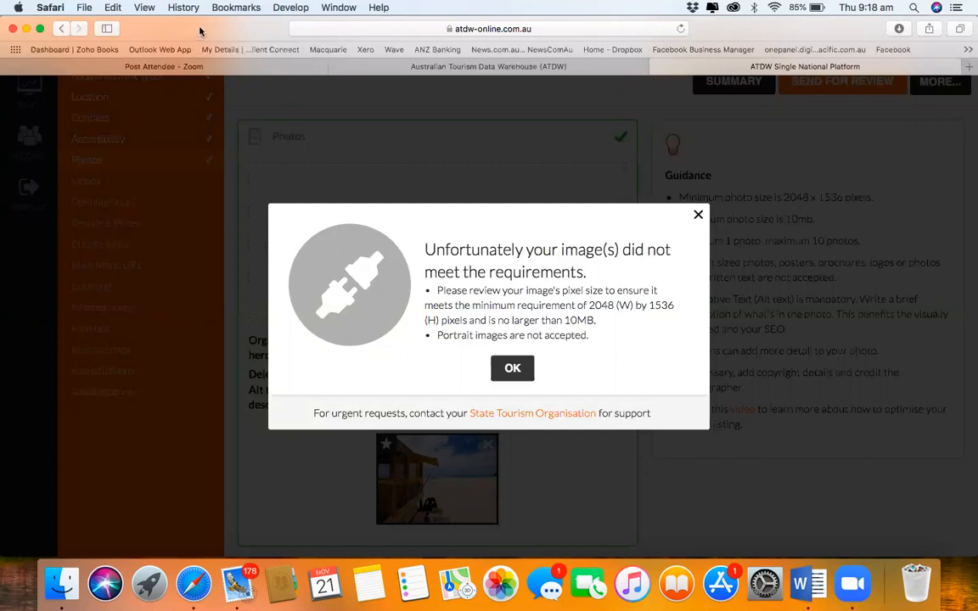
# Step: In a new tab, search 'image resizer for windows 10' and open its Microsoft Store page
pyautogui.click(968, 67)
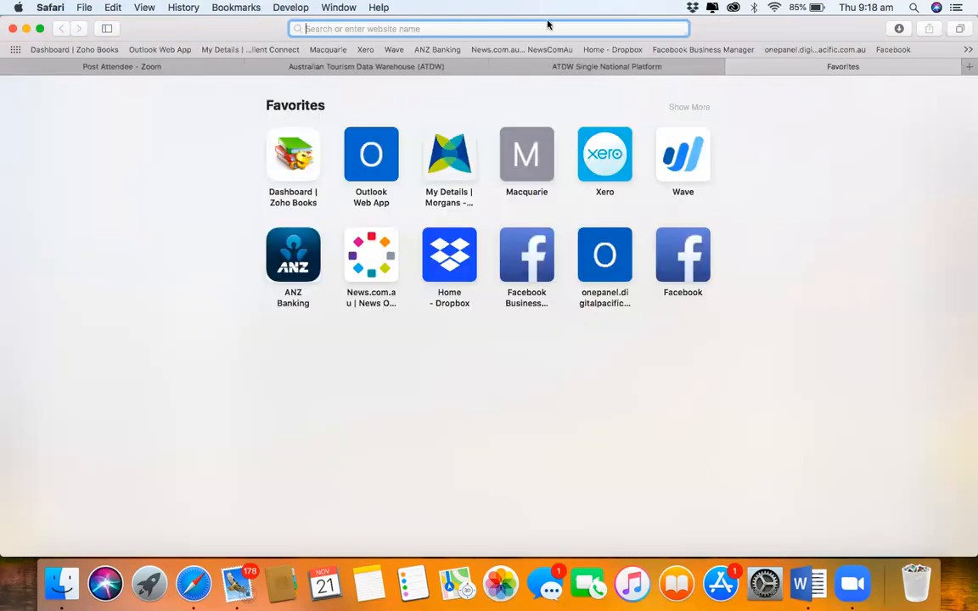
pyautogui.write('ima')
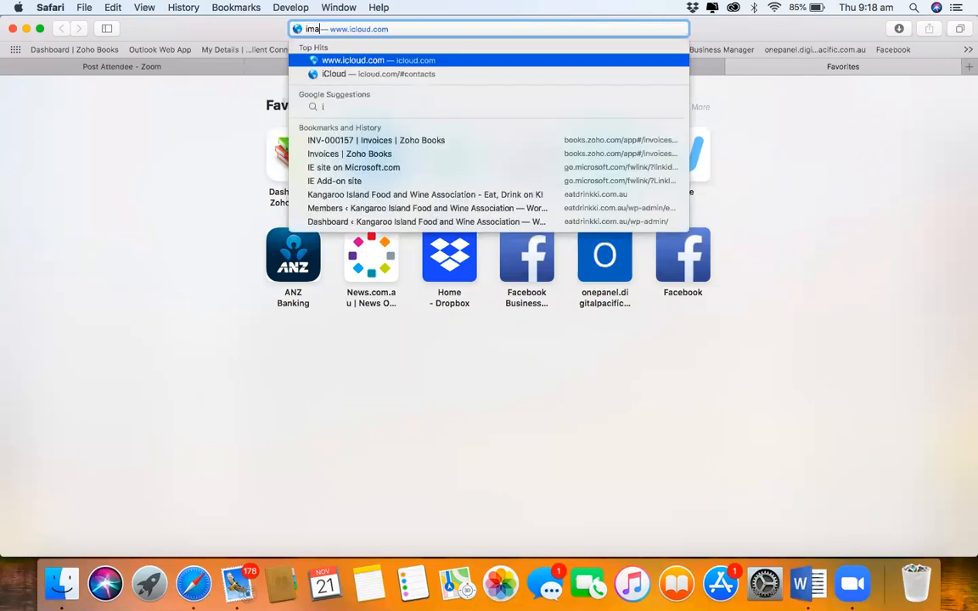
pyautogui.write('ge res')
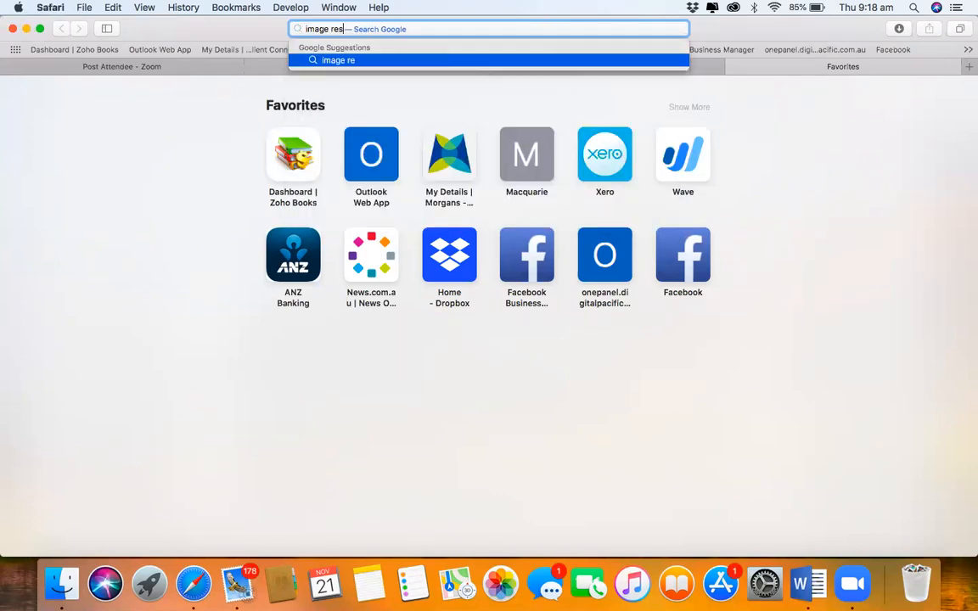
pyautogui.write('izer for wind')
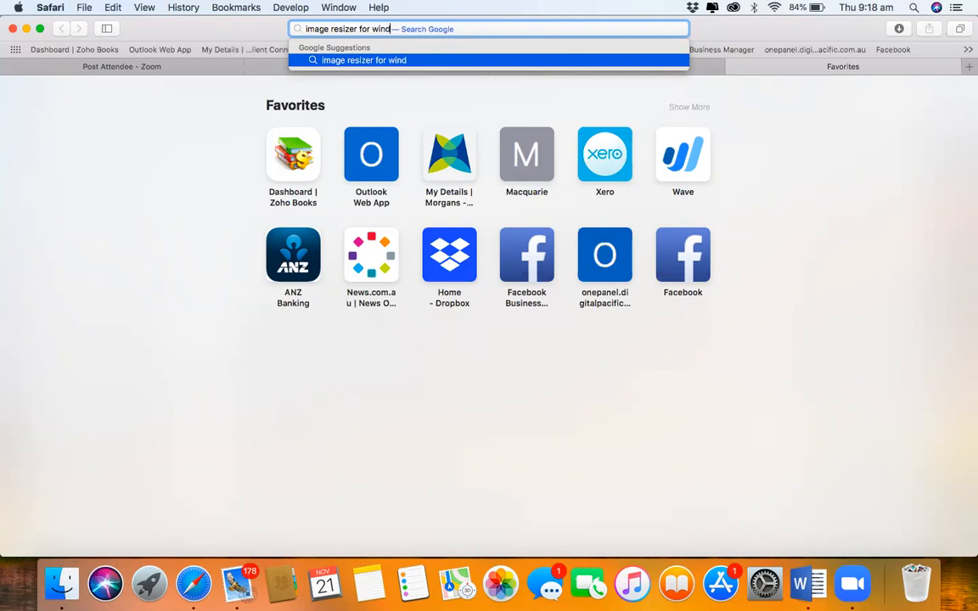
pyautogui.press('BackSpace')
pyautogui.write('ow')
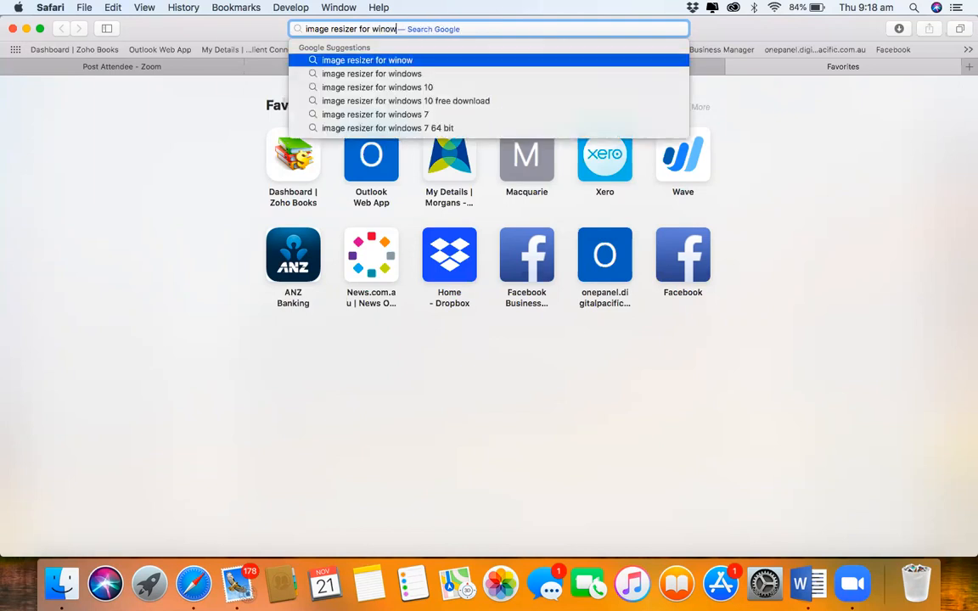
pyautogui.press('Down')
pyautogui.press('Down')
pyautogui.press('Return')
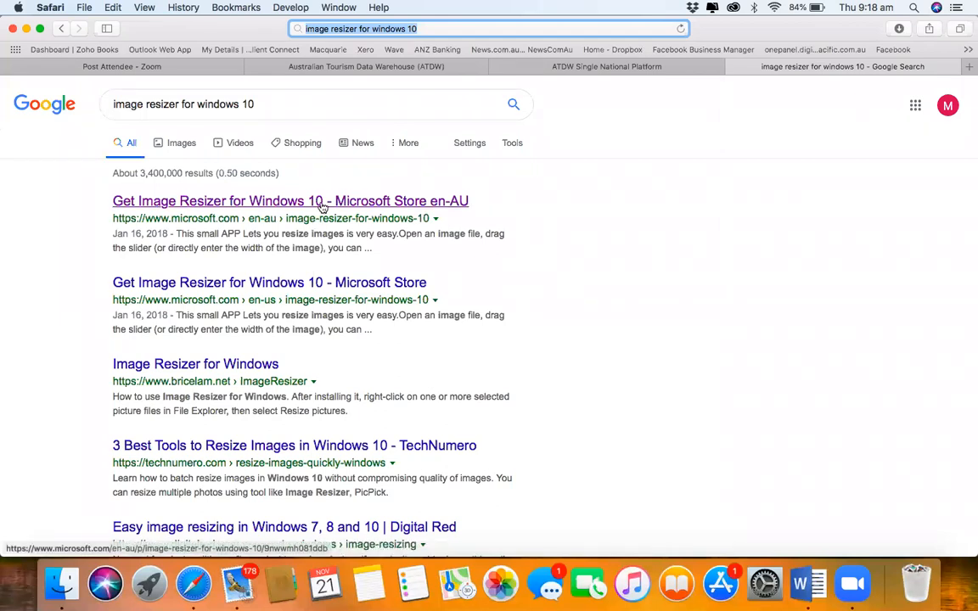
pyautogui.click(322, 206)
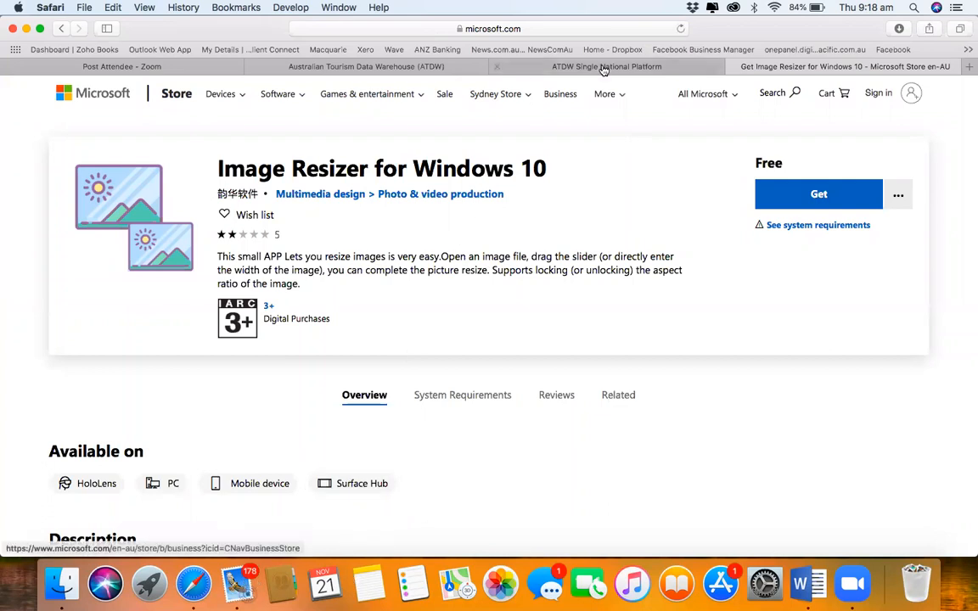
pyautogui.click(545, 68)
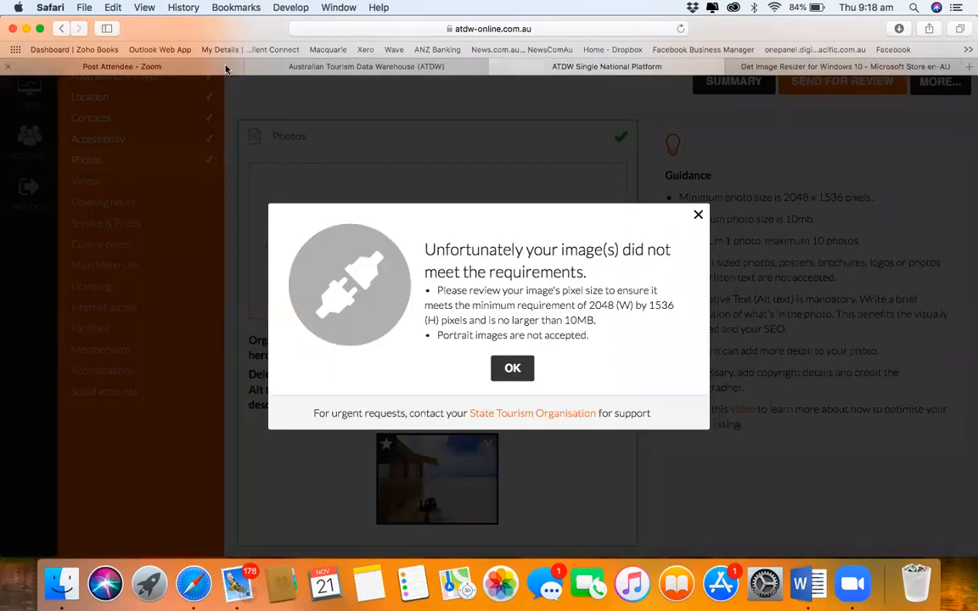
# Step: Dismiss the image-requirements error and upload Cocktail resized.jpg from the ATDW Training folder
pyautogui.press('super+Tab')
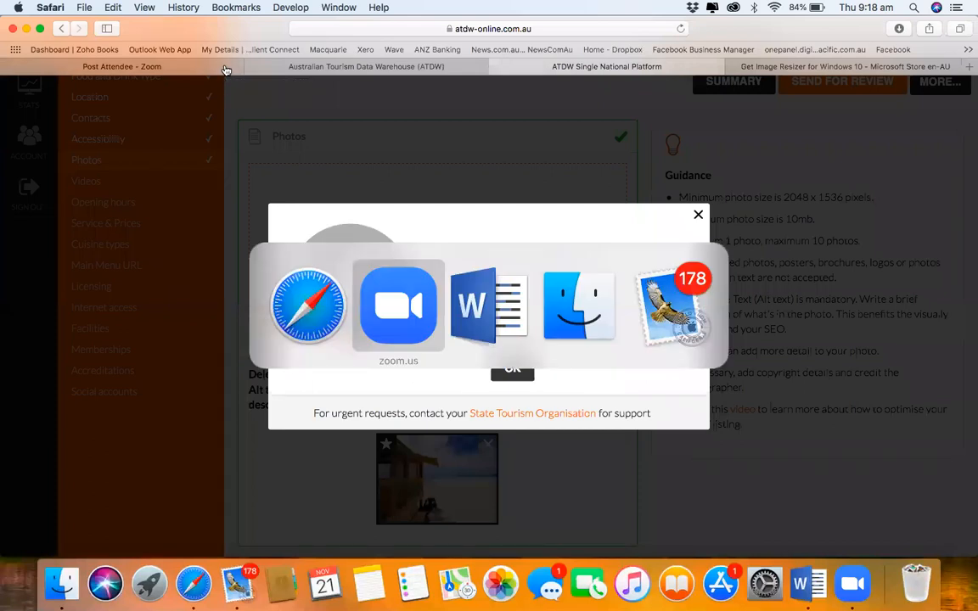
pyautogui.press('super+Tab')
pyautogui.press('super+Tab')
pyautogui.press('super+Tab')
pyautogui.press('super+Tab')
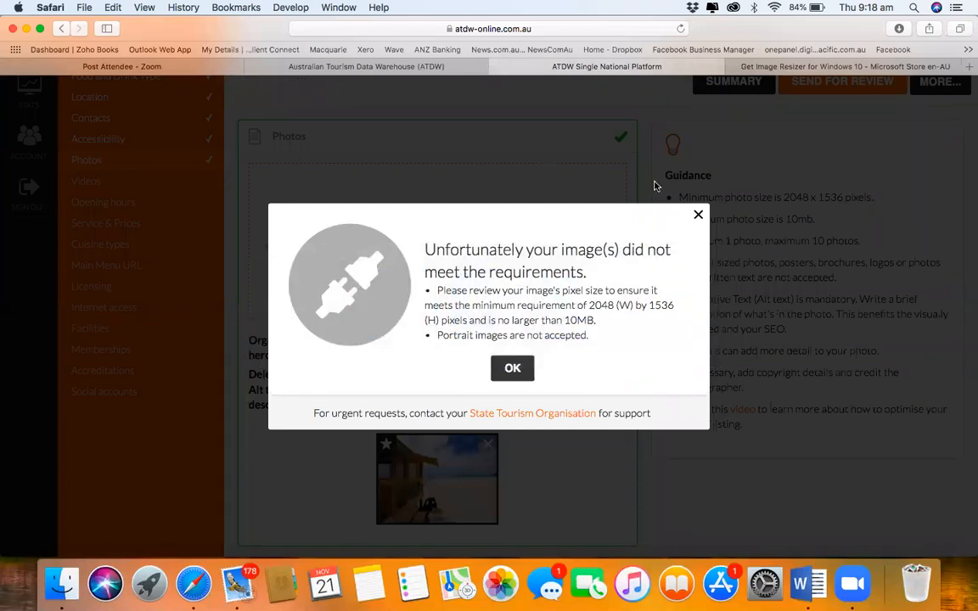
pyautogui.click(697, 215)
pyautogui.click(543, 222)
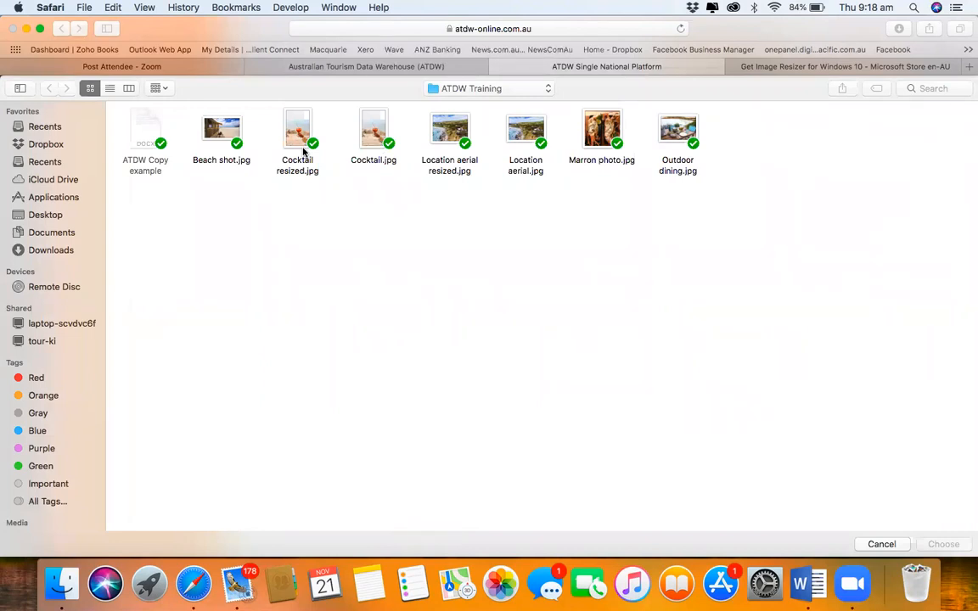
pyautogui.doubleClick(298, 136)
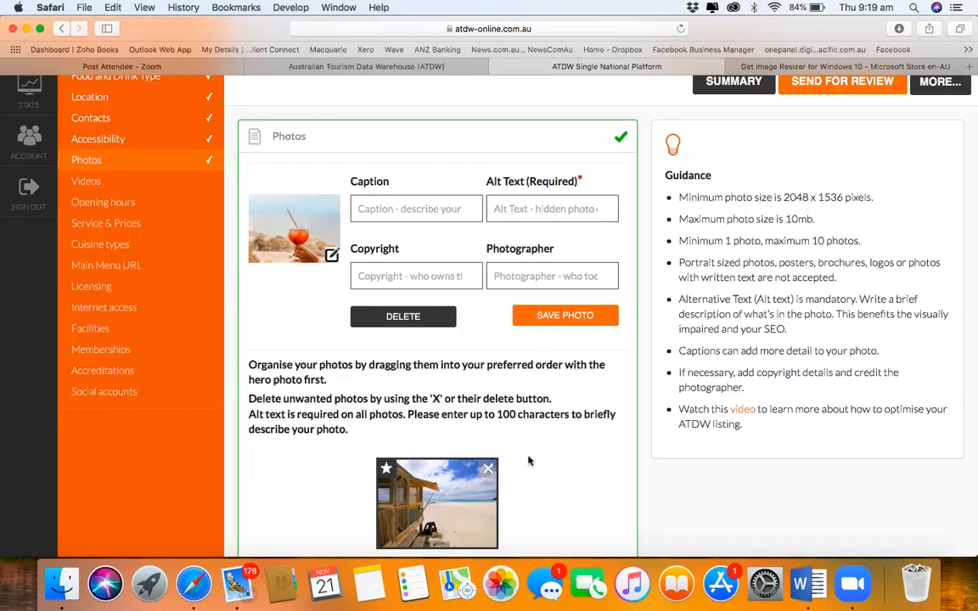
# Step: Give the cocktail photo caption and alt text 'Drink' and try to save it
pyautogui.scroll(-3, 501, 433)
pyautogui.scroll(-1, 528, 461)
pyautogui.scroll(5, 530, 441)
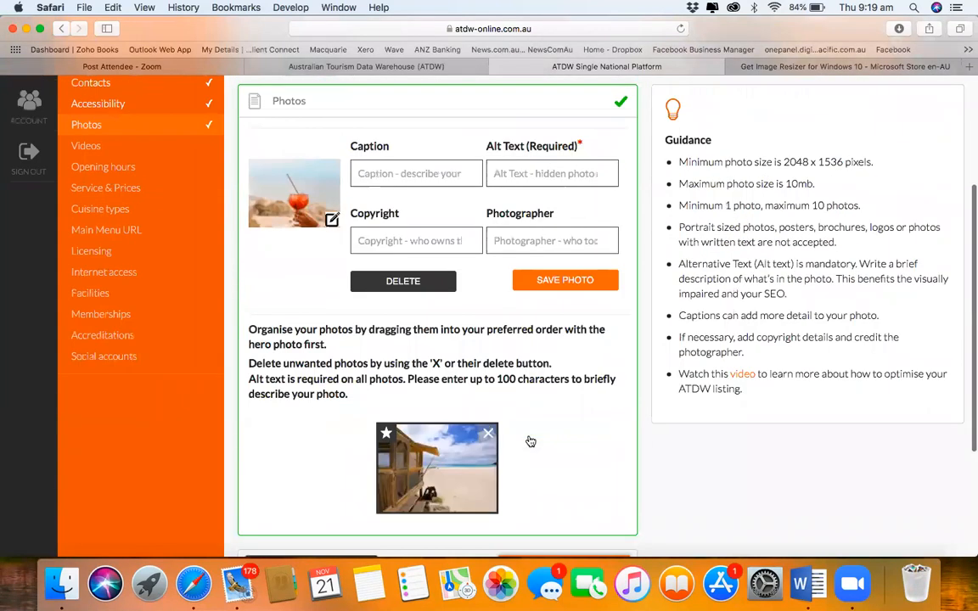
pyautogui.click(412, 233)
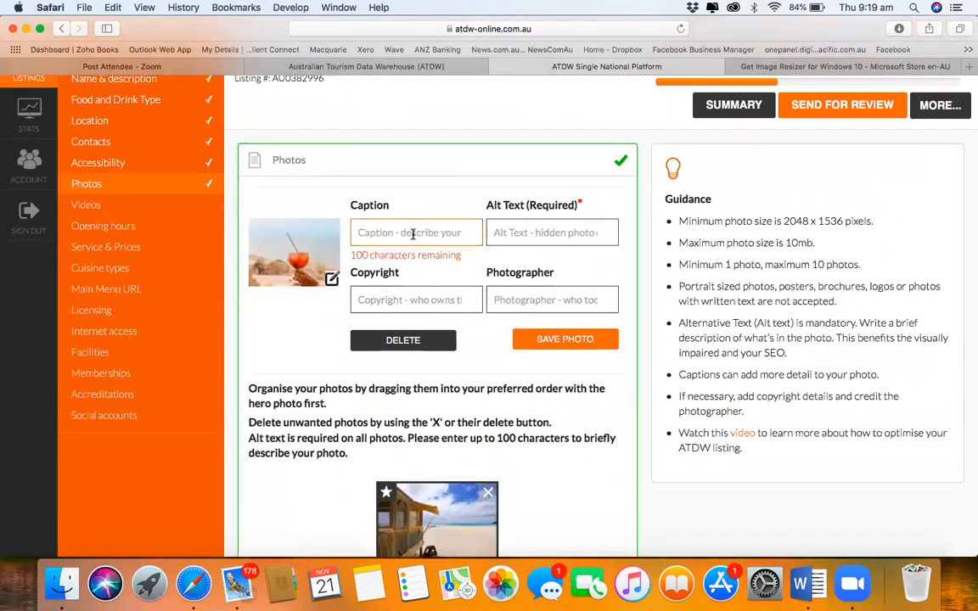
pyautogui.write('Drink')
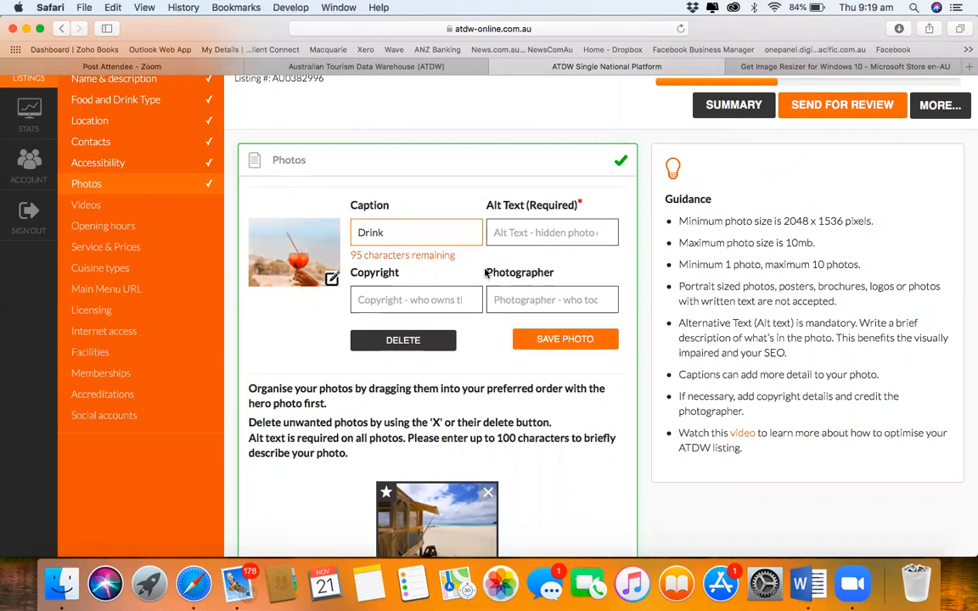
pyautogui.click(601, 339)
pyautogui.click(554, 223)
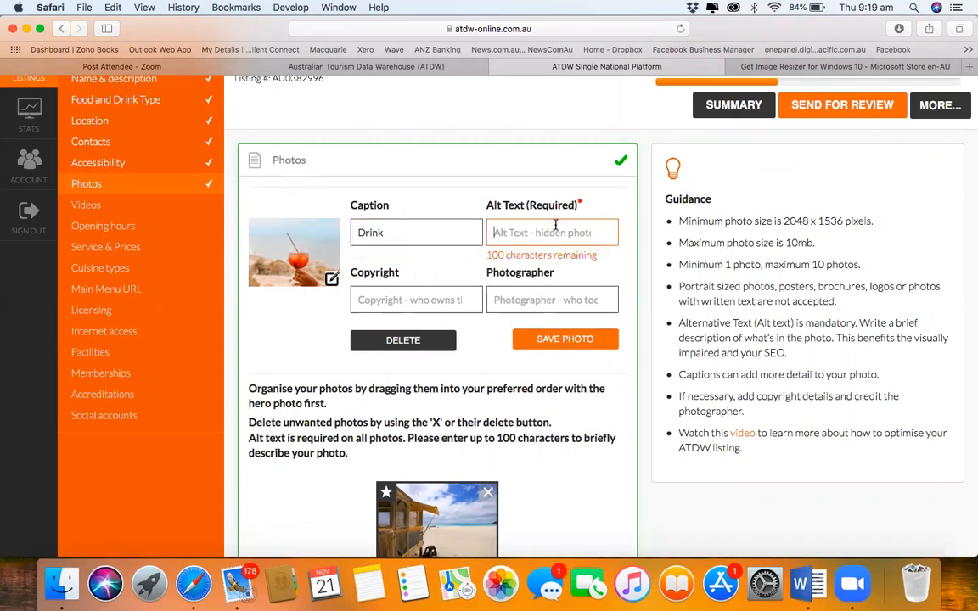
pyautogui.write('Drink')
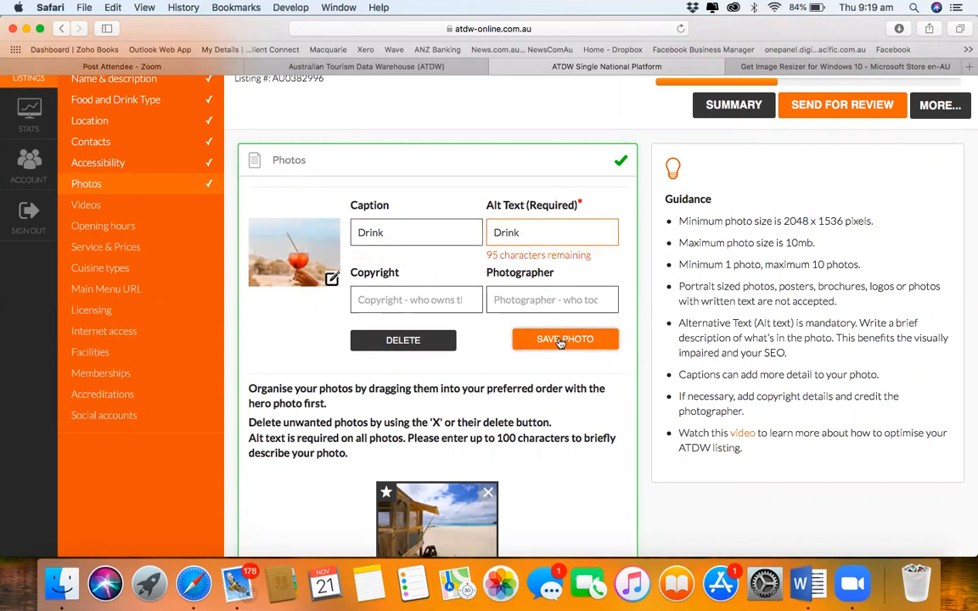
pyautogui.click(563, 339)
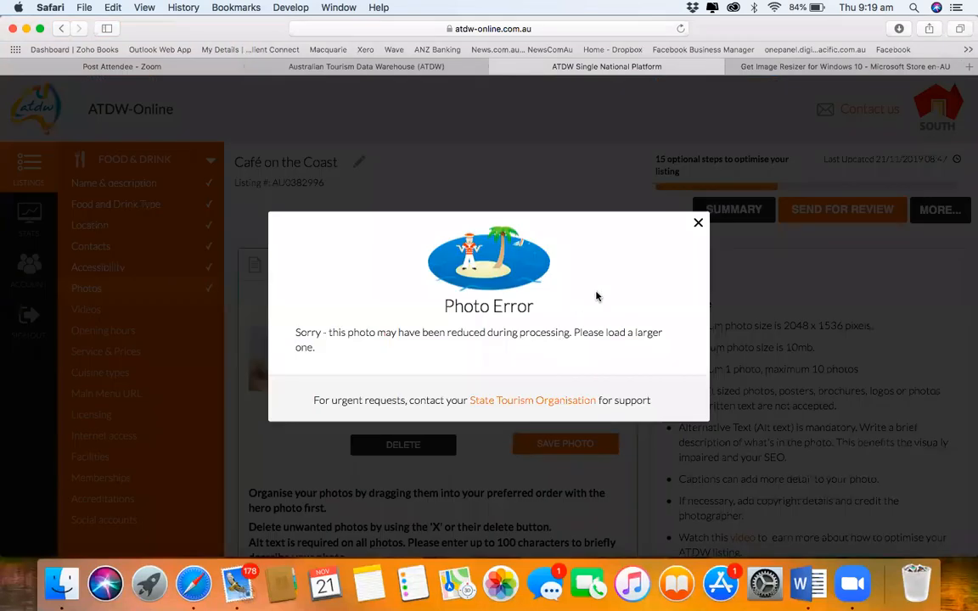
# Step: Dismiss the reduced-size photo error, delete the cocktail photo, and return to the Image Resizer page
pyautogui.click(697, 222)
pyautogui.scroll(-5, 526, 339)
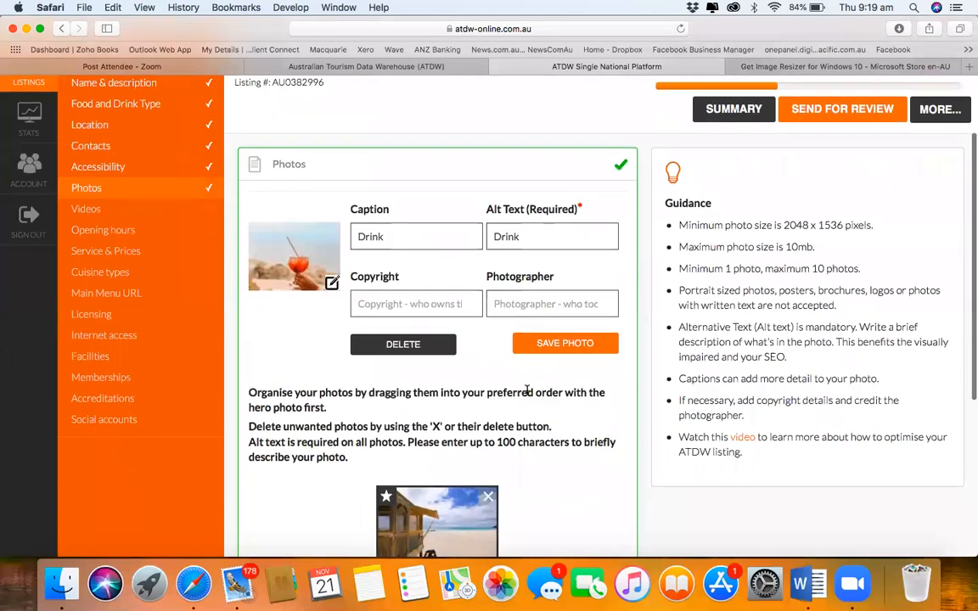
pyautogui.scroll(2, 475, 340)
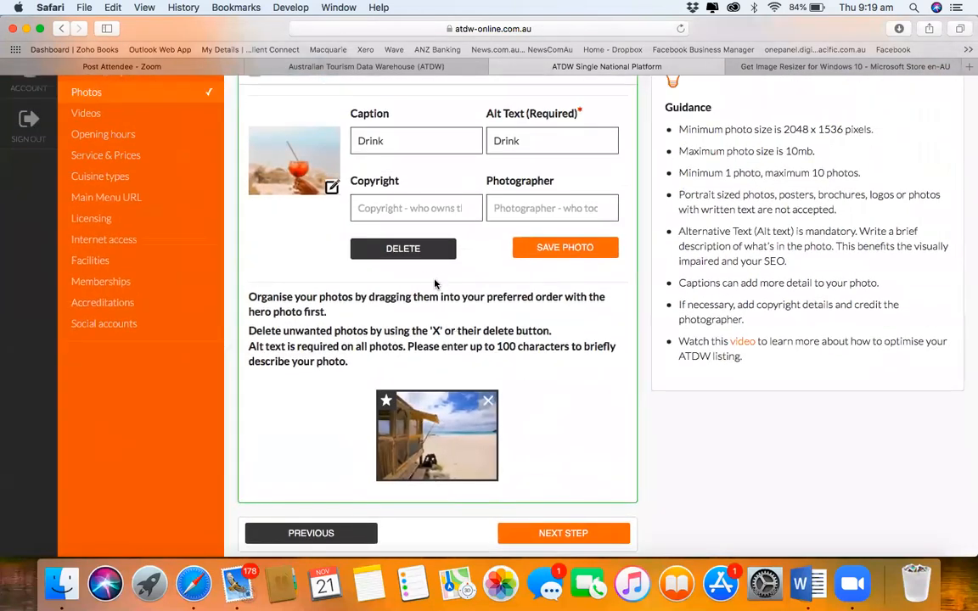
pyautogui.click(399, 246)
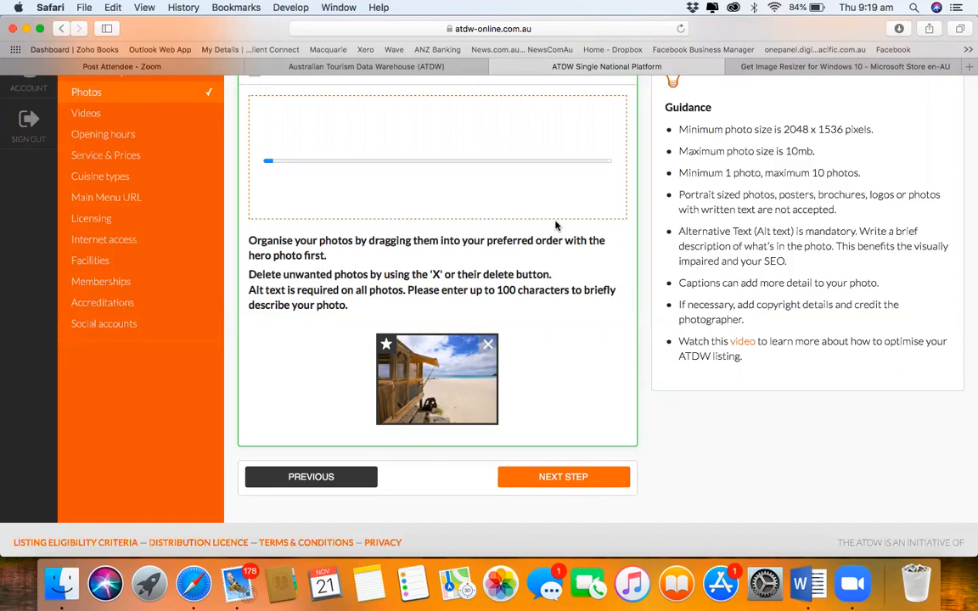
pyautogui.click(738, 66)
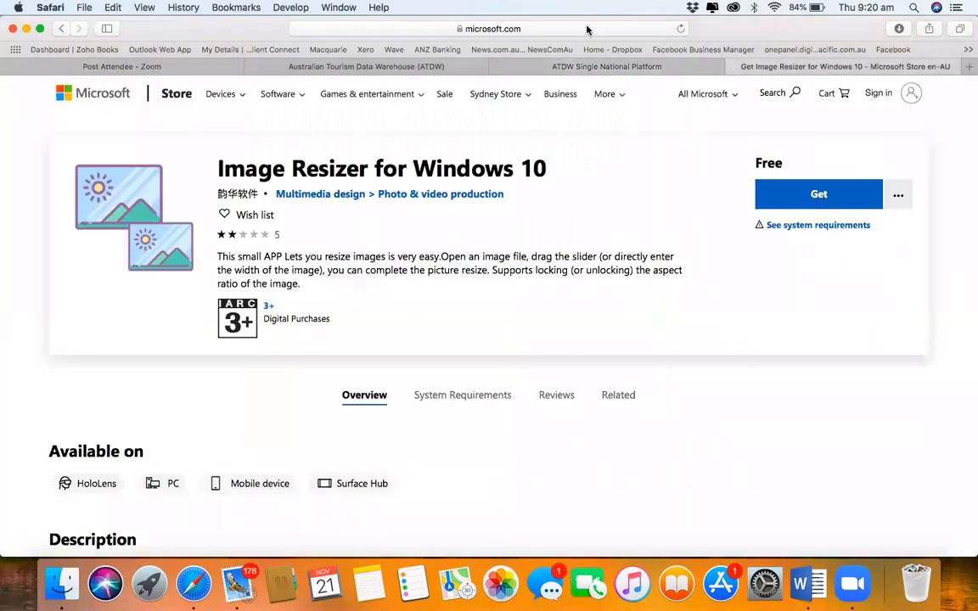
# Step: Search 'satc media gallery' and open the South Australia Media Gallery site
pyautogui.click(586, 30)
pyautogui.write('satc media gallery')
pyautogui.press('Return')
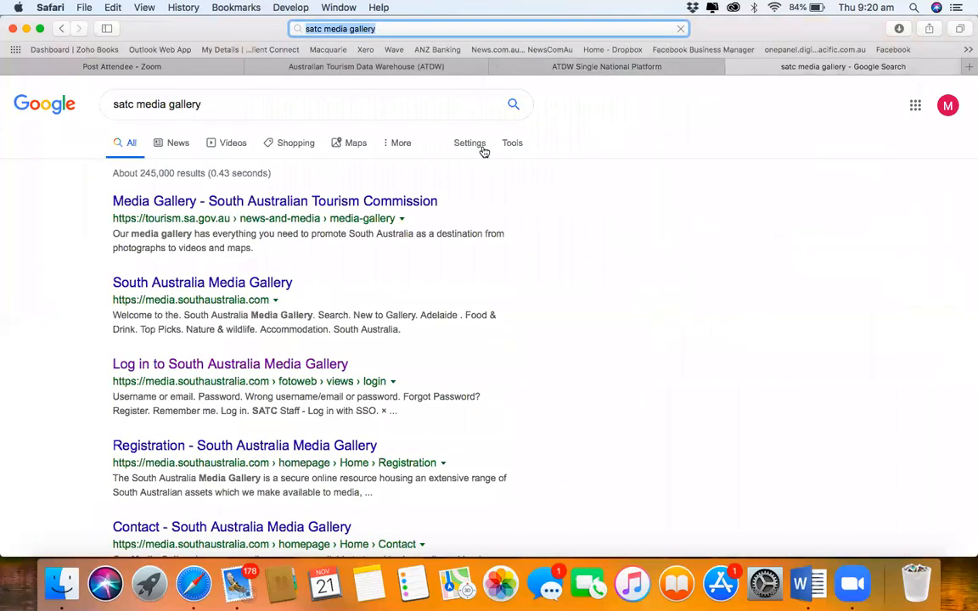
pyautogui.click(239, 285)
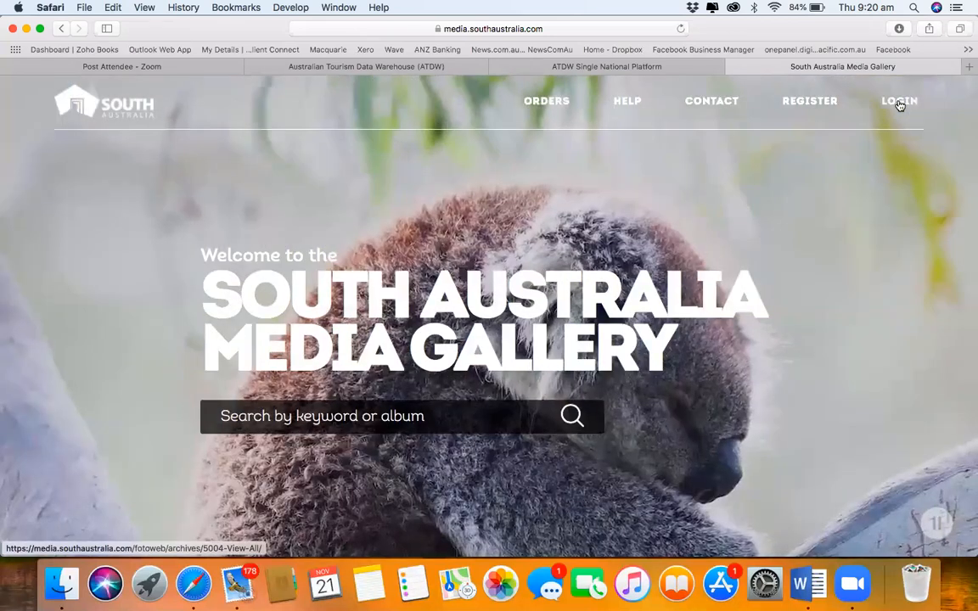
# Step: Log in to the South Australia Media Gallery using the saved login details
pyautogui.click(899, 103)
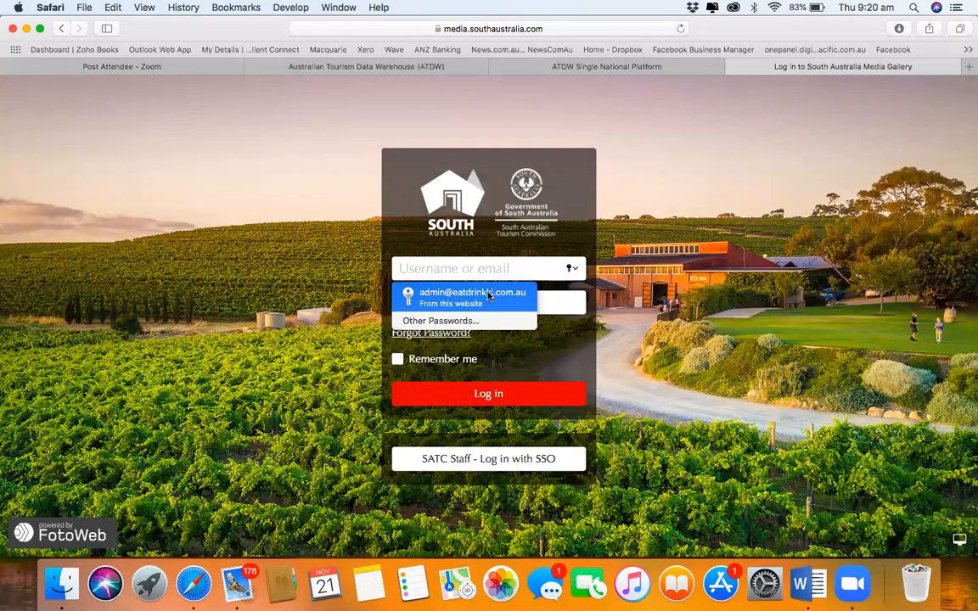
pyautogui.click(486, 294)
pyautogui.click(465, 396)
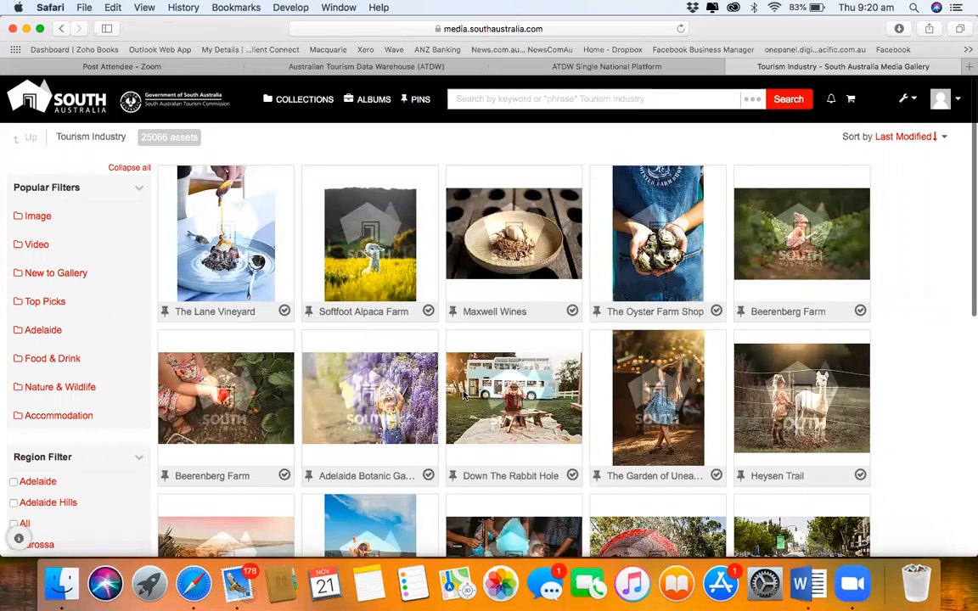
# Step: Search the gallery for 'kangaroo island' and browse the 2210 results, briefly checking the ATDW tab
pyautogui.click(594, 99)
pyautogui.write('kangaroo island')
pyautogui.press('Return')
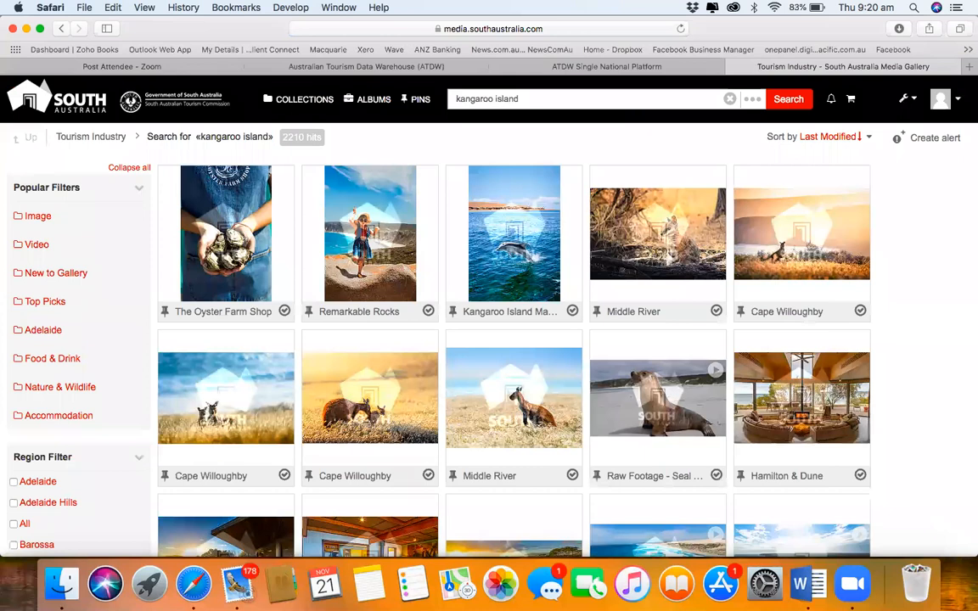
pyautogui.scroll(-3, 514, 398)
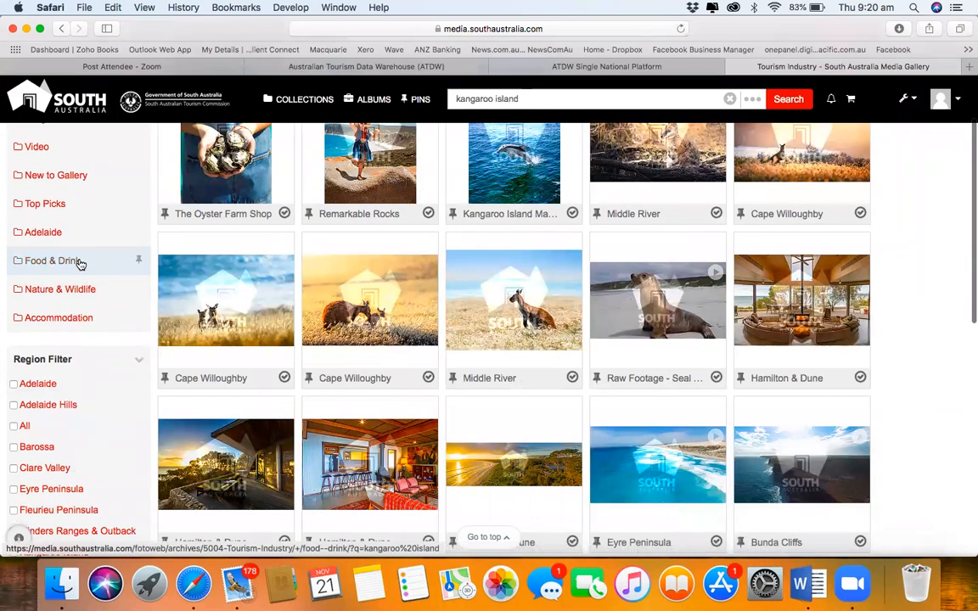
pyautogui.scroll(3, 81, 265)
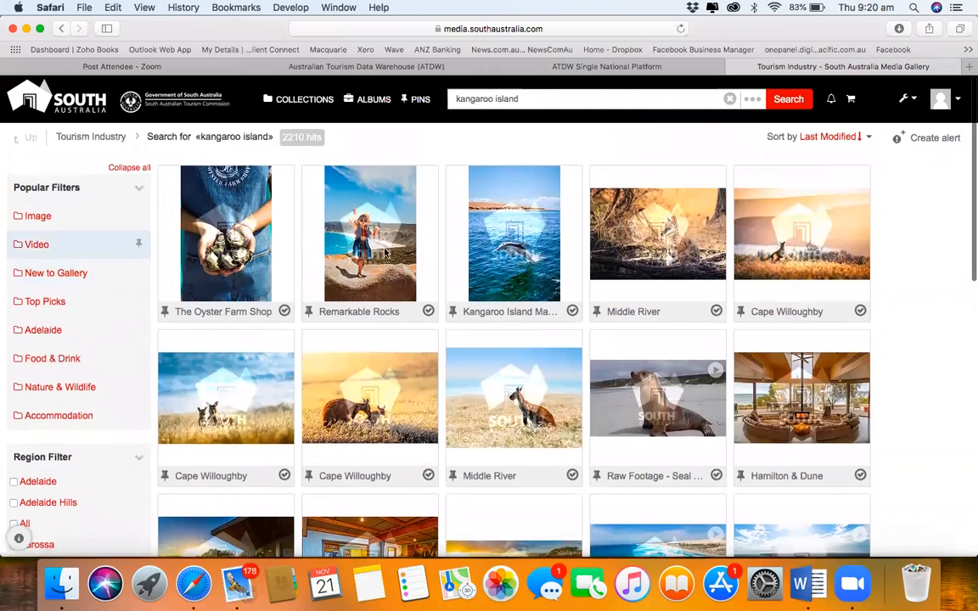
pyautogui.scroll(-3, 638, 434)
pyautogui.scroll(-7, 638, 434)
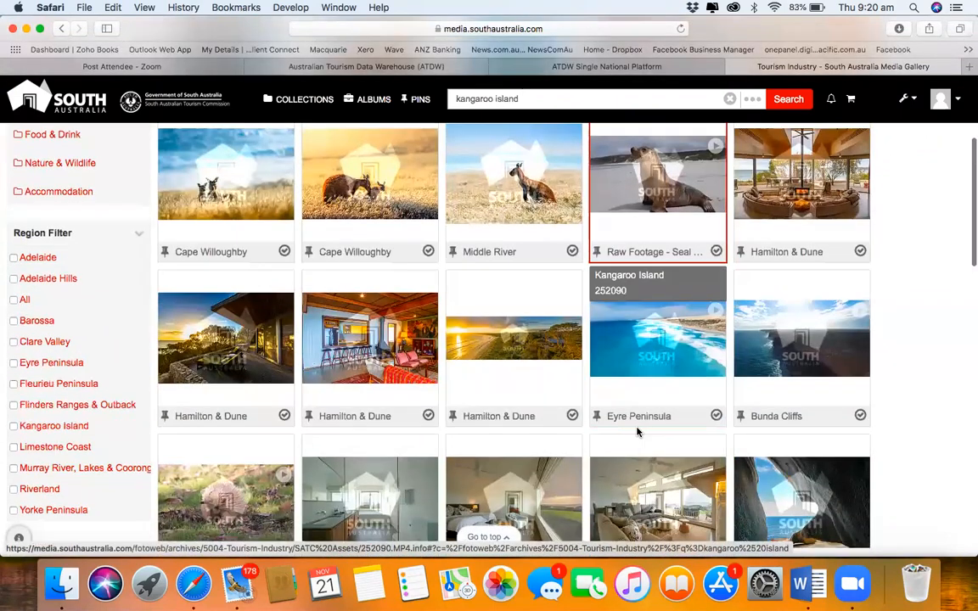
pyautogui.scroll(-15, 638, 433)
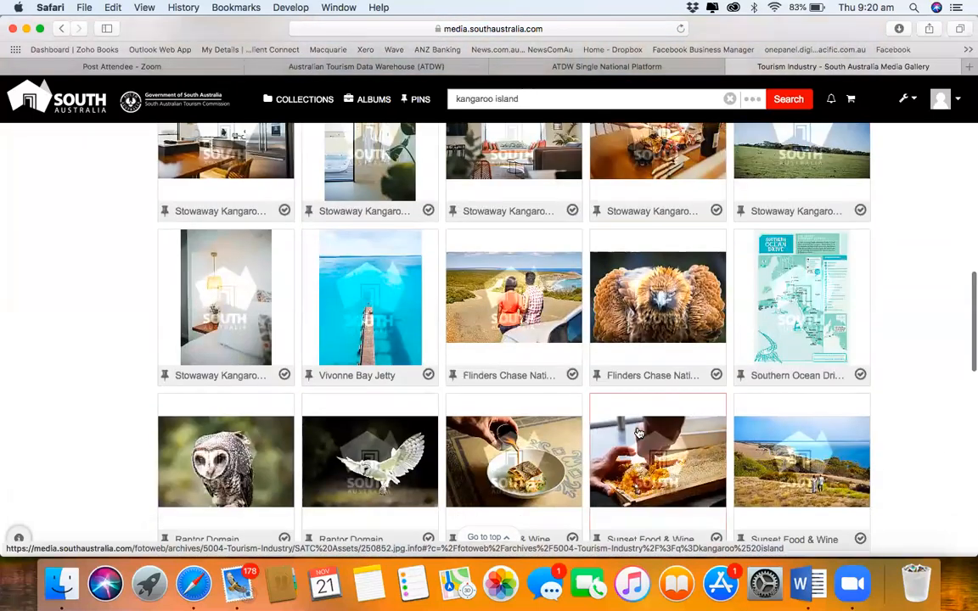
pyautogui.scroll(20, 639, 434)
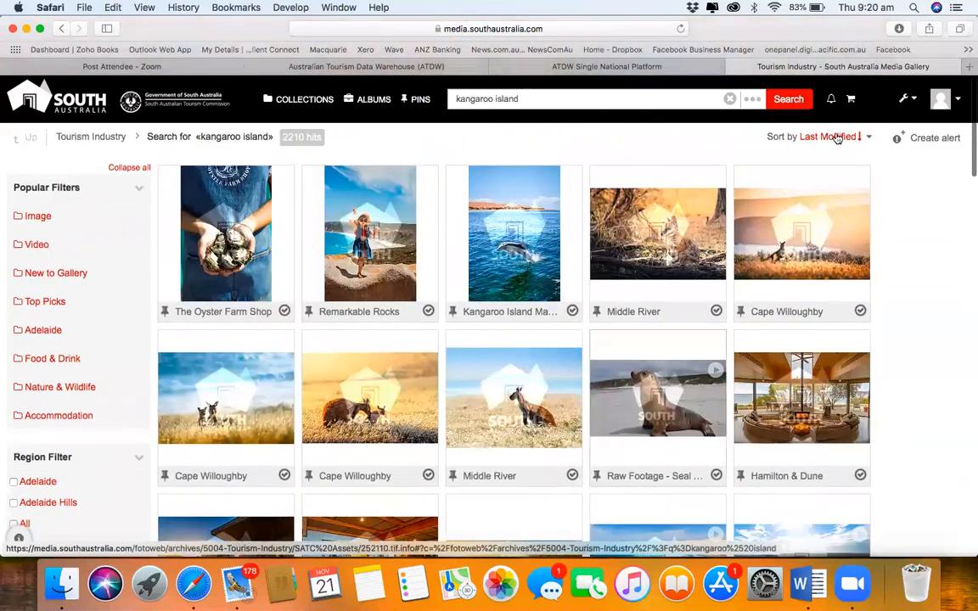
pyautogui.click(621, 71)
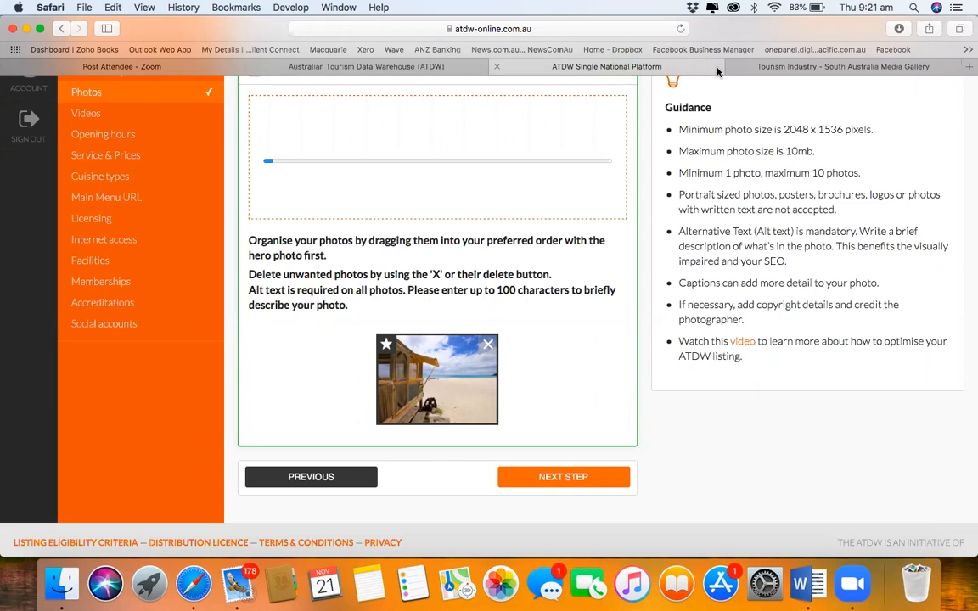
pyautogui.click(849, 66)
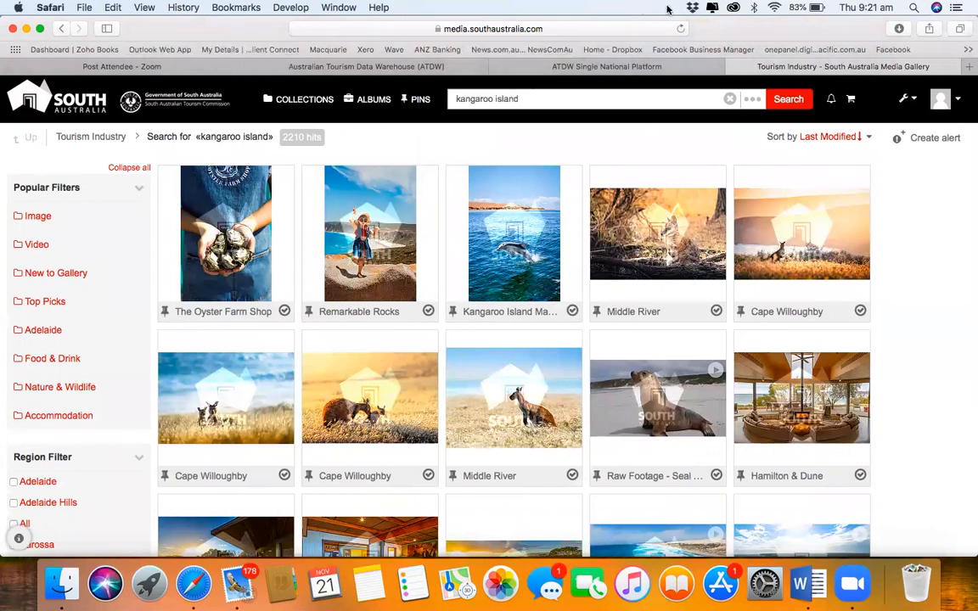
pyautogui.click(624, 29)
# Step: Go to the Authentic Kangaroo Island website
pyautogui.write('auth')
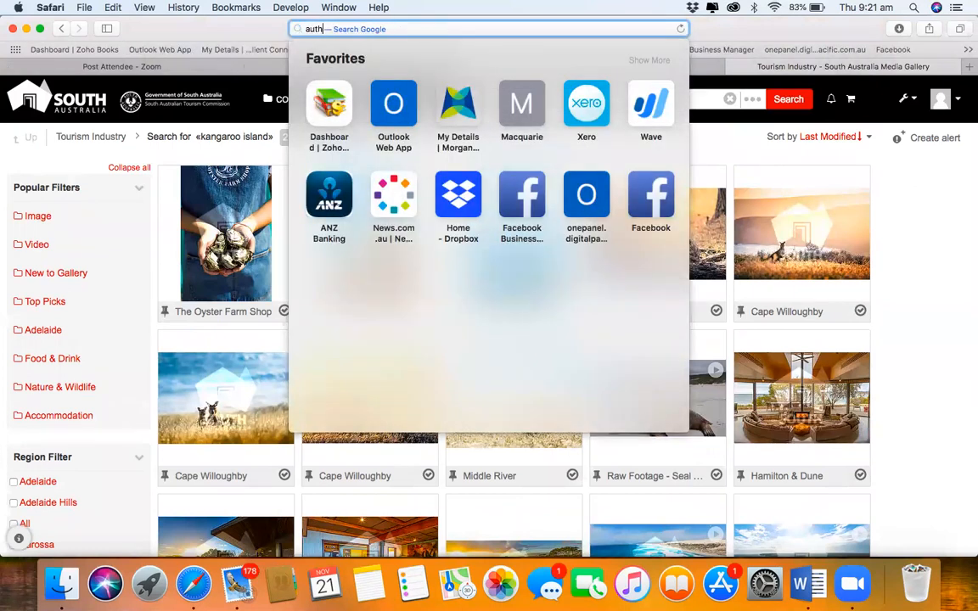
pyautogui.write('entickan')
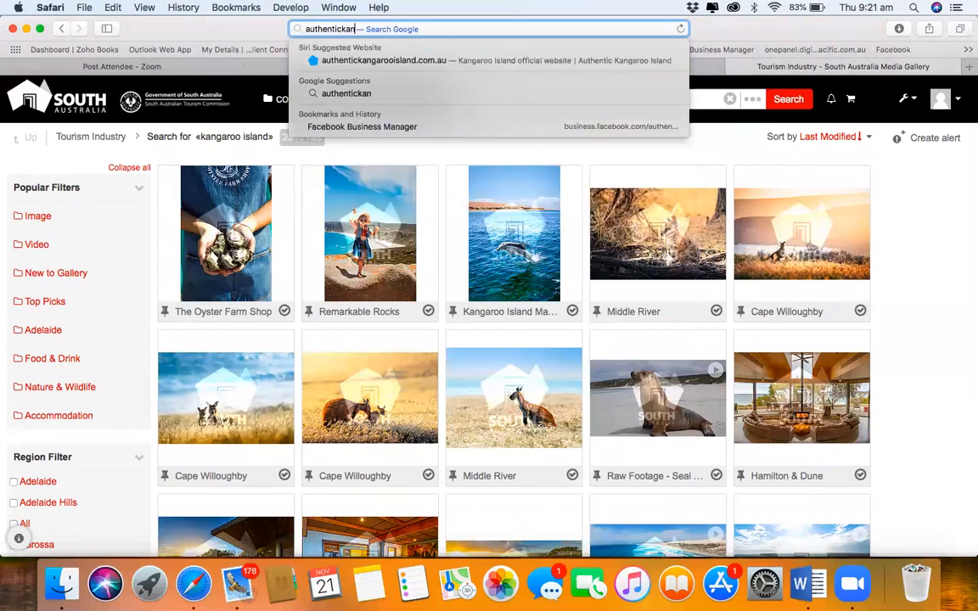
pyautogui.write('g')
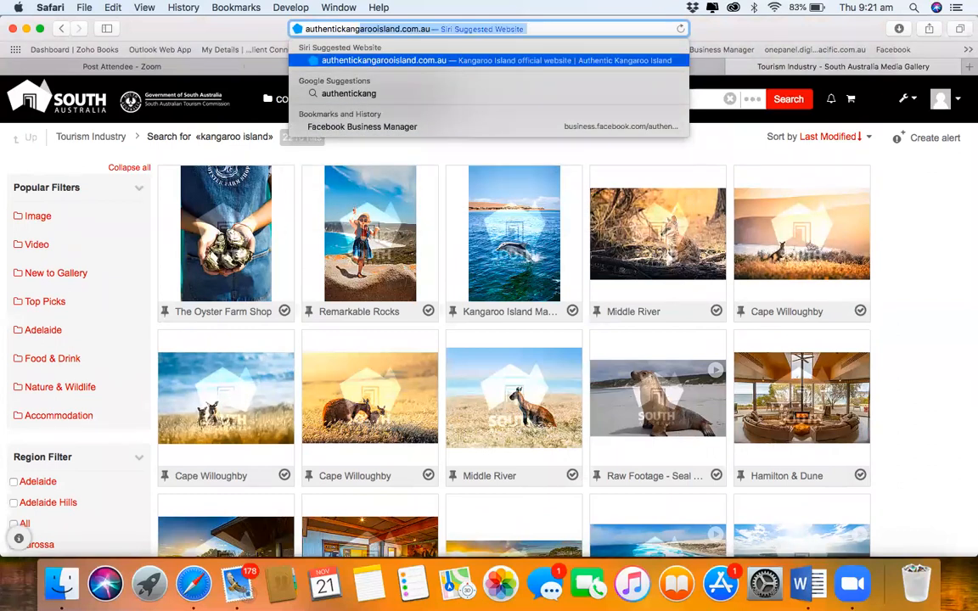
pyautogui.press('Return')
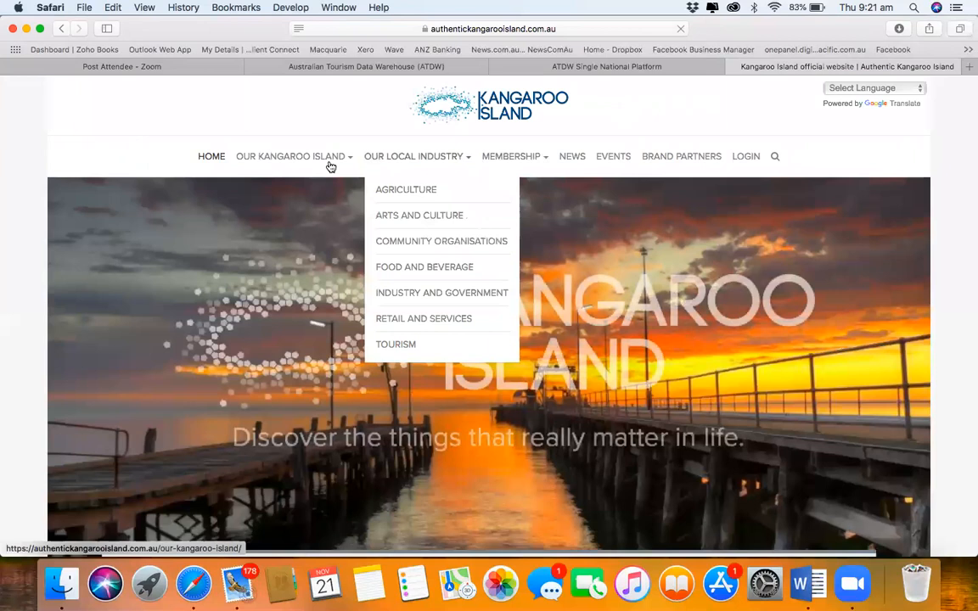
pyautogui.moveTo(312, 161)
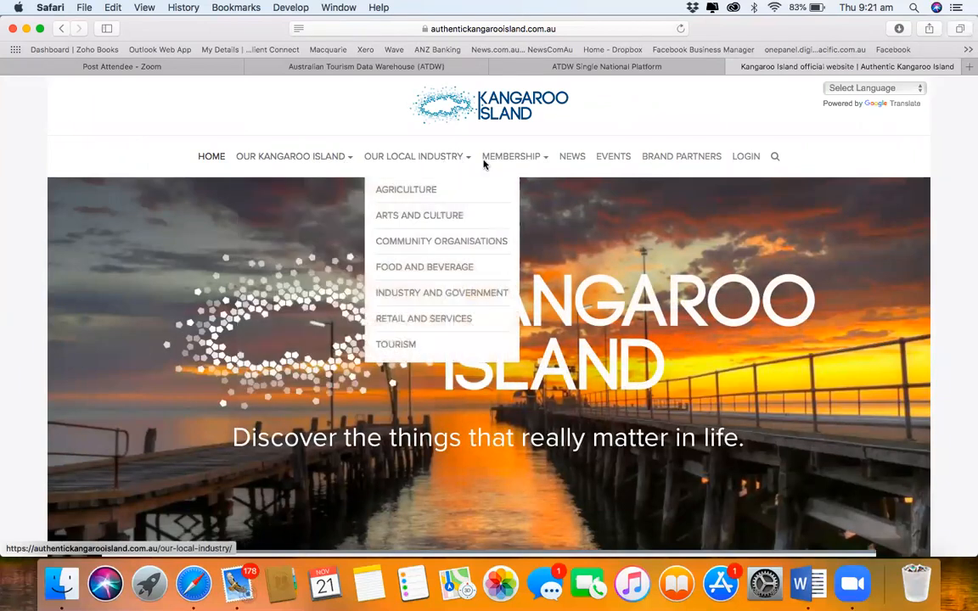
pyautogui.moveTo(511, 160)
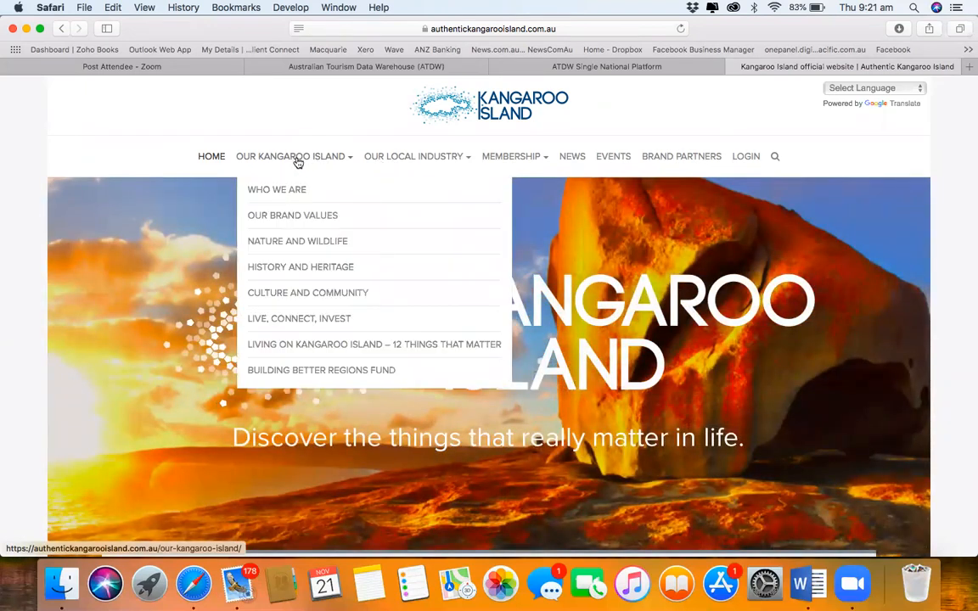
pyautogui.moveTo(392, 161)
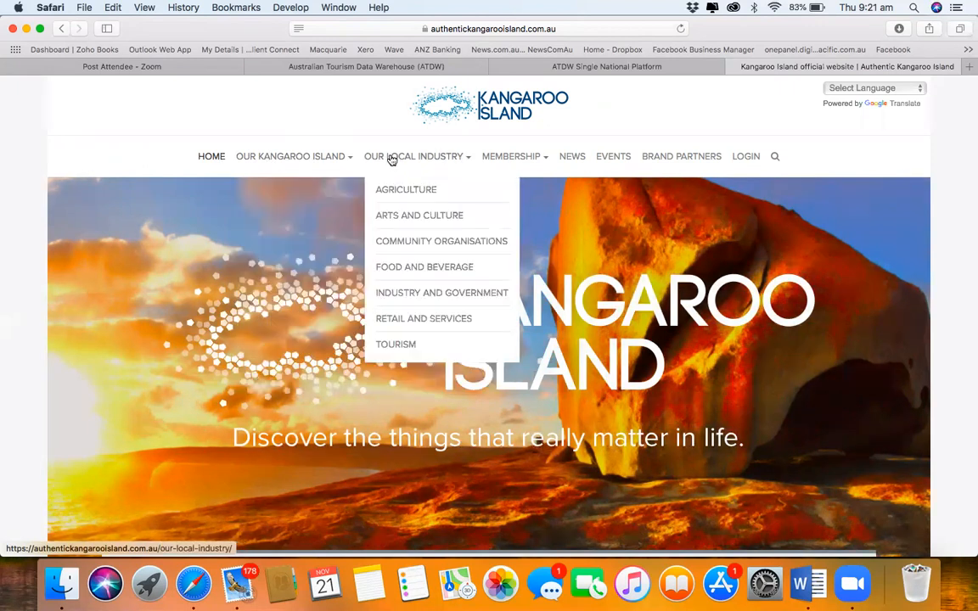
pyautogui.moveTo(543, 168)
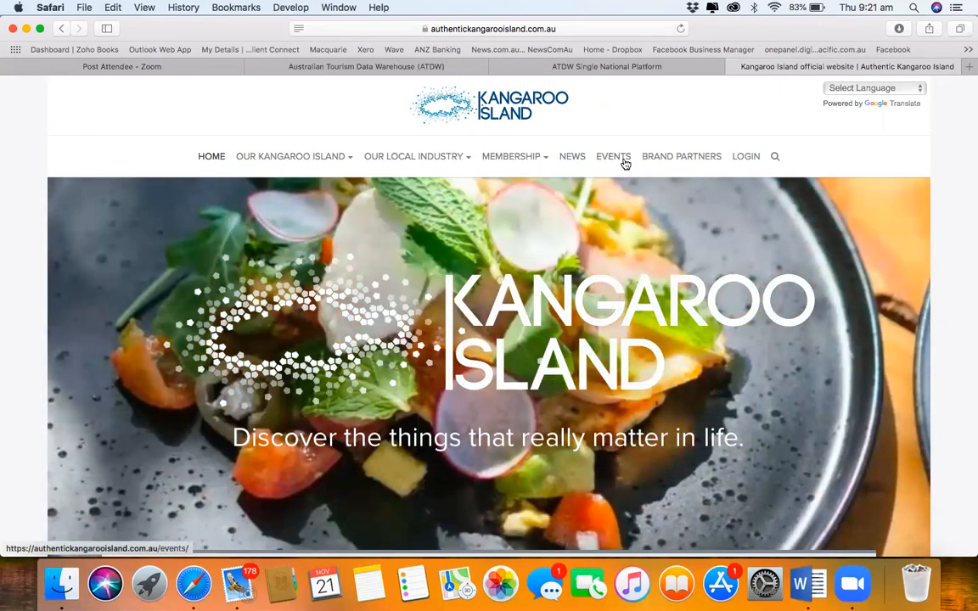
# Step: From the footer, open Seasonal Kangaroo Island and its 'Register to access' form in a new tab
pyautogui.scroll(-20, 623, 180)
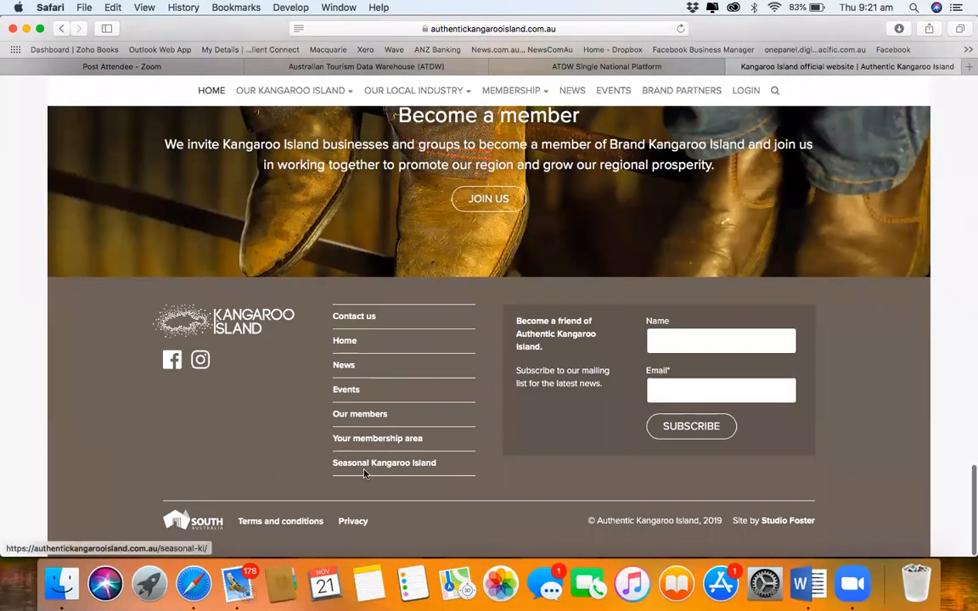
pyautogui.click(360, 465)
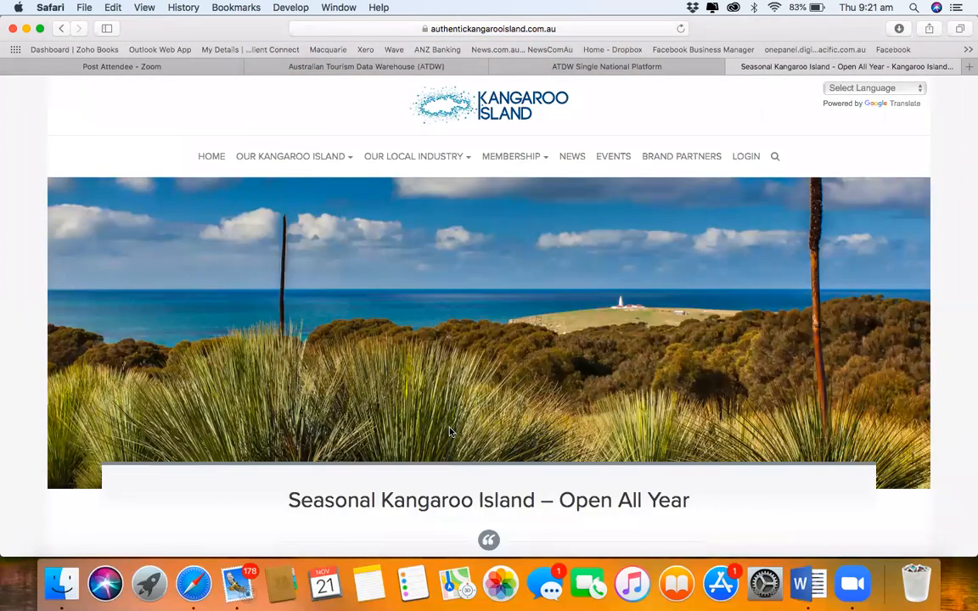
pyautogui.scroll(-5, 451, 432)
pyautogui.click(462, 388)
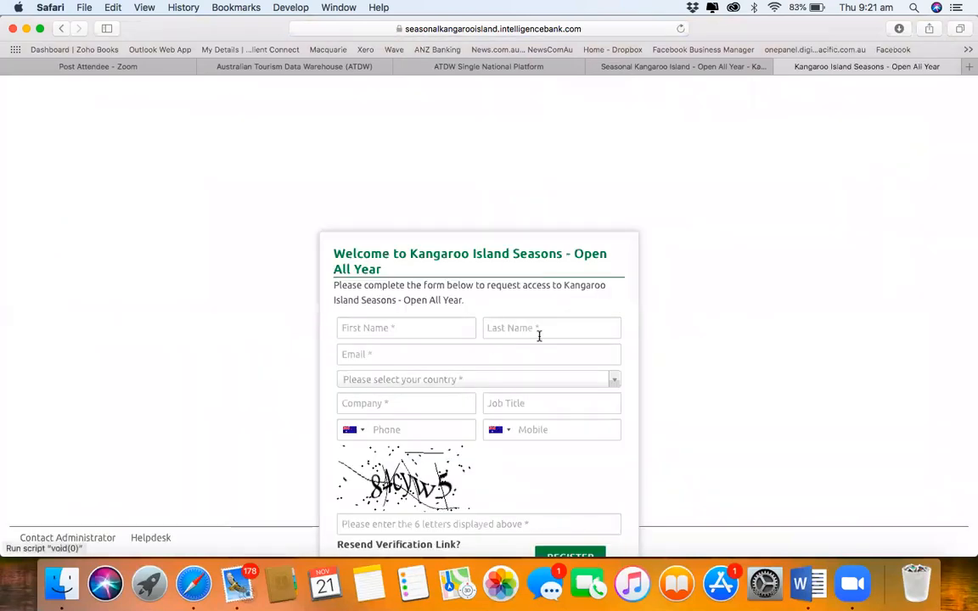
# Step: Log in to IntelligenceBank with the saved account and view the eight gallery tiles, Agriculture to Wildlife
pyautogui.scroll(-3, 608, 296)
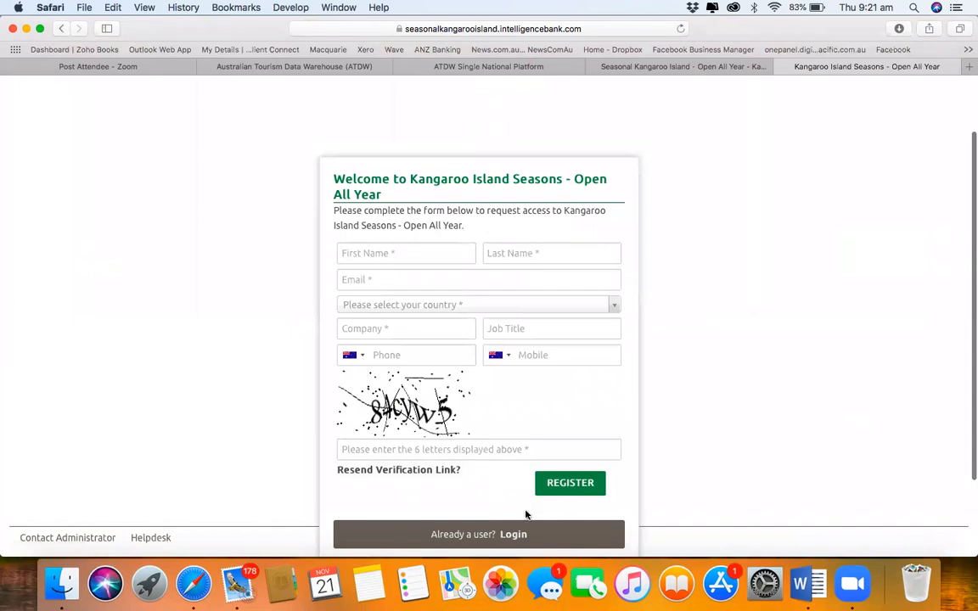
pyautogui.click(514, 533)
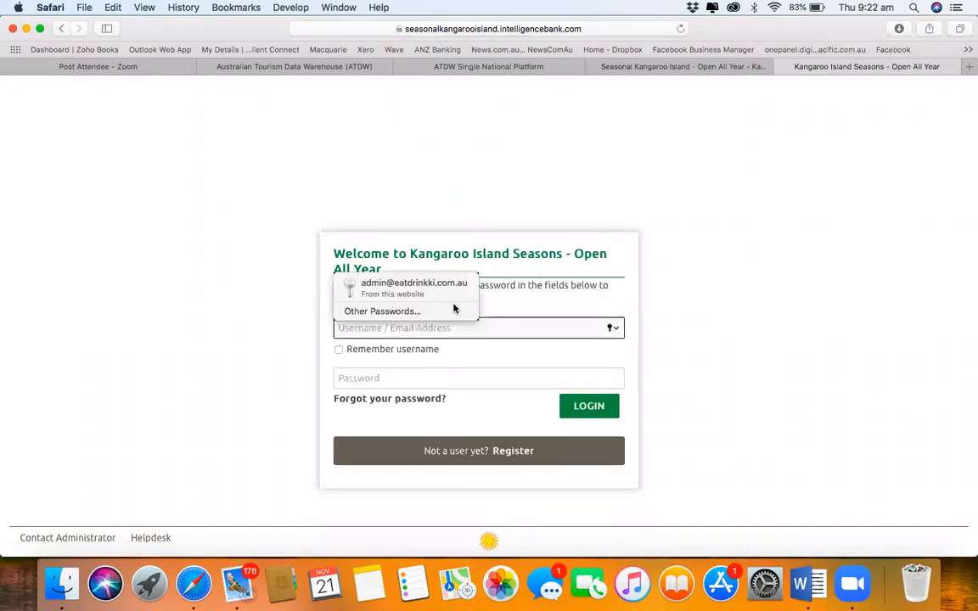
pyautogui.click(450, 285)
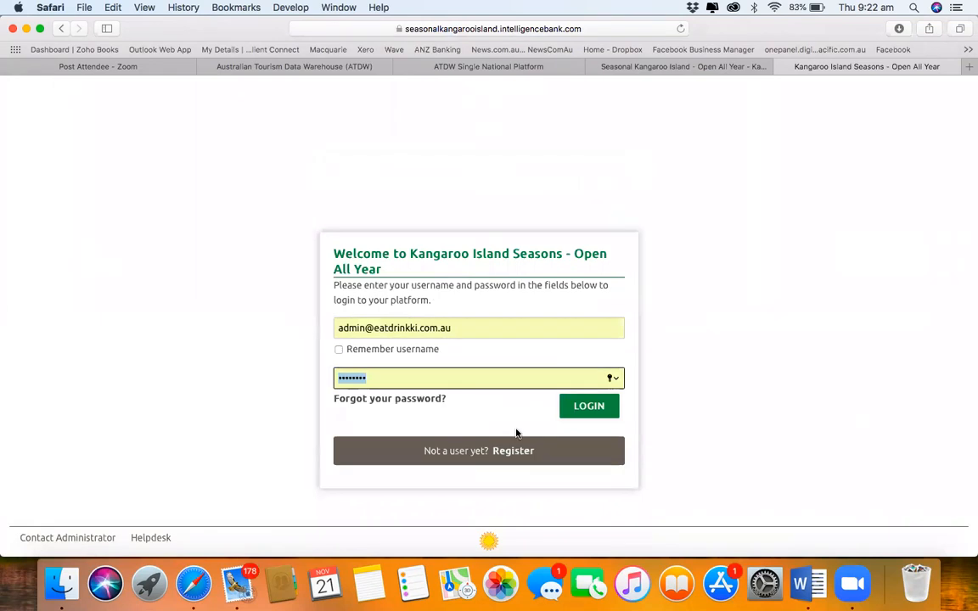
pyautogui.click(594, 406)
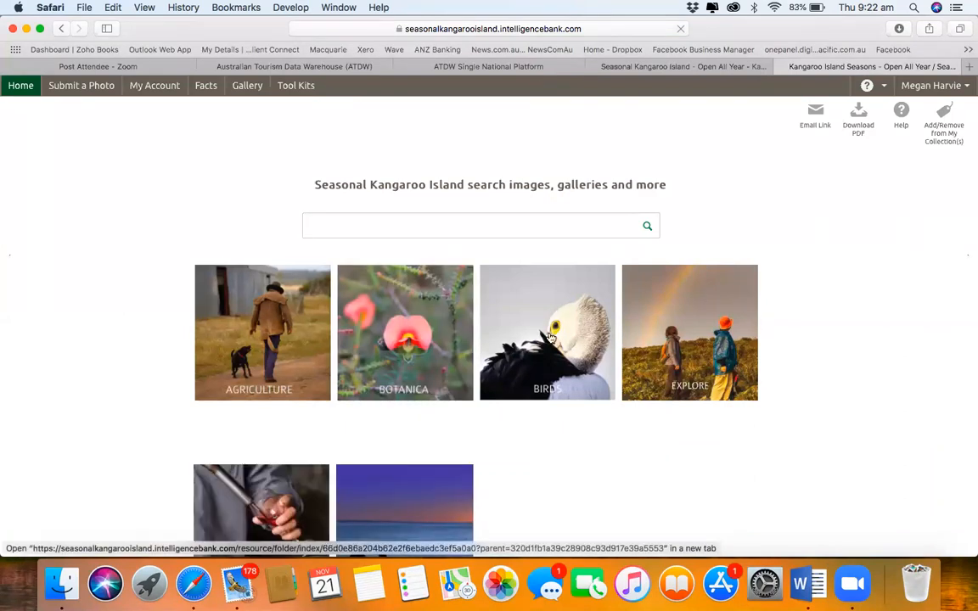
pyautogui.scroll(-3, 549, 337)
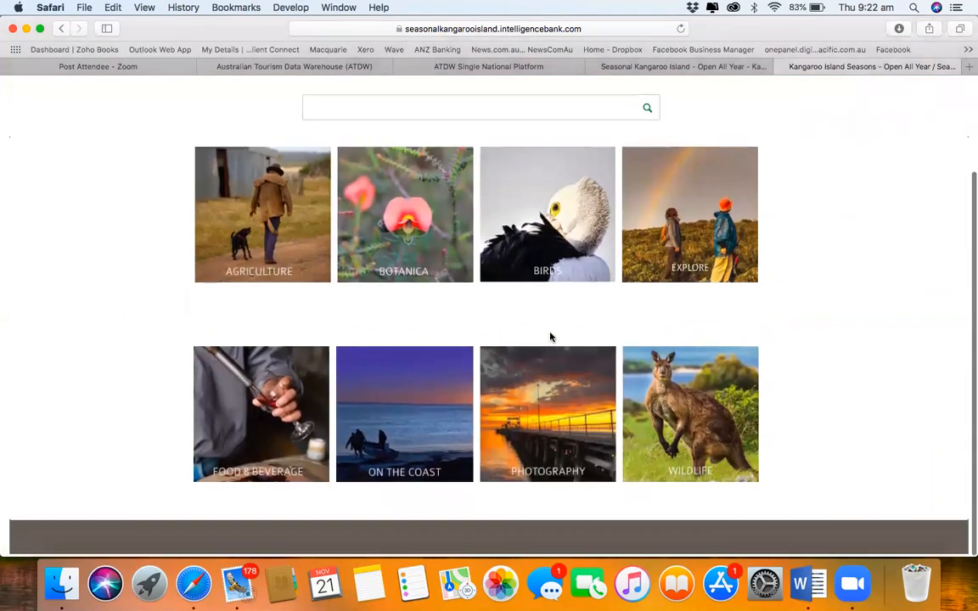
pyautogui.scroll(2, 549, 337)
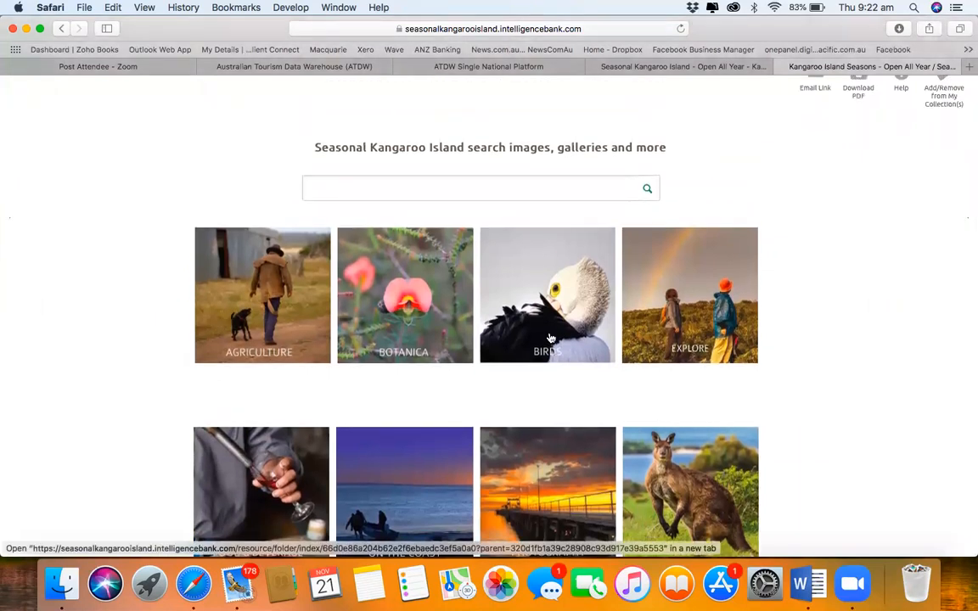
# Step: Visit satc.com.au in Safari
pyautogui.click(614, 35)
pyautogui.press('BackSpace')
pyautogui.write('sa')
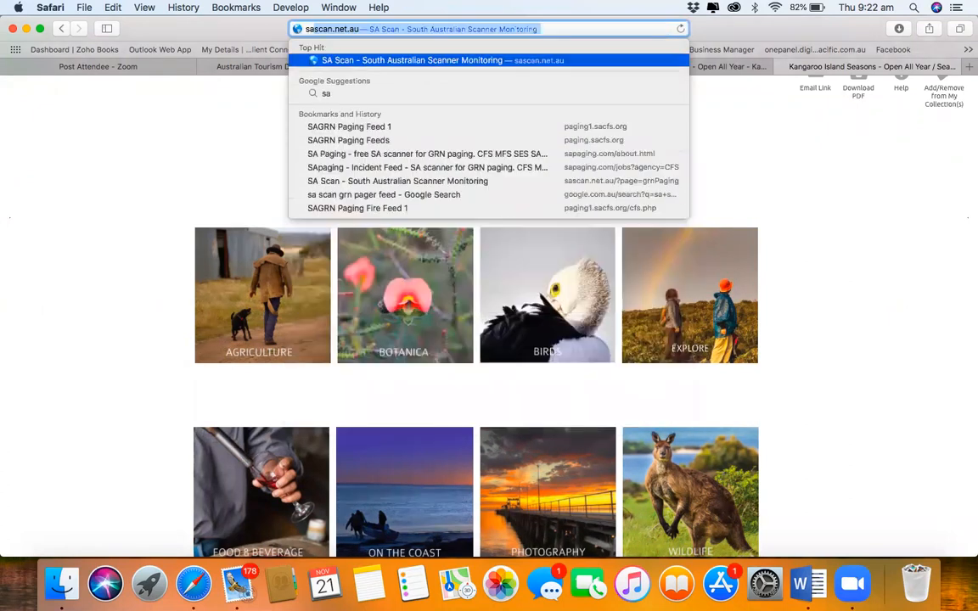
pyautogui.write('tc')
pyautogui.press('BackSpace')
pyautogui.press('BackSpace')
pyautogui.press('BackSpace')
pyautogui.press('BackSpace')
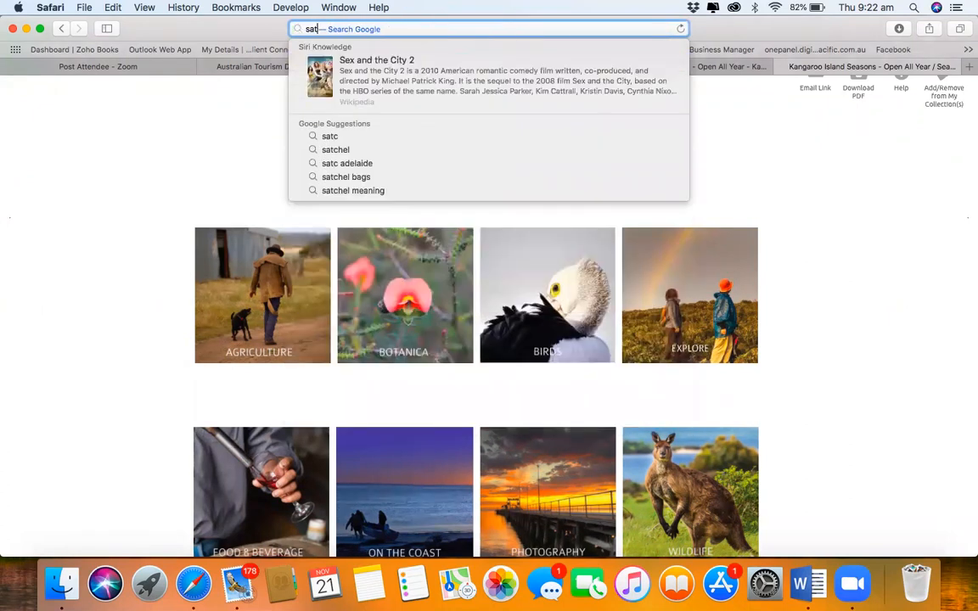
pyautogui.write('s')
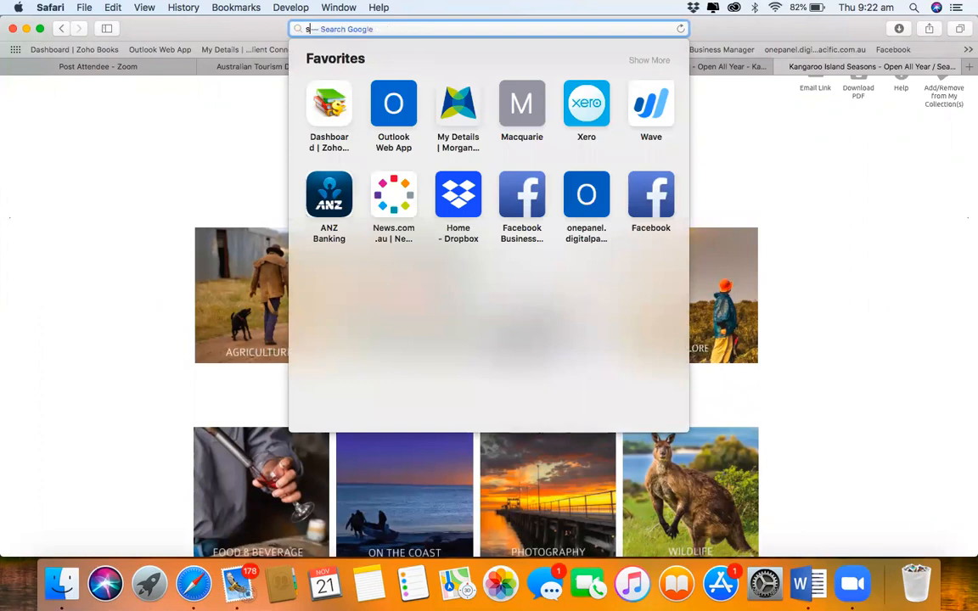
pyautogui.write('atc.com.au')
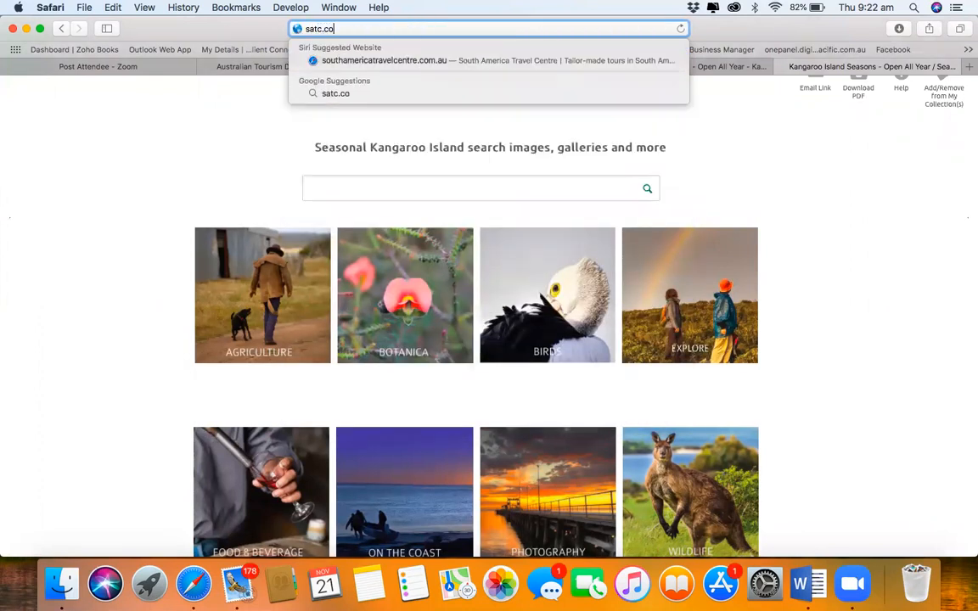
pyautogui.press('Return')
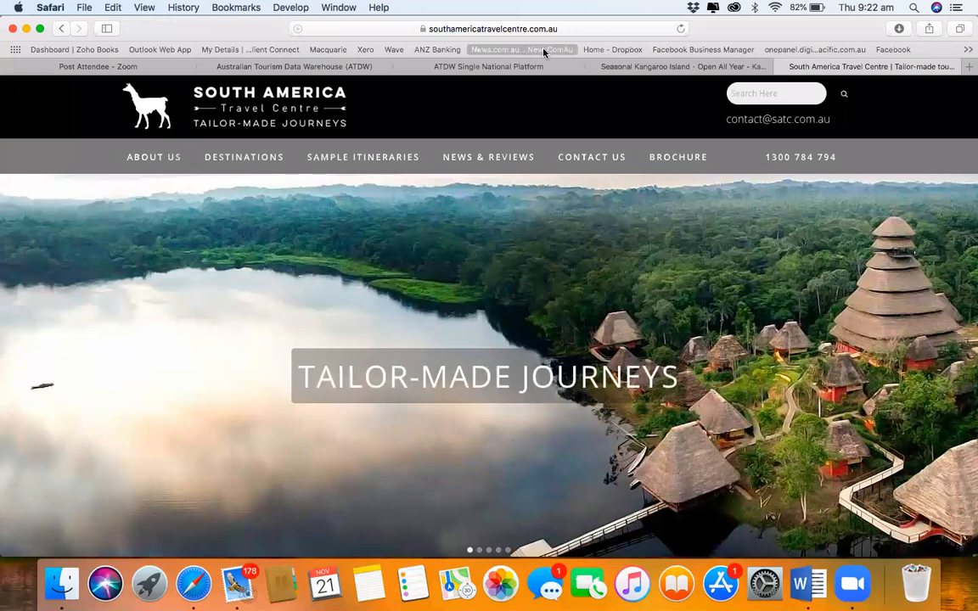
# Step: Search Google for 'south australia tourism commisis'
pyautogui.click(604, 27)
pyautogui.press('BackSpace')
pyautogui.write('south austracli')
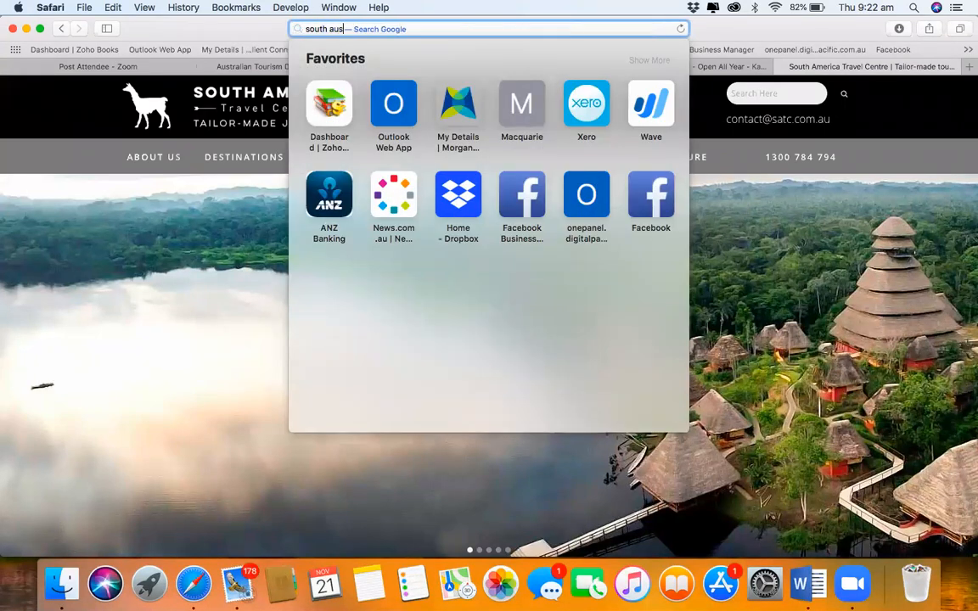
pyautogui.press('BackSpace')
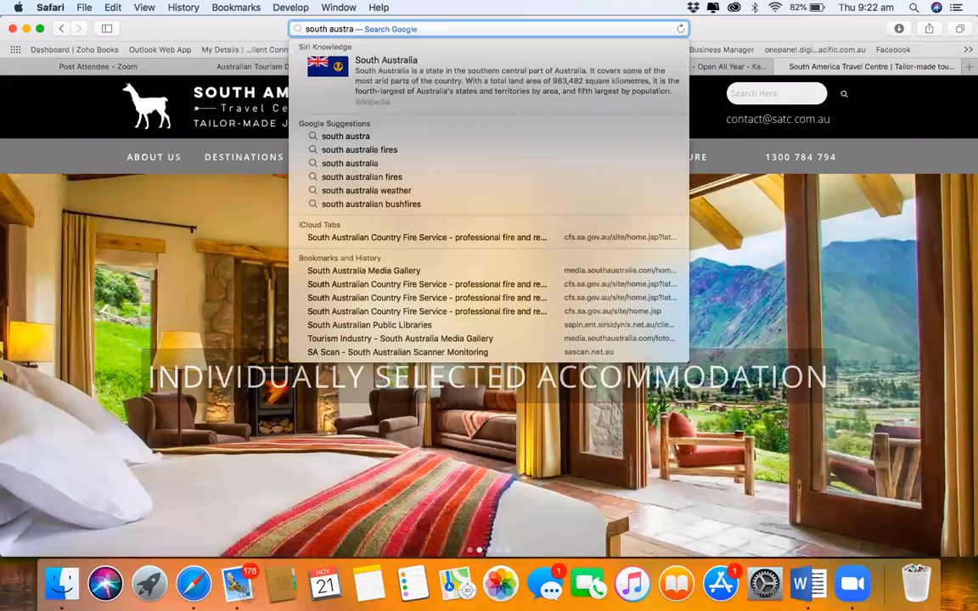
pyautogui.press('BackSpace')
pyautogui.press('BackSpace')
pyautogui.press('BackSpace')
pyautogui.press('BackSpace')
pyautogui.press('BackSpace')
pyautogui.press('BackSpace')
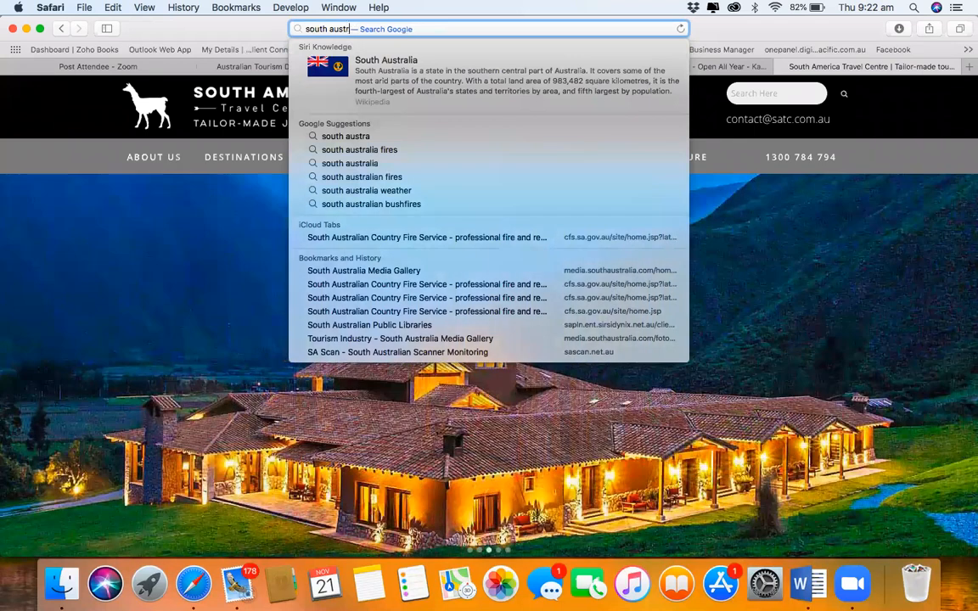
pyautogui.write('a')
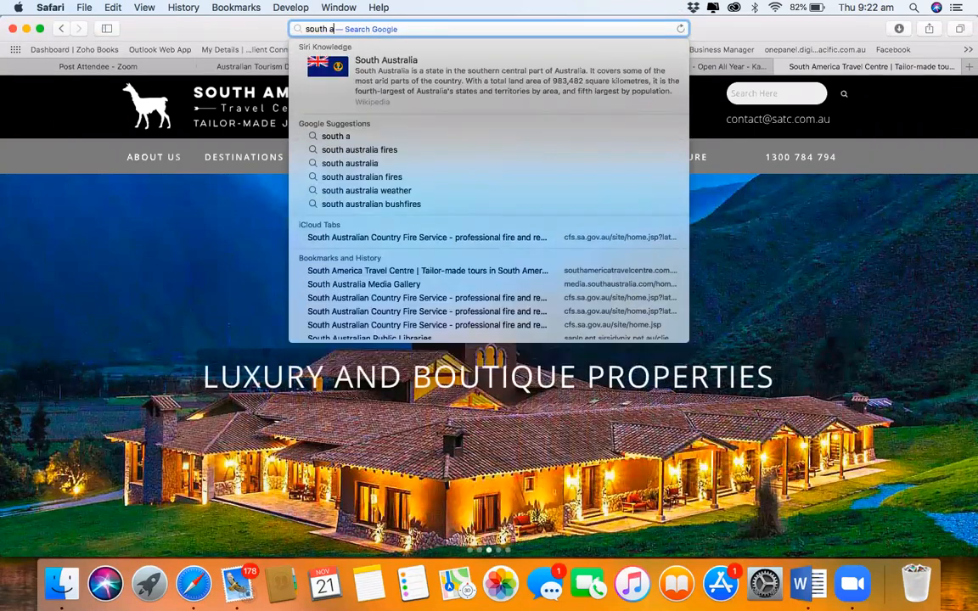
pyautogui.write('ustralia to')
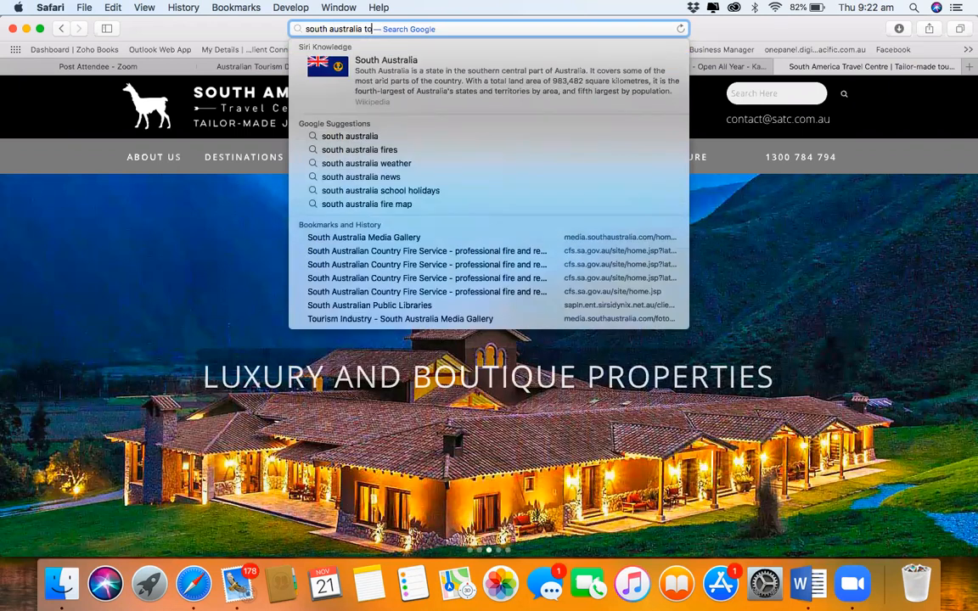
pyautogui.write('urism commisis')
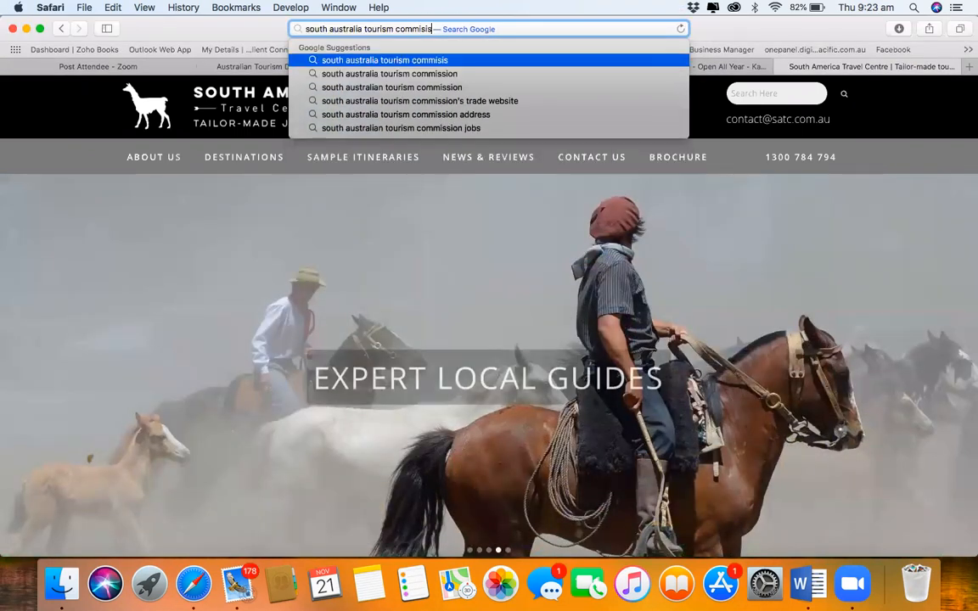
pyautogui.press('Return')
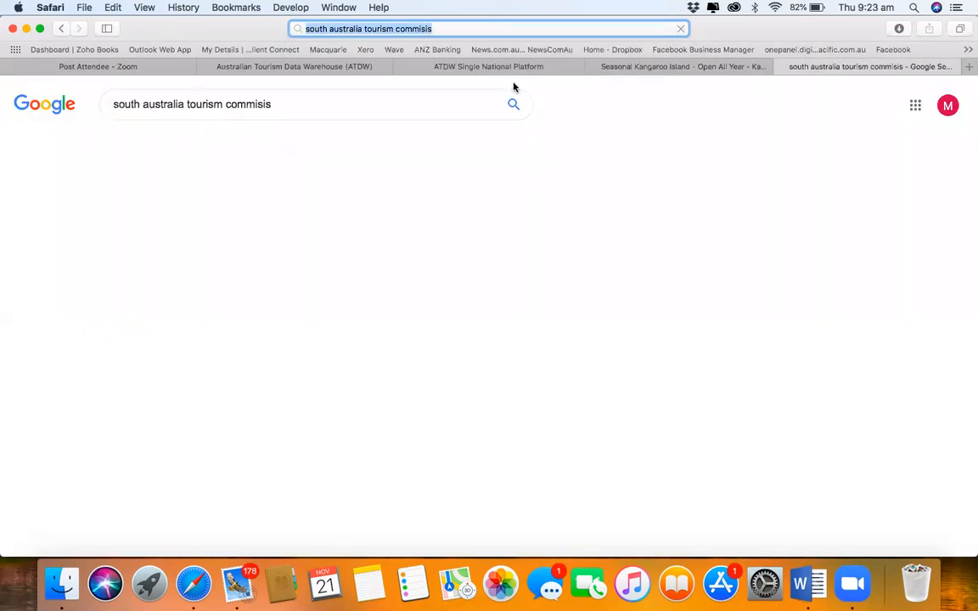
# Step: Open the South Australian Tourism Commission's Industry Resources and Tools page
pyautogui.click(208, 248)
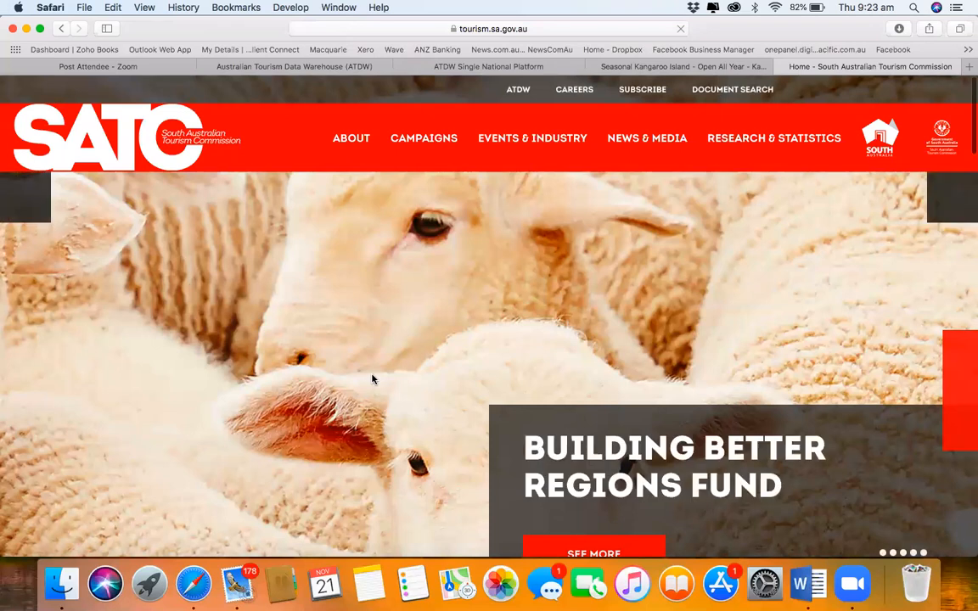
pyautogui.moveTo(535, 140)
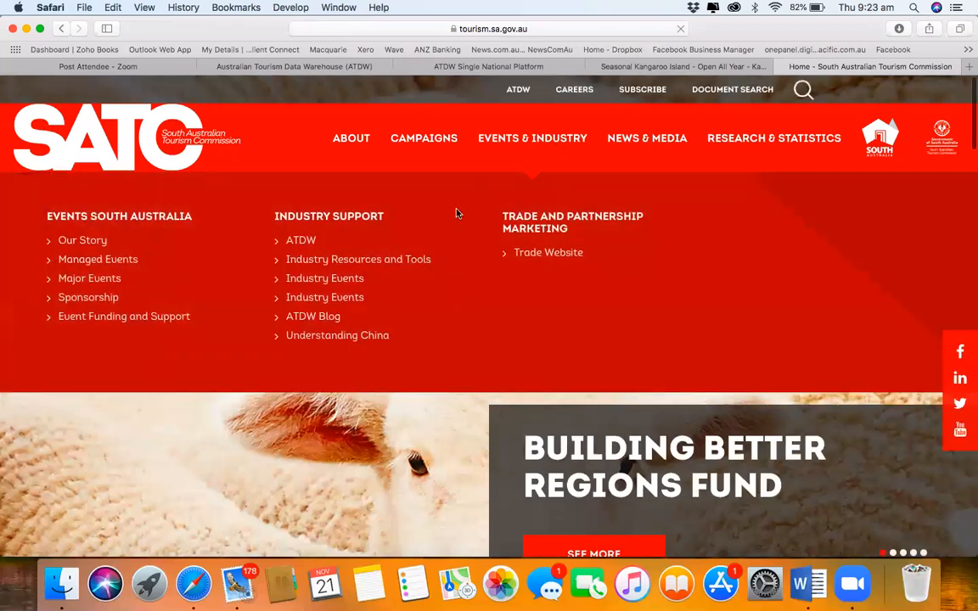
pyautogui.click(387, 263)
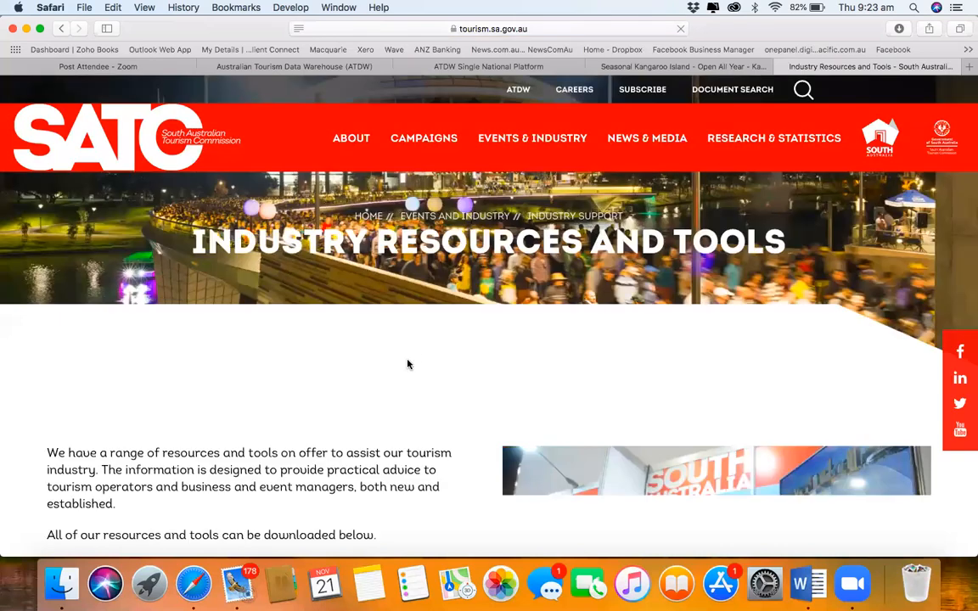
# Step: Download the Visual Brand Style Guide PDF from the SATC Brand Resources section
pyautogui.scroll(-8, 409, 364)
pyautogui.scroll(-3, 409, 364)
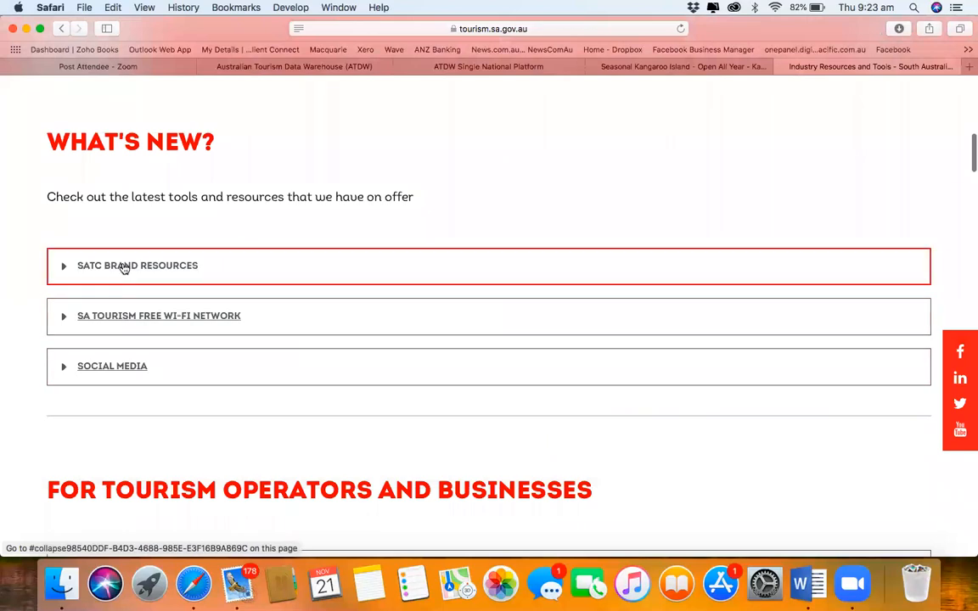
pyautogui.click(122, 267)
pyautogui.click(105, 333)
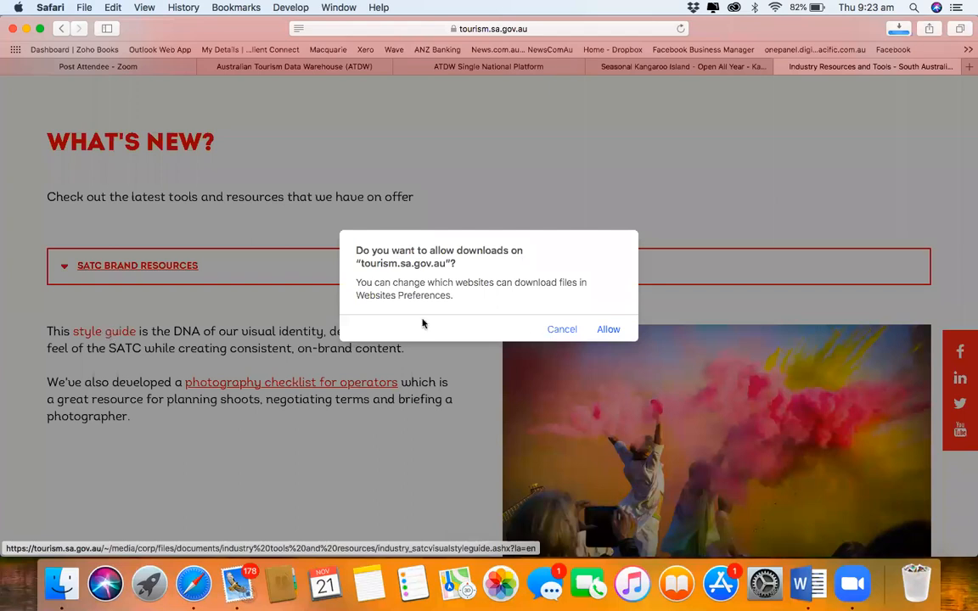
pyautogui.click(606, 330)
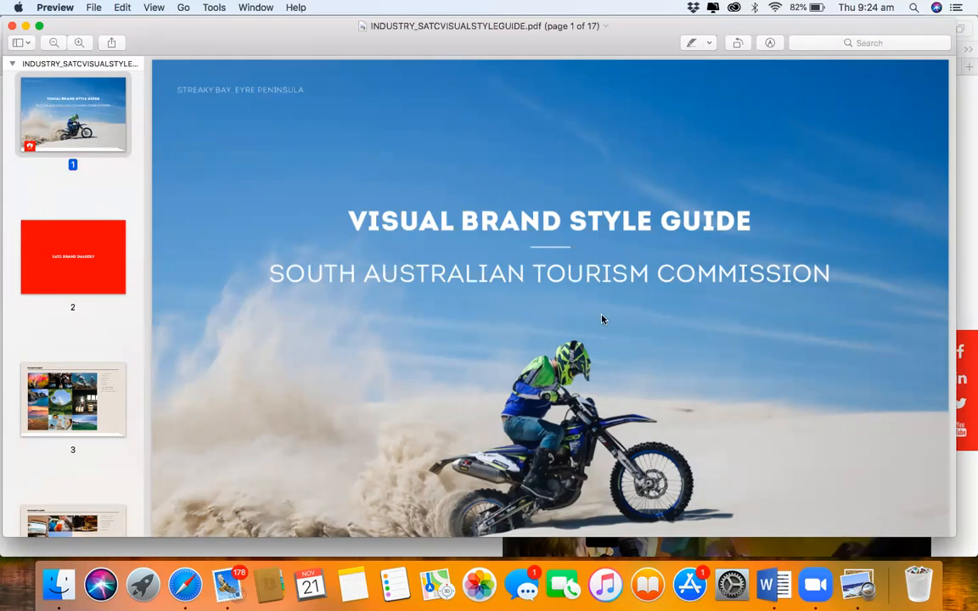
# Step: Scroll through the style guide's primary, secondary and 'What we are not looking for' imagery pages
pyautogui.scroll(-6, 601, 320)
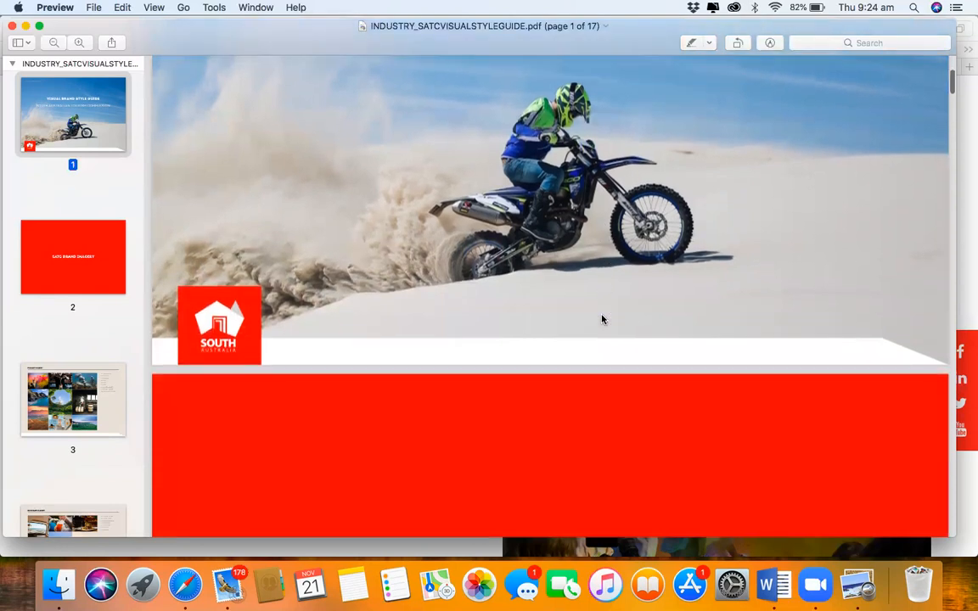
pyautogui.scroll(-10, 602, 319)
pyautogui.scroll(-8, 602, 326)
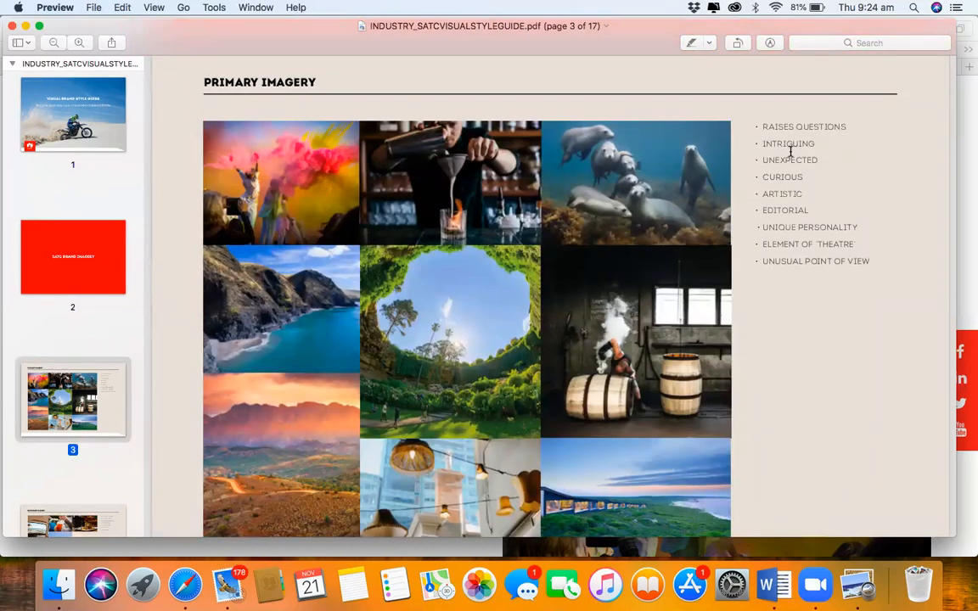
pyautogui.scroll(-3, 779, 174)
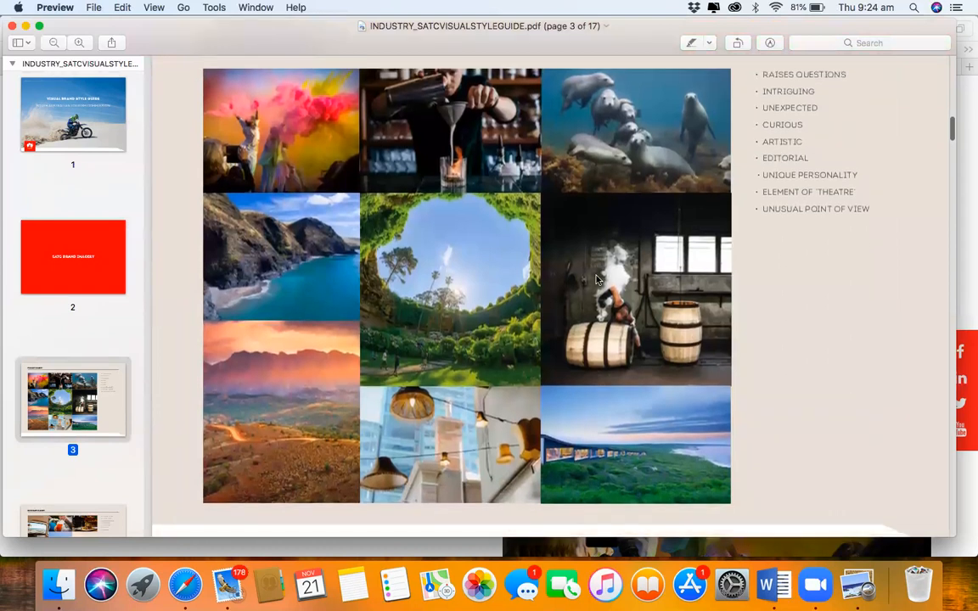
pyautogui.scroll(-5, 577, 304)
pyautogui.scroll(-12, 577, 303)
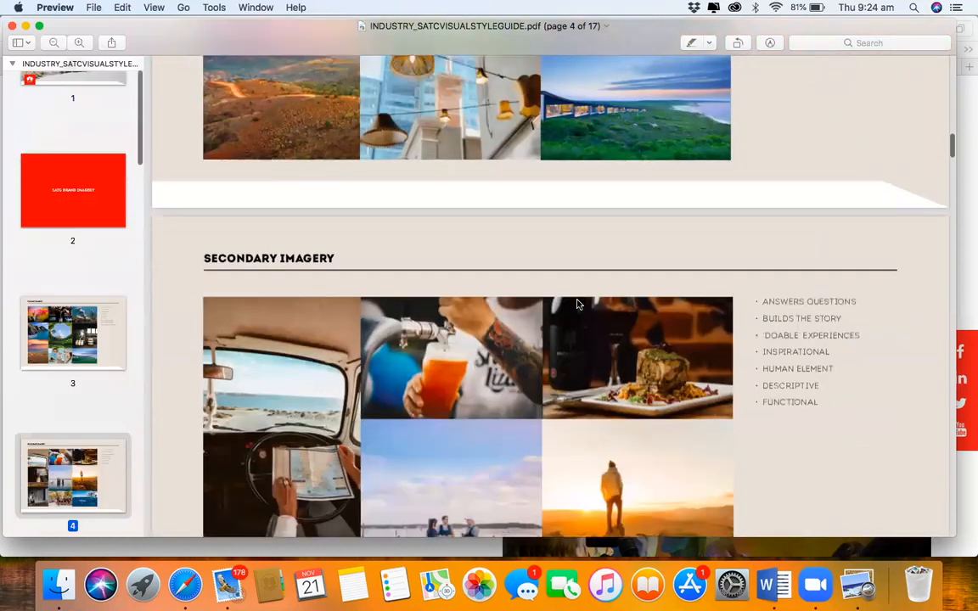
pyautogui.scroll(-5, 578, 304)
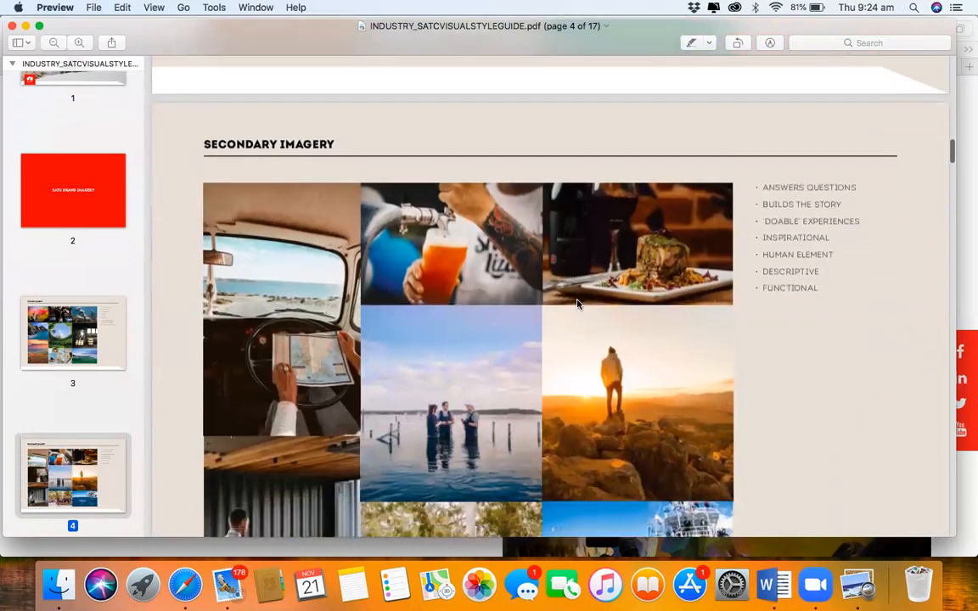
pyautogui.scroll(-3, 577, 304)
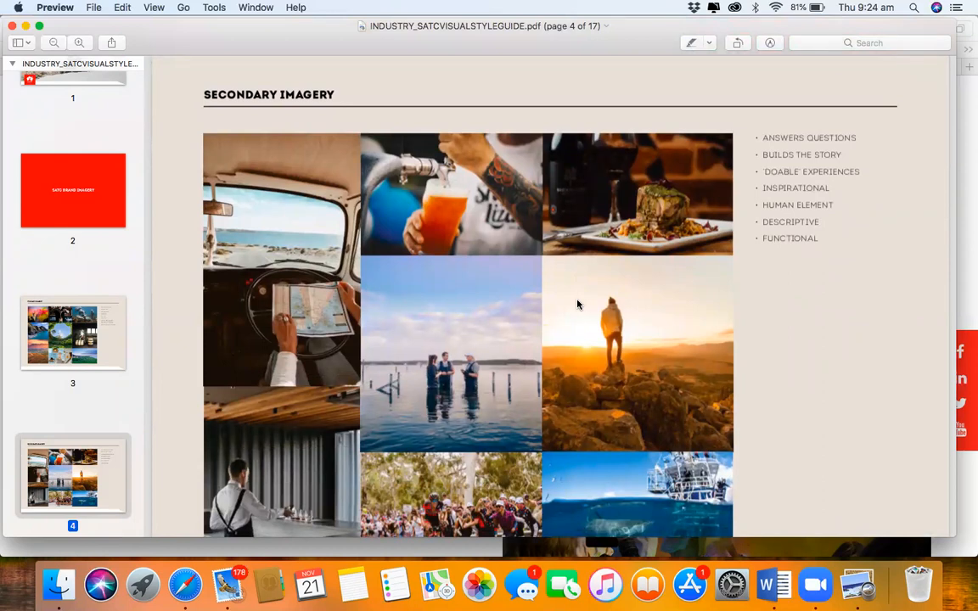
pyautogui.scroll(-5, 578, 304)
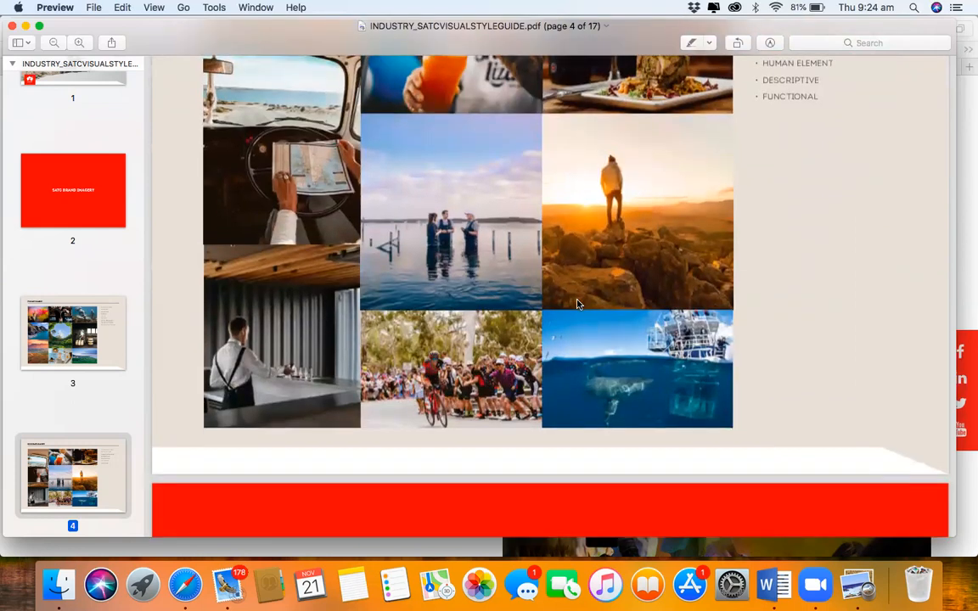
pyautogui.scroll(-10, 577, 304)
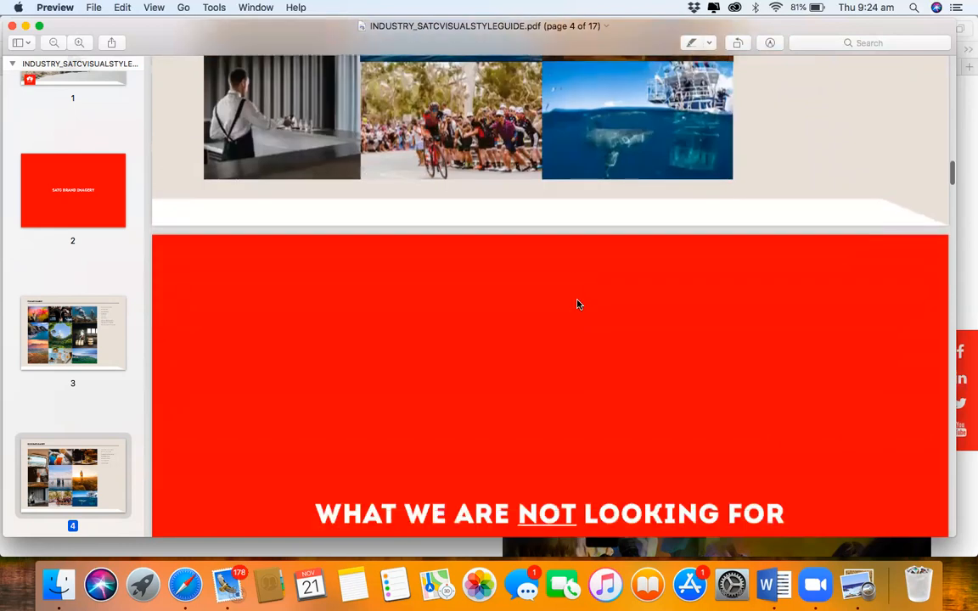
pyautogui.scroll(-10, 577, 304)
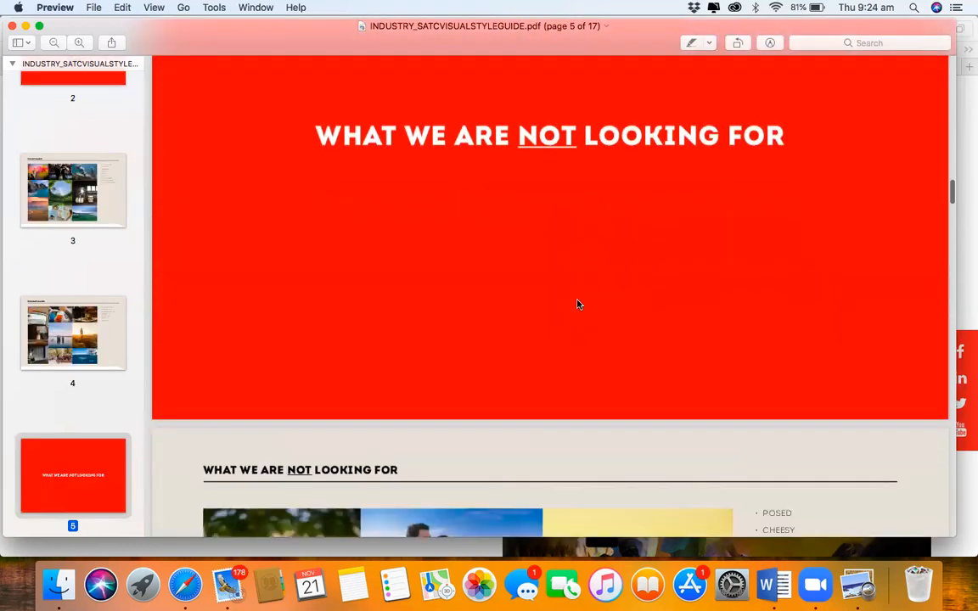
pyautogui.scroll(-2, 578, 304)
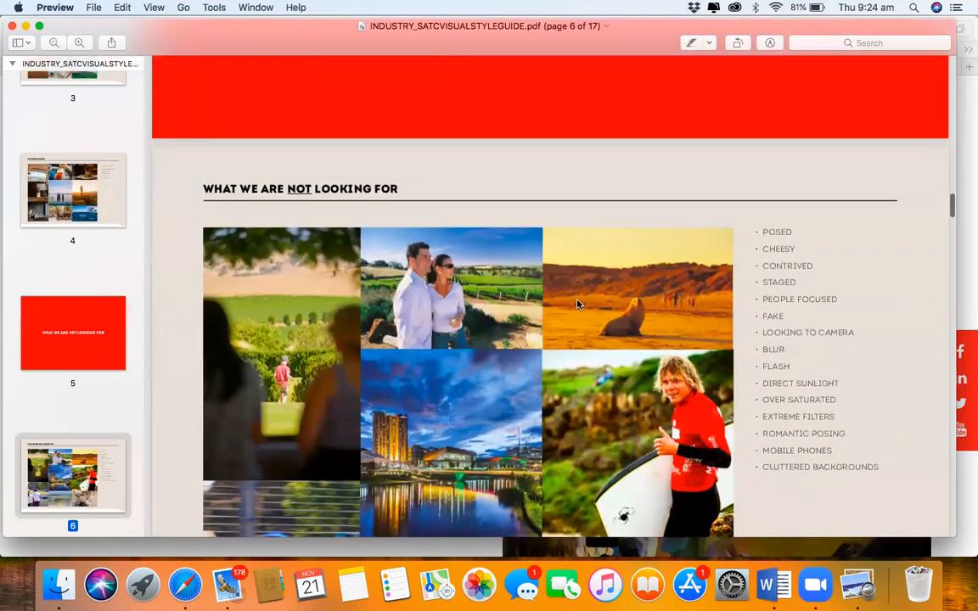
pyautogui.scroll(-1, 577, 304)
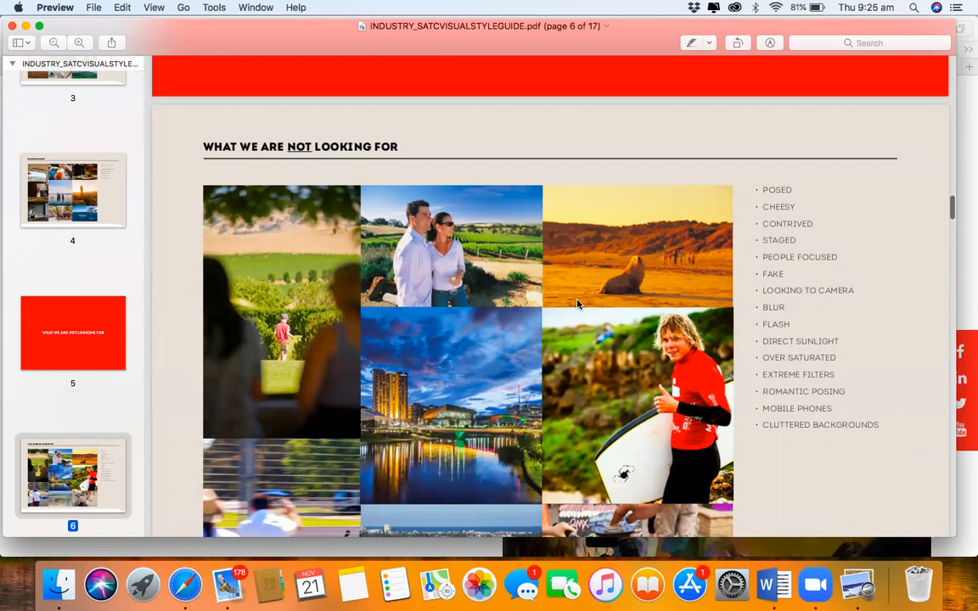
pyautogui.scroll(-1, 577, 303)
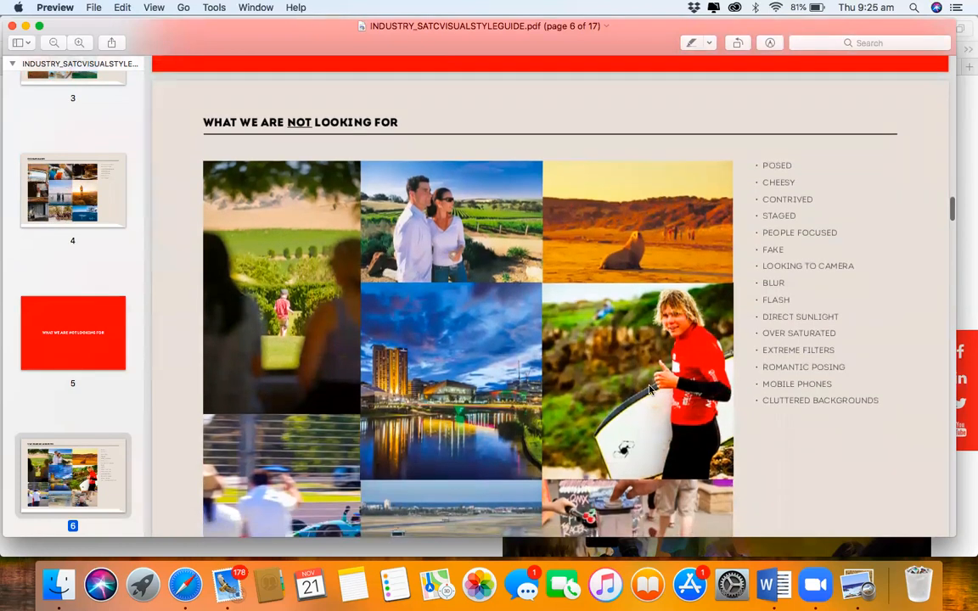
pyautogui.scroll(-2, 629, 397)
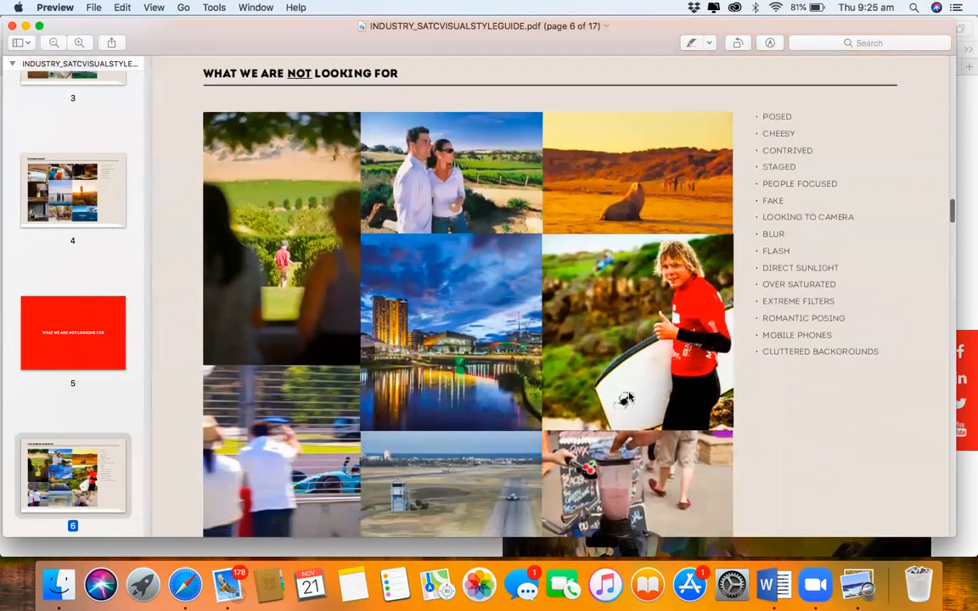
pyautogui.scroll(-1, 629, 396)
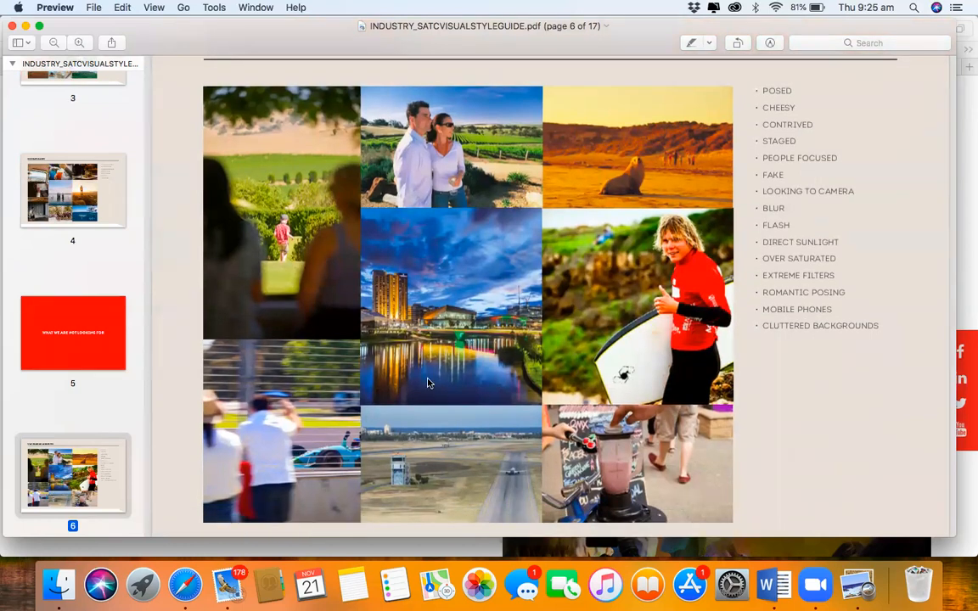
pyautogui.scroll(-3, 429, 384)
pyautogui.scroll(-5, 429, 384)
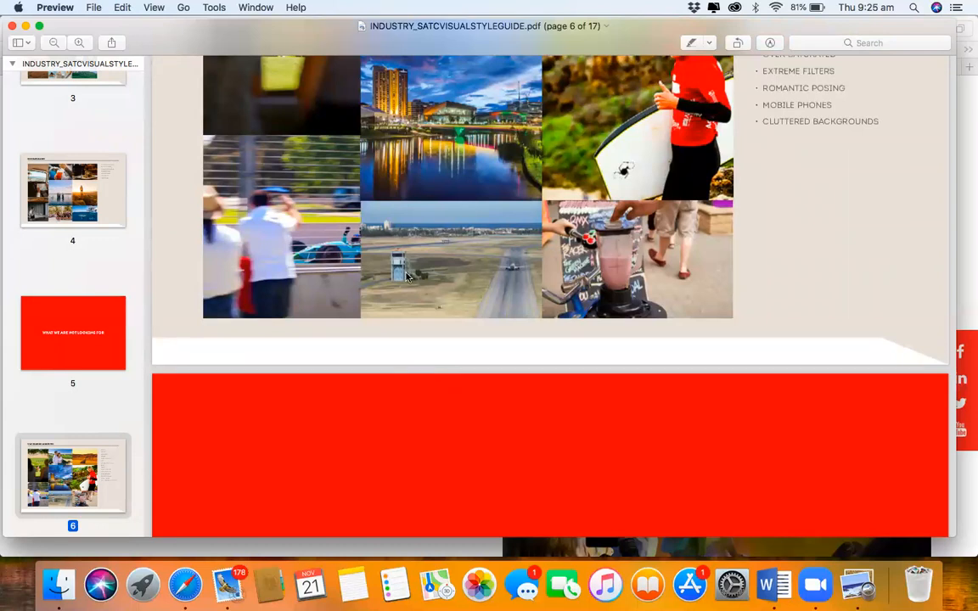
pyautogui.scroll(3, 450, 227)
pyautogui.scroll(20, 450, 227)
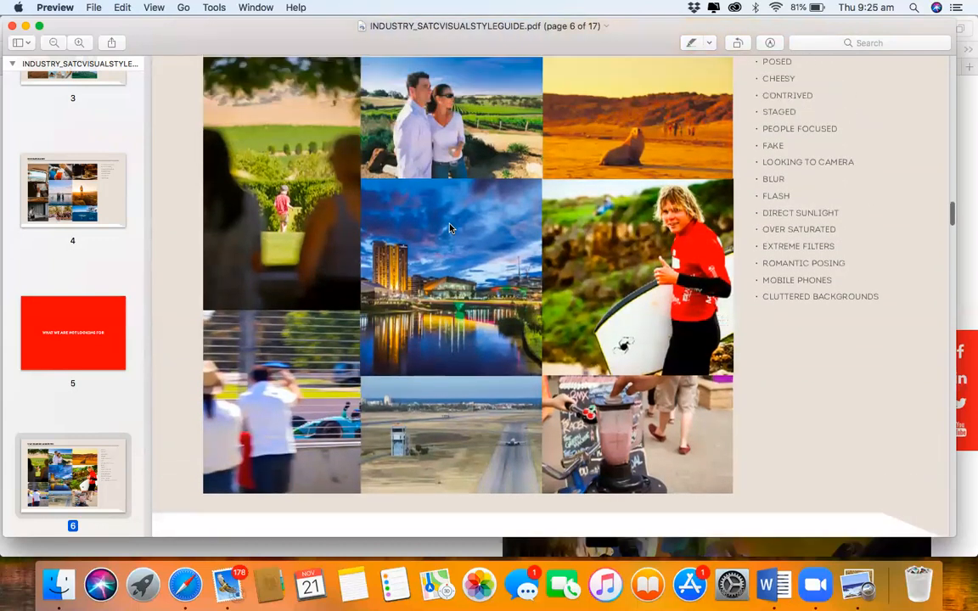
pyautogui.scroll(10, 449, 227)
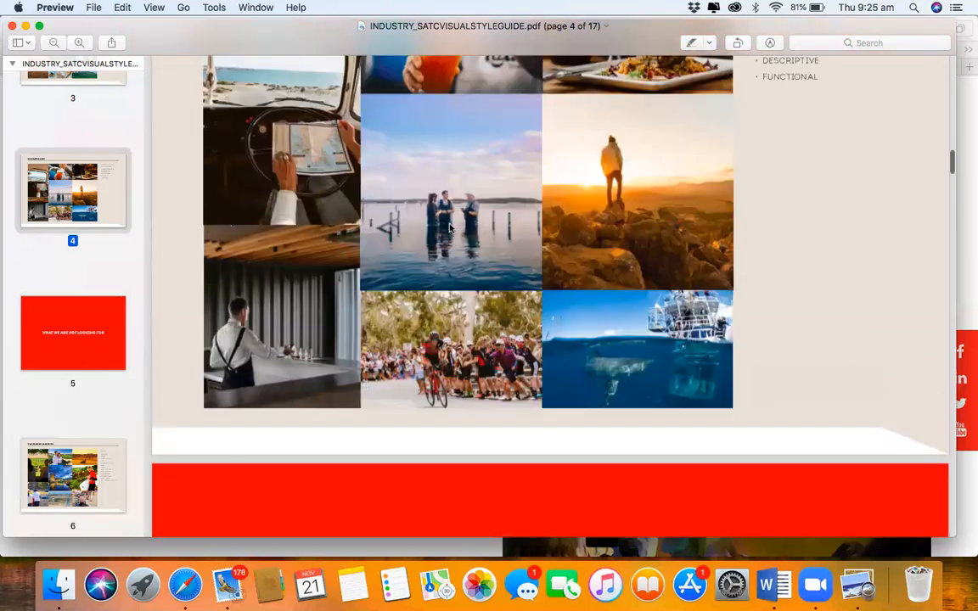
pyautogui.scroll(1, 449, 228)
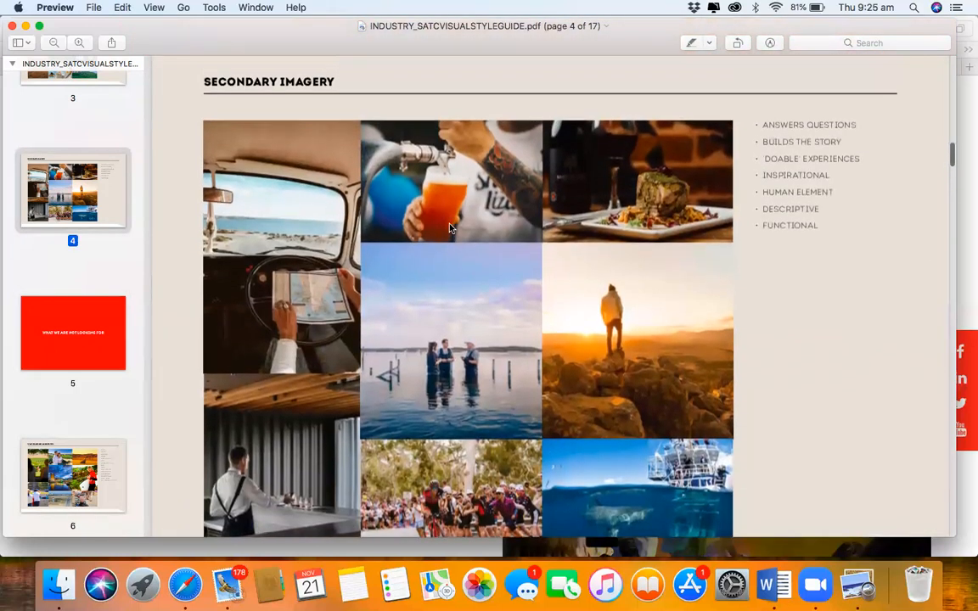
pyautogui.scroll(15, 449, 227)
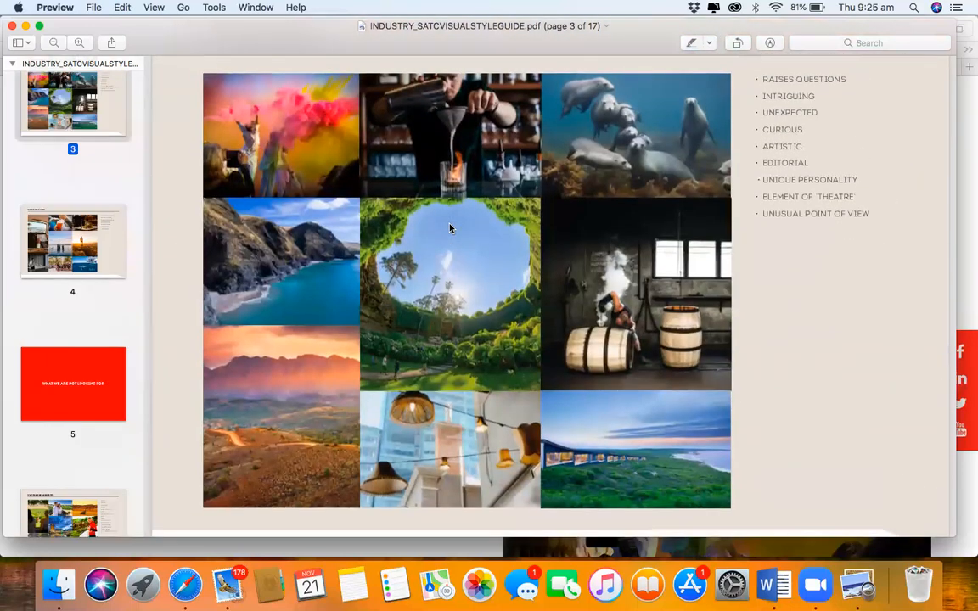
pyautogui.scroll(3, 449, 227)
pyautogui.scroll(-8, 450, 228)
pyautogui.scroll(-12, 450, 228)
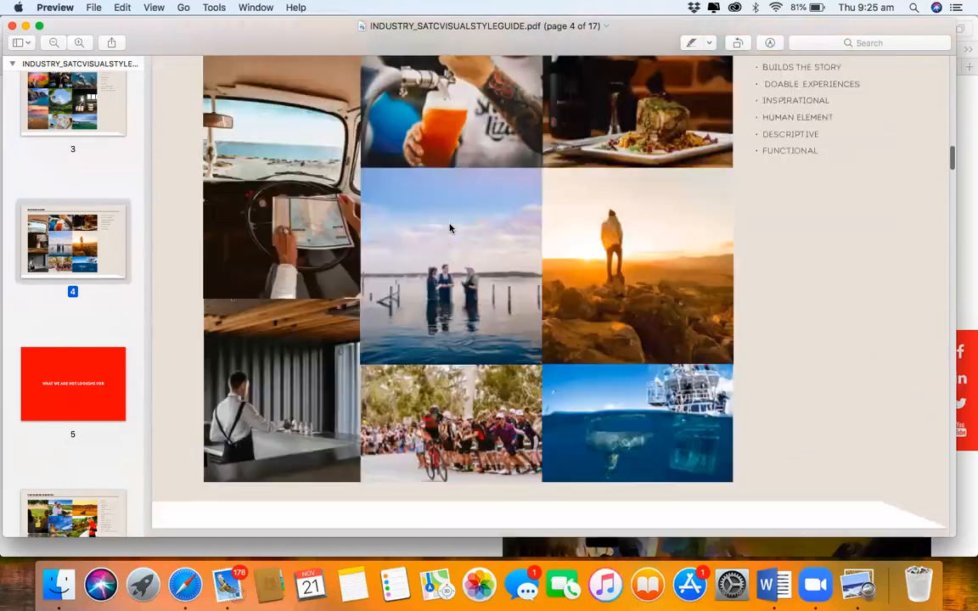
pyautogui.scroll(-10, 450, 227)
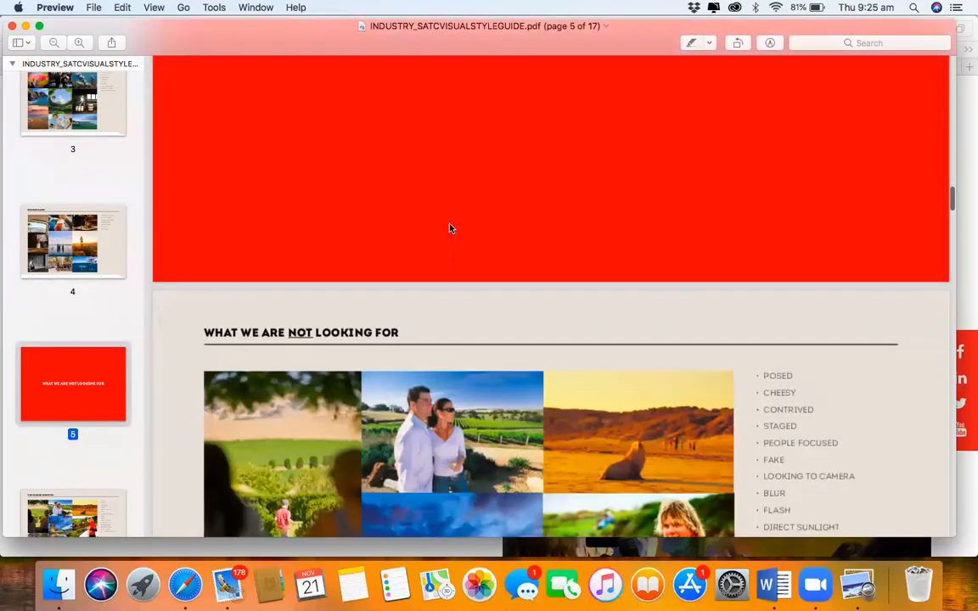
# Step: Review the accommodation, outdoor activities and food & drink photo examples, then close the PDF
pyautogui.scroll(-10, 450, 228)
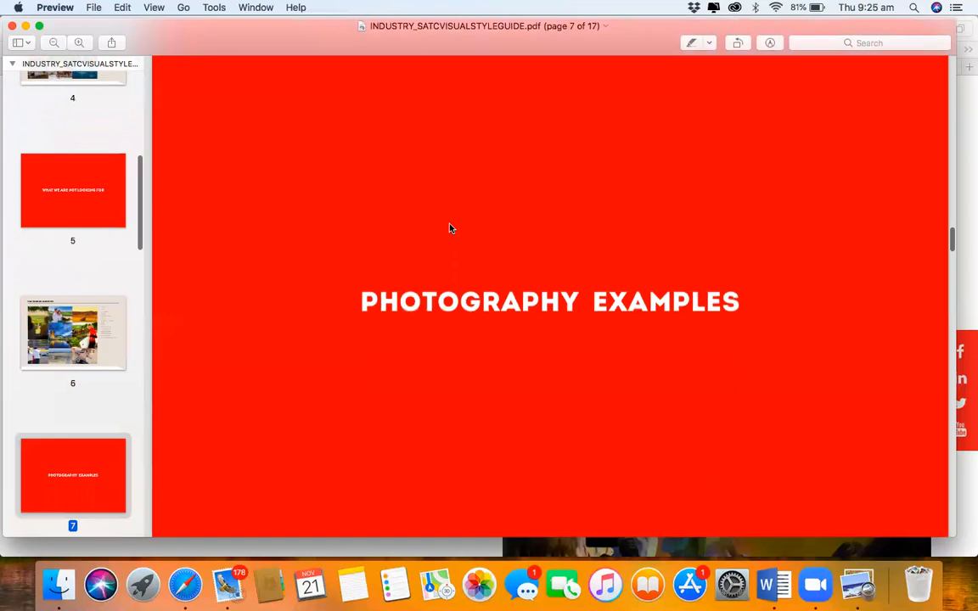
pyautogui.scroll(-5, 450, 227)
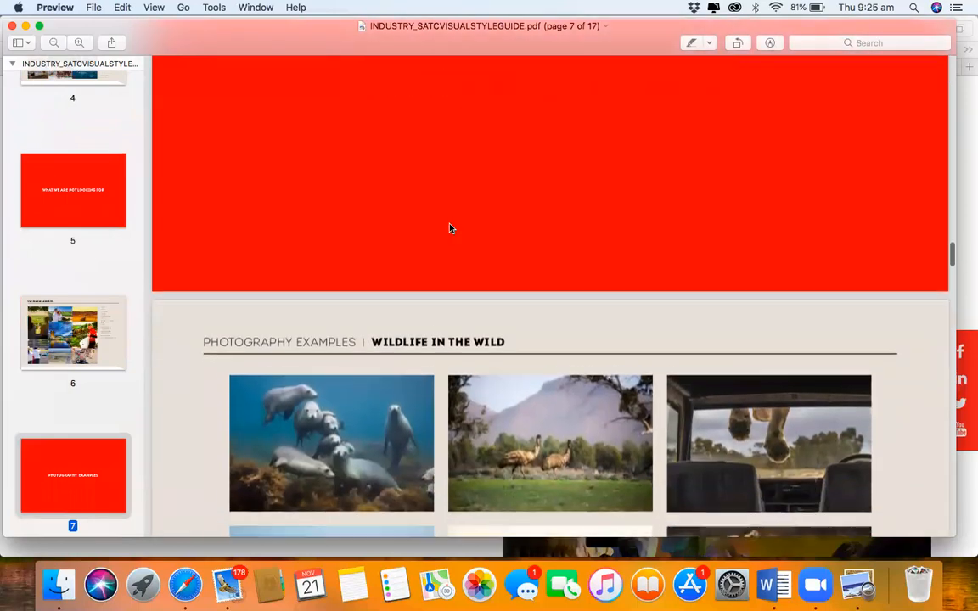
pyautogui.scroll(-3, 450, 228)
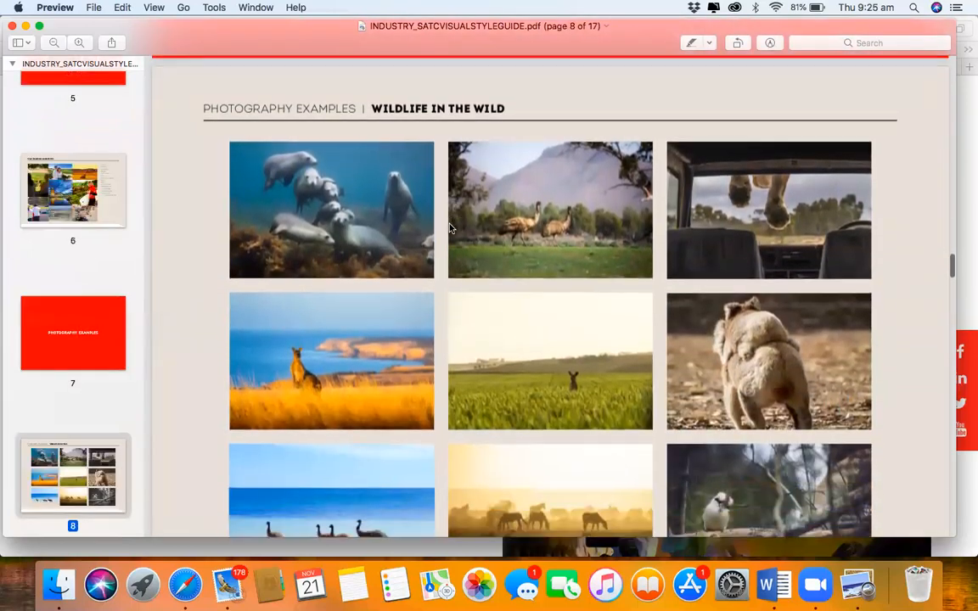
pyautogui.scroll(-1, 450, 227)
pyautogui.scroll(-8, 450, 228)
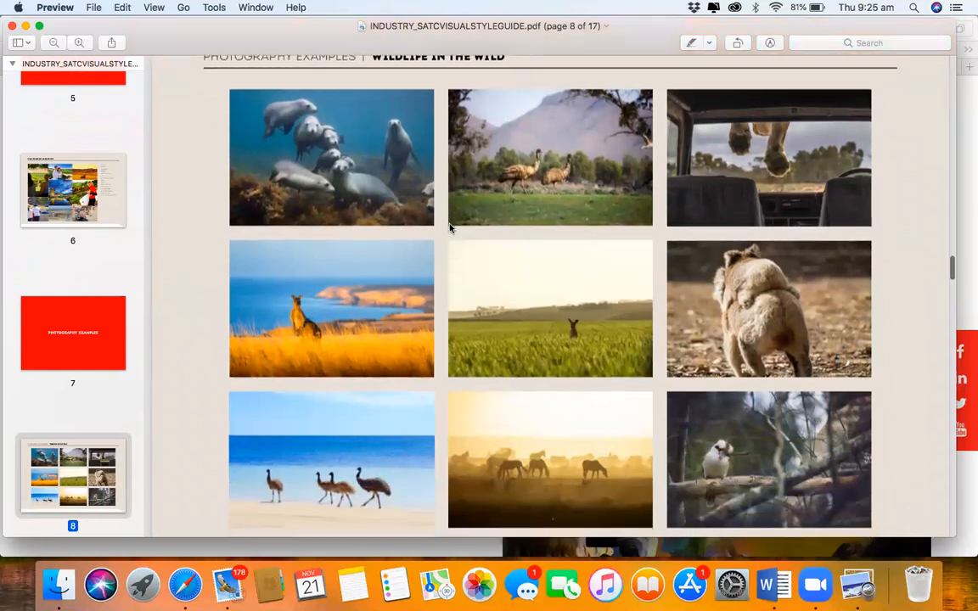
pyautogui.scroll(-13, 450, 228)
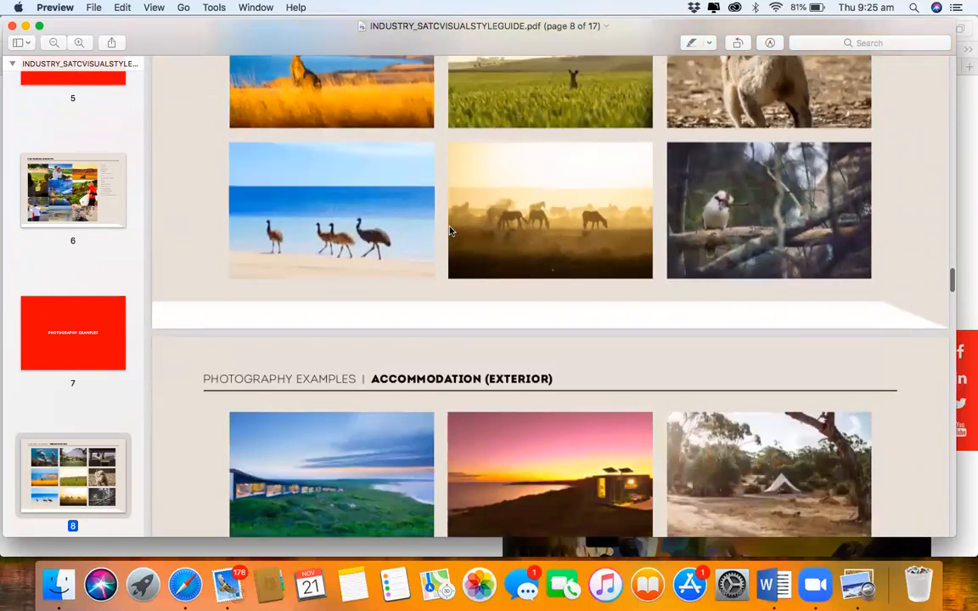
pyautogui.scroll(-2, 450, 229)
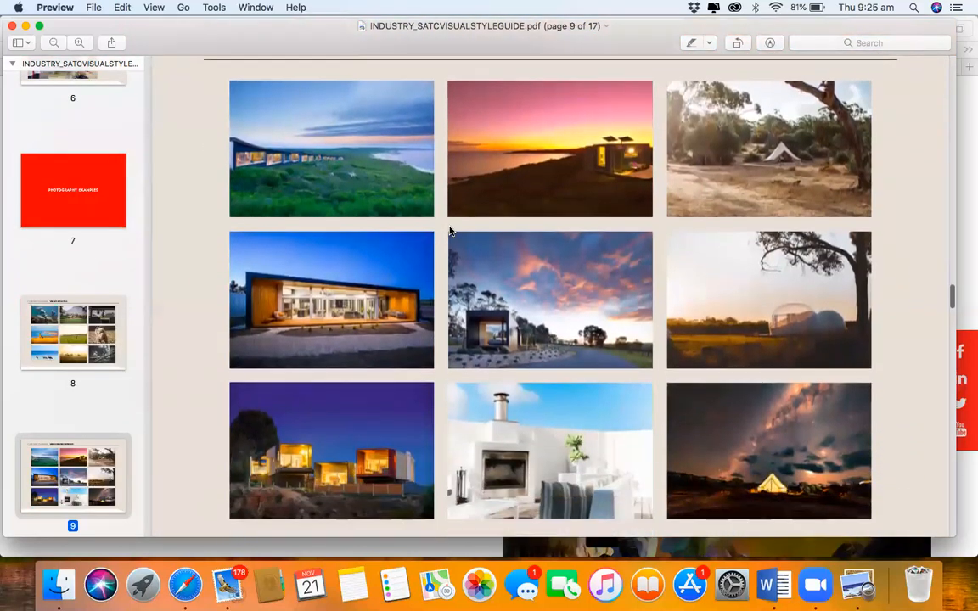
pyautogui.scroll(-4, 450, 229)
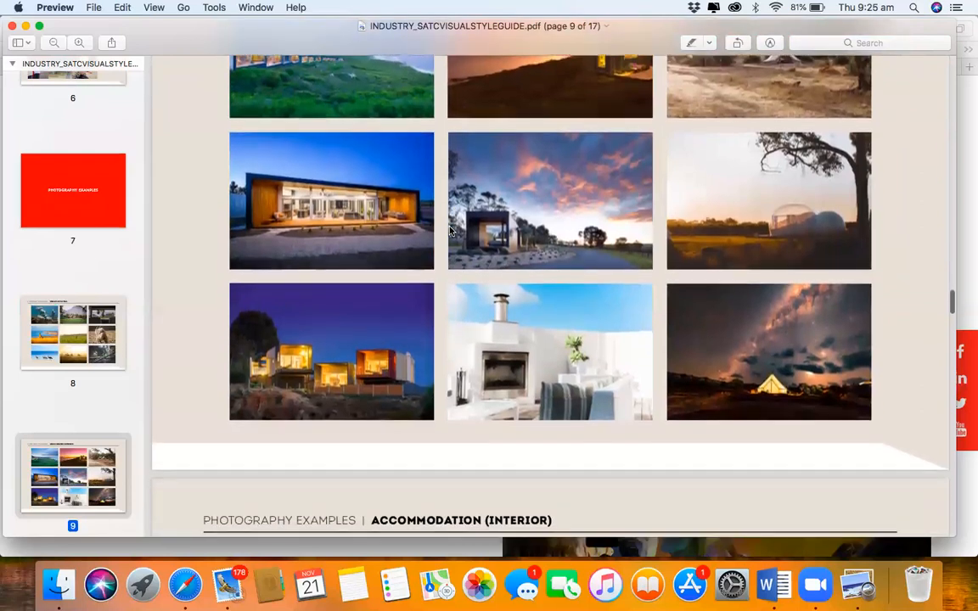
pyautogui.scroll(-3, 450, 229)
pyautogui.scroll(-5, 450, 230)
pyautogui.scroll(-4, 450, 229)
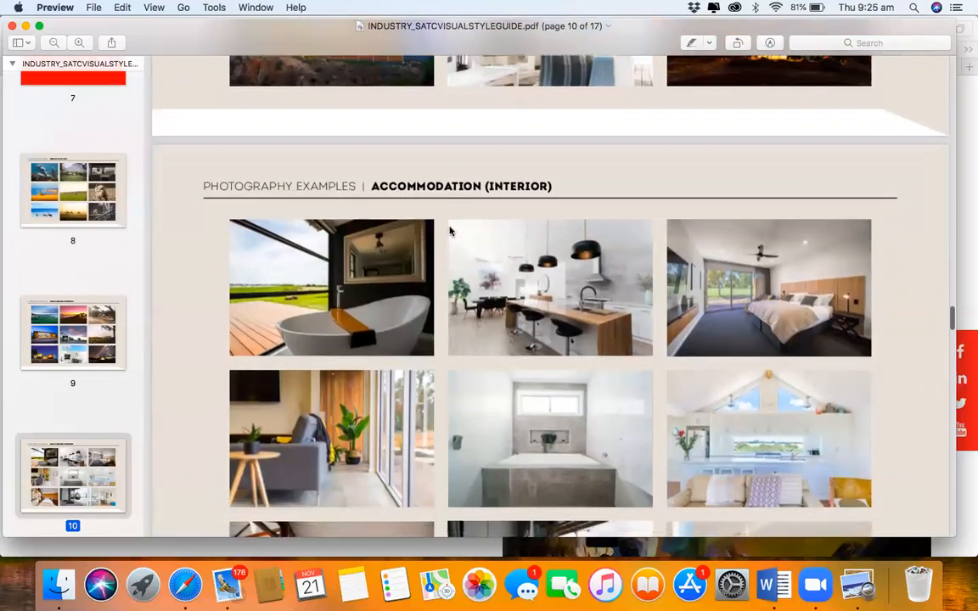
pyautogui.scroll(-10, 450, 229)
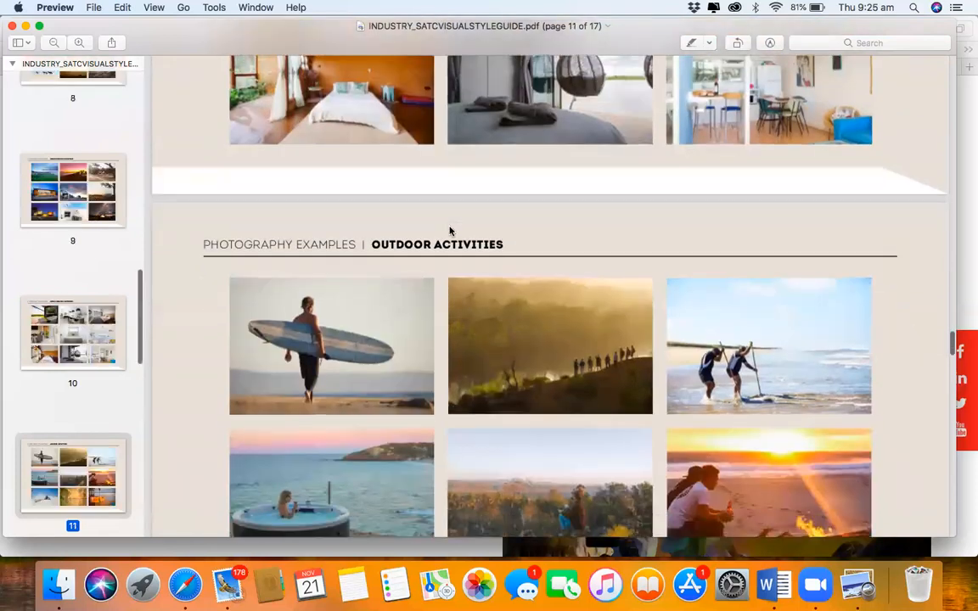
pyautogui.scroll(-6, 450, 229)
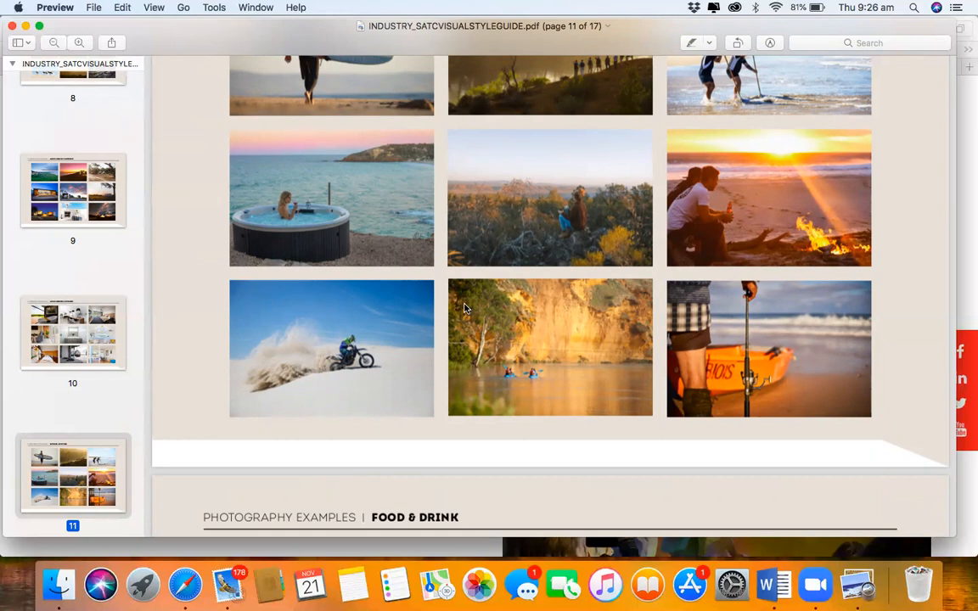
pyautogui.scroll(-10, 465, 308)
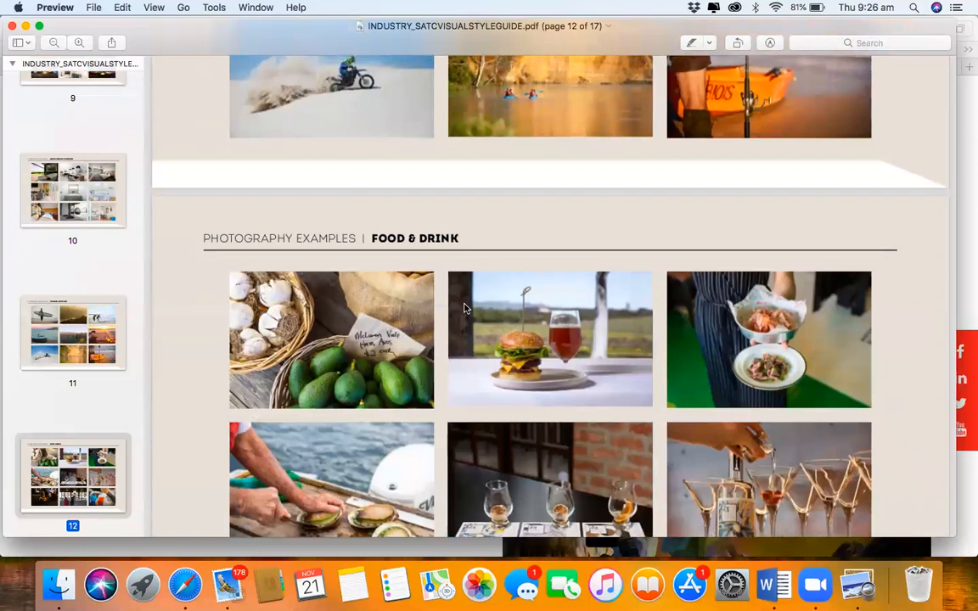
pyautogui.scroll(-5, 464, 308)
pyautogui.scroll(-1, 465, 308)
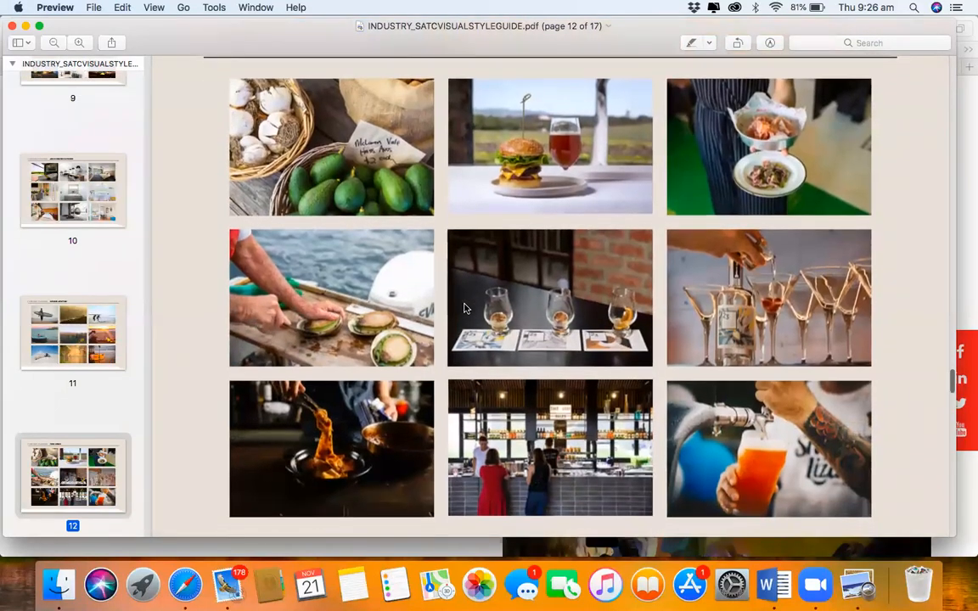
pyautogui.scroll(-8, 464, 308)
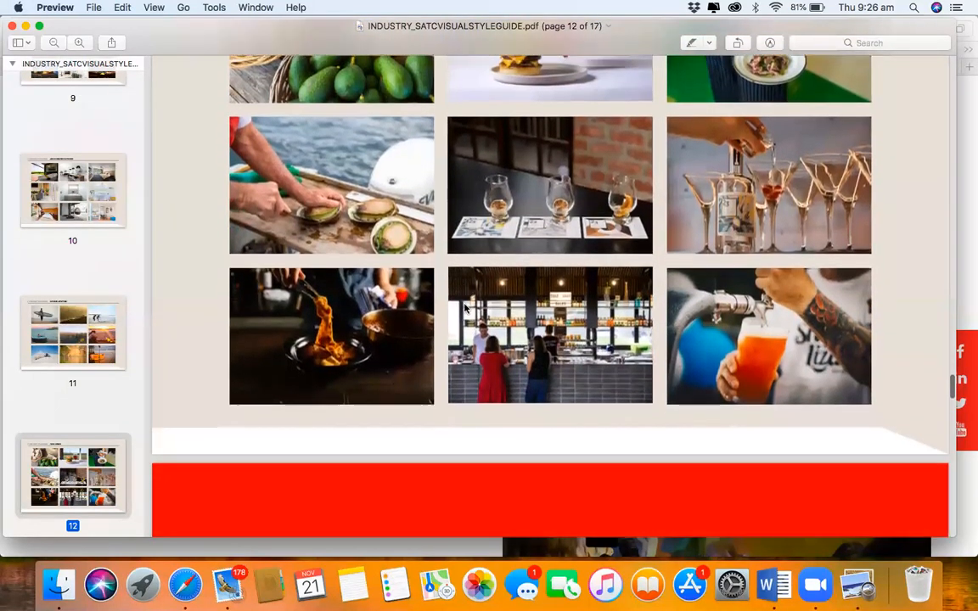
pyautogui.scroll(-6, 465, 308)
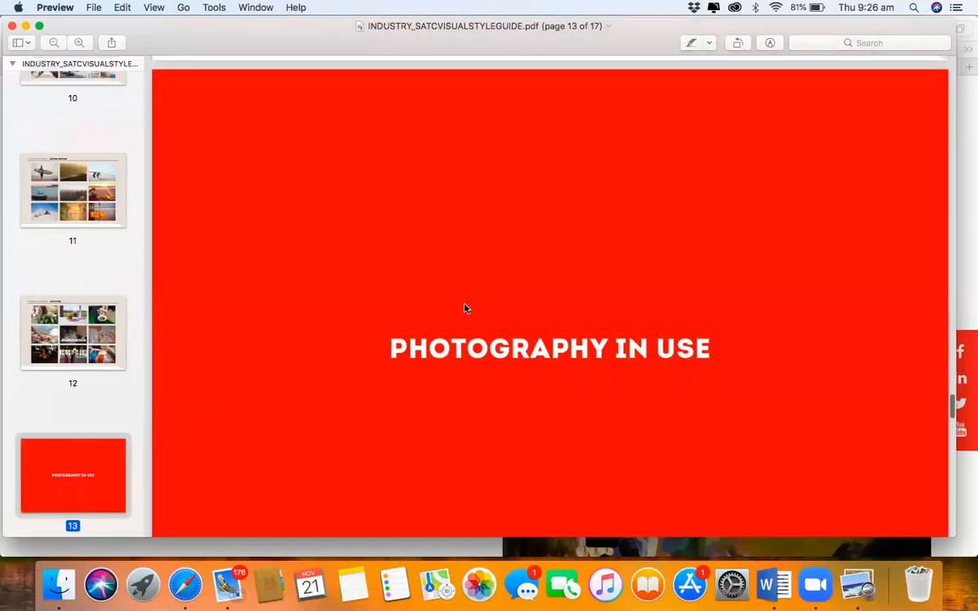
pyautogui.scroll(-5, 464, 308)
pyautogui.scroll(-9, 465, 308)
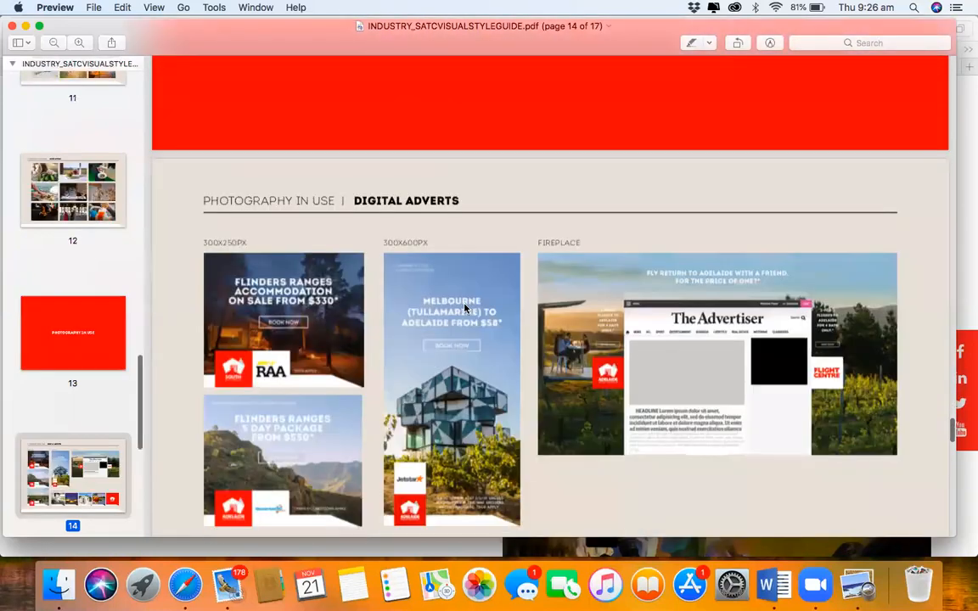
pyautogui.scroll(-4, 464, 308)
pyautogui.scroll(11, 407, 288)
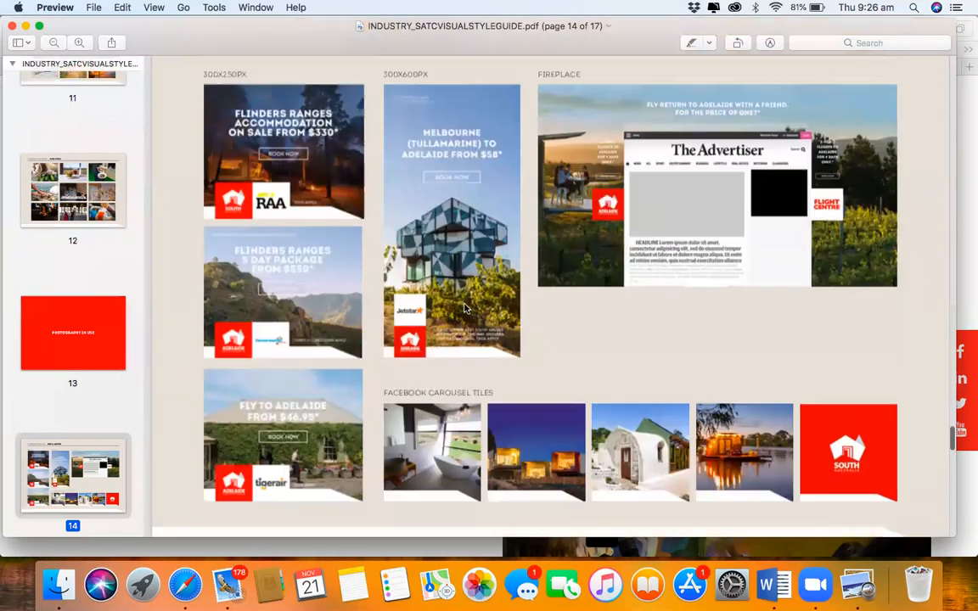
pyautogui.click(13, 26)
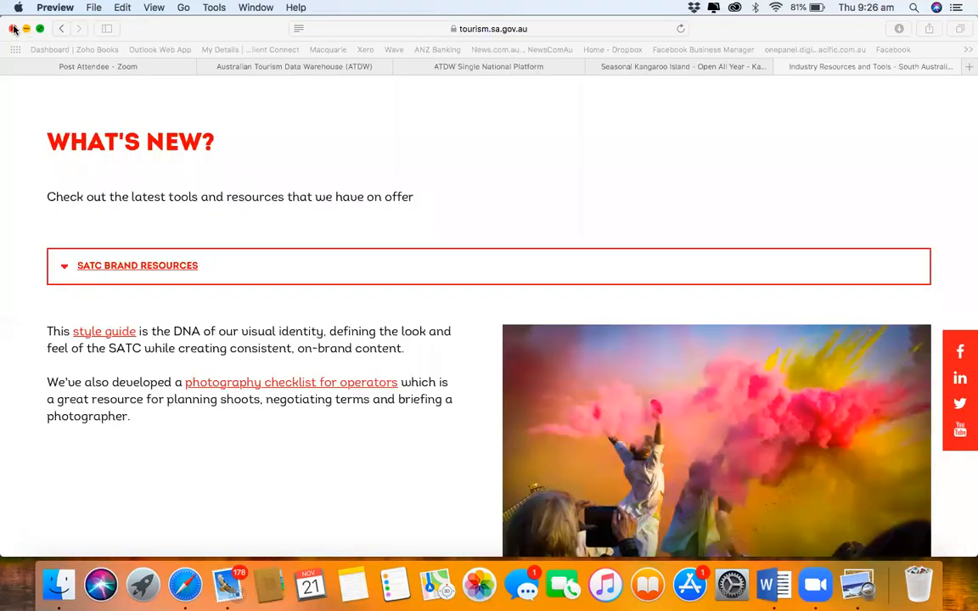
# Step: Return to the ATDW listing tab and check the uploaded beach photo on the Photos step
pyautogui.click(473, 68)
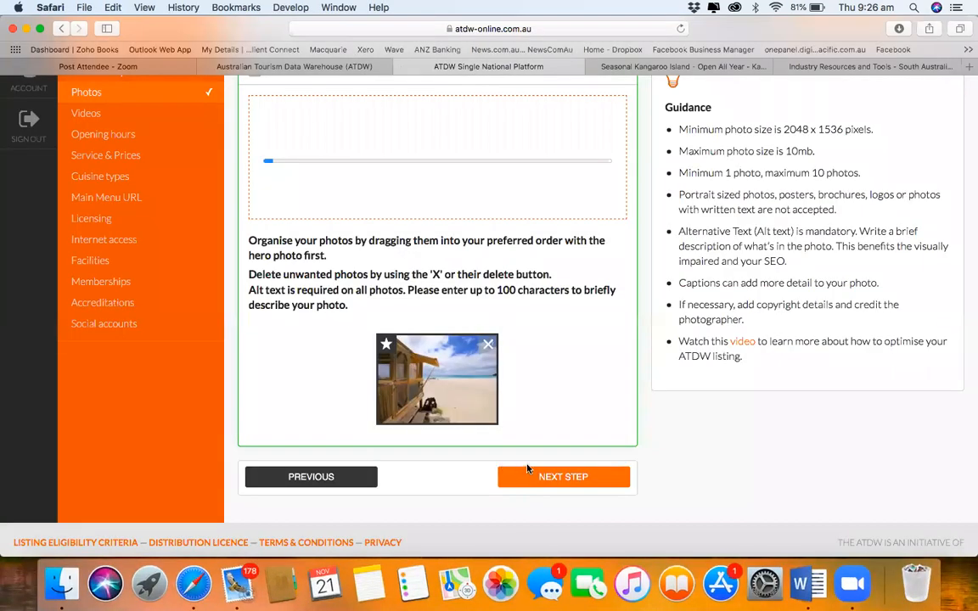
pyautogui.scroll(3, 527, 468)
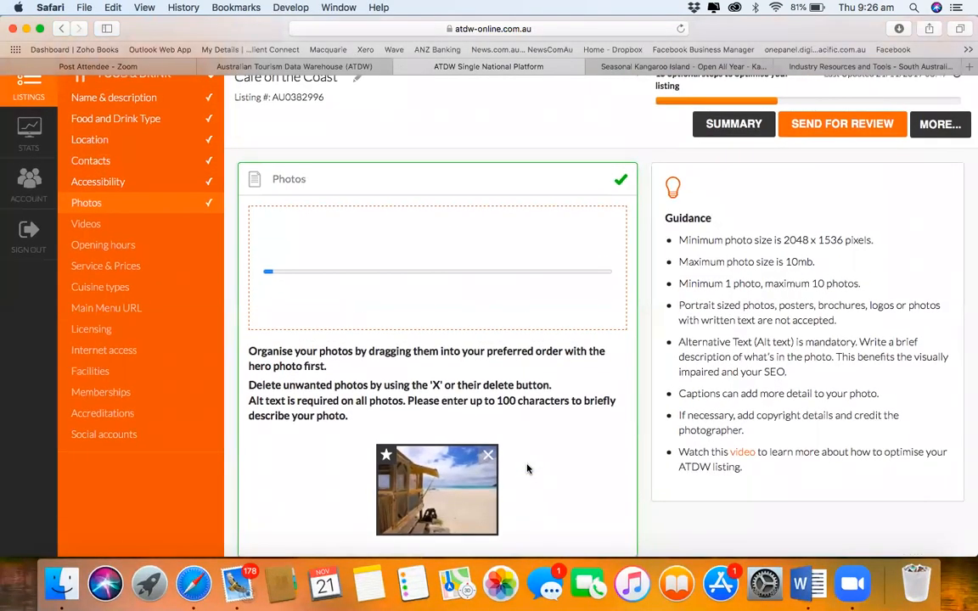
pyautogui.scroll(-4, 526, 468)
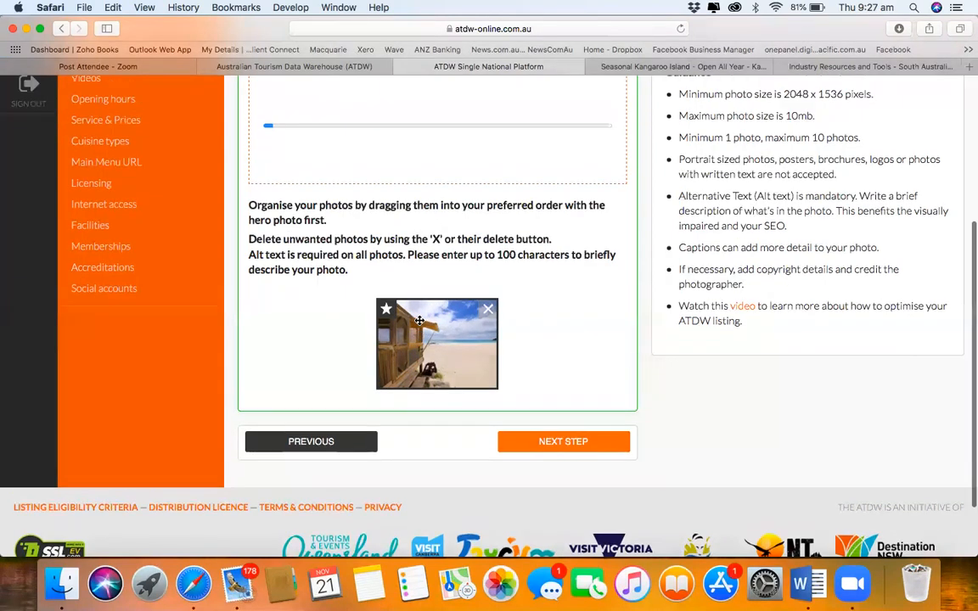
pyautogui.scroll(3, 419, 319)
pyautogui.scroll(-2, 419, 321)
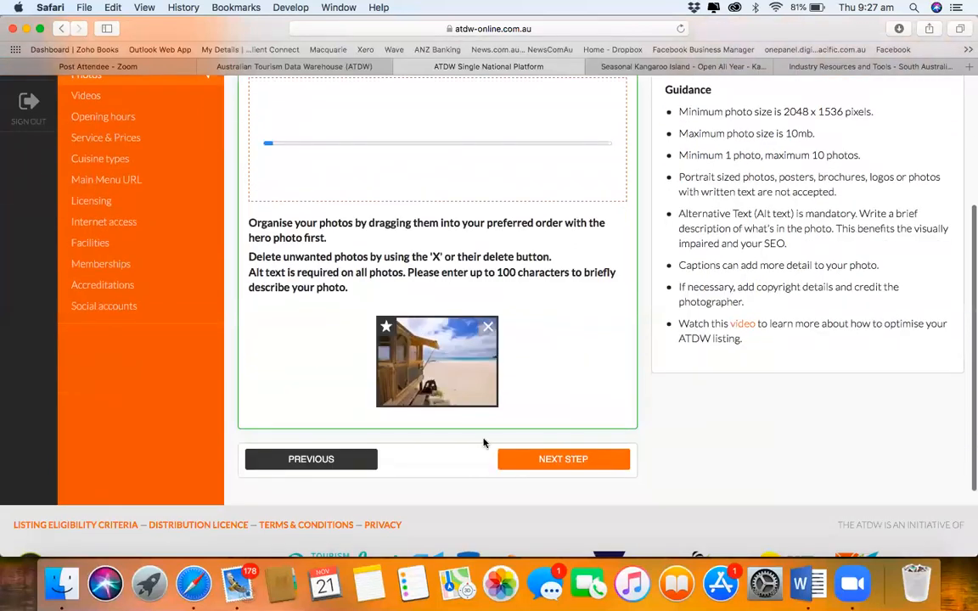
# Step: Finish Photos, then skip Videos and Opening hours to reach Meal service
pyautogui.click(547, 459)
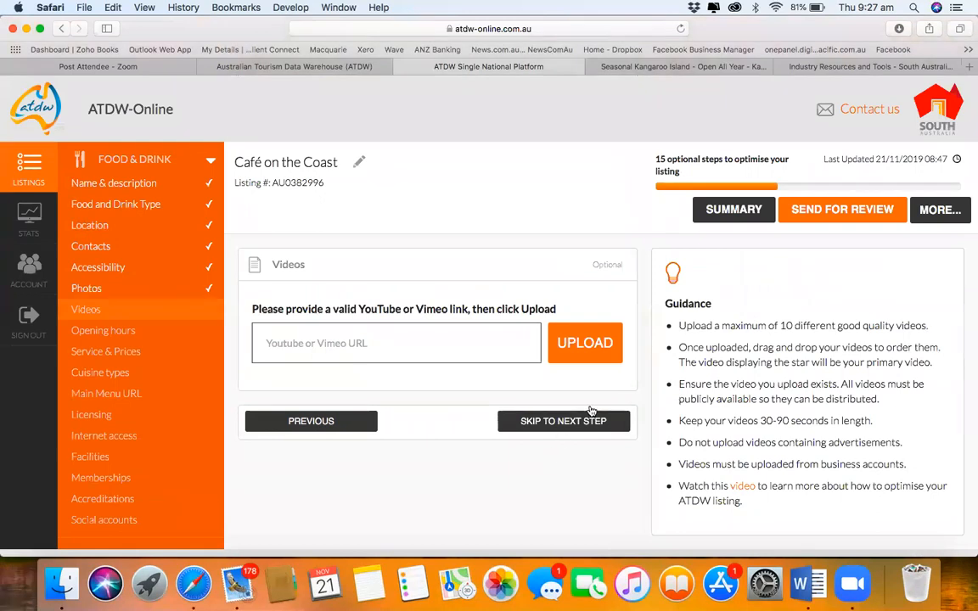
pyautogui.scroll(-3, 709, 362)
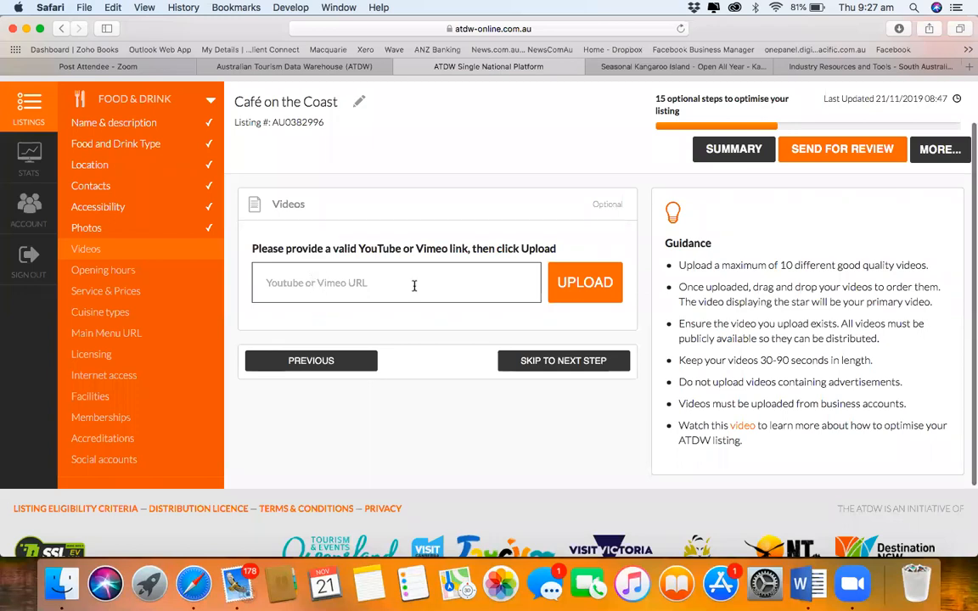
pyautogui.click(533, 364)
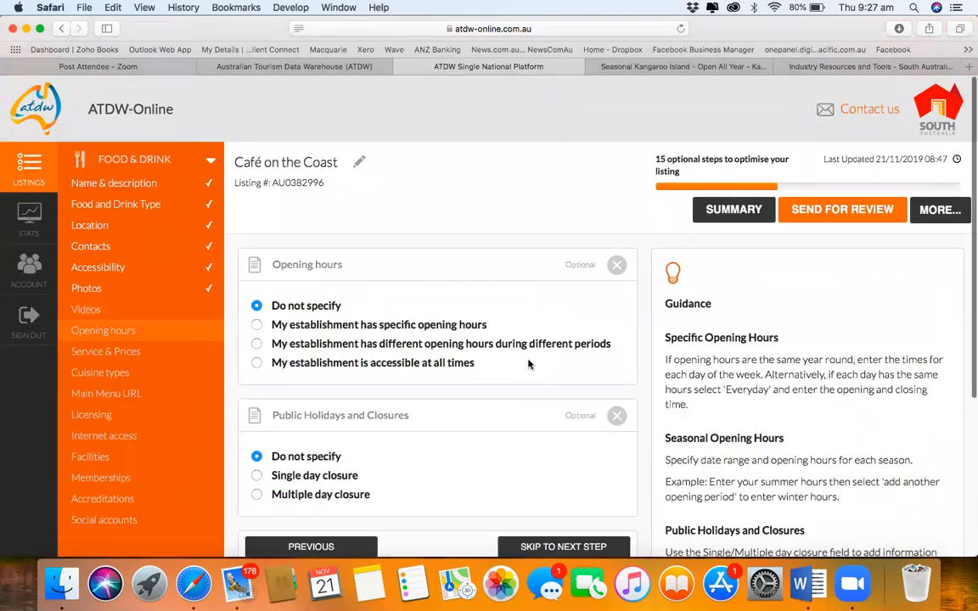
pyautogui.scroll(-2, 528, 364)
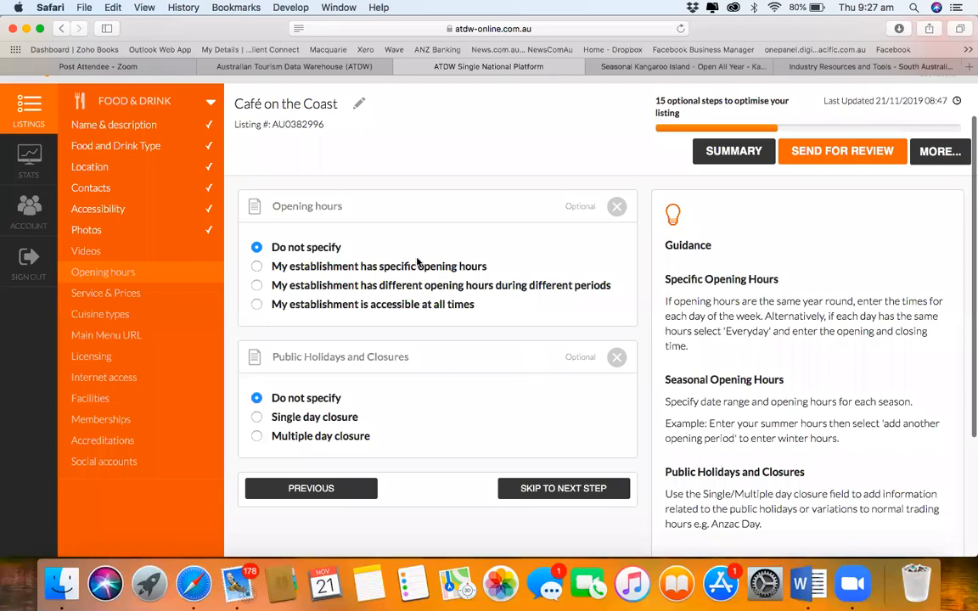
pyautogui.click(585, 490)
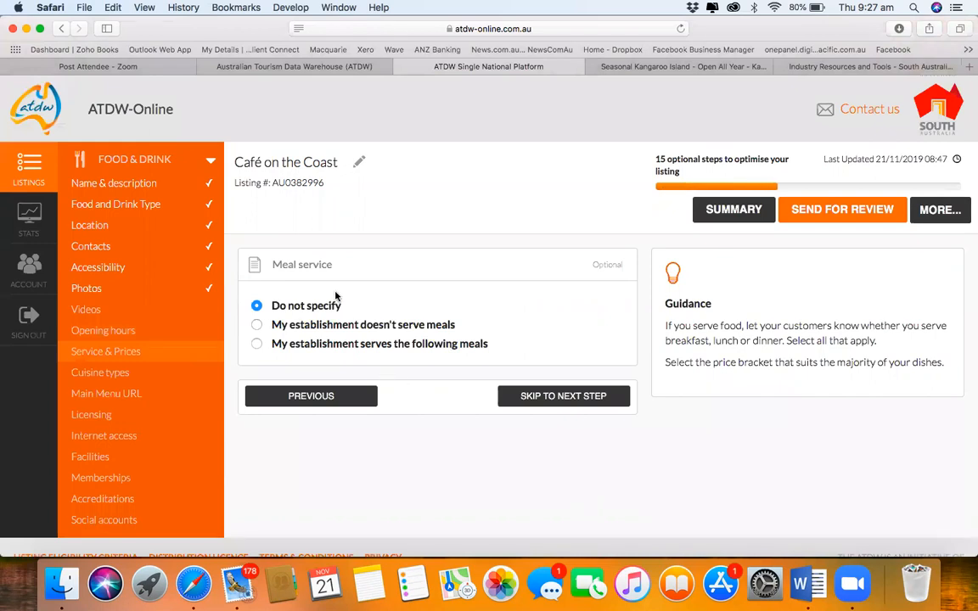
# Step: Mark Breakfast and Lunch as served, set main meals between $20 and $30, and continue
pyautogui.click(256, 344)
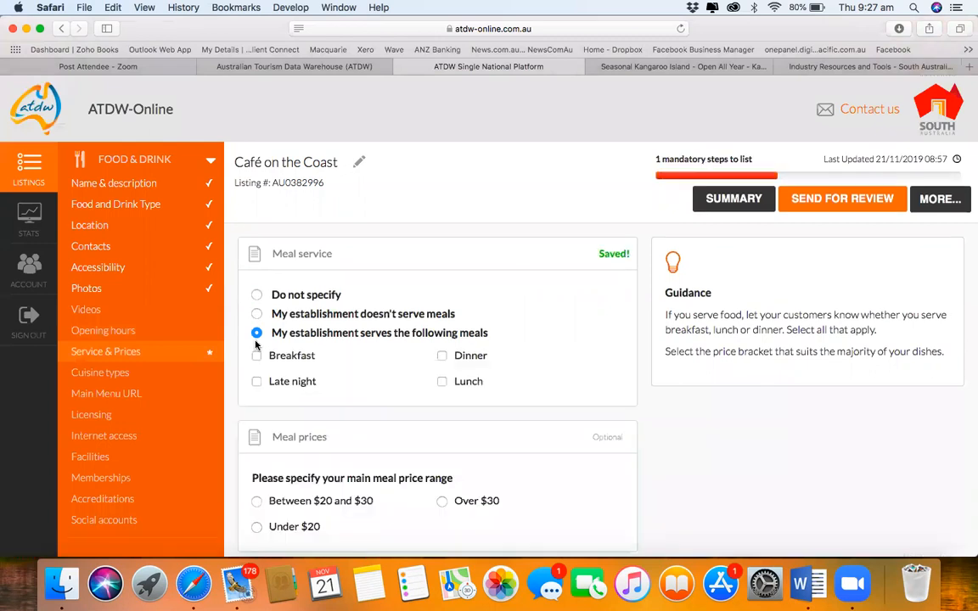
pyautogui.click(257, 356)
pyautogui.click(441, 382)
pyautogui.scroll(-3, 417, 445)
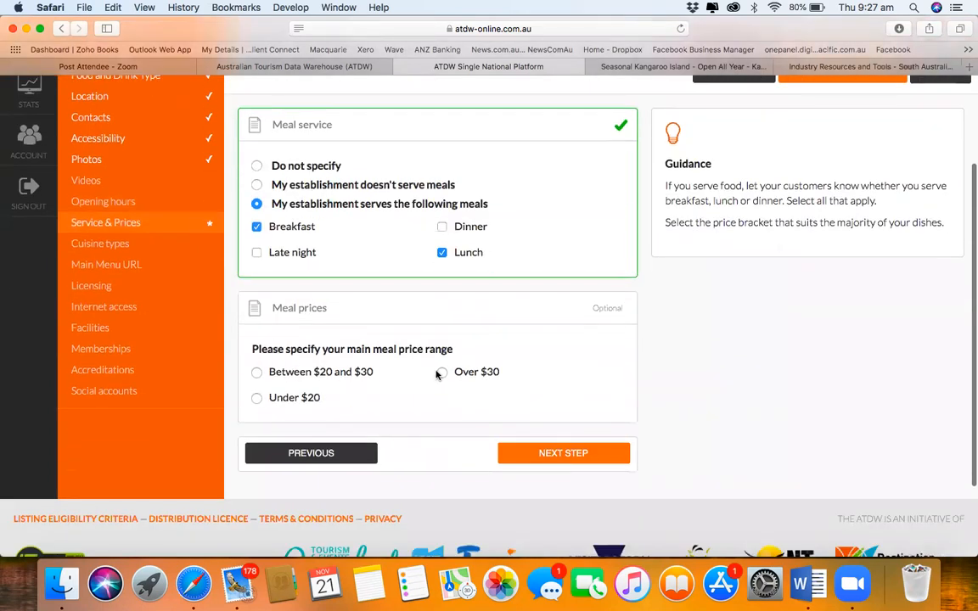
pyautogui.click(257, 372)
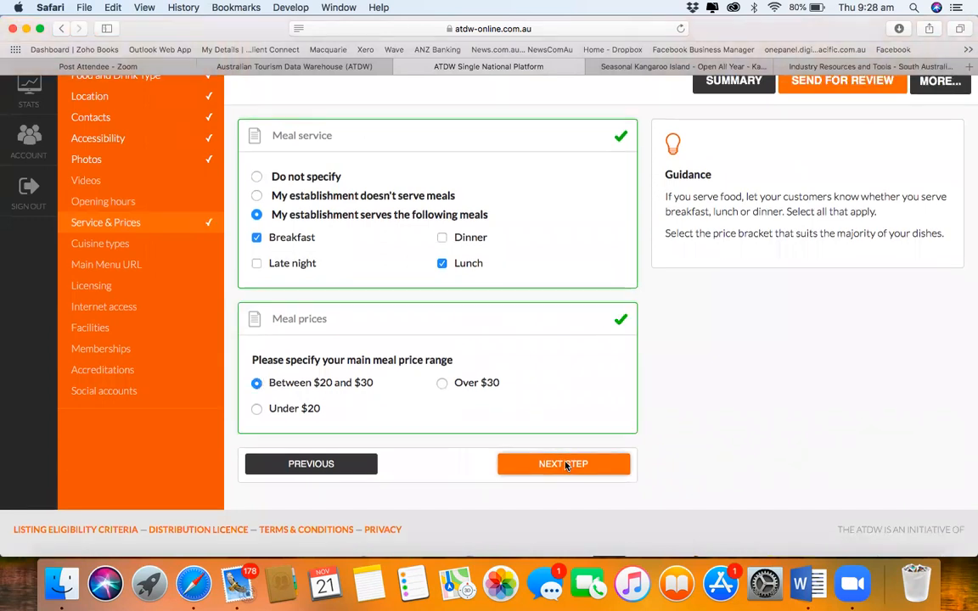
pyautogui.click(566, 465)
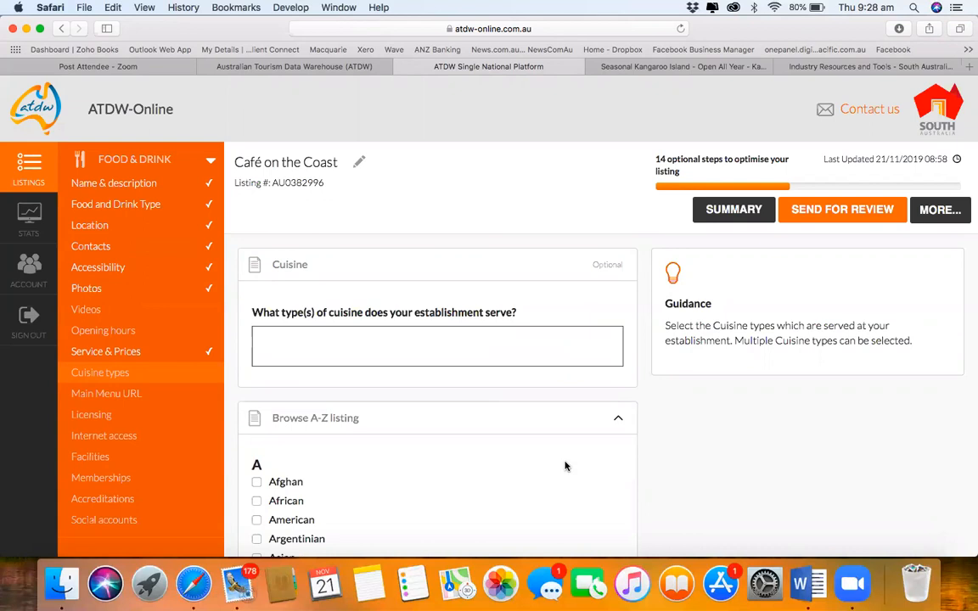
# Step: Tick Australian, Hamburgers and Gluten Free Available in the cuisine types list
pyautogui.scroll(-3, 565, 466)
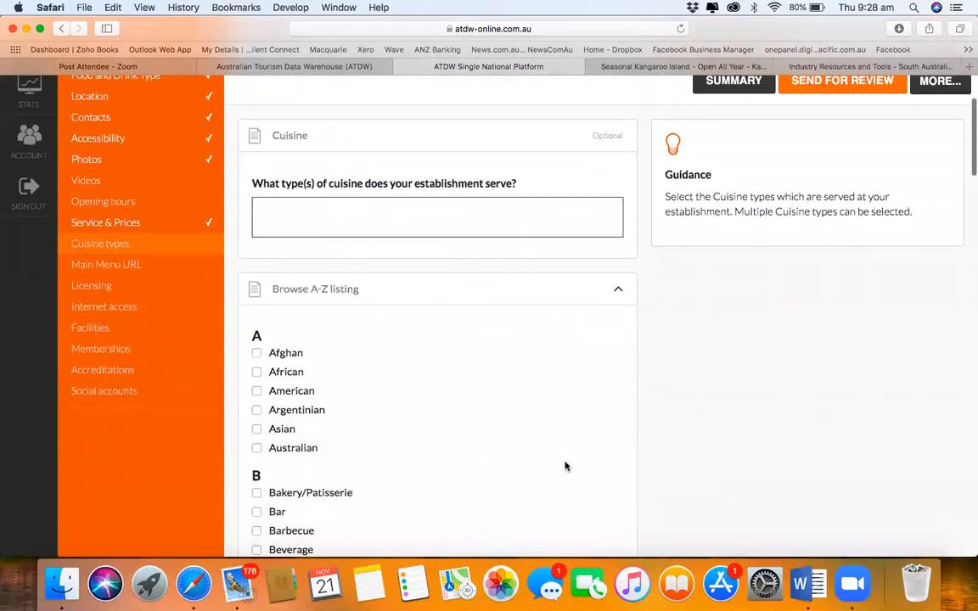
pyautogui.scroll(1, 565, 465)
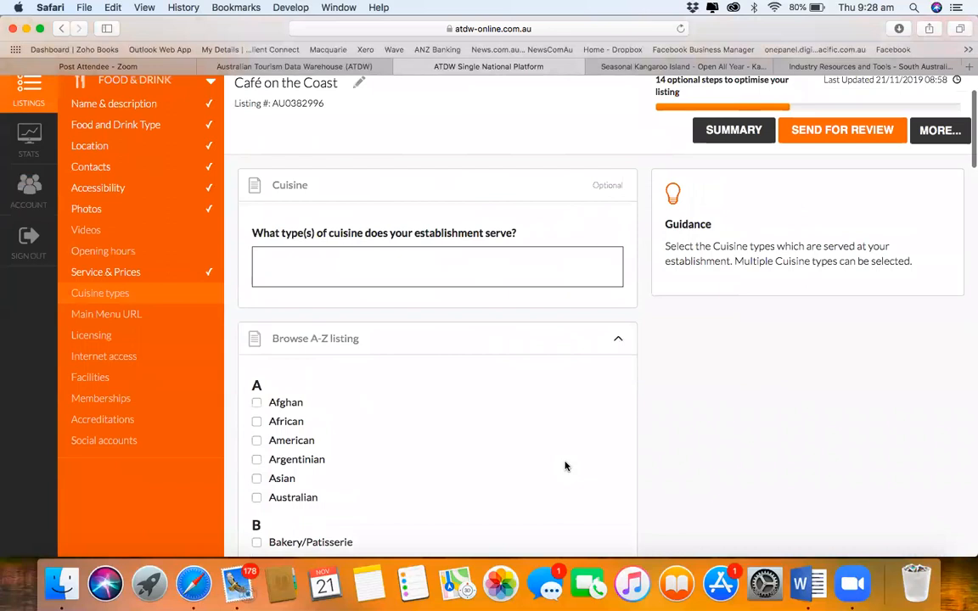
pyautogui.scroll(-1, 565, 466)
pyautogui.scroll(-4, 565, 466)
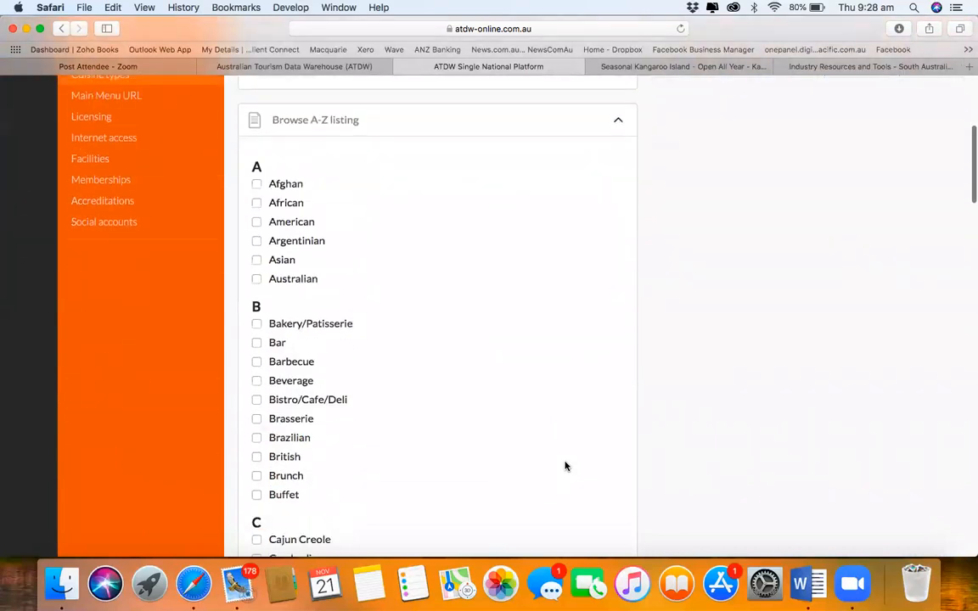
pyautogui.click(257, 278)
pyautogui.scroll(-15, 534, 363)
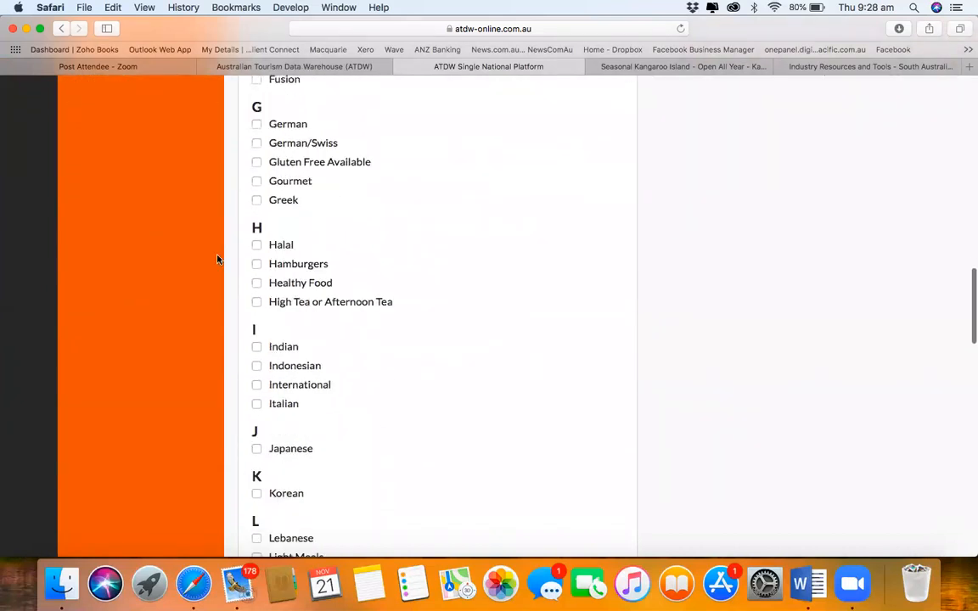
pyautogui.click(257, 264)
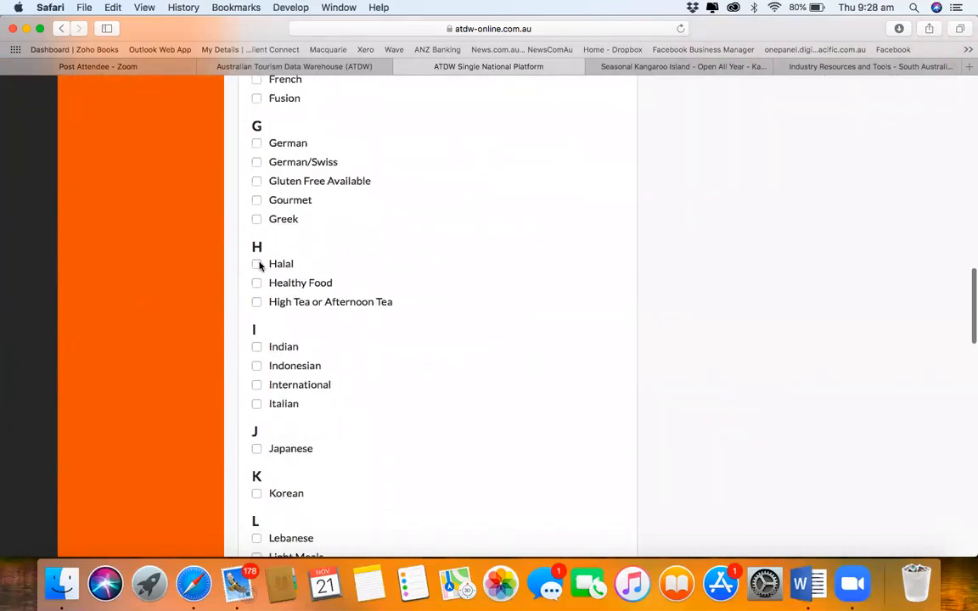
pyautogui.click(256, 181)
# Step: Add Seafood and Yum Cha as cuisine types and complete the Cuisine types step
pyautogui.scroll(-5, 257, 186)
pyautogui.scroll(-4, 257, 187)
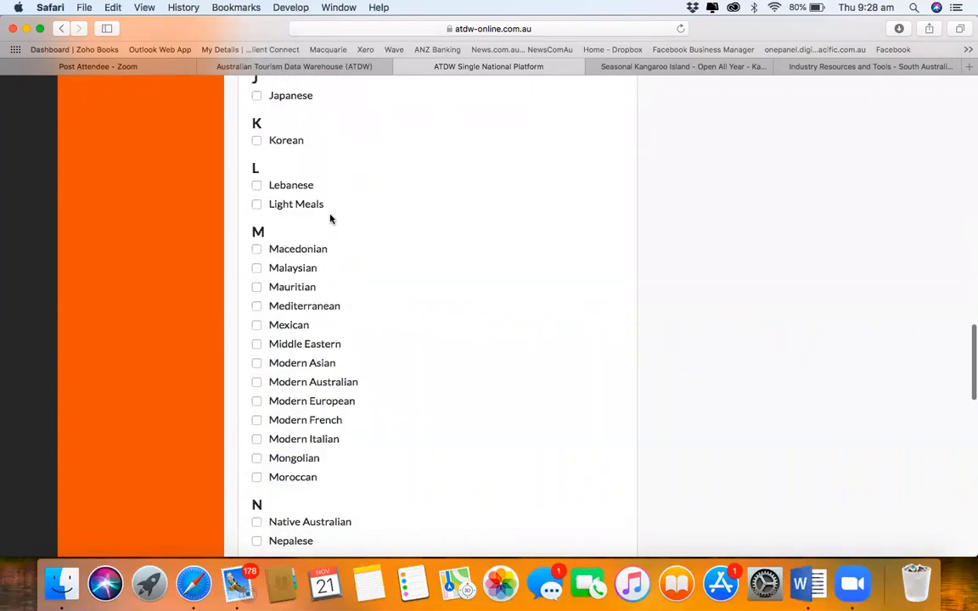
pyautogui.scroll(-1, 294, 408)
pyautogui.scroll(-10, 295, 407)
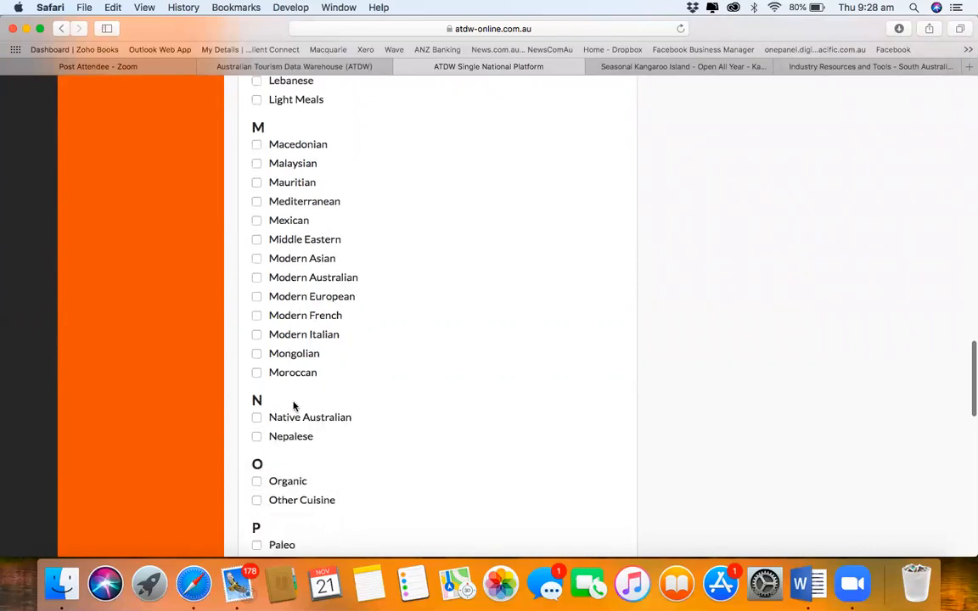
pyautogui.scroll(-2, 295, 407)
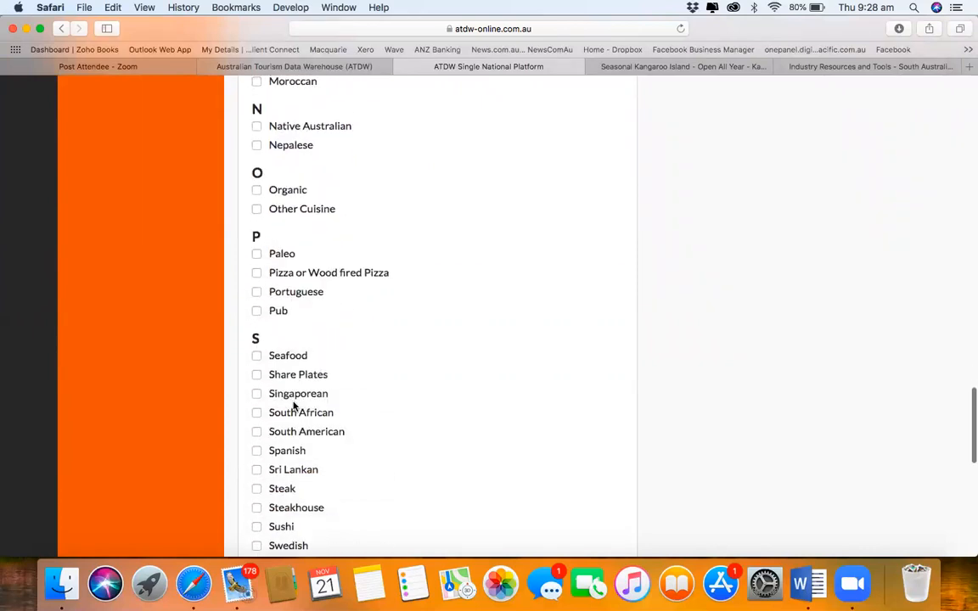
pyautogui.click(257, 316)
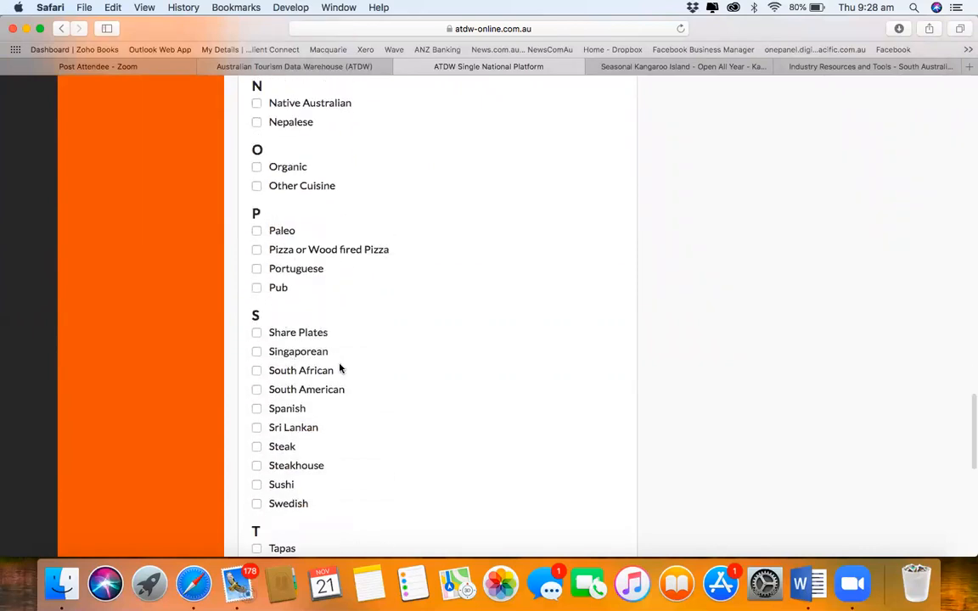
pyautogui.scroll(-12, 340, 368)
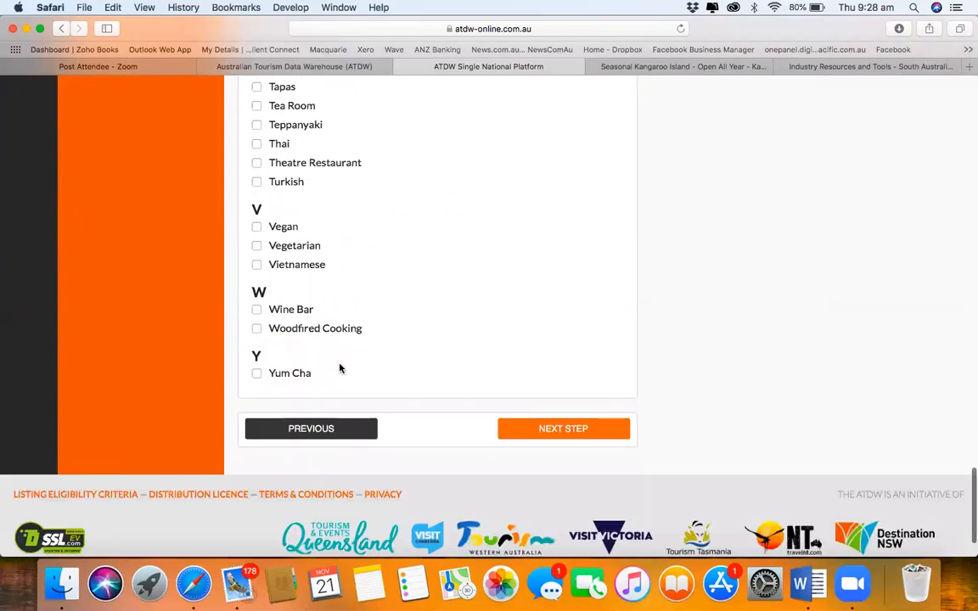
pyautogui.click(257, 374)
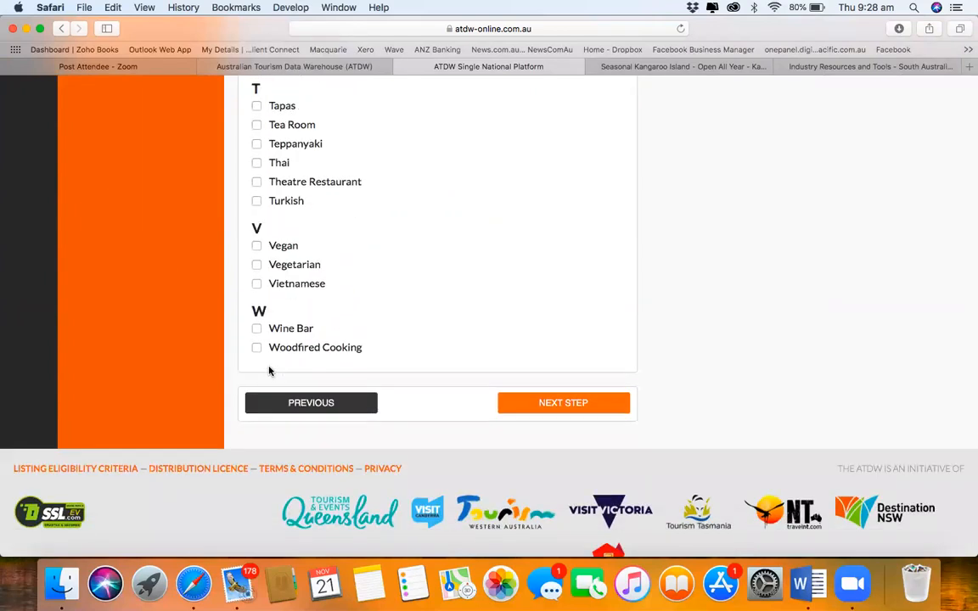
pyautogui.click(564, 403)
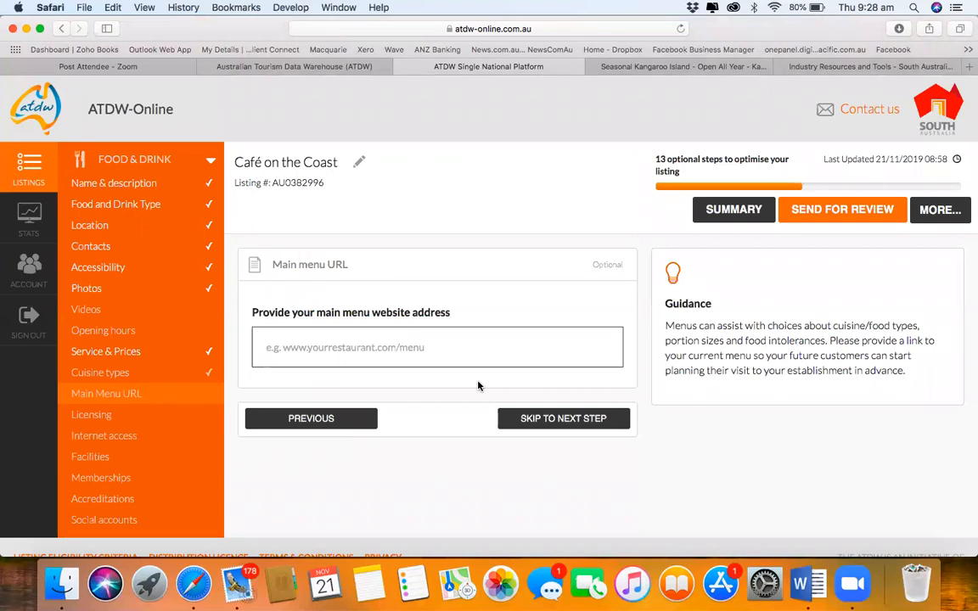
# Step: Skip the main menu URL and set liquor licensing to 'No license available'
pyautogui.click(563, 419)
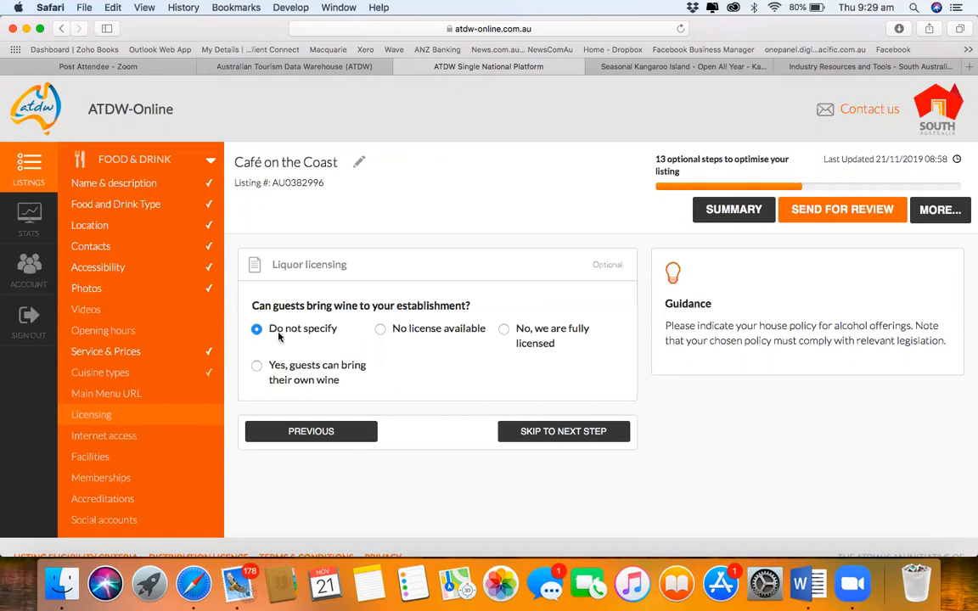
pyautogui.click(380, 330)
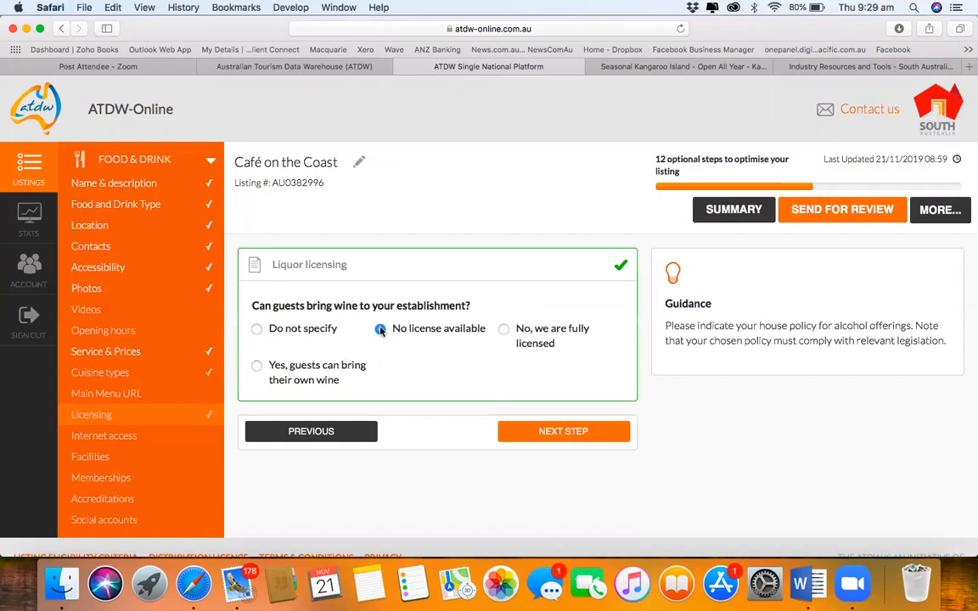
pyautogui.click(553, 436)
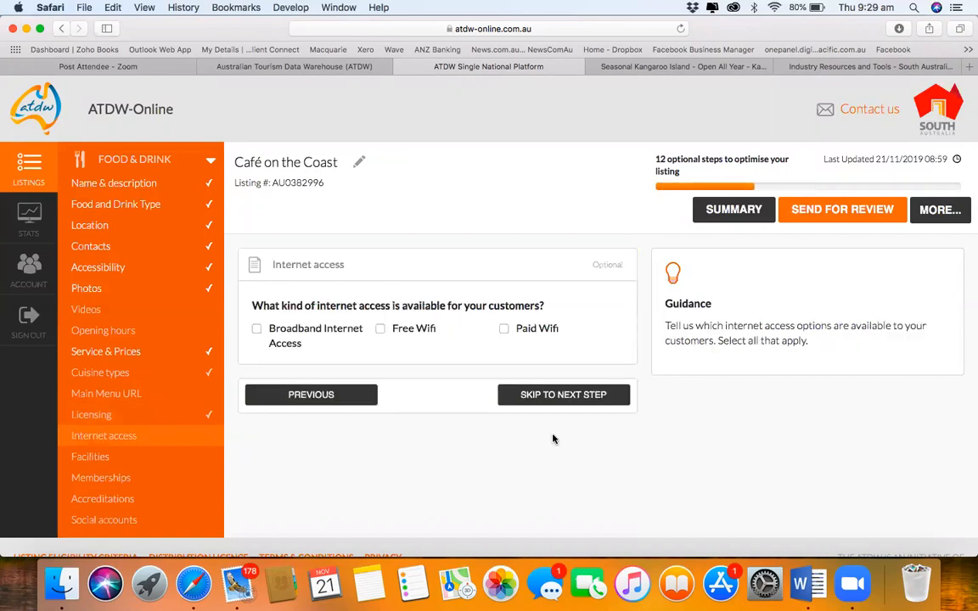
# Step: Record Free Wifi as the café's internet access
pyautogui.scroll(-2, 135, 449)
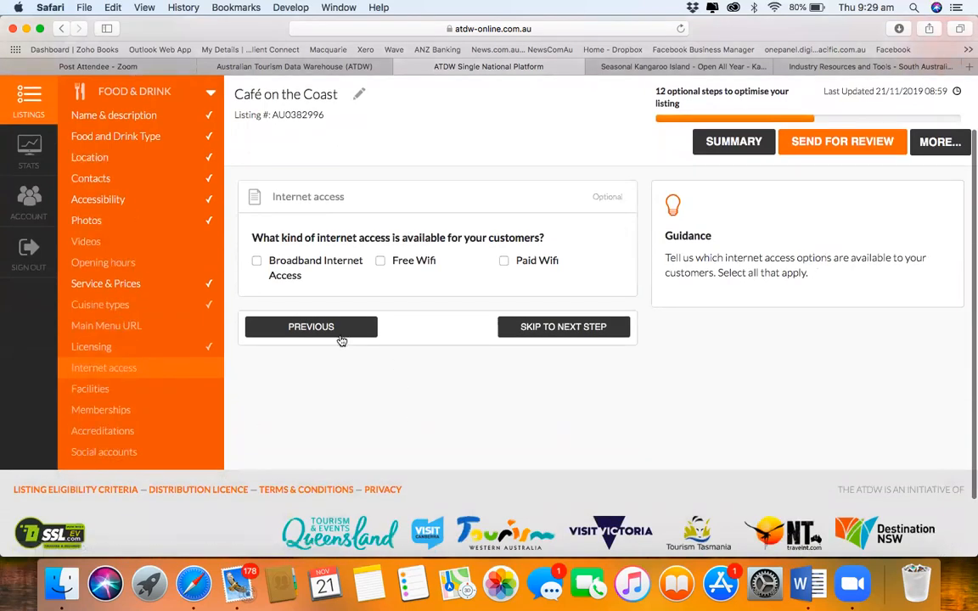
pyautogui.click(381, 262)
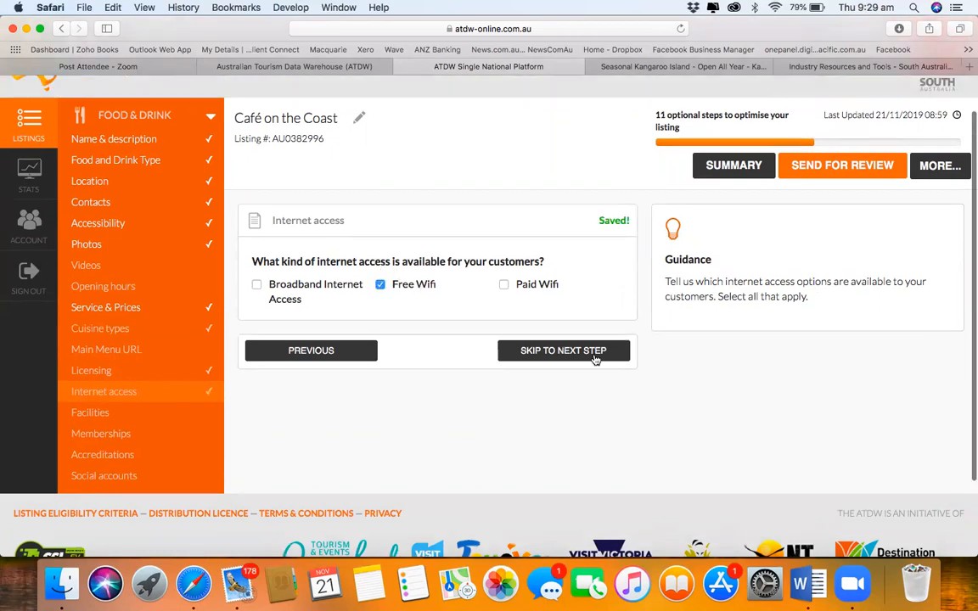
pyautogui.click(595, 357)
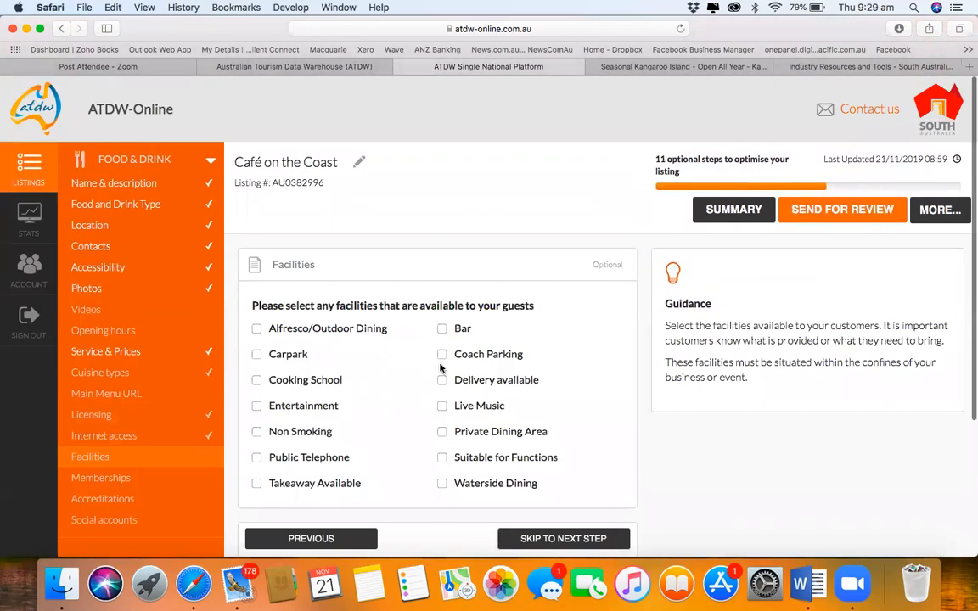
# Step: Add Alfresco/Outdoor Dining, Carpark, Non Smoking and Live Music as facilities
pyautogui.scroll(-1, 441, 367)
pyautogui.click(256, 304)
pyautogui.click(257, 330)
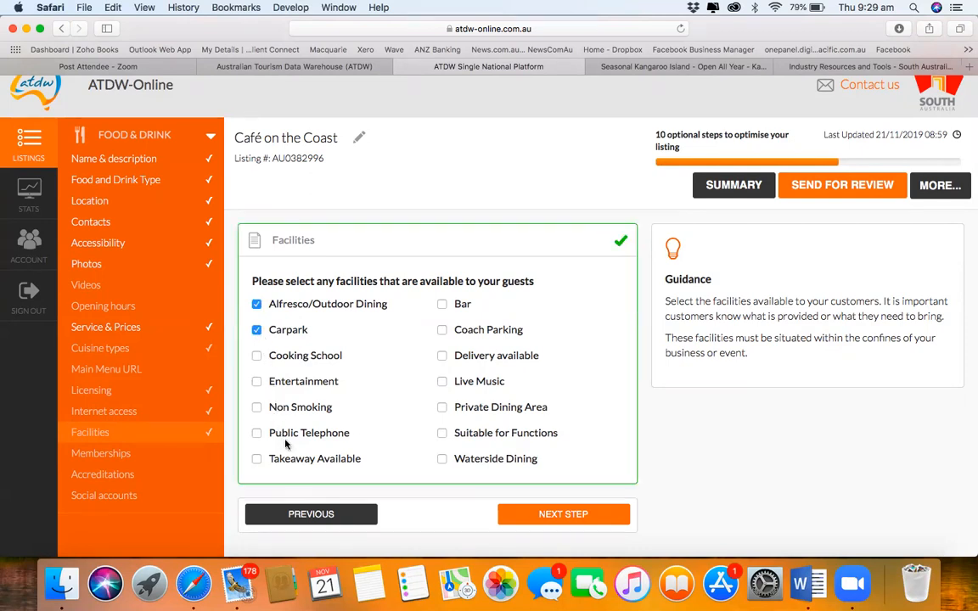
pyautogui.click(274, 408)
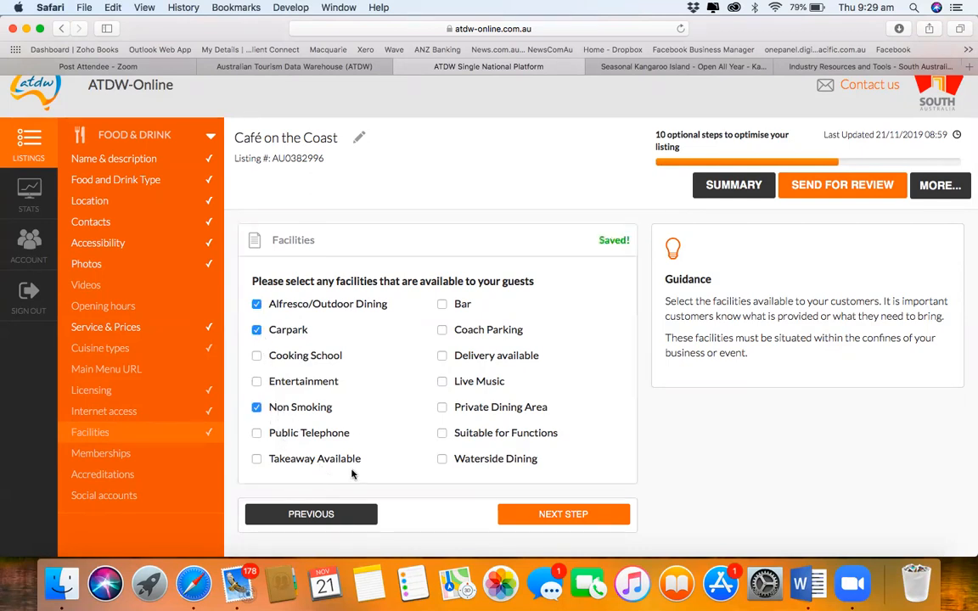
pyautogui.click(441, 381)
pyautogui.click(566, 512)
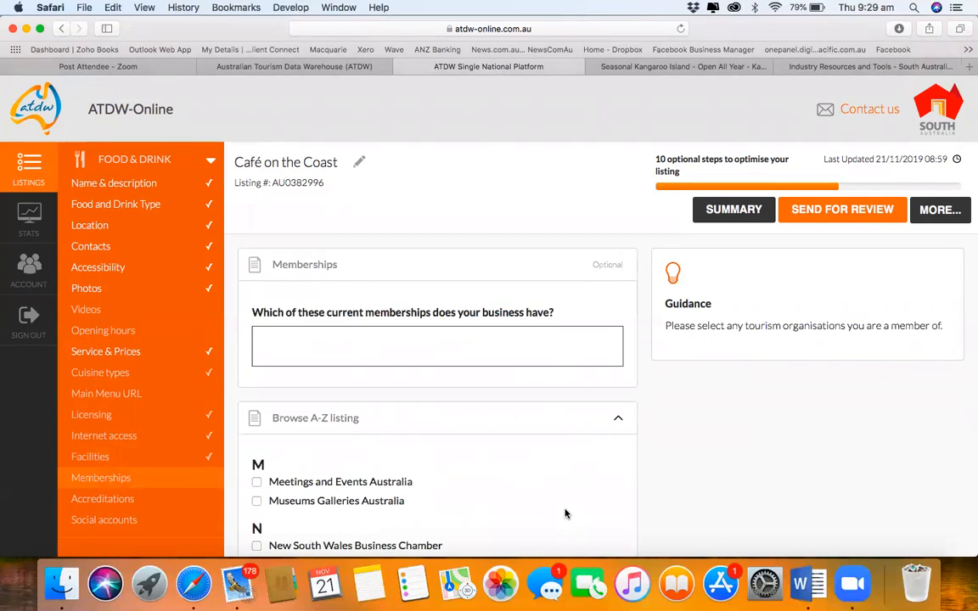
pyautogui.scroll(-5, 565, 513)
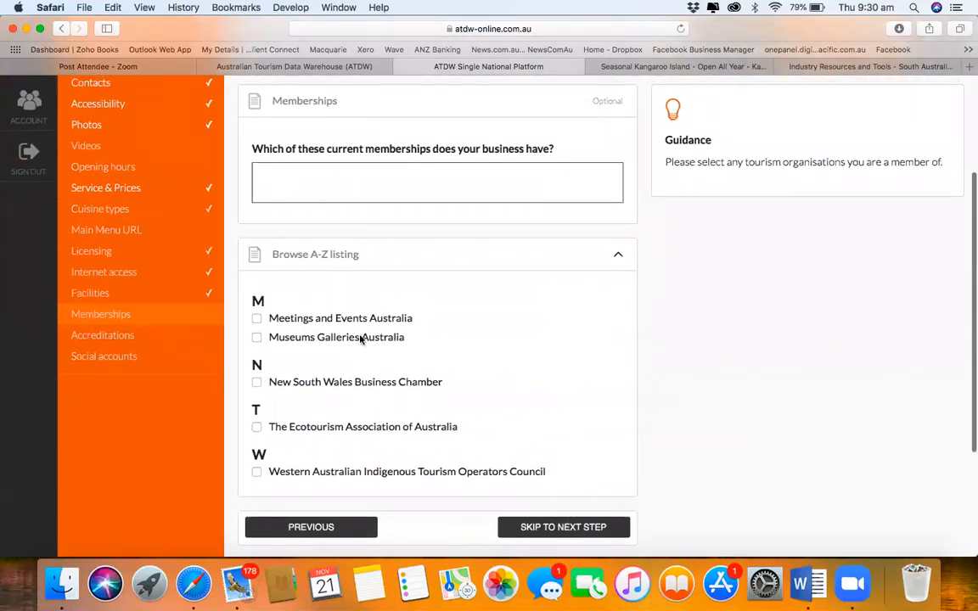
pyautogui.scroll(1, 329, 453)
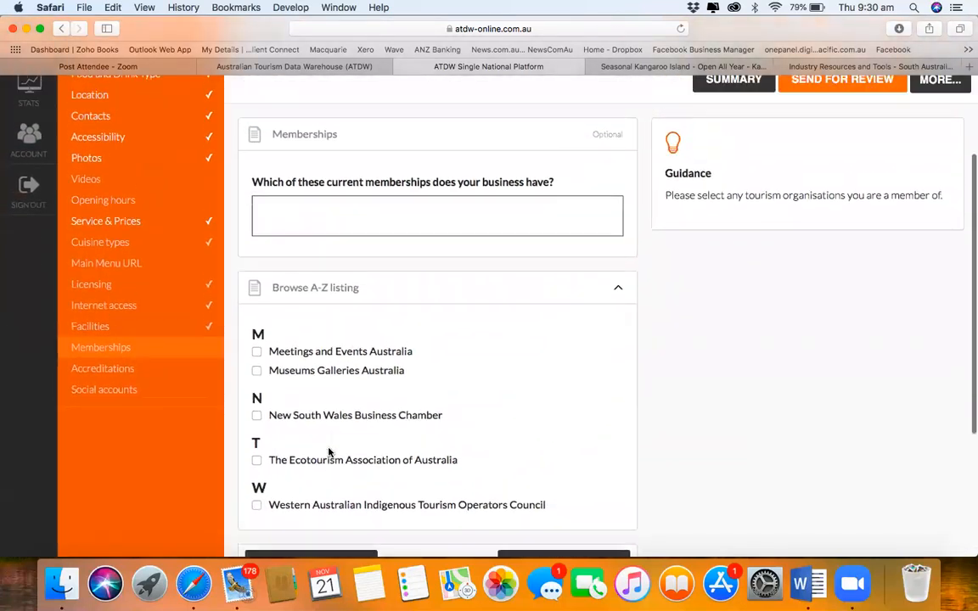
pyautogui.scroll(-3, 470, 415)
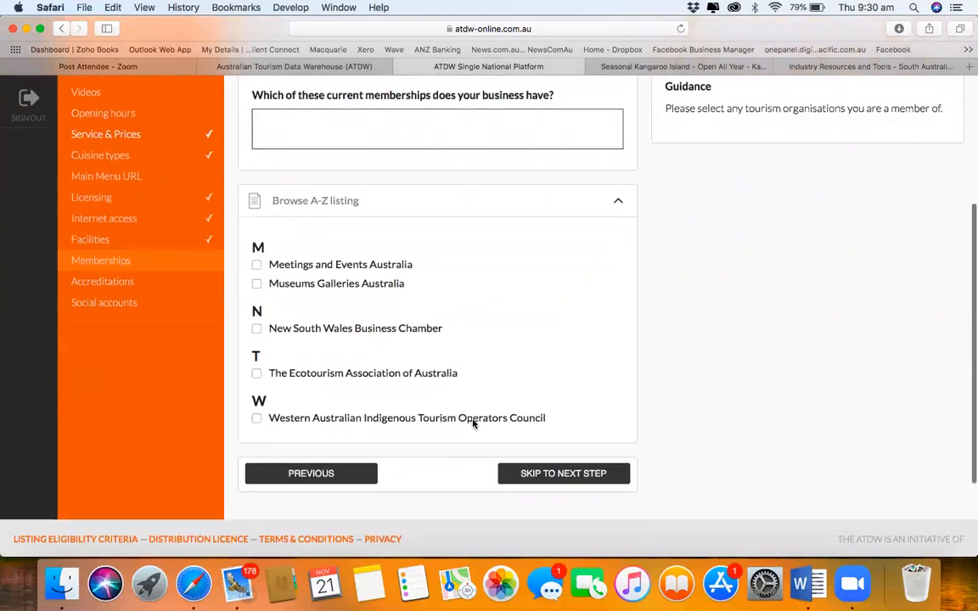
pyautogui.click(567, 474)
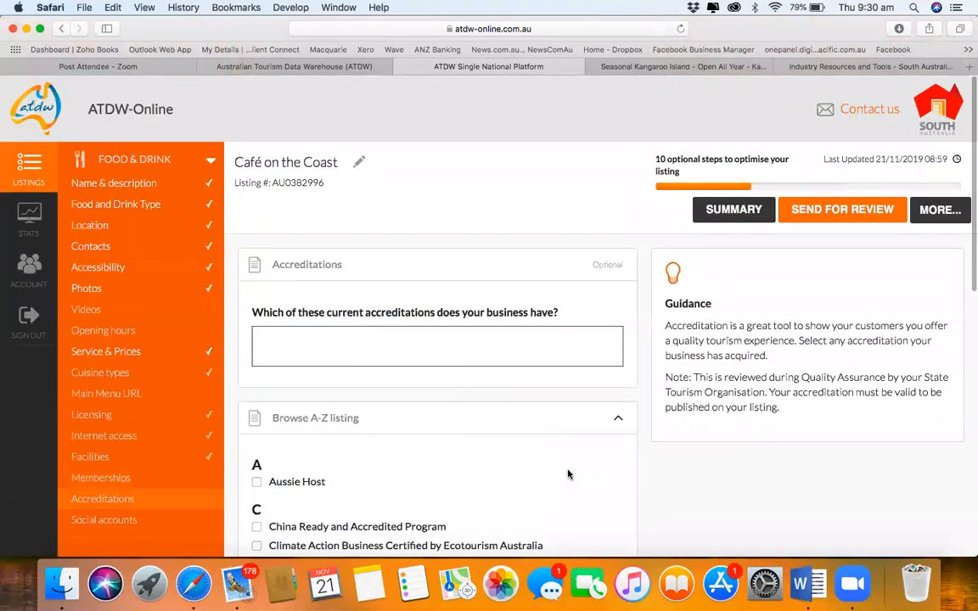
pyautogui.scroll(-1, 567, 473)
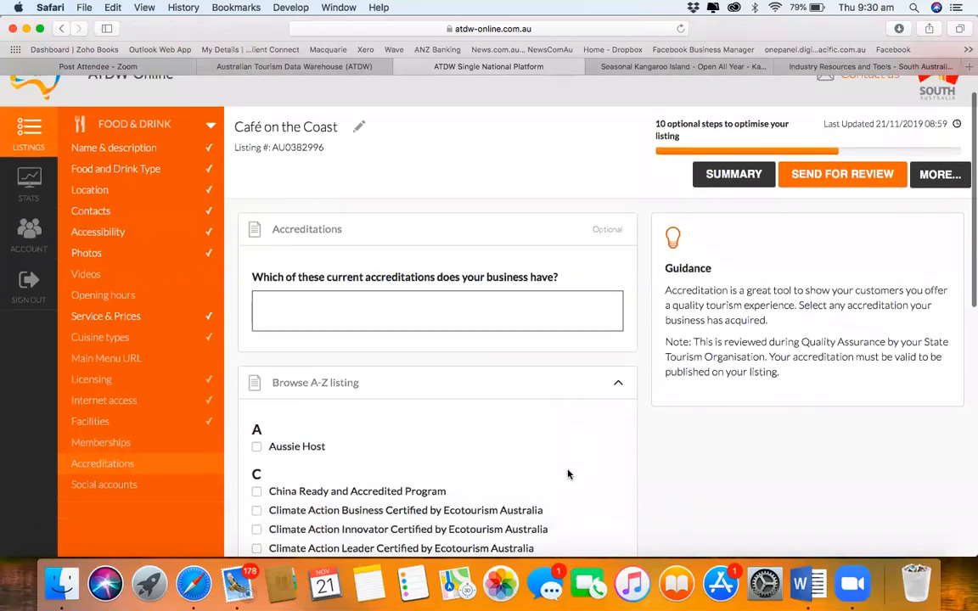
pyautogui.scroll(-8, 567, 473)
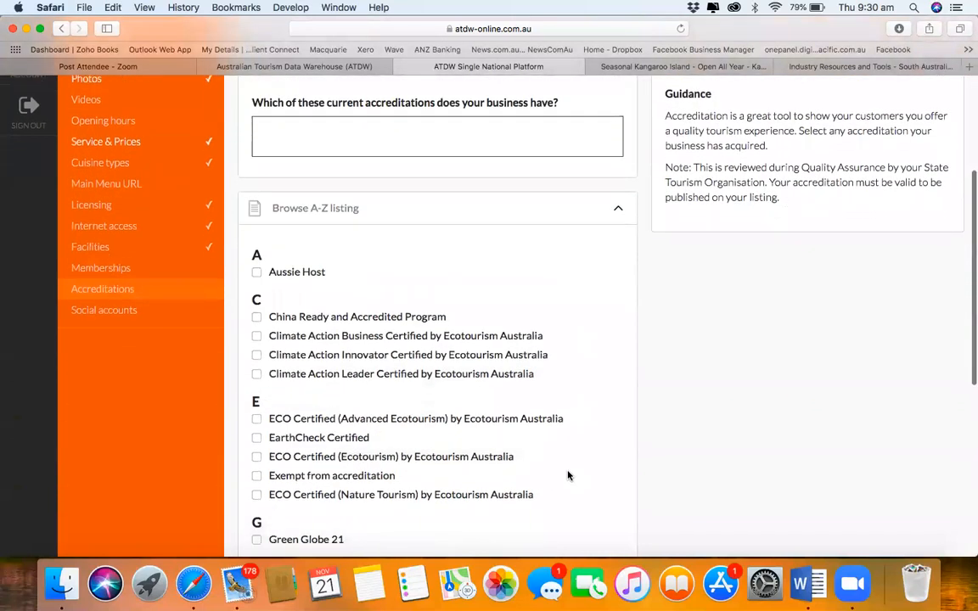
pyautogui.scroll(1, 568, 473)
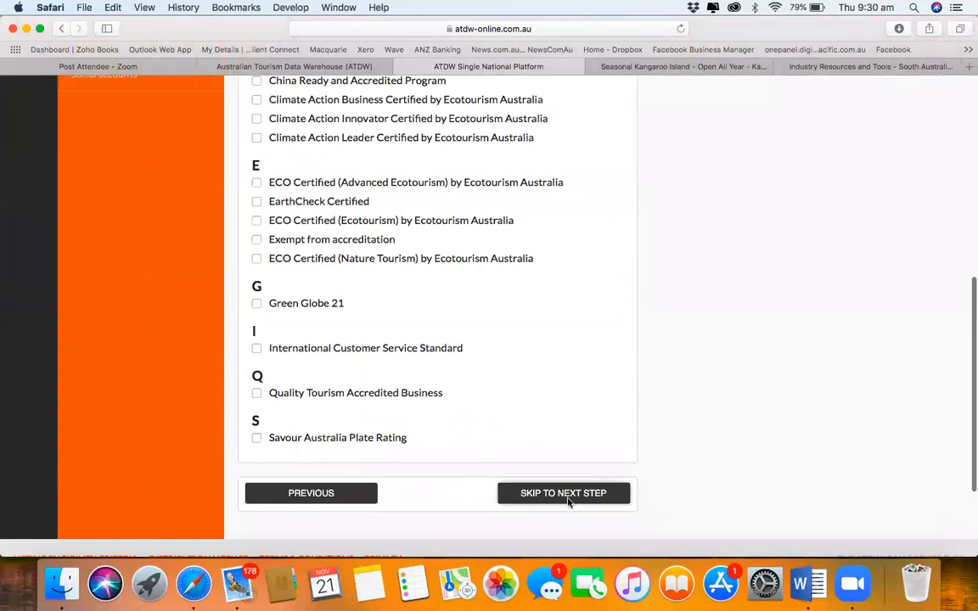
pyautogui.click(568, 495)
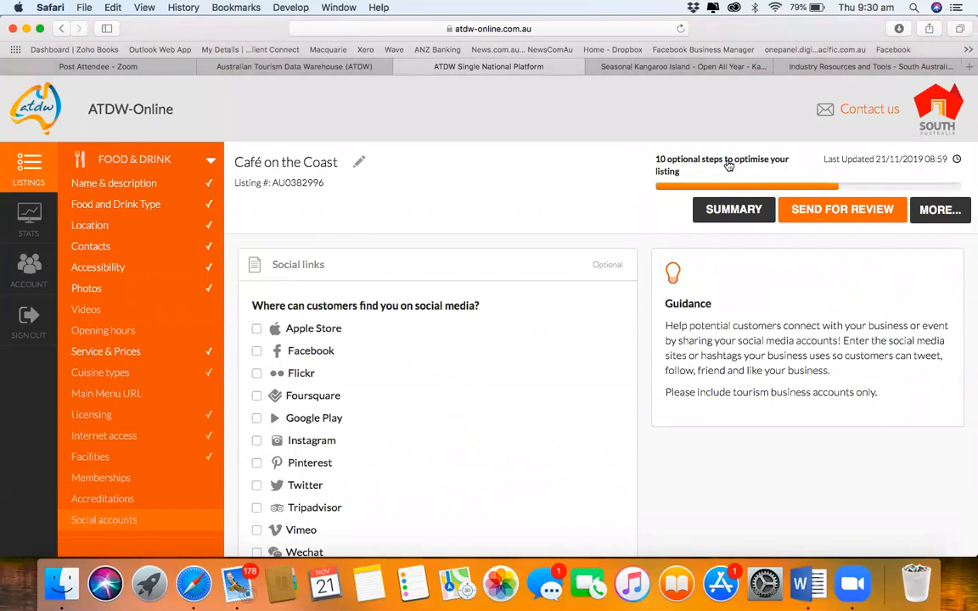
# Step: Add Facebook and Instagram as social links for the café
pyautogui.click(728, 166)
pyautogui.scroll(-3, 462, 378)
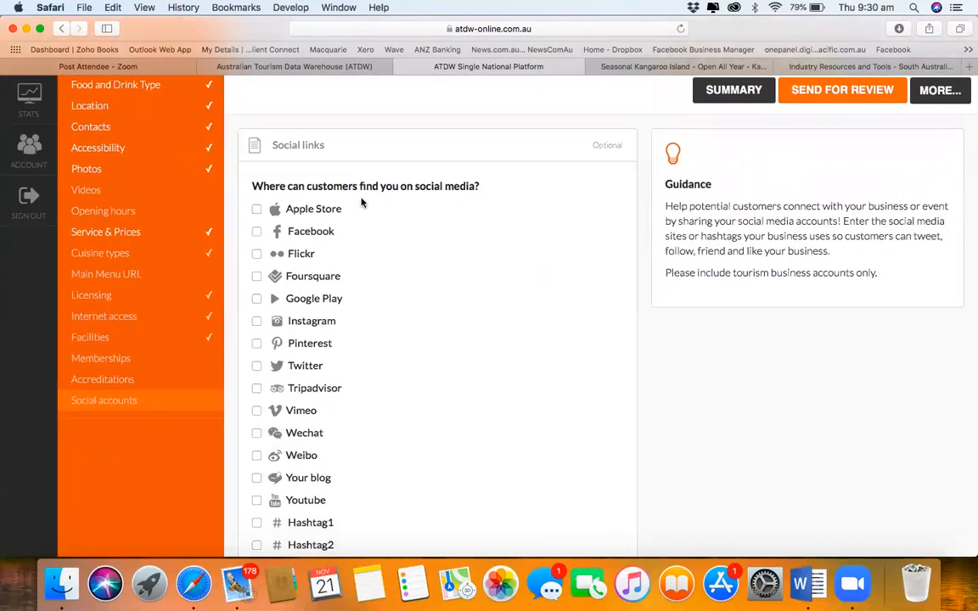
pyautogui.click(256, 232)
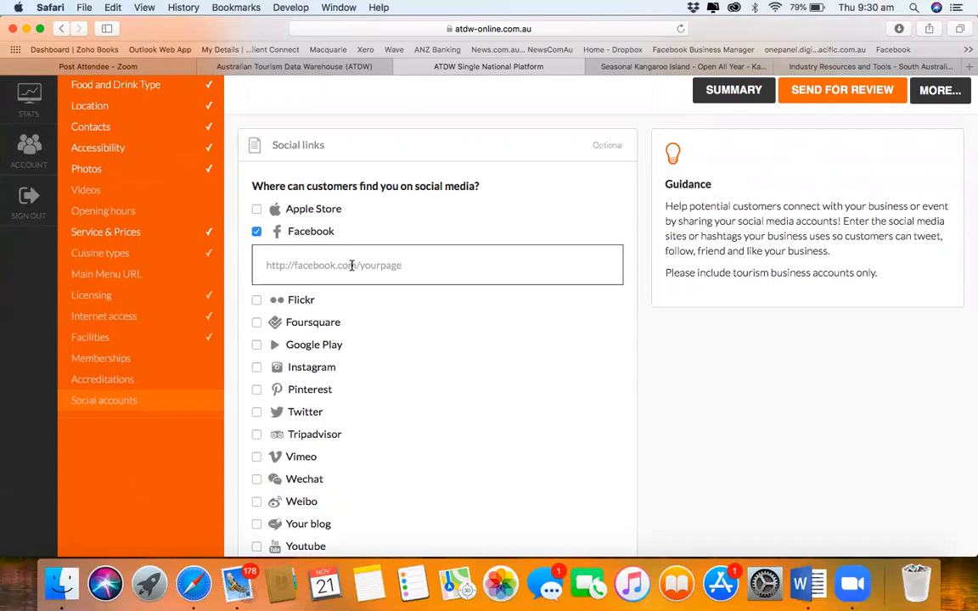
pyautogui.scroll(-1, 356, 270)
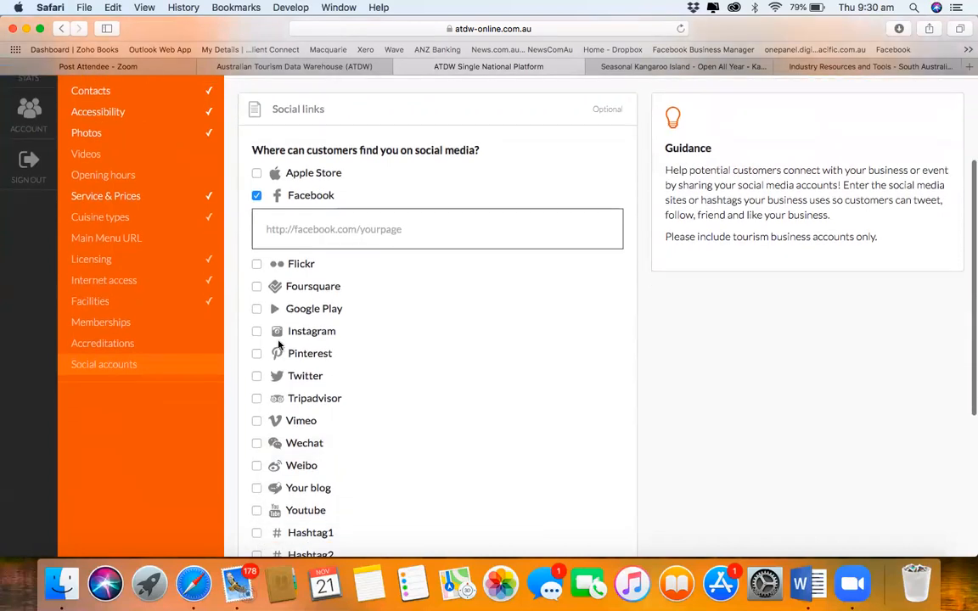
pyautogui.click(256, 331)
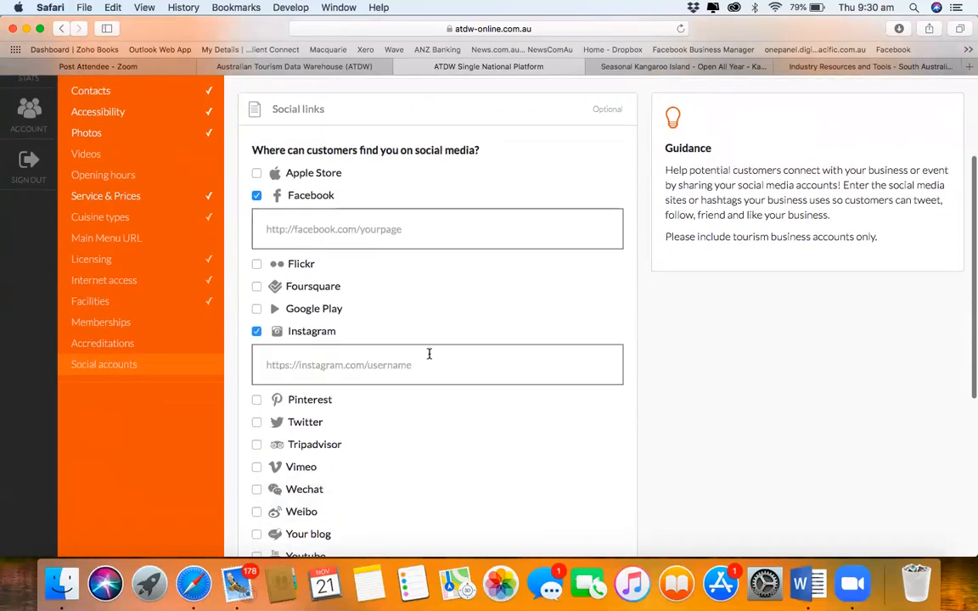
# Step: Add Tripadvisor, Wechat and Youtube as social links and move on to the summary
pyautogui.scroll(-3, 429, 357)
pyautogui.scroll(-2, 429, 358)
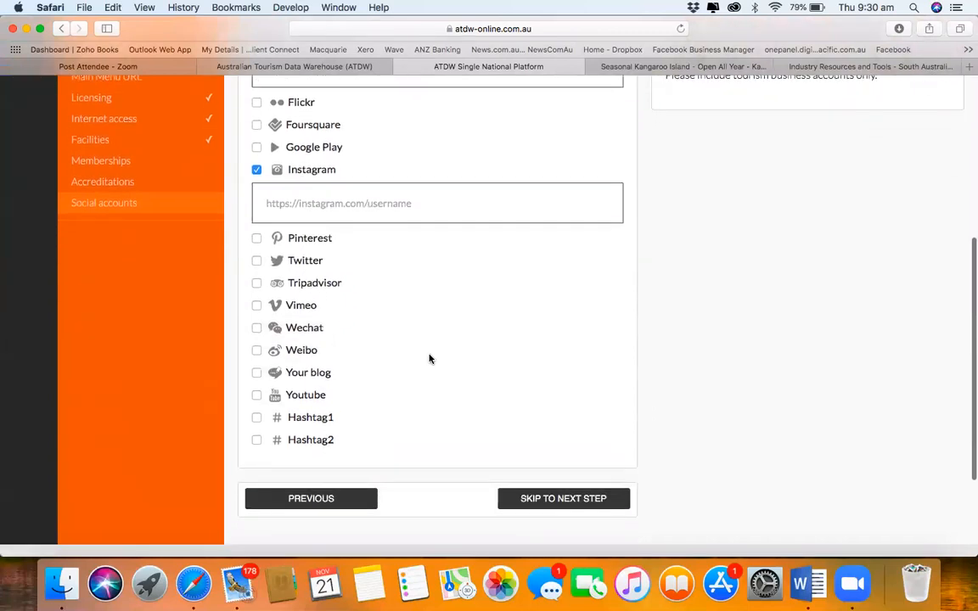
pyautogui.click(256, 283)
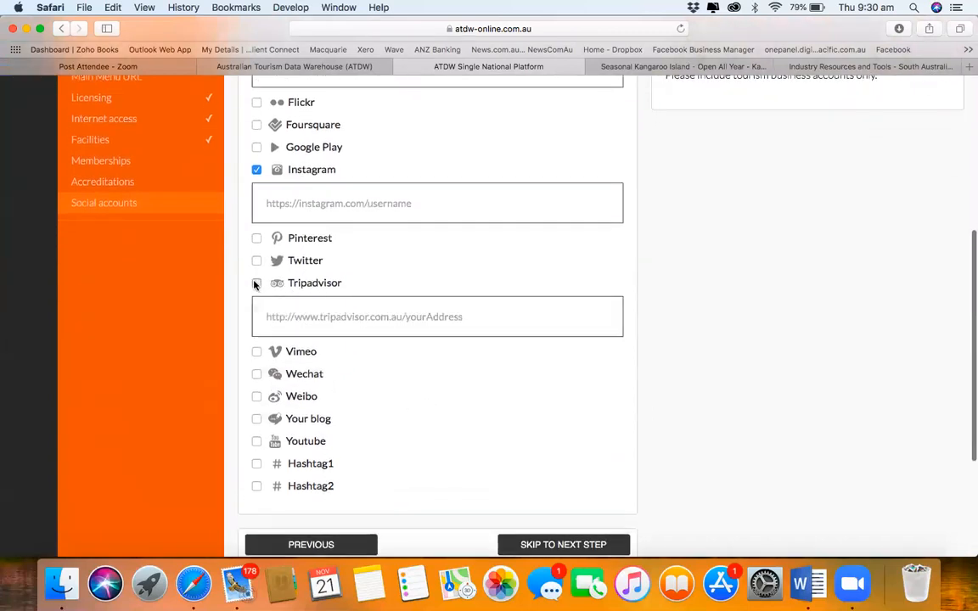
pyautogui.scroll(-1, 421, 416)
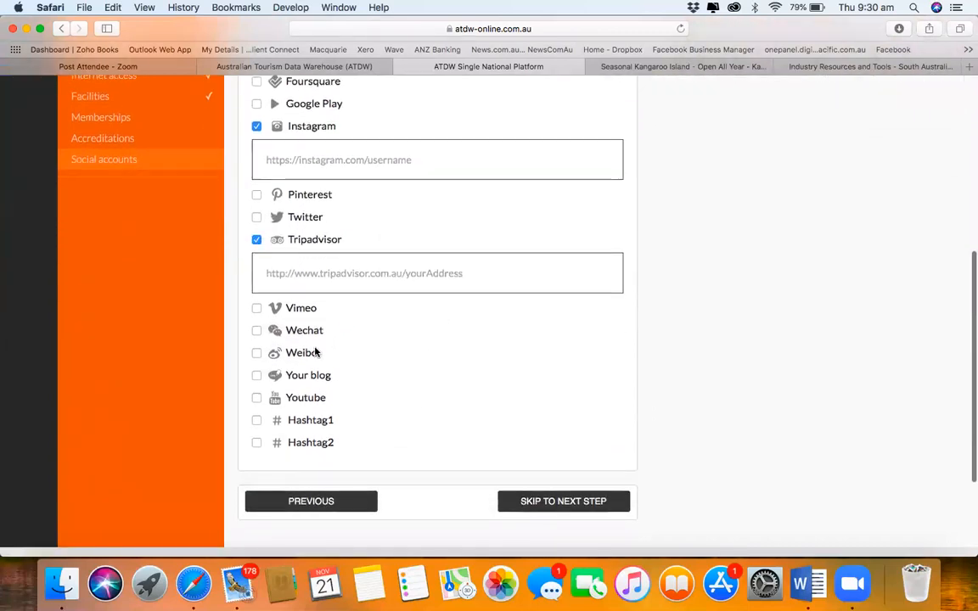
pyautogui.click(256, 330)
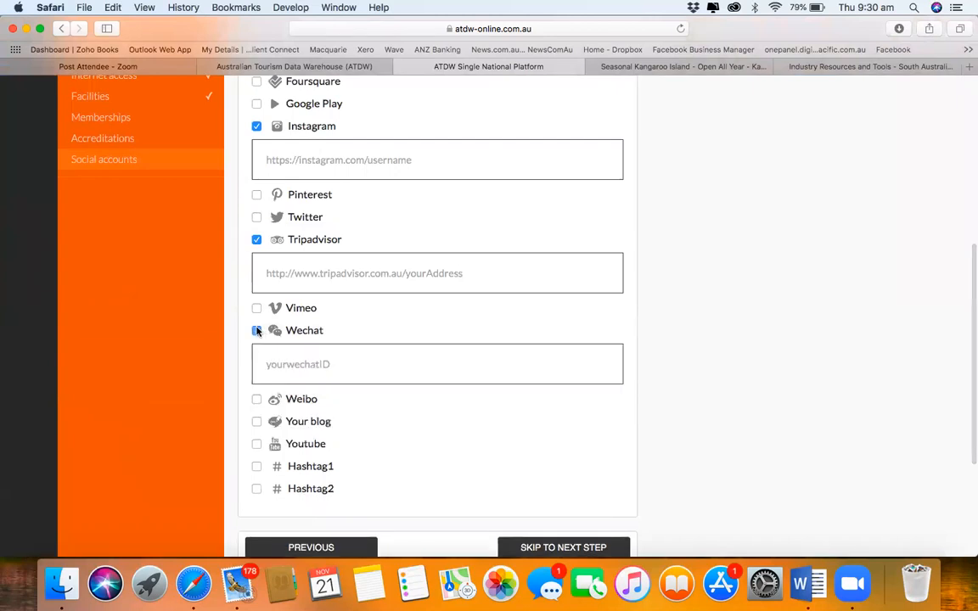
pyautogui.scroll(-1, 388, 395)
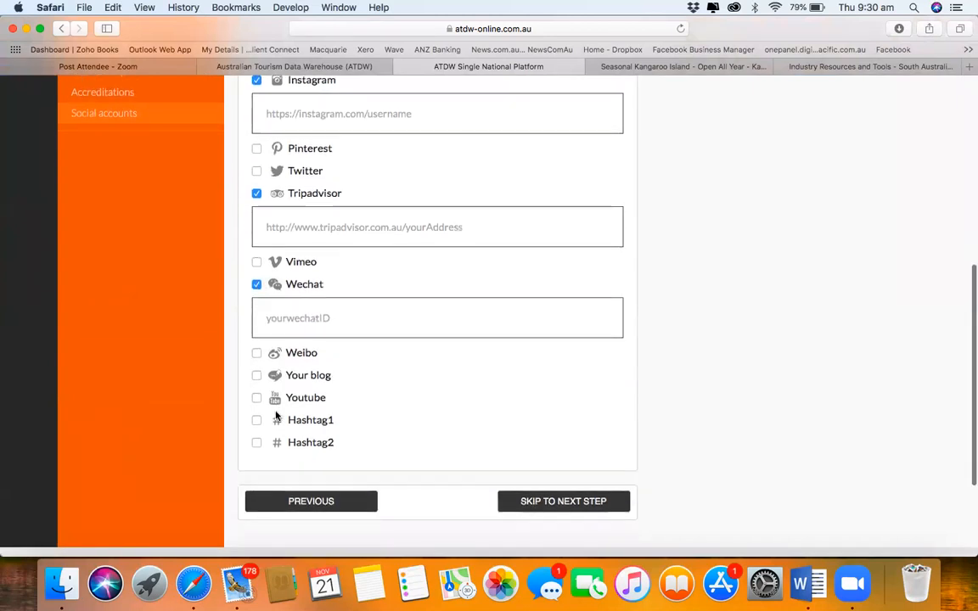
pyautogui.click(256, 398)
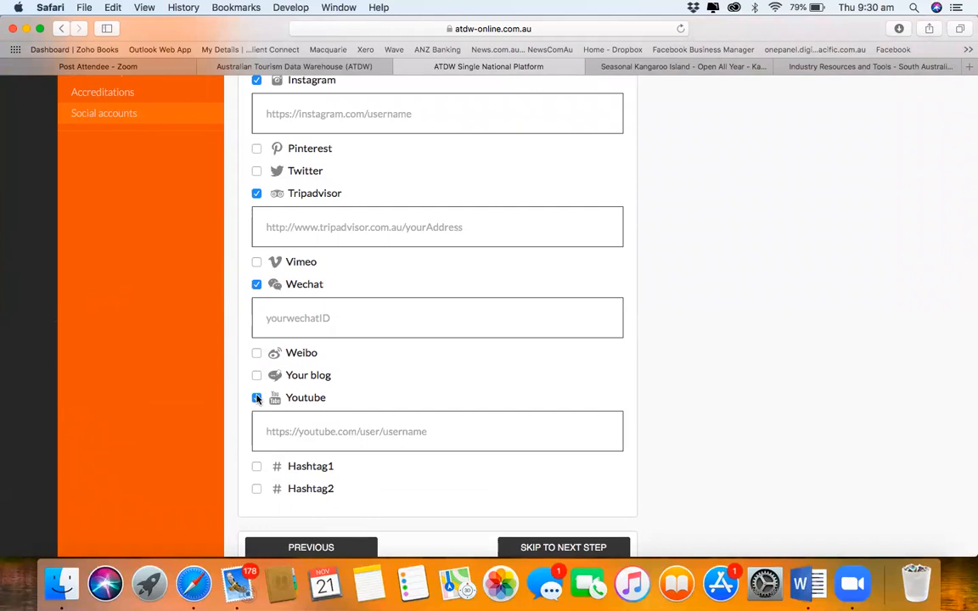
pyautogui.scroll(-3, 362, 425)
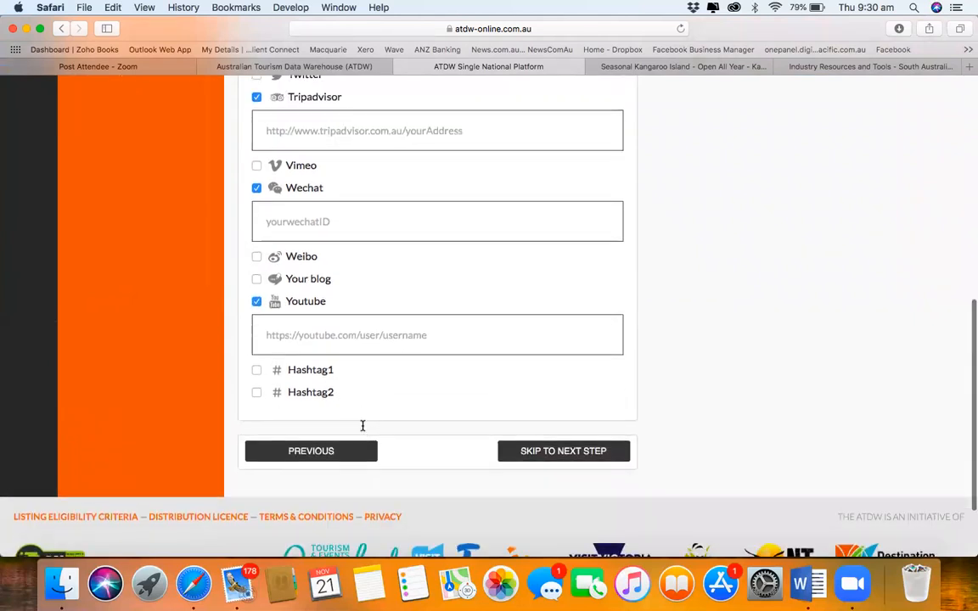
pyautogui.click(548, 453)
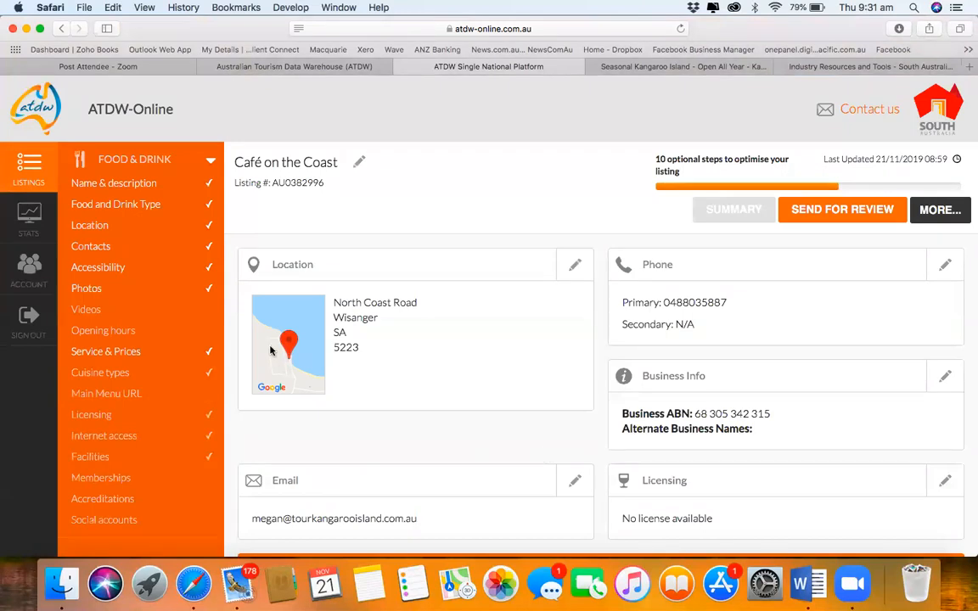
# Step: Scroll the Café on the Coast summary down to the Licensing card and edit it
pyautogui.scroll(-2, 212, 343)
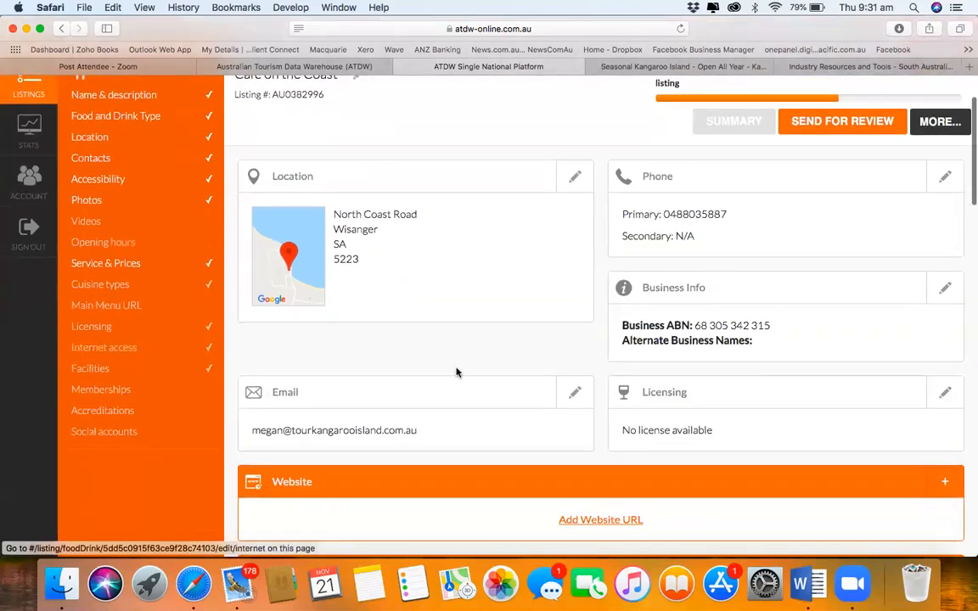
pyautogui.scroll(2, 456, 371)
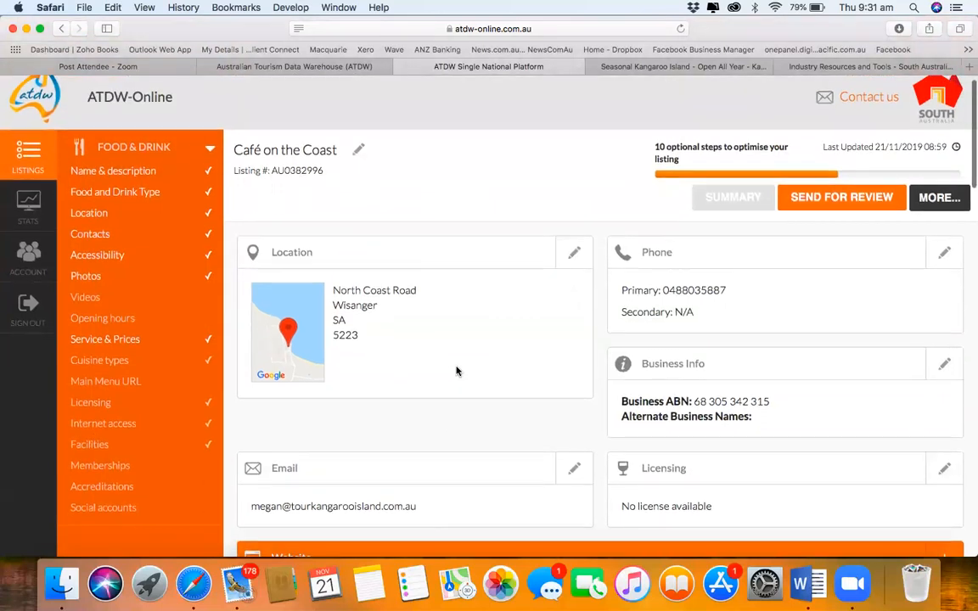
pyautogui.scroll(-2, 456, 371)
pyautogui.scroll(-1, 456, 371)
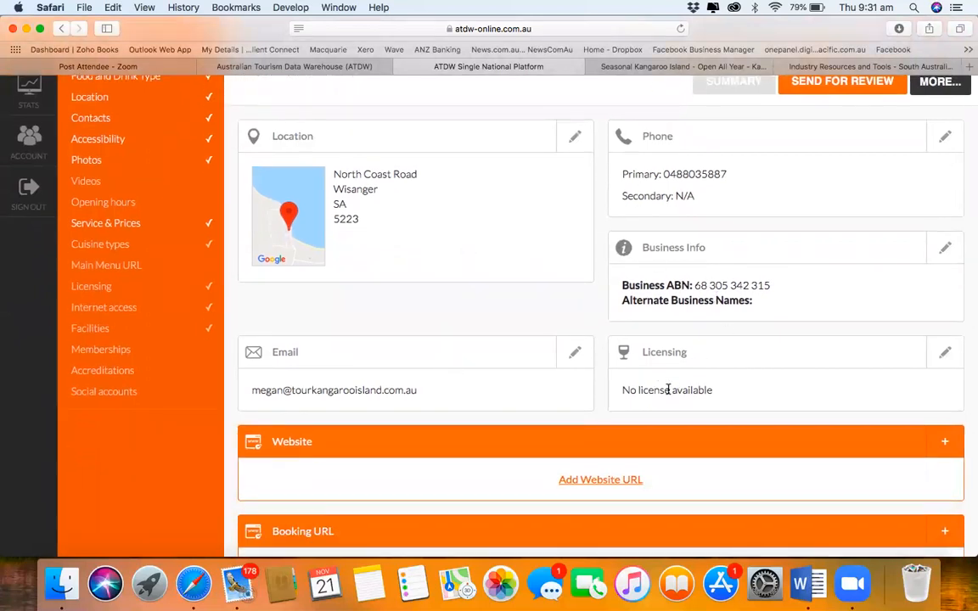
pyautogui.scroll(-3, 668, 389)
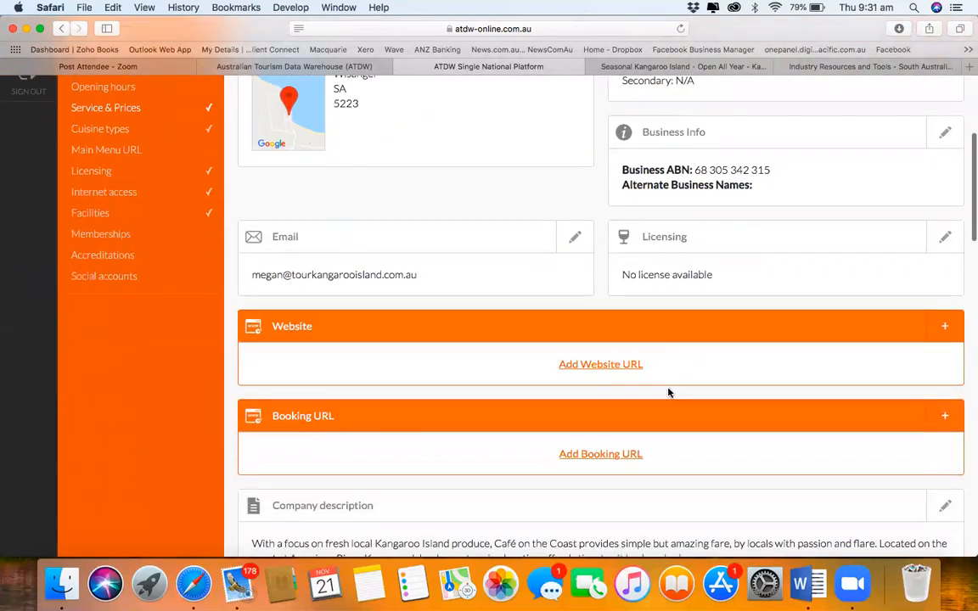
pyautogui.scroll(-1, 668, 392)
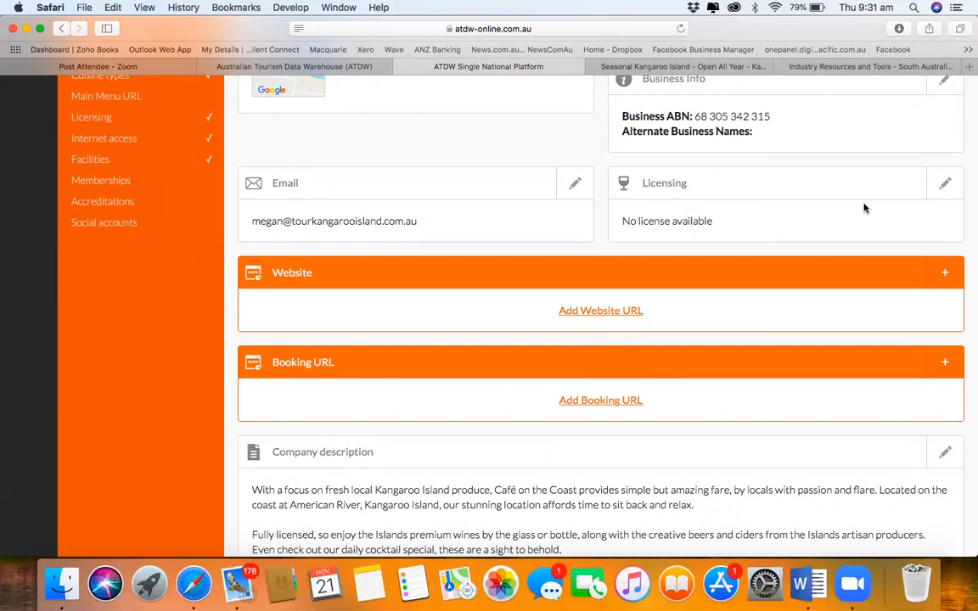
pyautogui.click(944, 185)
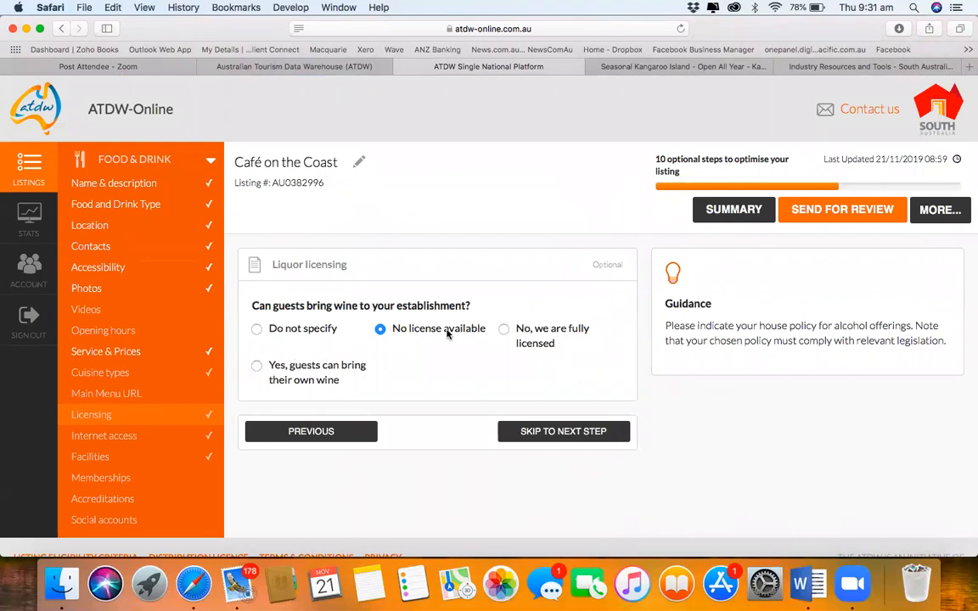
# Step: Allow guests to bring their own wine, then skip through Internet access, Facilities, Memberships and Accreditations
pyautogui.click(255, 368)
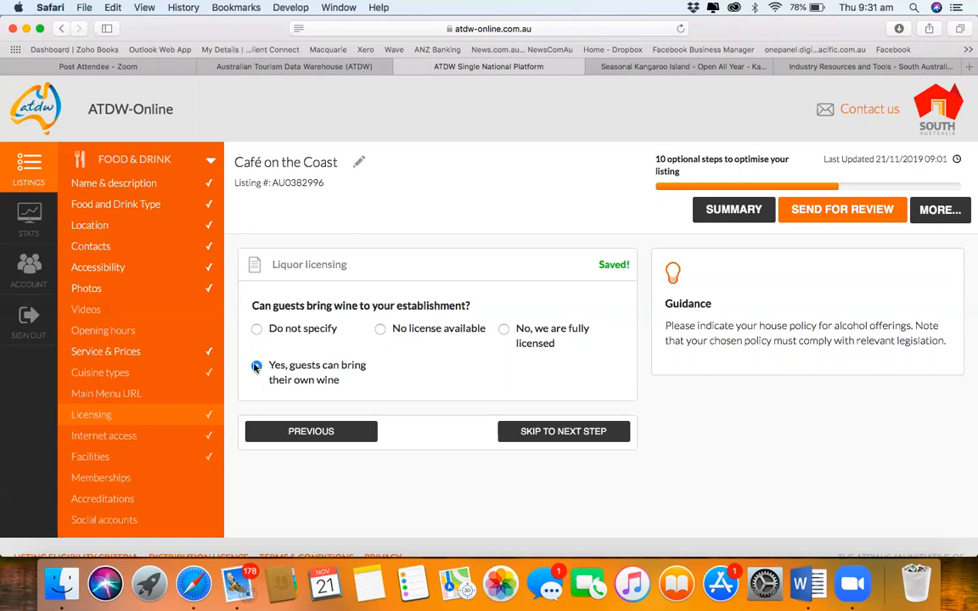
pyautogui.click(559, 433)
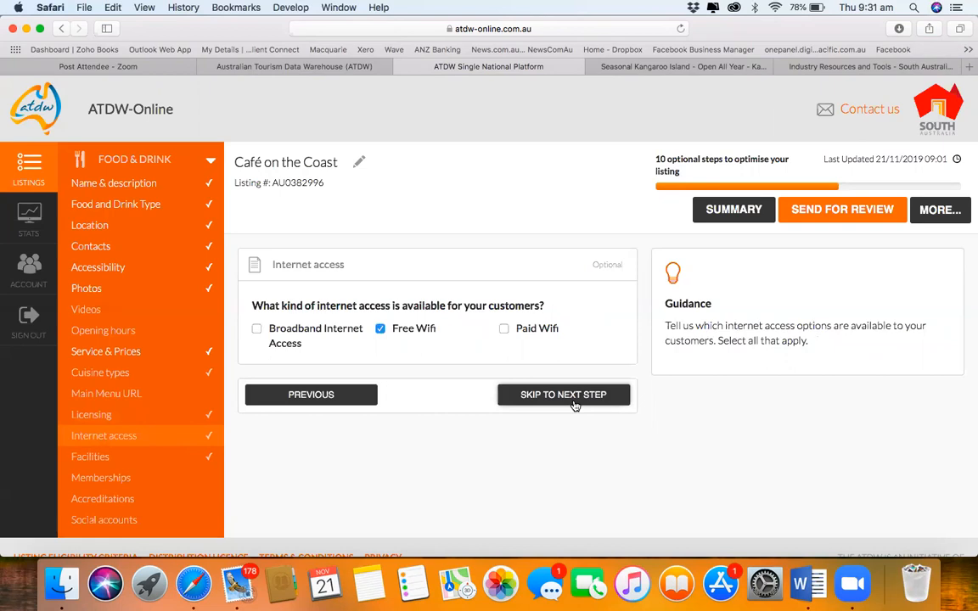
pyautogui.click(574, 404)
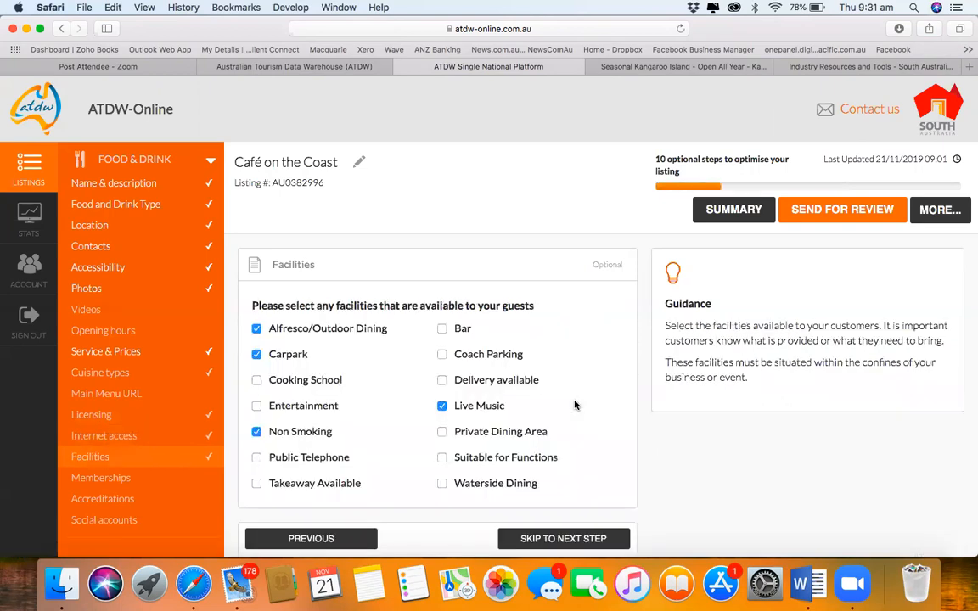
pyautogui.click(537, 538)
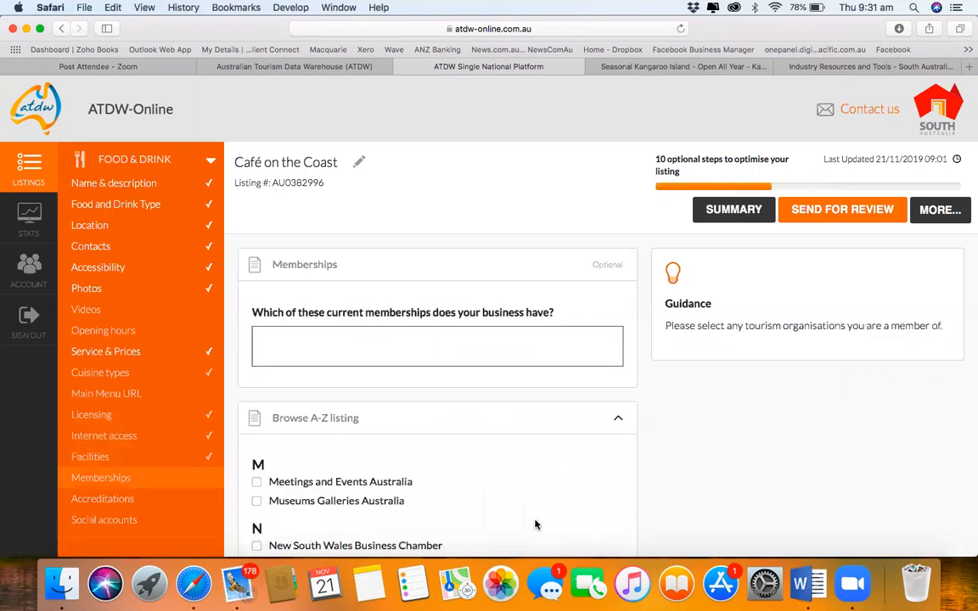
pyautogui.scroll(-5, 538, 526)
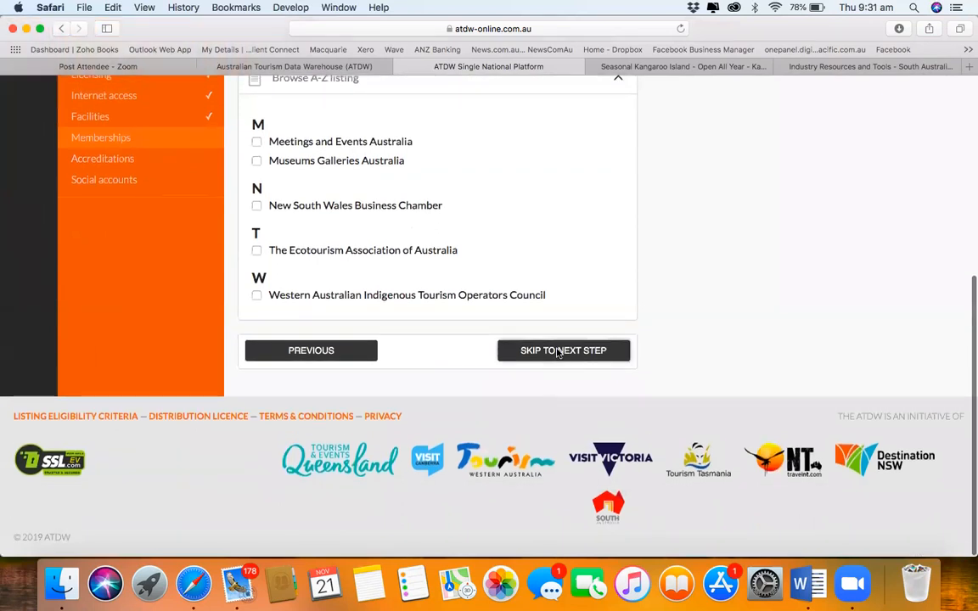
pyautogui.click(557, 351)
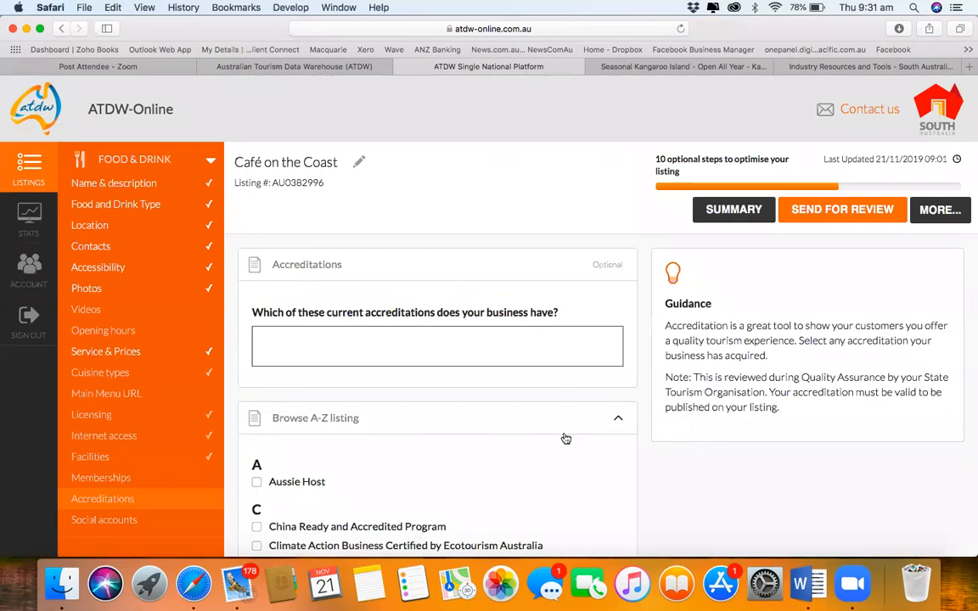
pyautogui.scroll(-10, 560, 441)
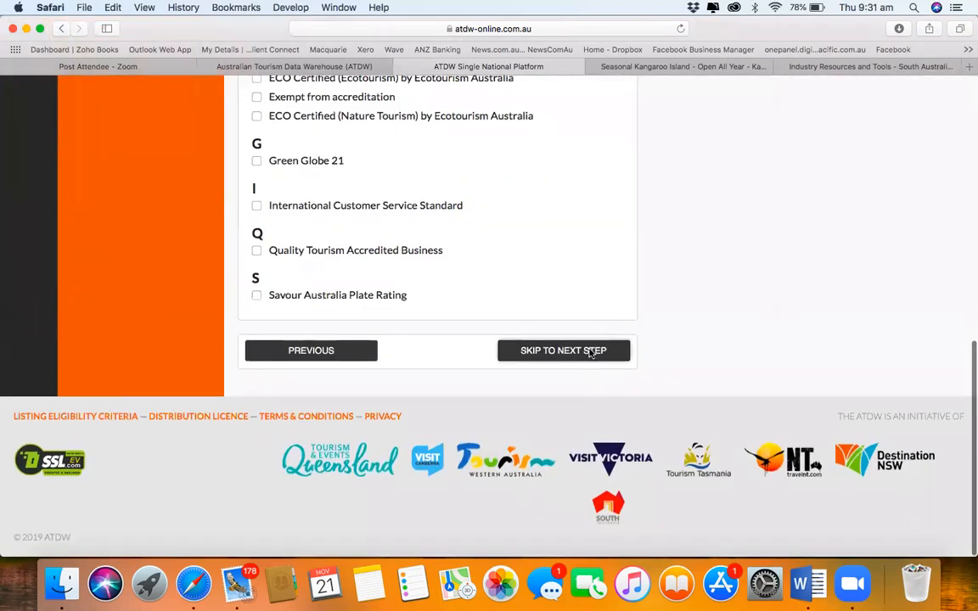
pyautogui.click(563, 350)
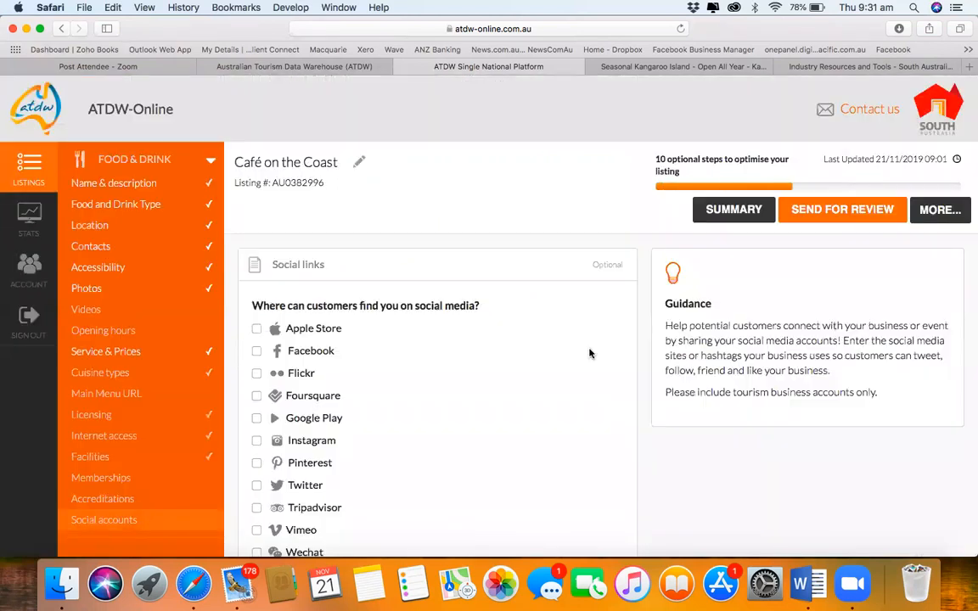
pyautogui.scroll(-10, 590, 353)
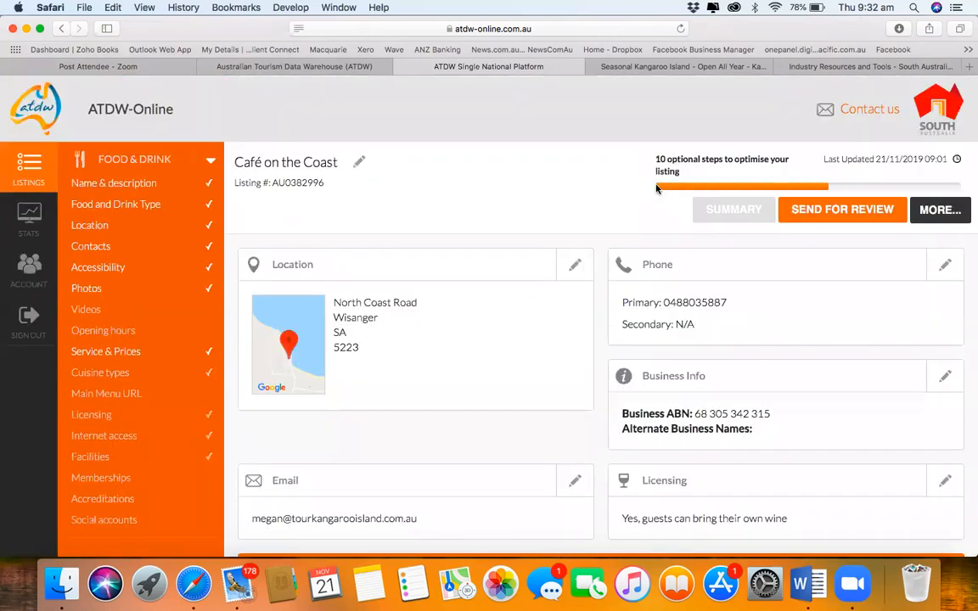
# Step: Tick Hashtag1 and Hashtag2 under Social accounts, leaving them blank, and return to the summary
pyautogui.scroll(-5, 640, 462)
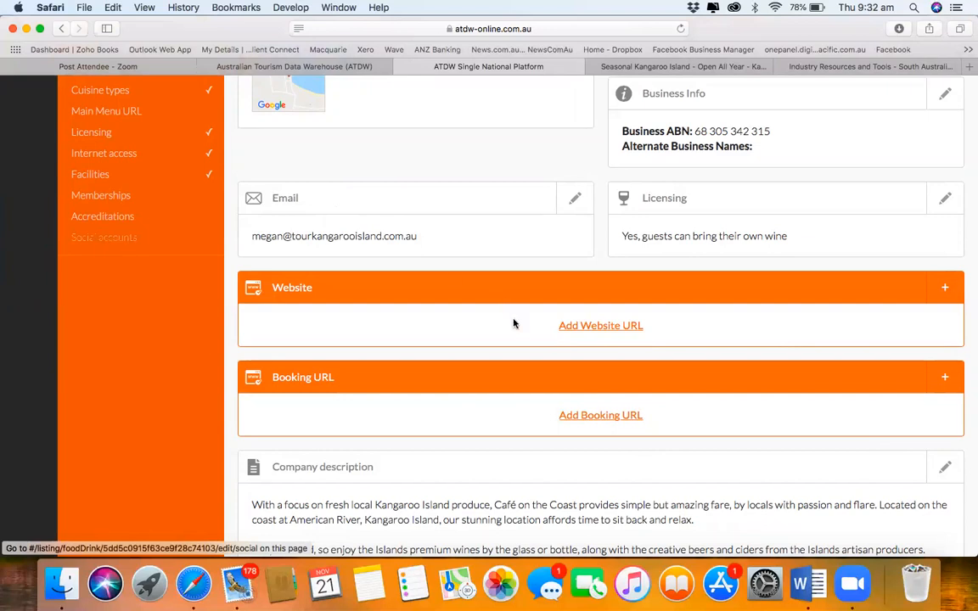
pyautogui.scroll(-10, 515, 324)
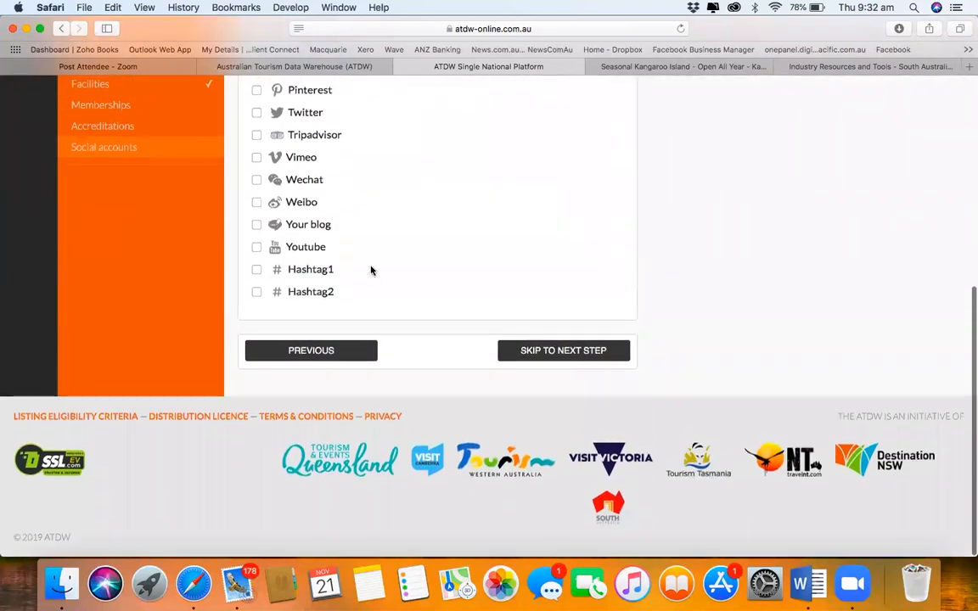
pyautogui.click(257, 270)
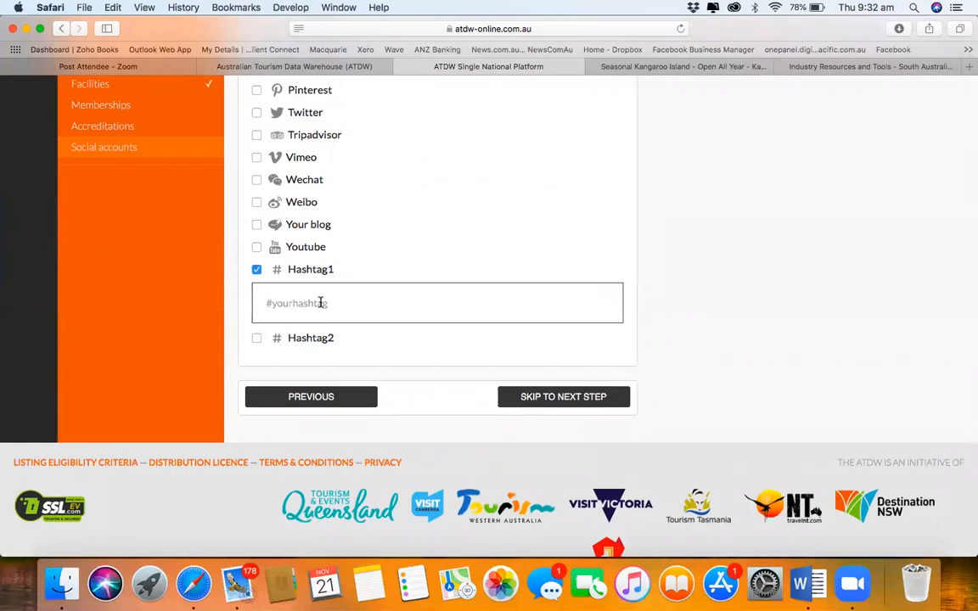
pyautogui.scroll(5, 320, 303)
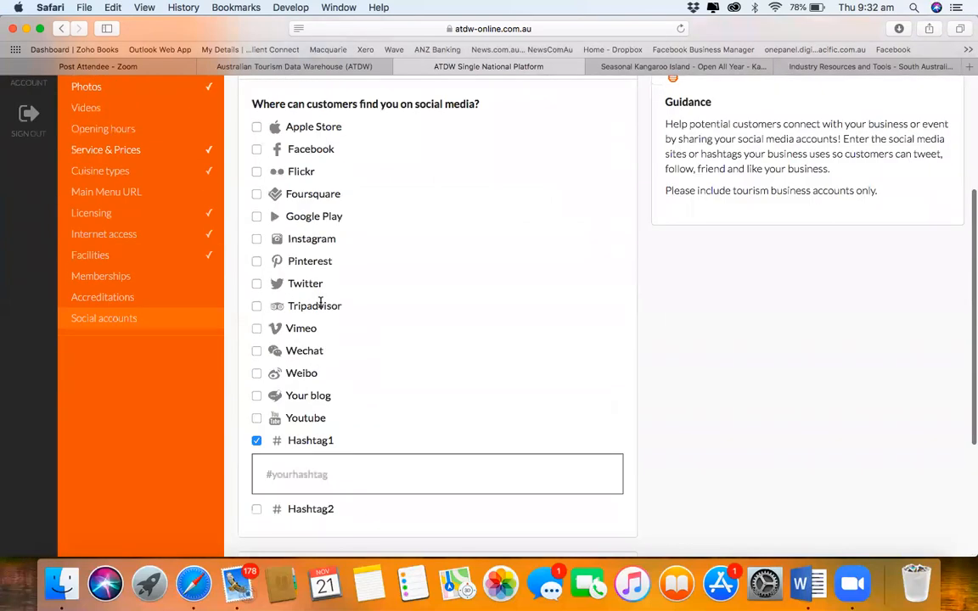
pyautogui.scroll(-5, 321, 303)
pyautogui.scroll(-2, 321, 306)
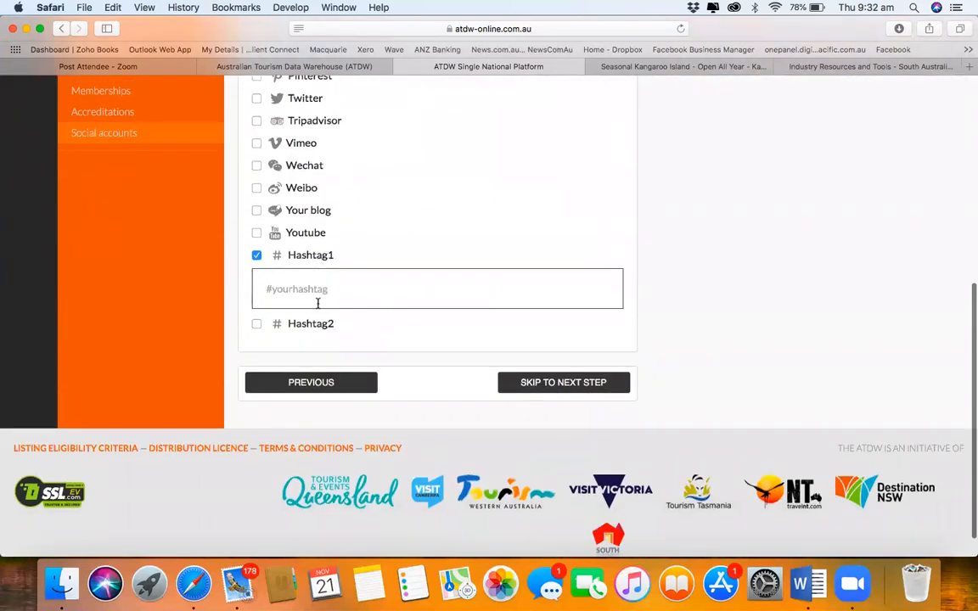
pyautogui.click(257, 324)
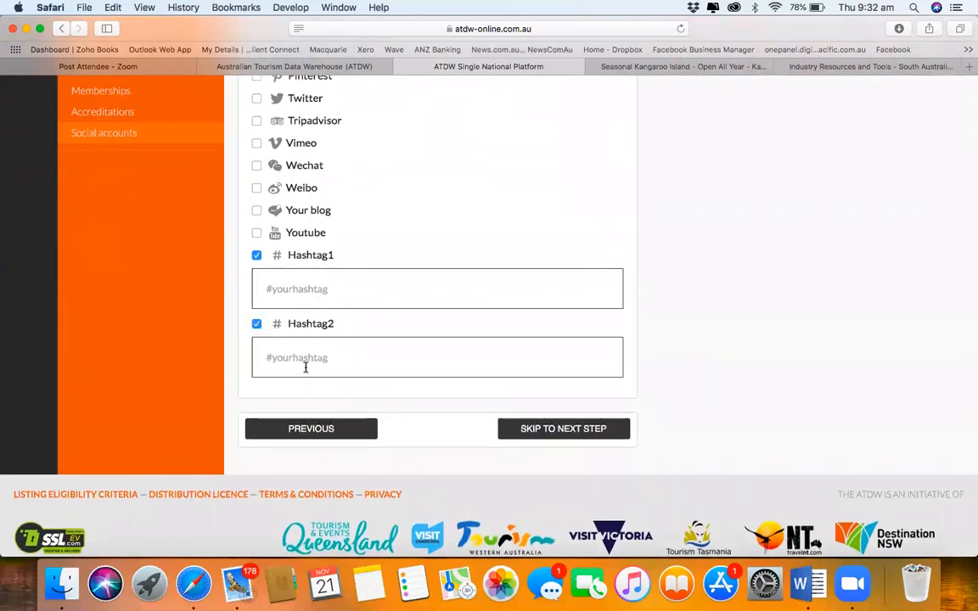
pyautogui.scroll(6, 382, 275)
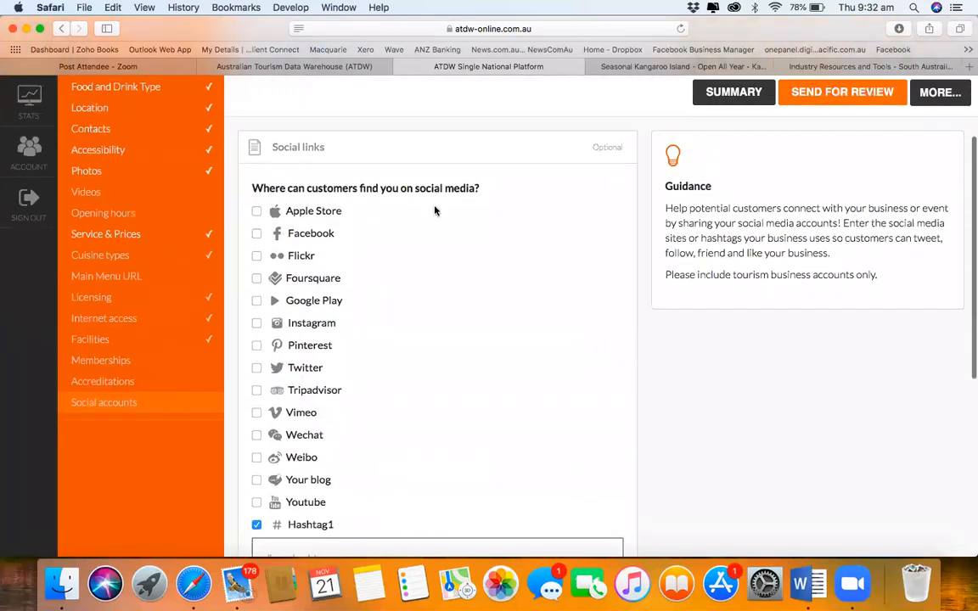
pyautogui.scroll(-6, 417, 351)
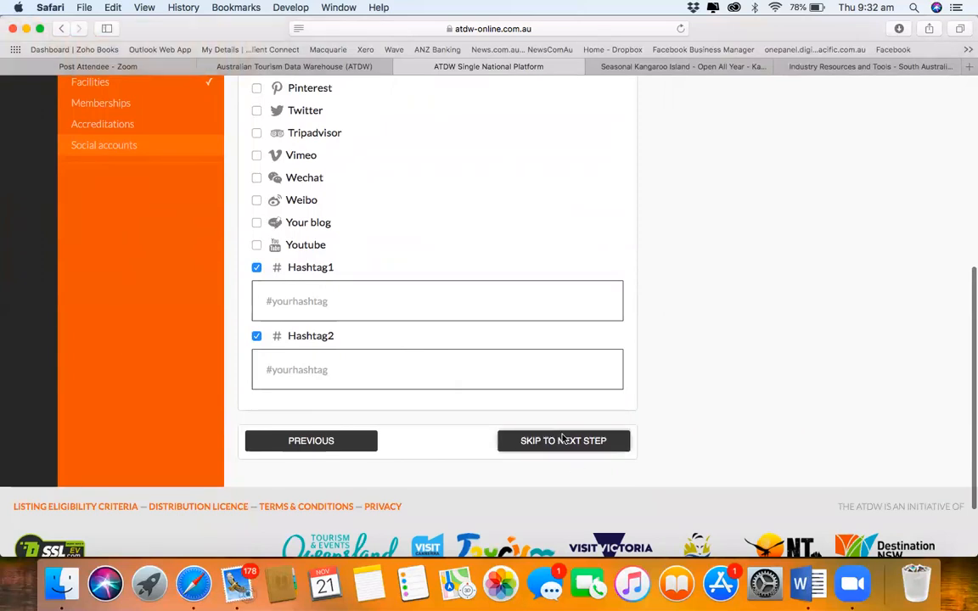
pyautogui.click(563, 440)
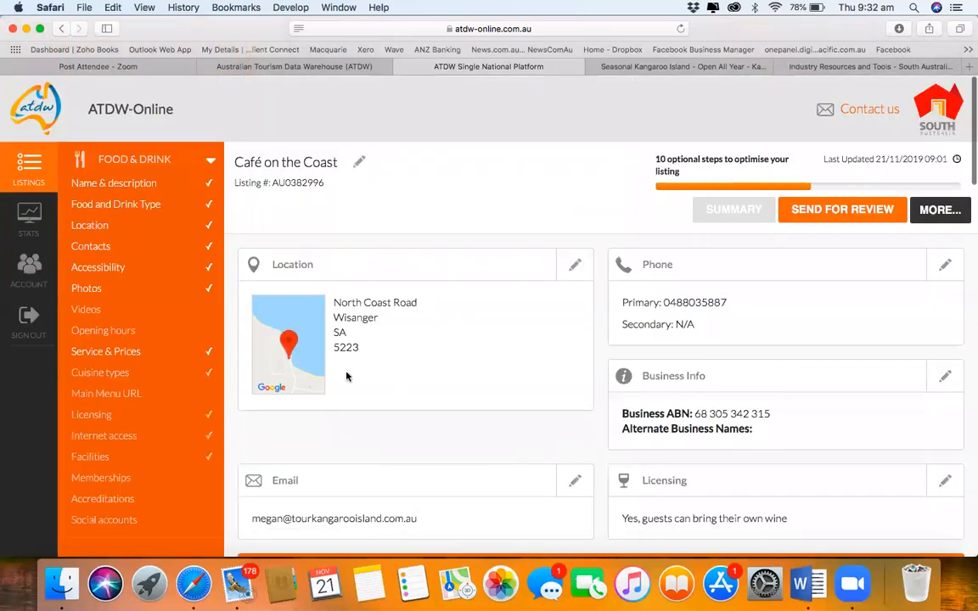
pyautogui.scroll(-4, 440, 332)
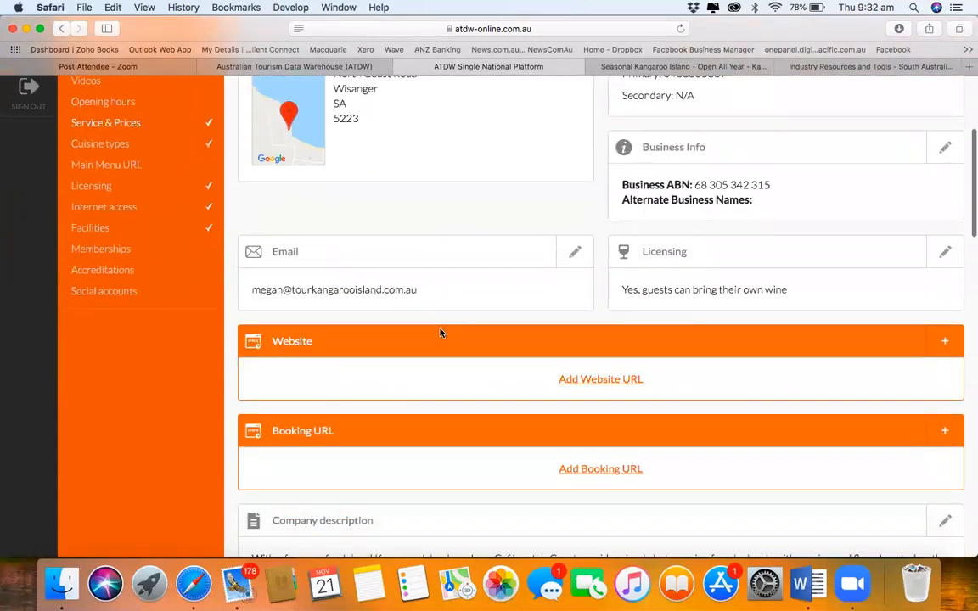
pyautogui.scroll(-6, 440, 333)
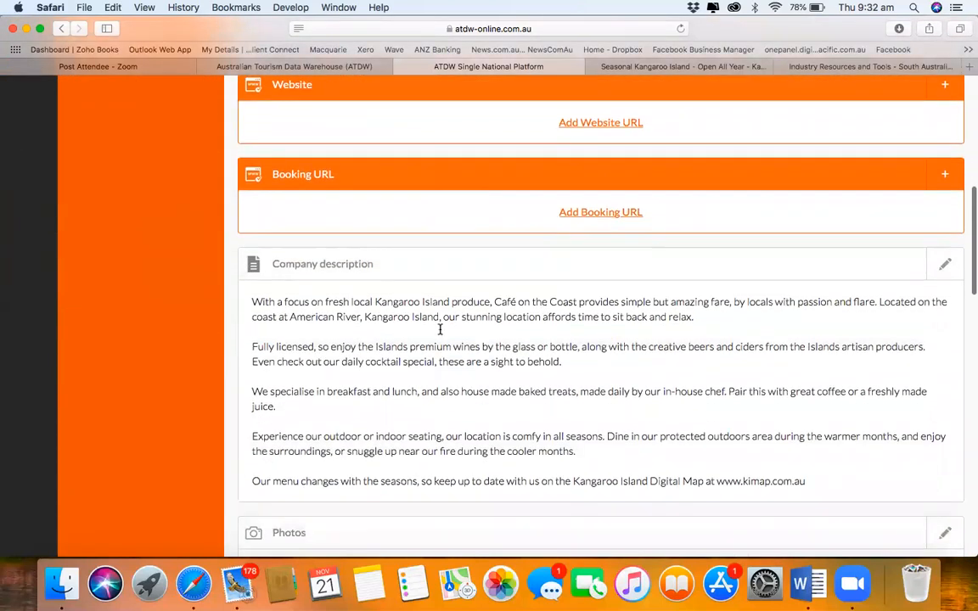
pyautogui.scroll(-9, 440, 329)
pyautogui.scroll(-4, 439, 331)
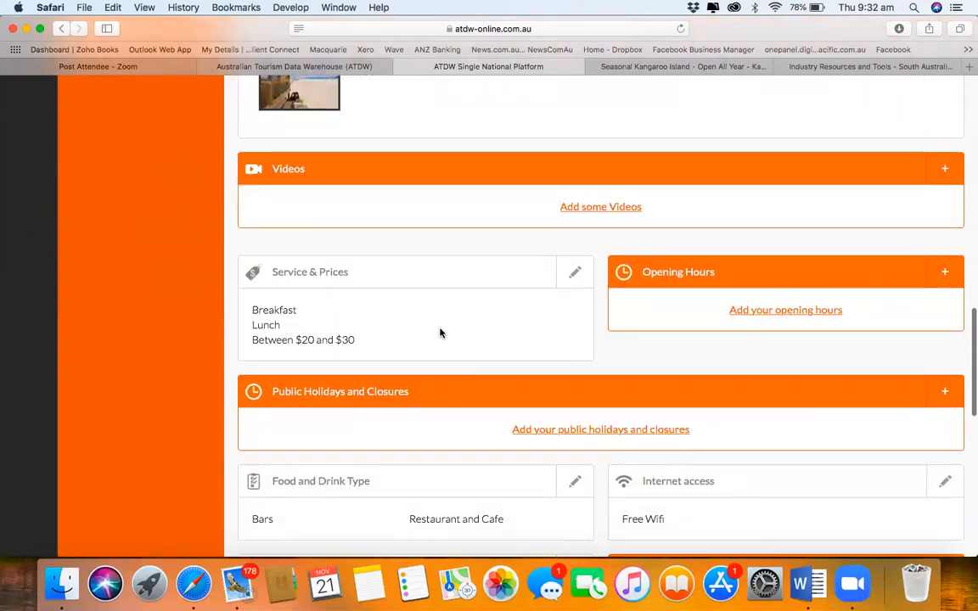
pyautogui.scroll(-7, 440, 333)
pyautogui.scroll(-8, 439, 332)
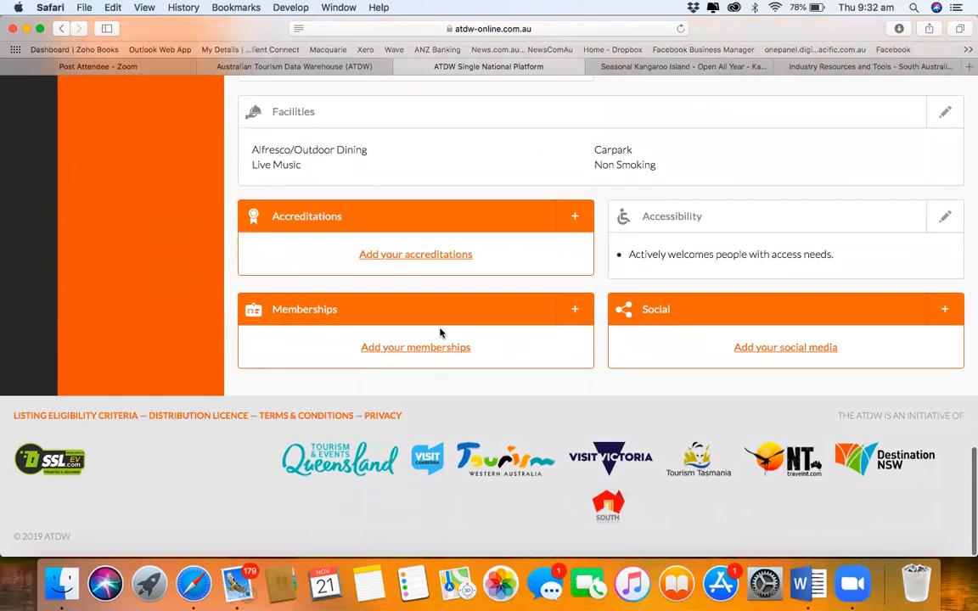
pyautogui.scroll(16, 440, 332)
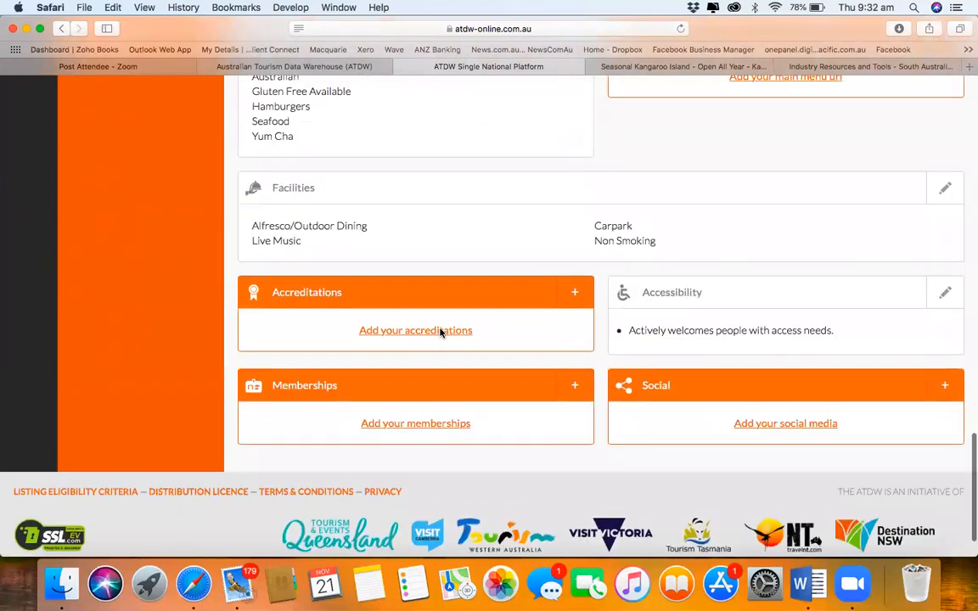
pyautogui.scroll(15, 440, 333)
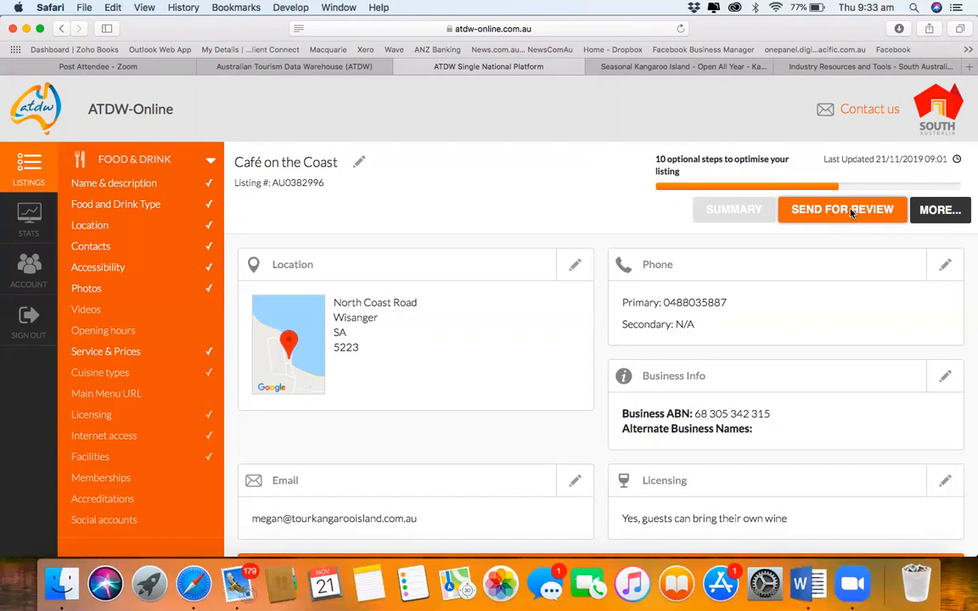
# Step: Send Café on the Coast for review, then start another listing and browse the categories
pyautogui.click(851, 213)
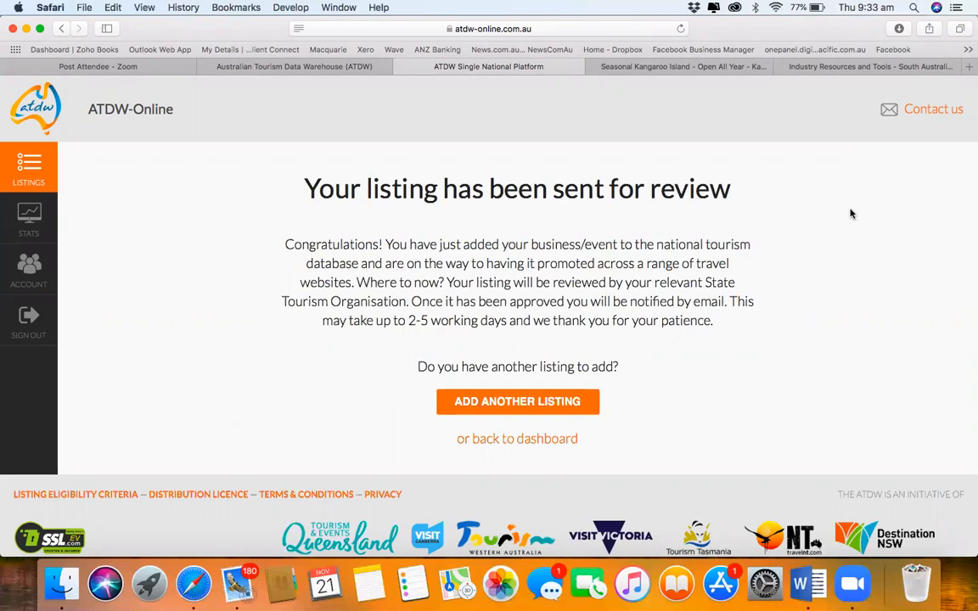
pyautogui.click(570, 401)
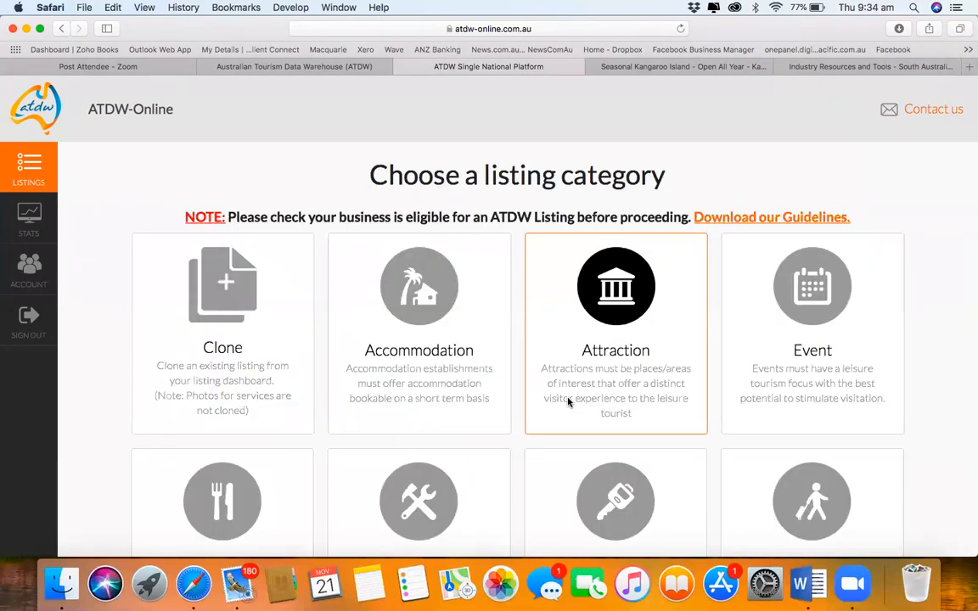
pyautogui.scroll(-5, 569, 402)
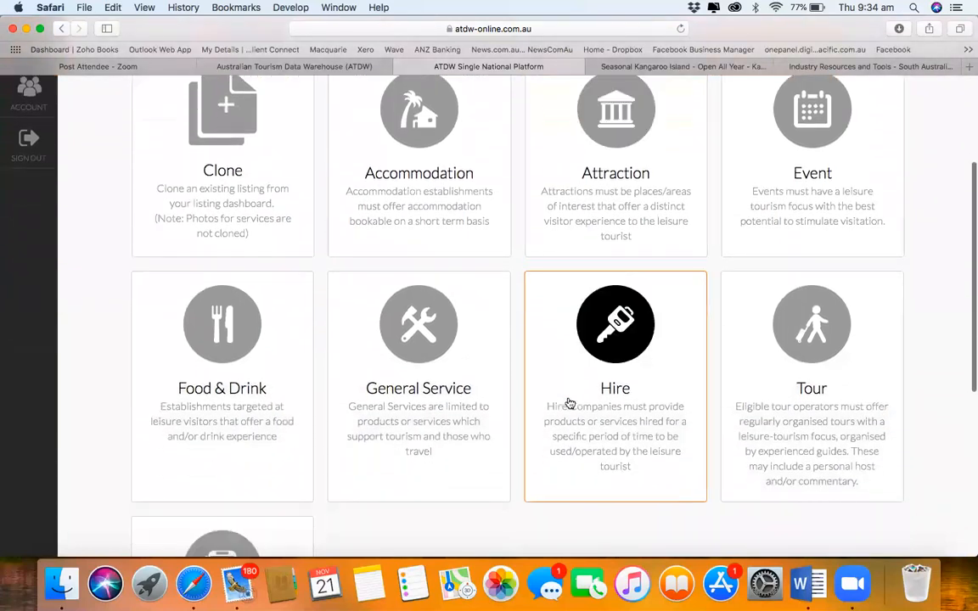
pyautogui.scroll(-1, 570, 405)
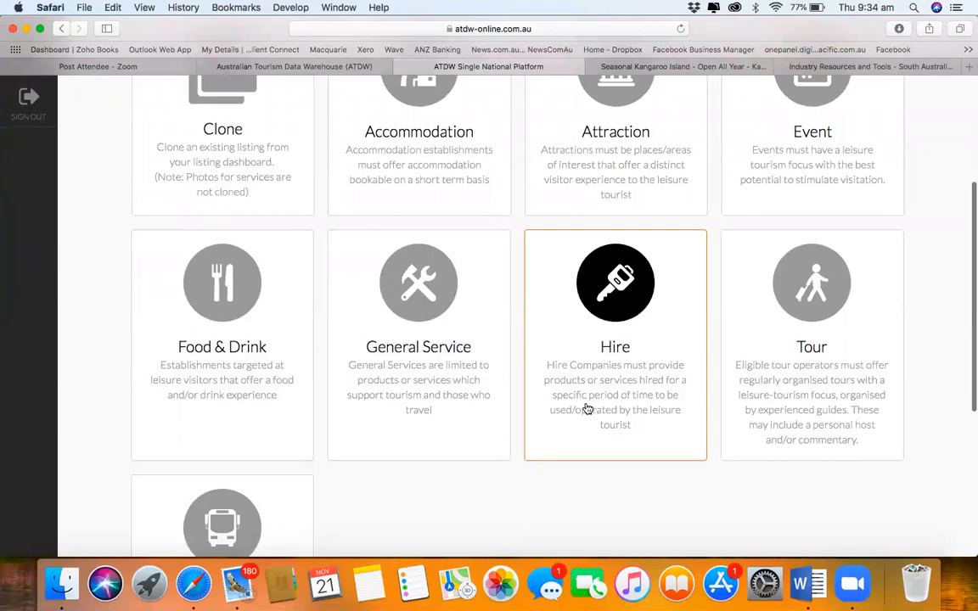
pyautogui.scroll(-1, 595, 410)
pyautogui.scroll(-1, 595, 410)
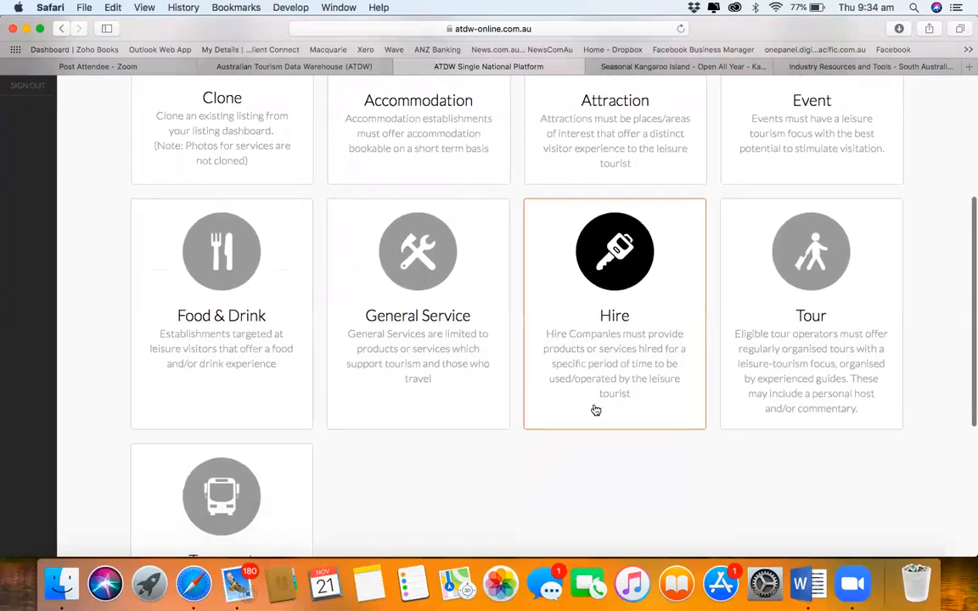
pyautogui.scroll(-1, 595, 410)
pyautogui.scroll(-1, 595, 410)
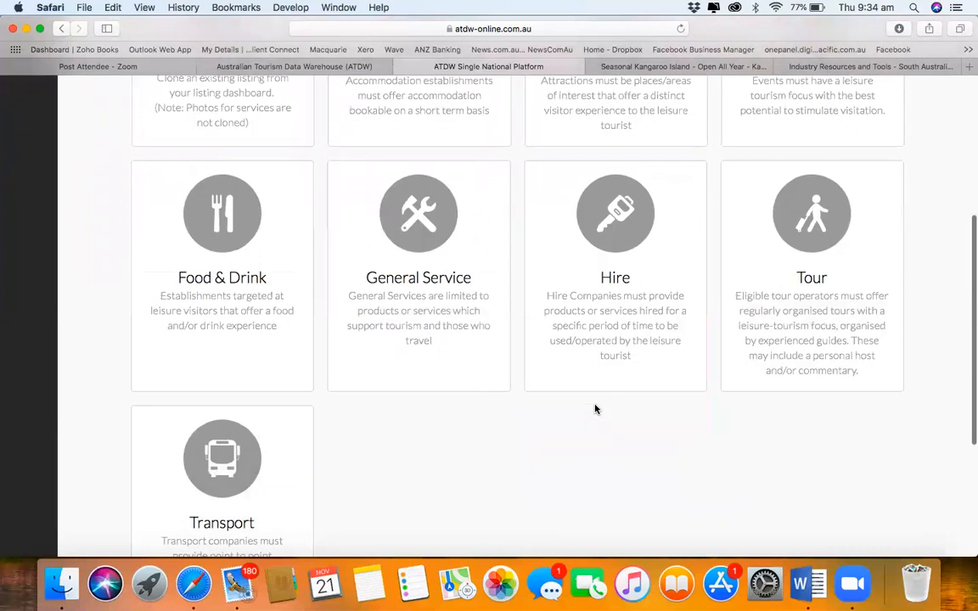
pyautogui.scroll(-1, 760, 343)
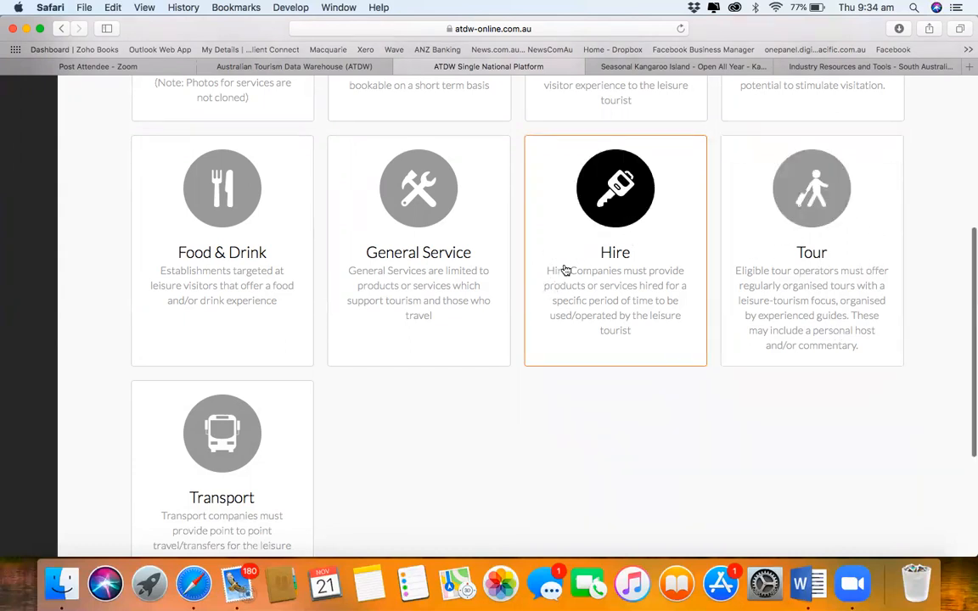
# Step: Create a new Hire listing and scroll its Name & description form to Next Step
pyautogui.scroll(-2, 597, 273)
pyautogui.click(596, 273)
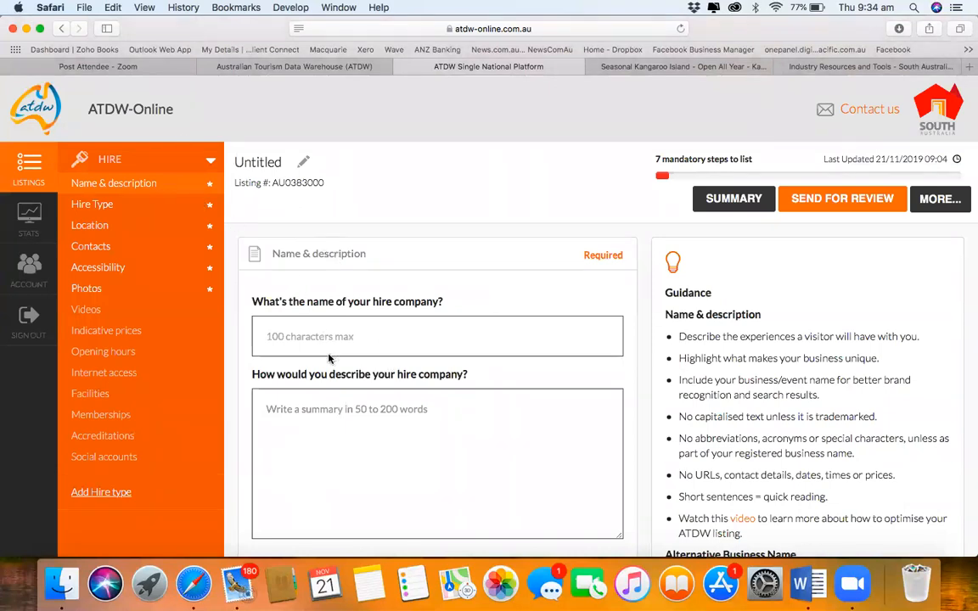
pyautogui.scroll(-5, 330, 358)
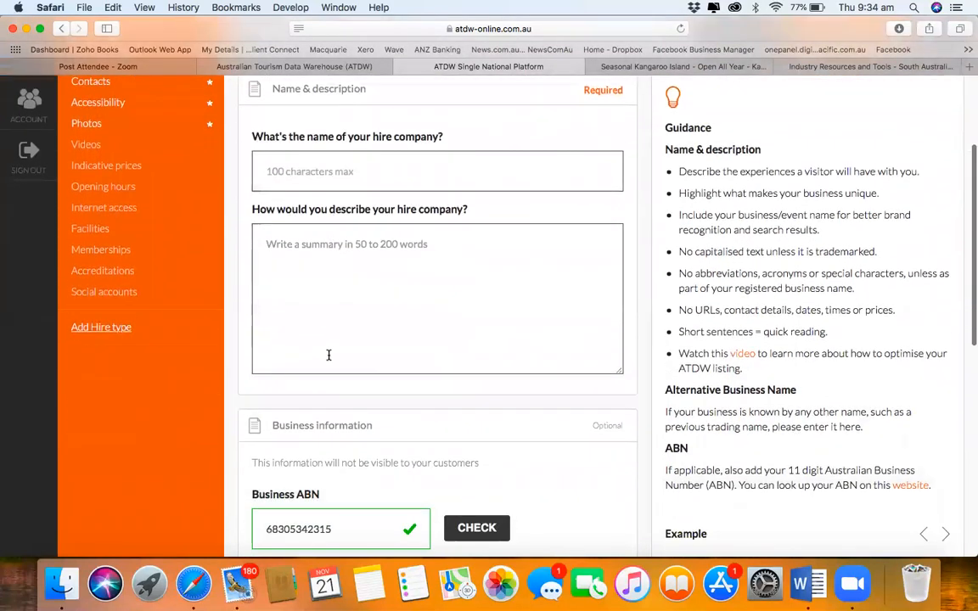
pyautogui.scroll(-8, 329, 355)
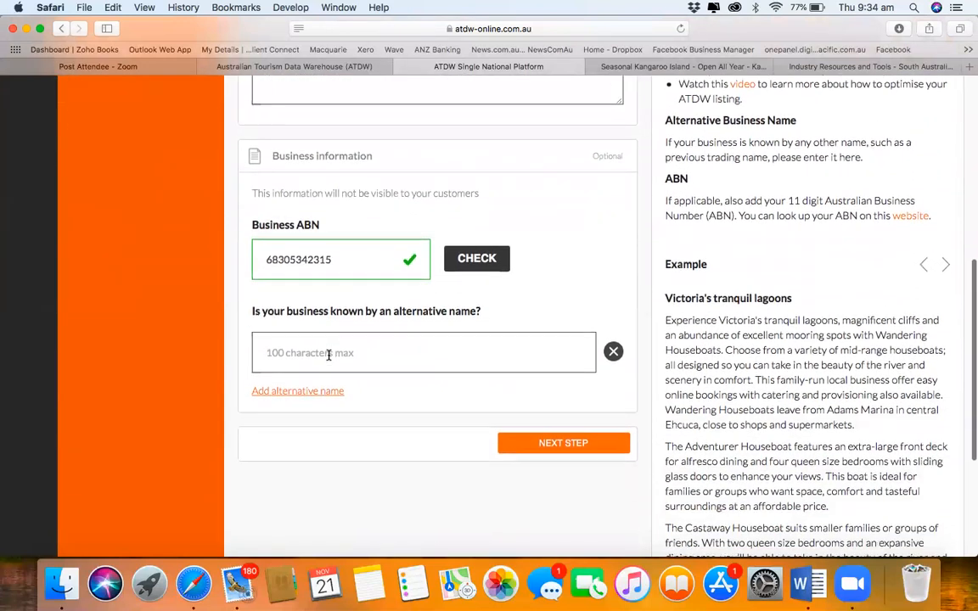
# Step: Select Minibuses and coaches as the hire type and continue to the Location step
pyautogui.click(577, 447)
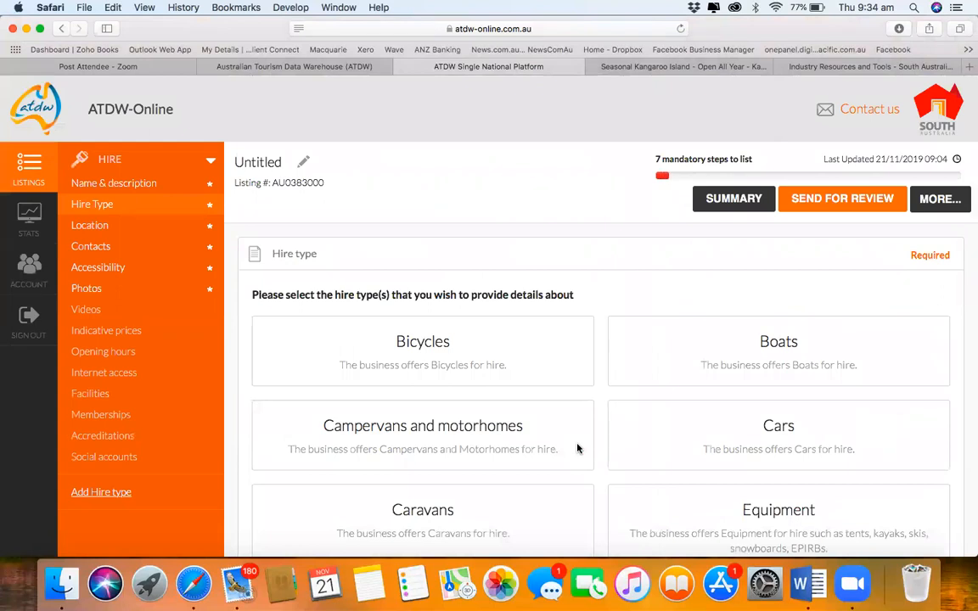
pyautogui.scroll(-3, 577, 447)
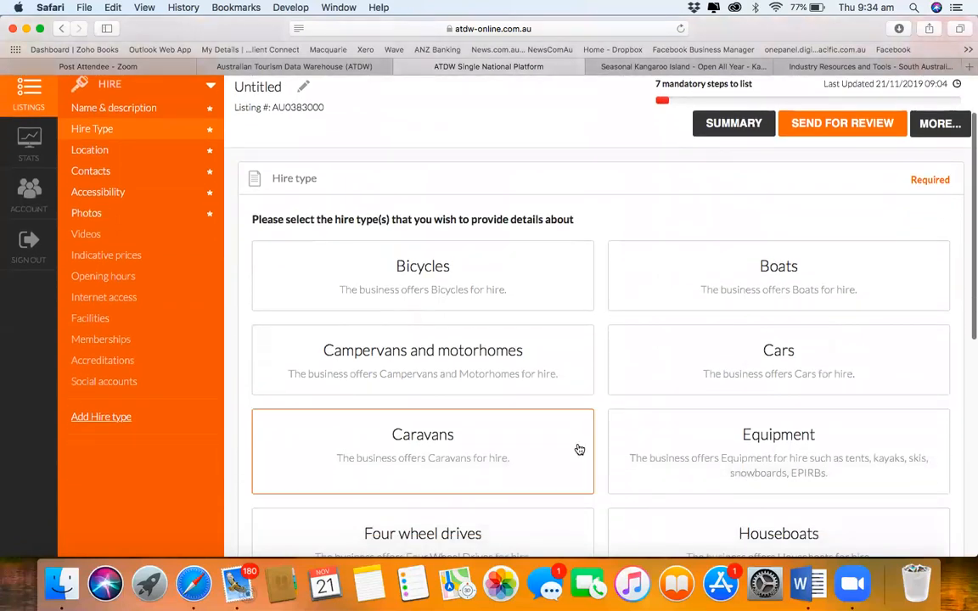
pyautogui.scroll(-3, 578, 449)
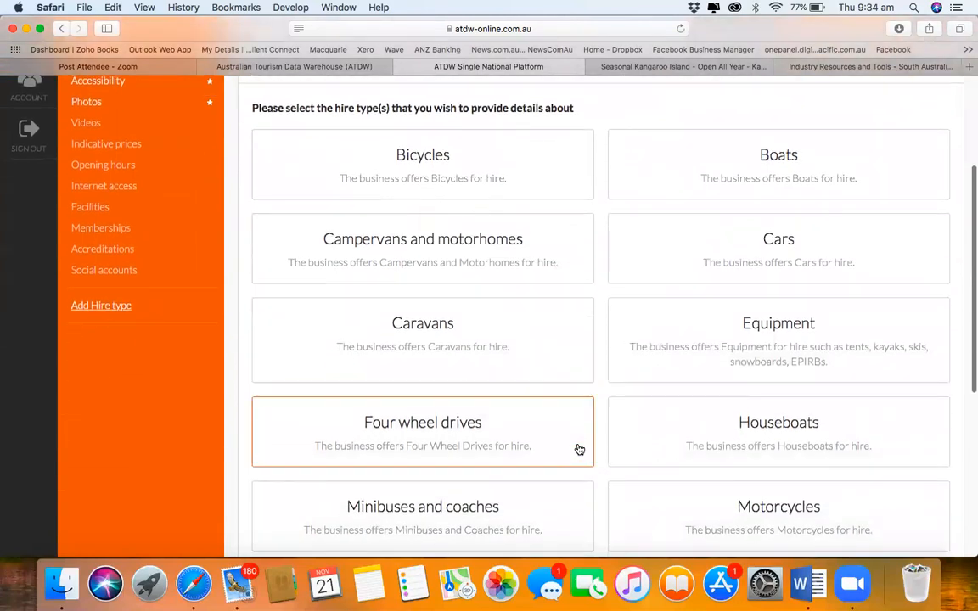
pyautogui.scroll(-3, 580, 449)
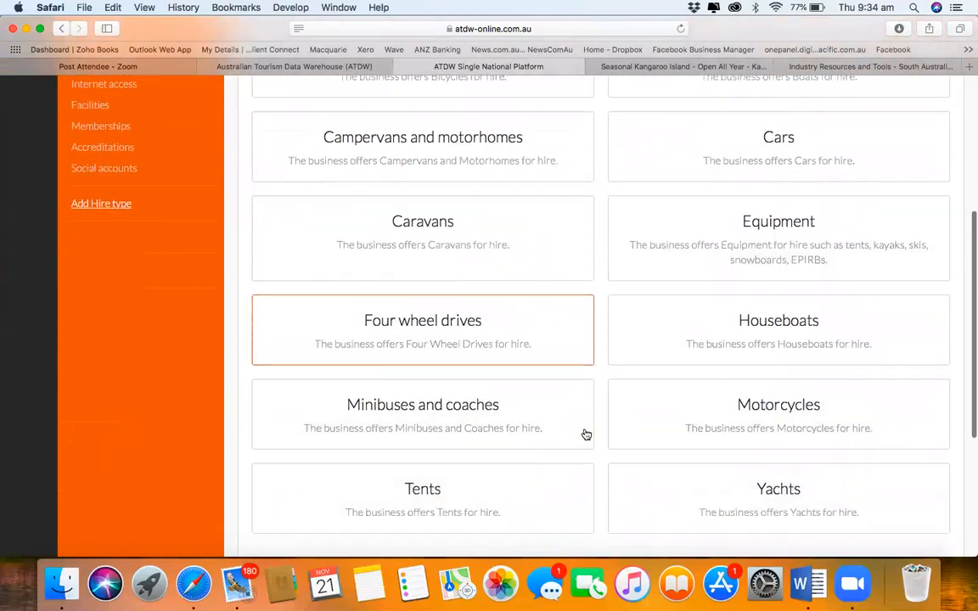
pyautogui.scroll(-2, 584, 433)
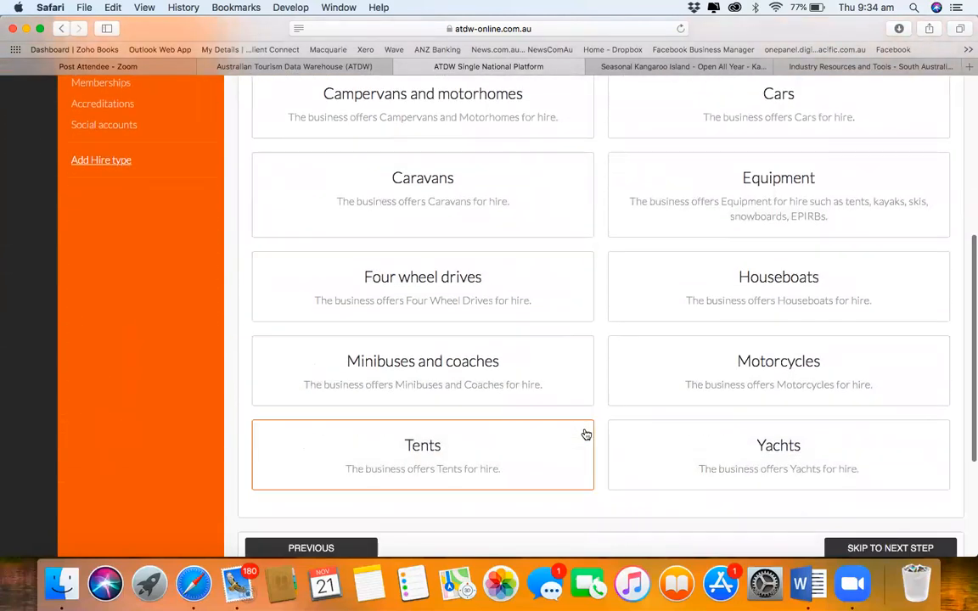
pyautogui.click(533, 386)
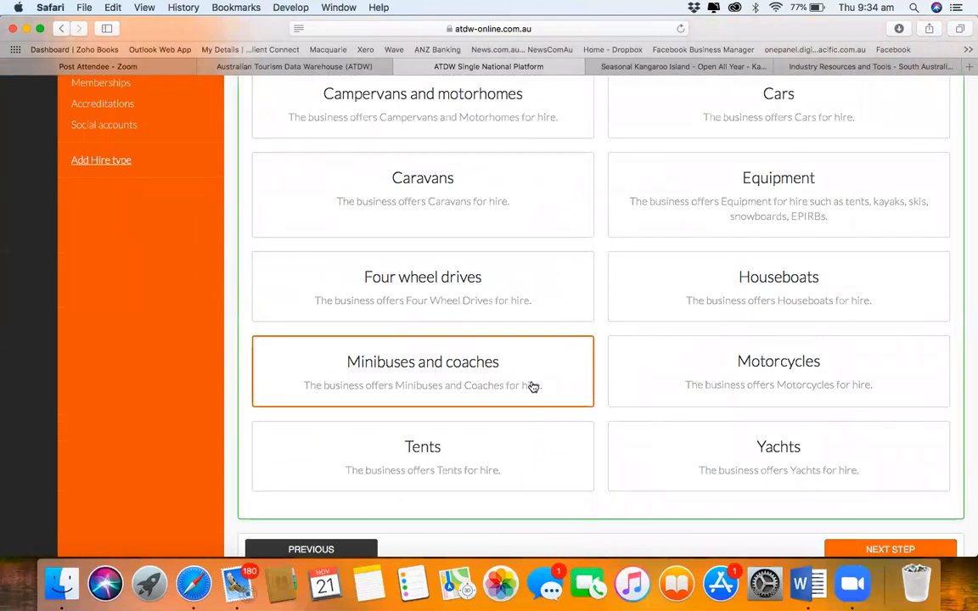
pyautogui.scroll(5, 725, 272)
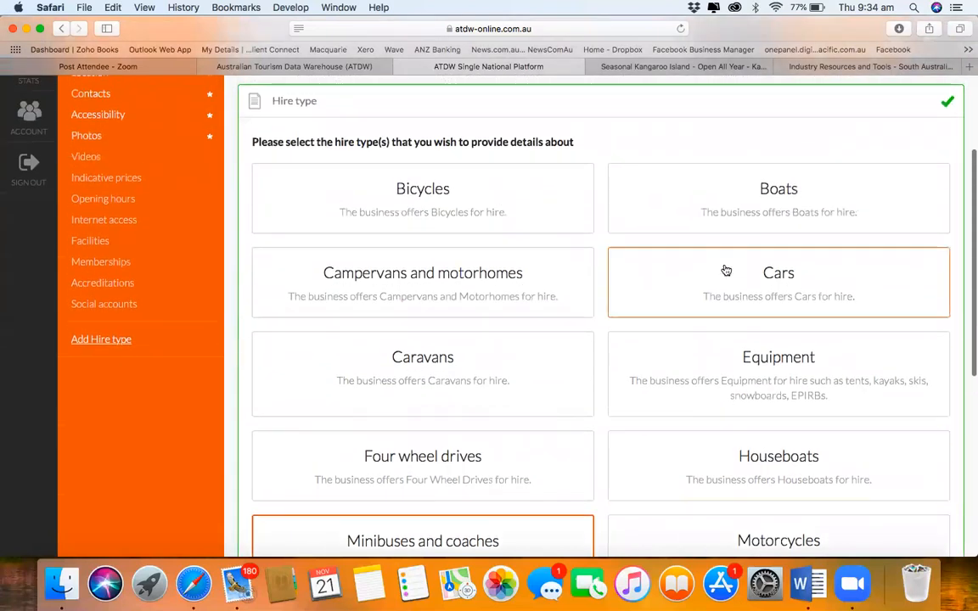
pyautogui.scroll(-3, 726, 270)
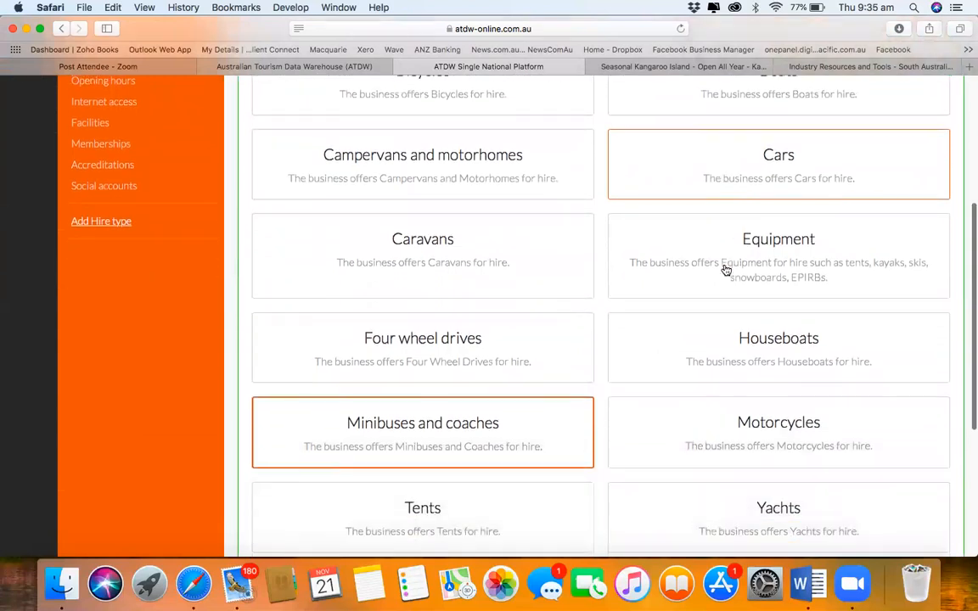
pyautogui.scroll(-6, 725, 270)
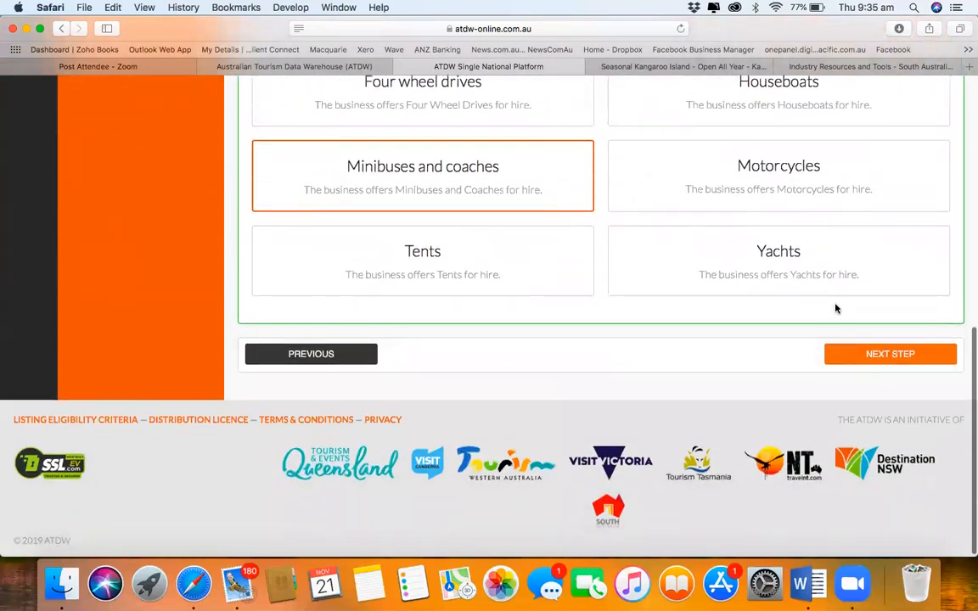
pyautogui.click(868, 355)
pyautogui.scroll(-6, 602, 421)
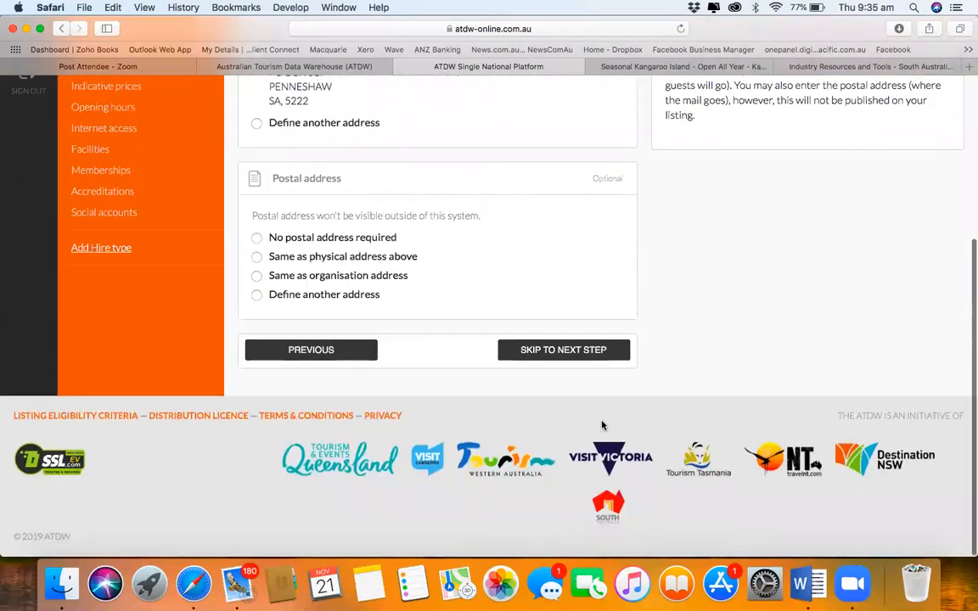
pyautogui.scroll(4, 602, 425)
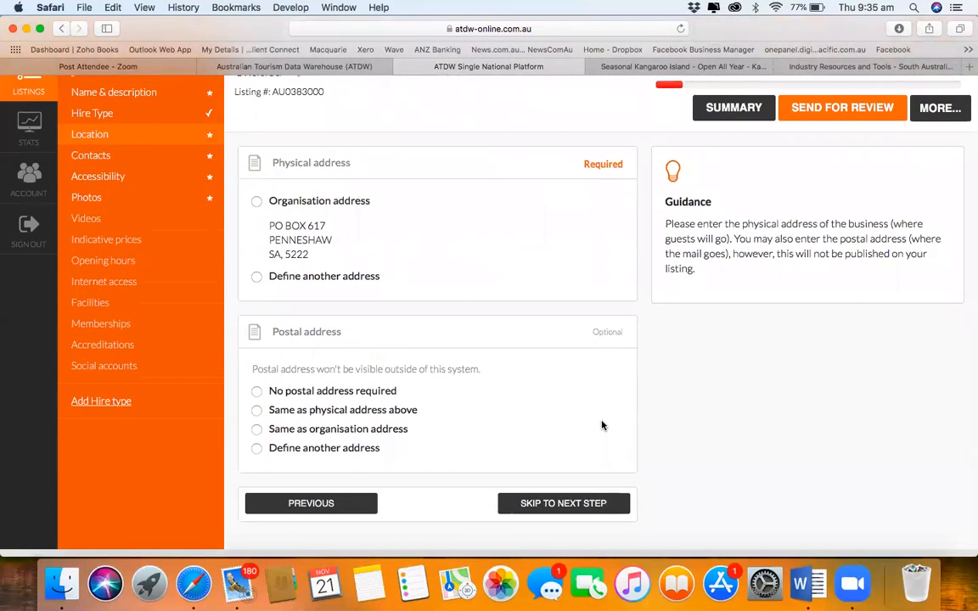
pyautogui.scroll(3, 330, 273)
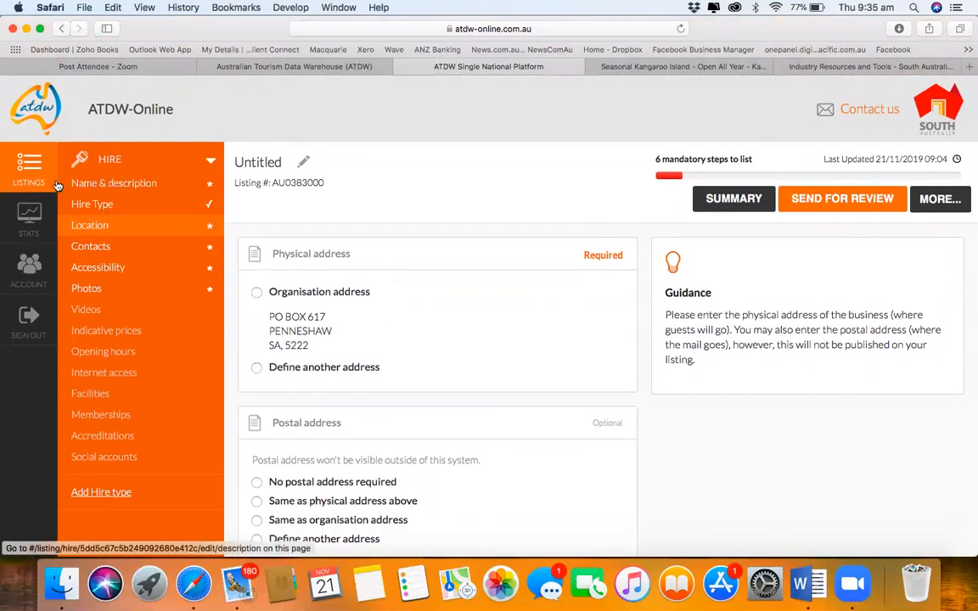
# Step: Go from the Account page back to Listings and review the untitled Hire draft and Café on the Coast
pyautogui.click(31, 280)
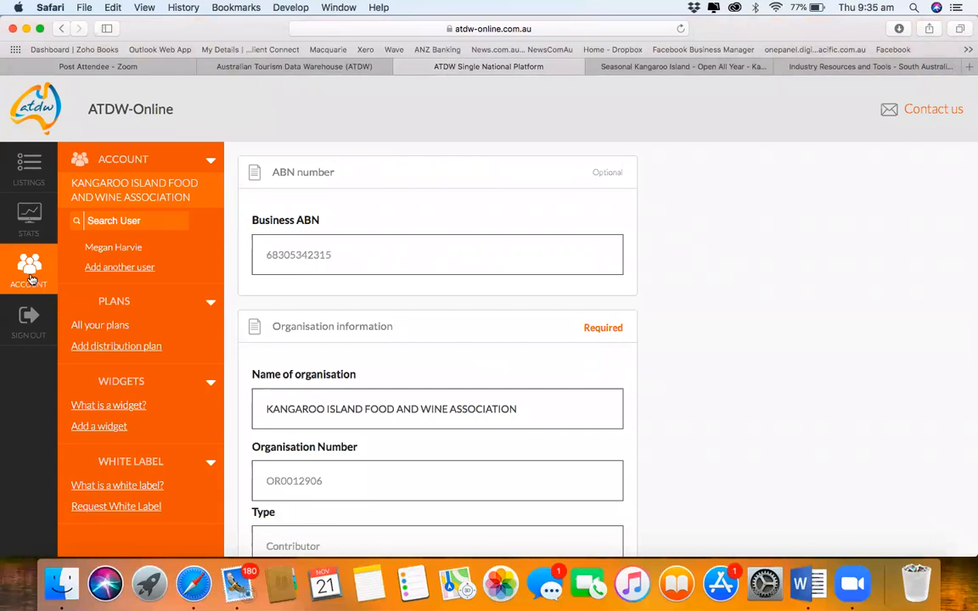
pyautogui.click(31, 170)
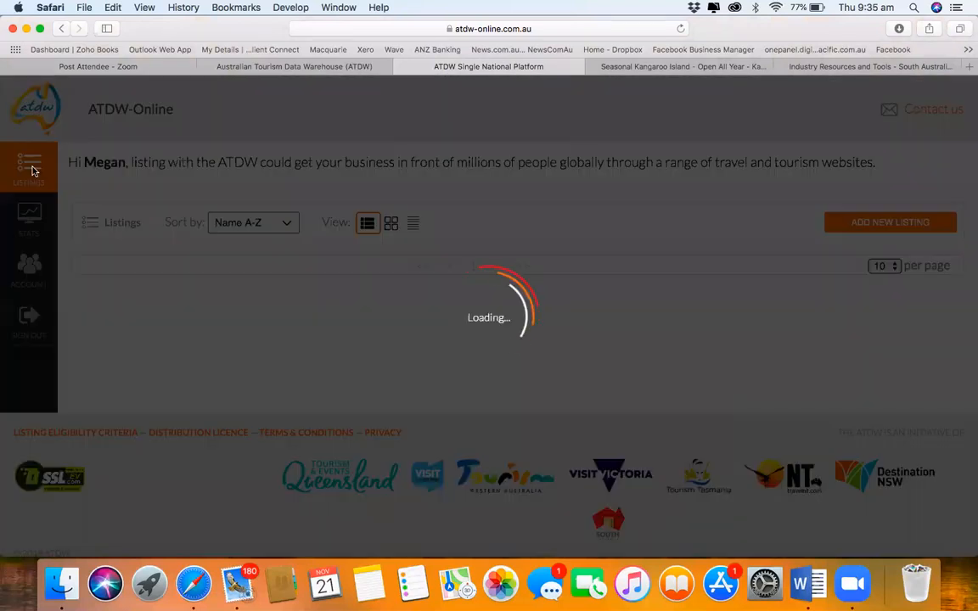
pyautogui.scroll(-3, 429, 404)
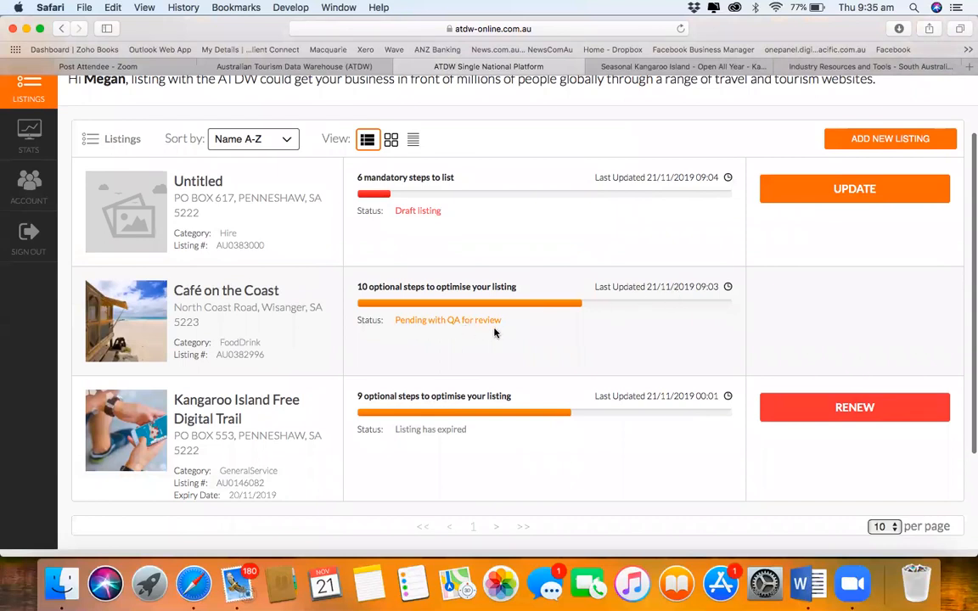
pyautogui.scroll(1, 495, 331)
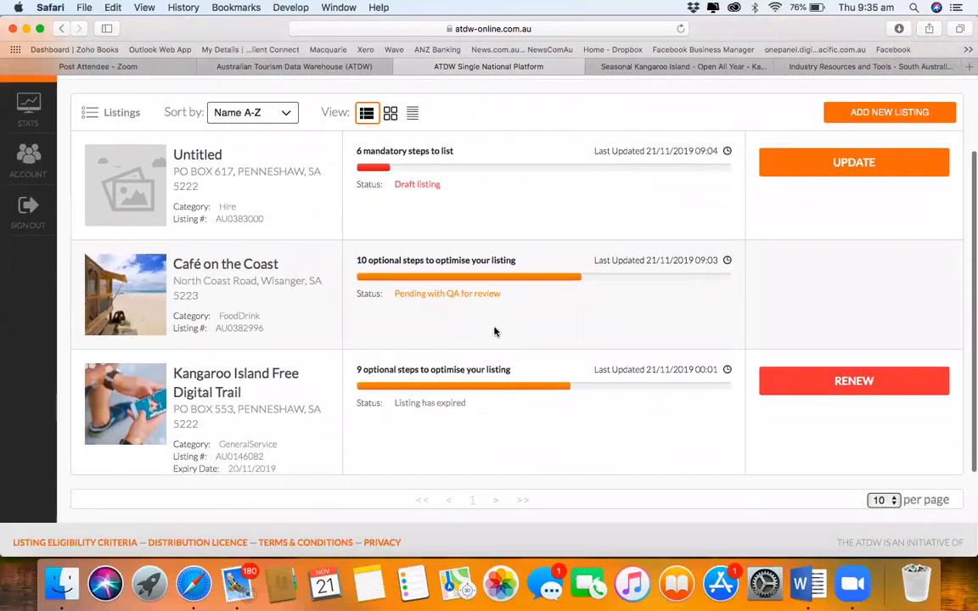
pyautogui.scroll(2, 407, 193)
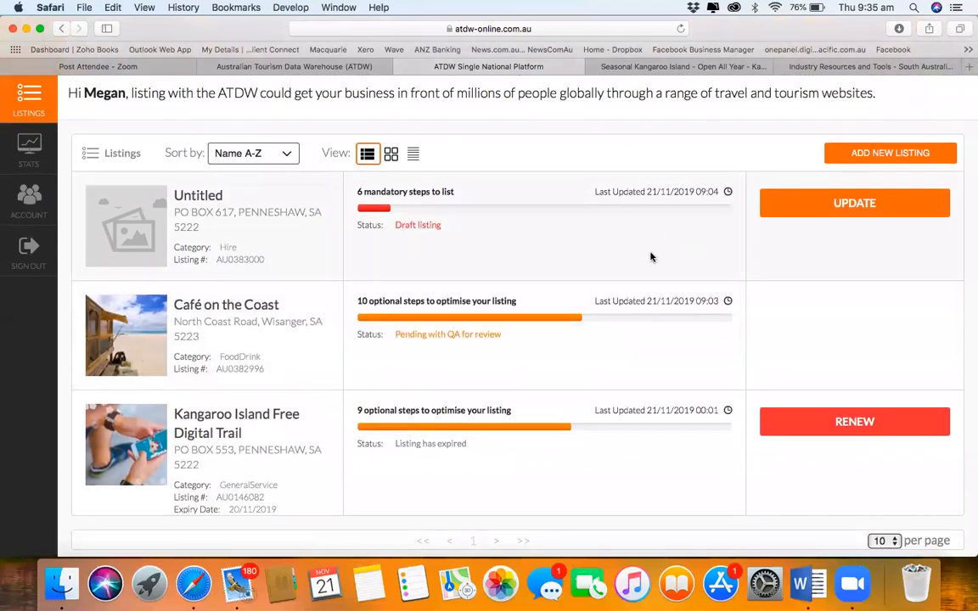
pyautogui.scroll(-3, 651, 257)
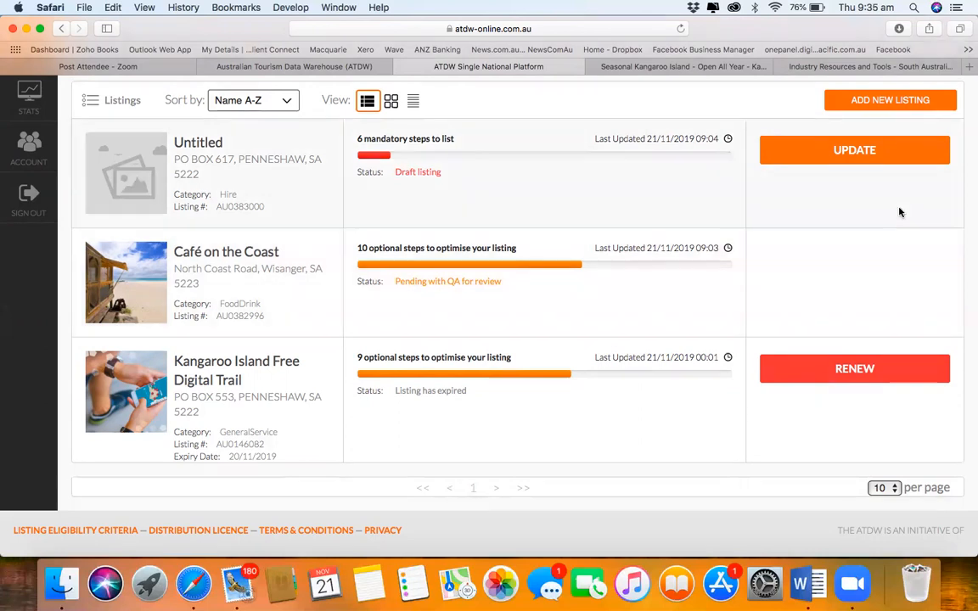
# Step: Add a new Accommodation listing and go to its Accommodation Type step
pyautogui.click(907, 100)
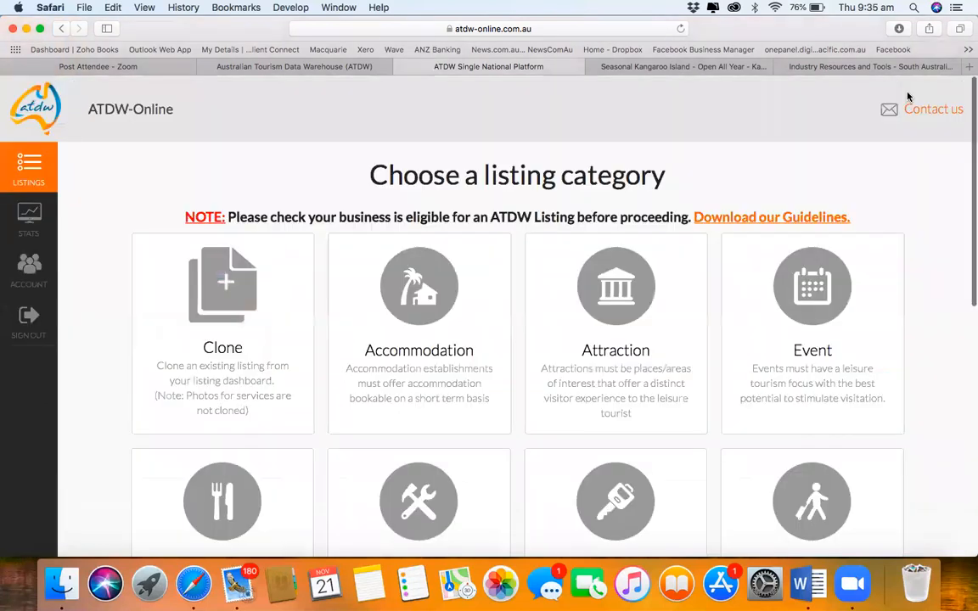
pyautogui.click(456, 328)
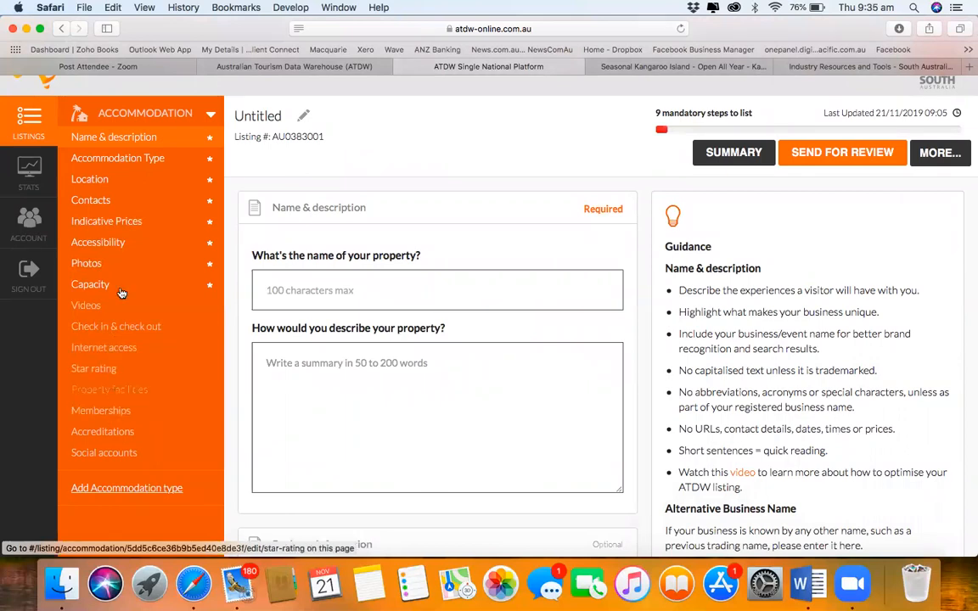
pyautogui.click(111, 161)
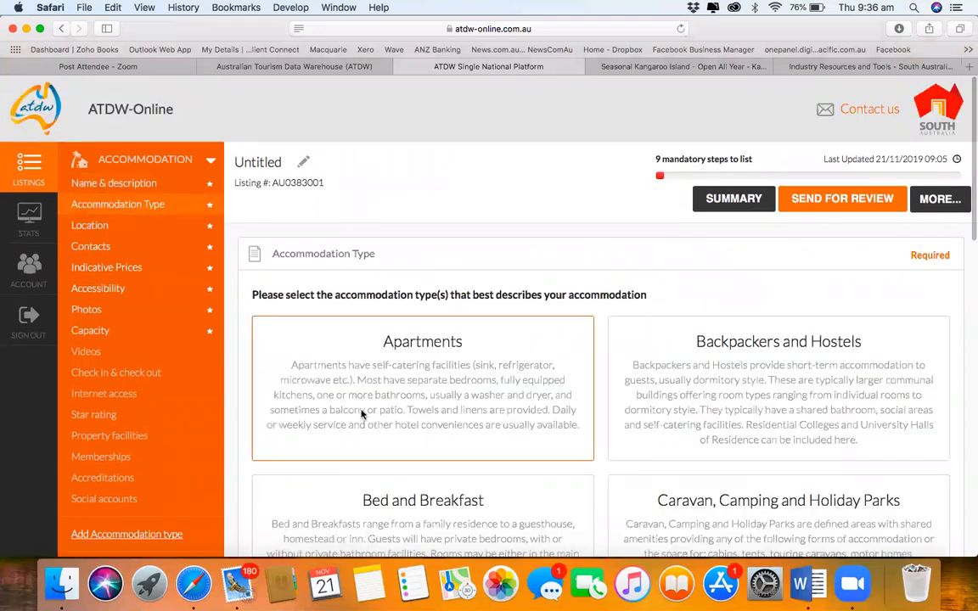
pyautogui.scroll(-3, 361, 414)
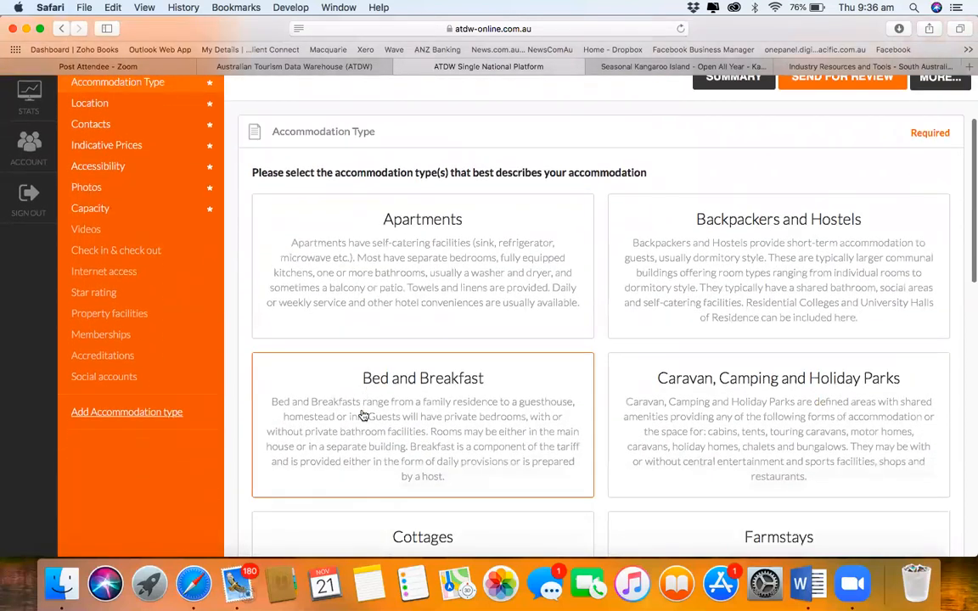
# Step: Add two accommodation types to the draft: Apartments first, then Cottages
pyautogui.click(169, 415)
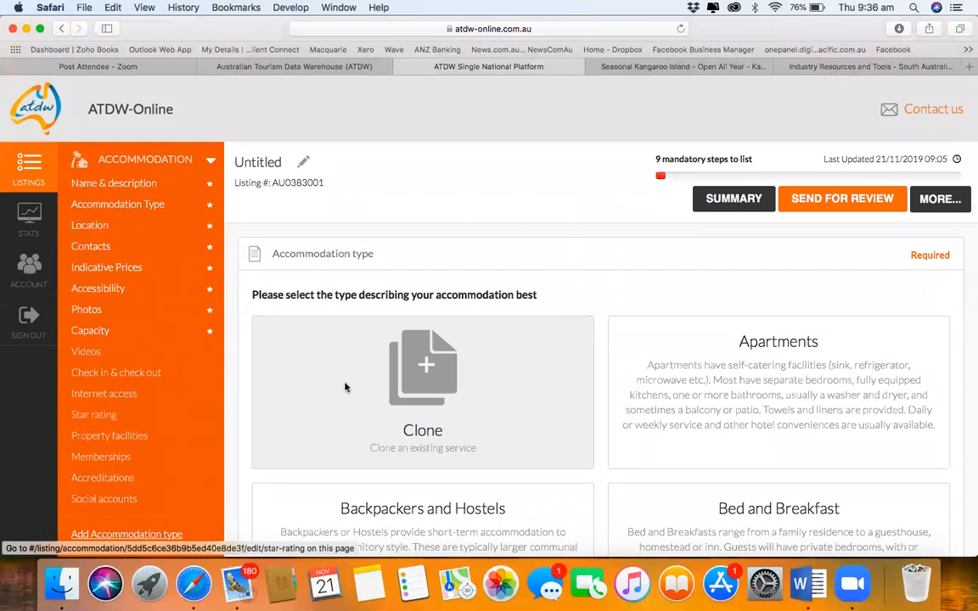
pyautogui.scroll(-3, 345, 386)
pyautogui.click(789, 258)
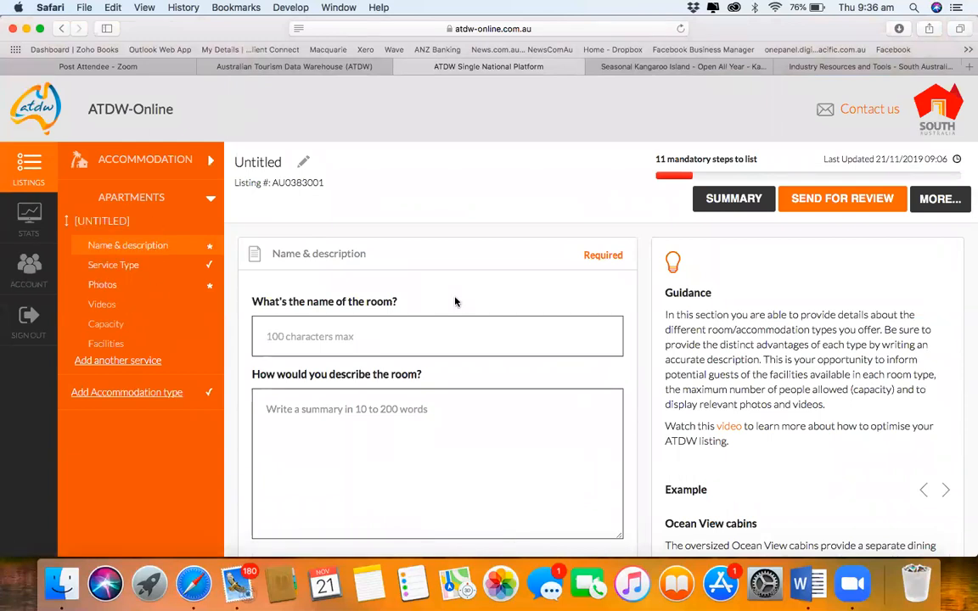
pyautogui.scroll(-2, 455, 302)
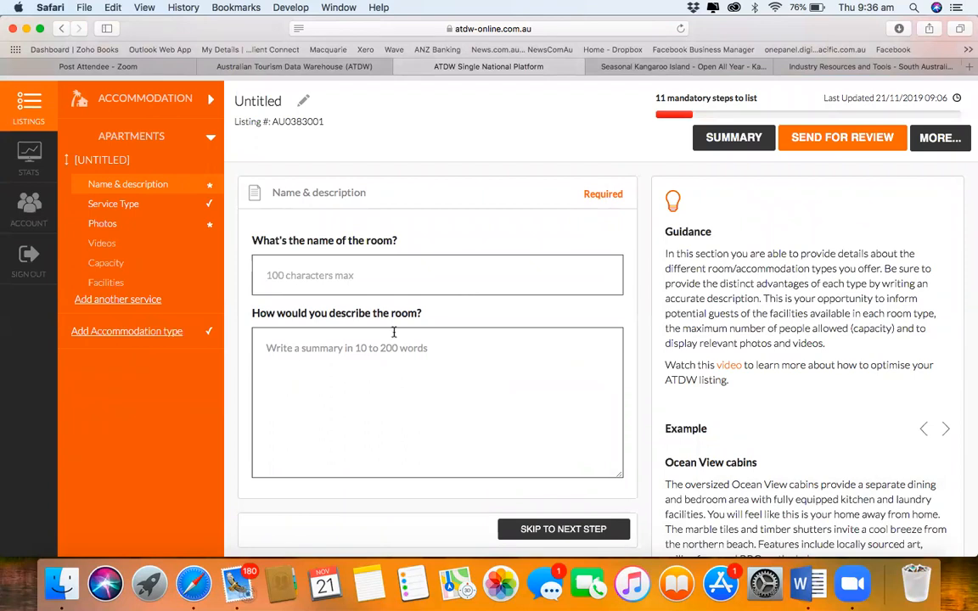
pyautogui.click(171, 338)
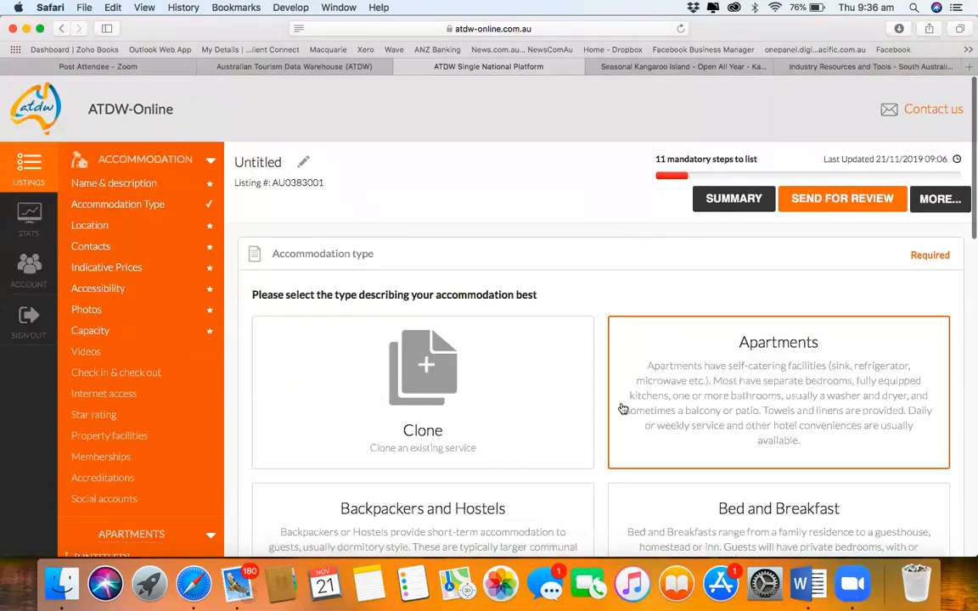
pyautogui.scroll(-5, 561, 365)
pyautogui.scroll(-8, 622, 409)
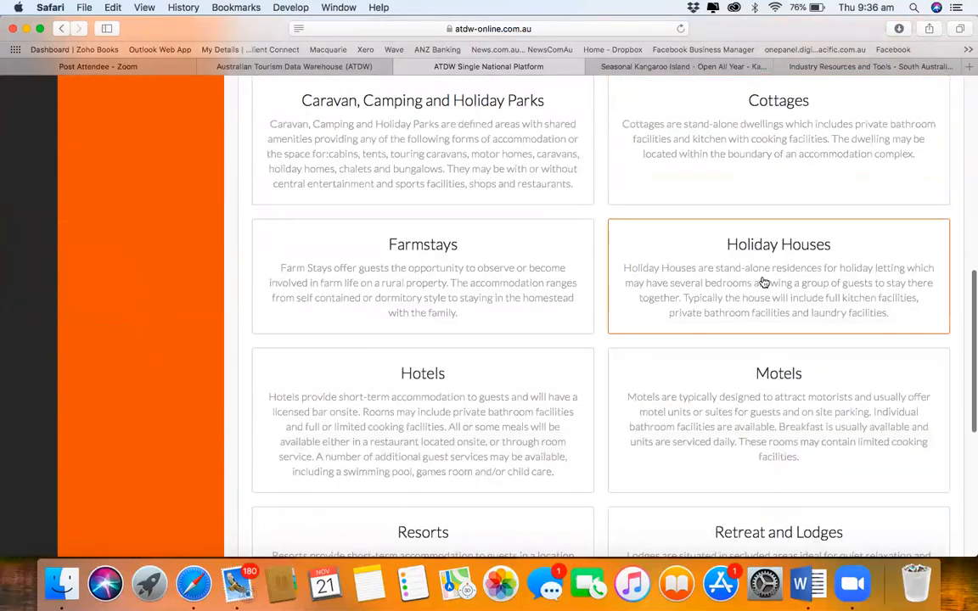
pyautogui.click(751, 147)
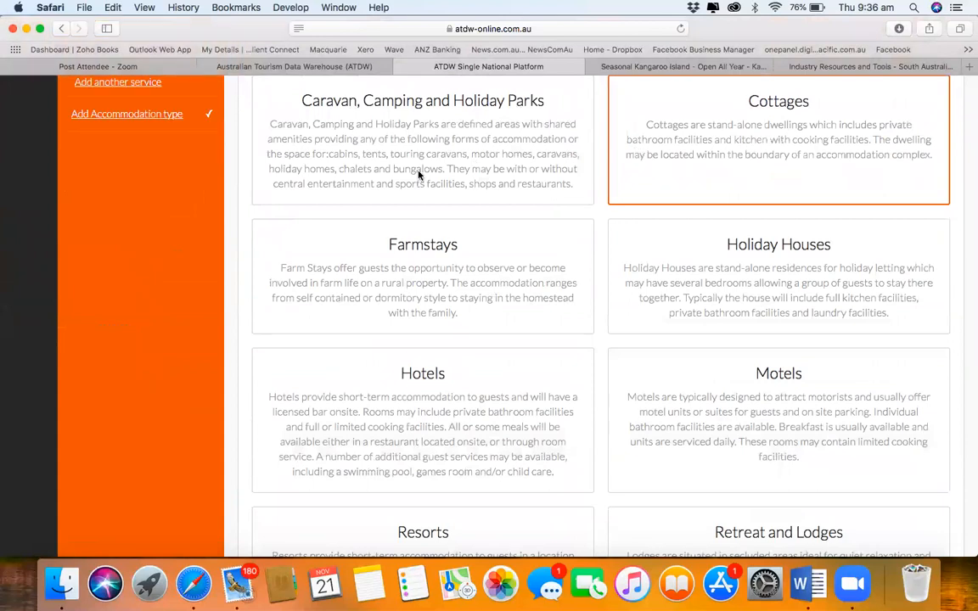
pyautogui.scroll(2, 305, 251)
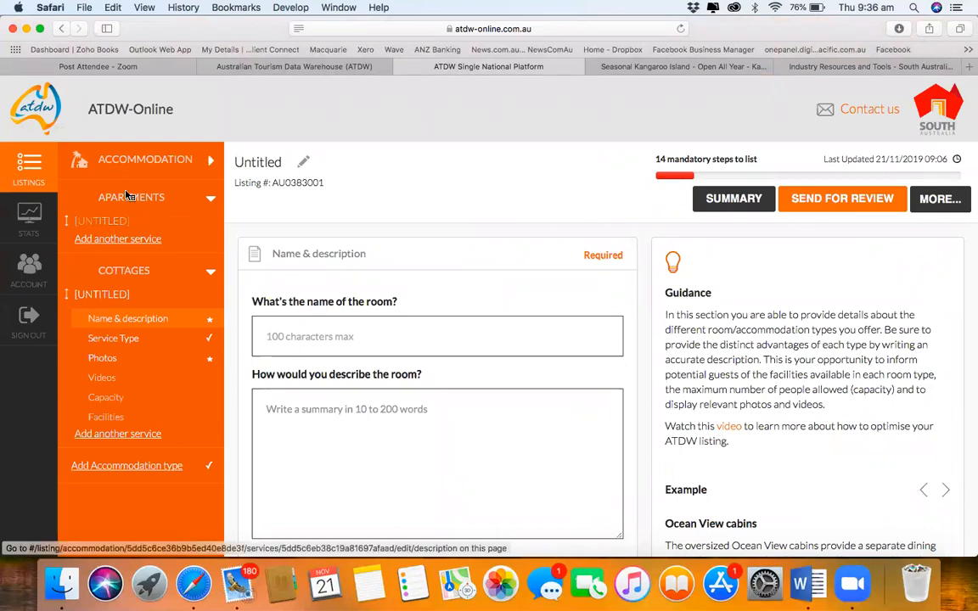
# Step: Expand the ACCOMMODATION sidebar heading and scroll through its setup steps beside the Cottages form
pyautogui.click(160, 163)
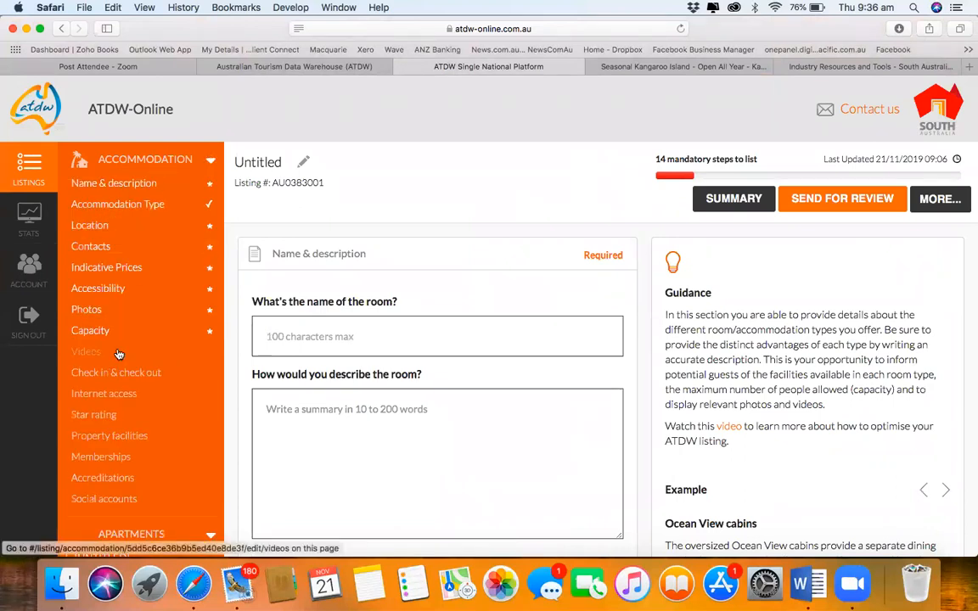
pyautogui.scroll(-3, 118, 355)
pyautogui.scroll(-2, 119, 354)
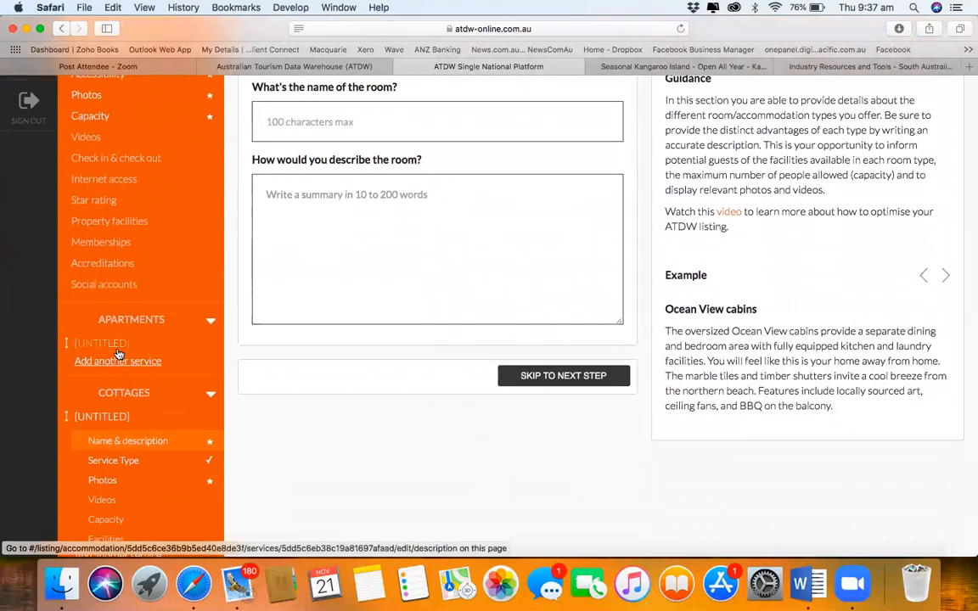
pyautogui.scroll(-3, 119, 355)
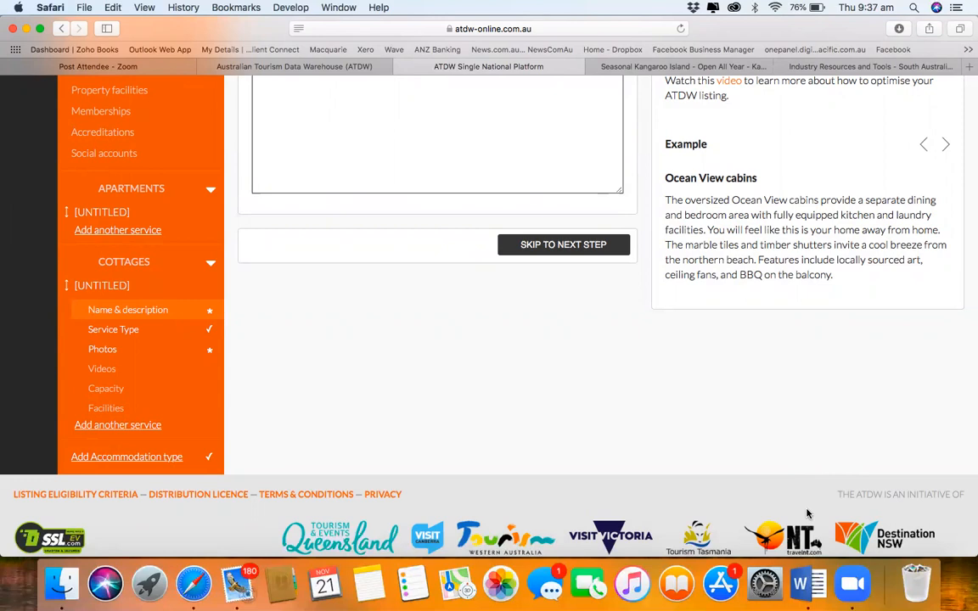
pyautogui.scroll(2, 624, 254)
pyautogui.scroll(3, 624, 255)
pyautogui.scroll(-5, 625, 254)
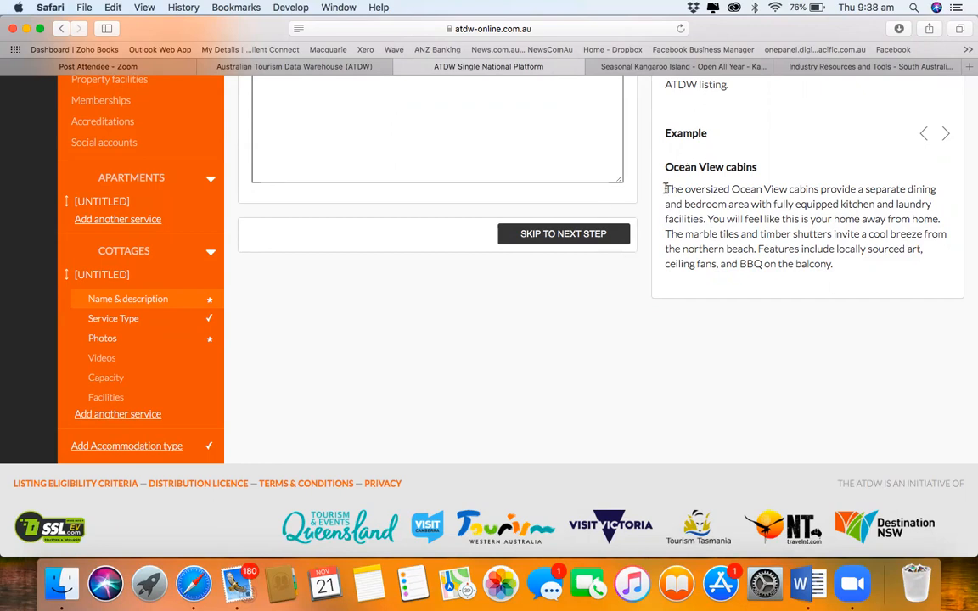
pyautogui.scroll(5, 666, 189)
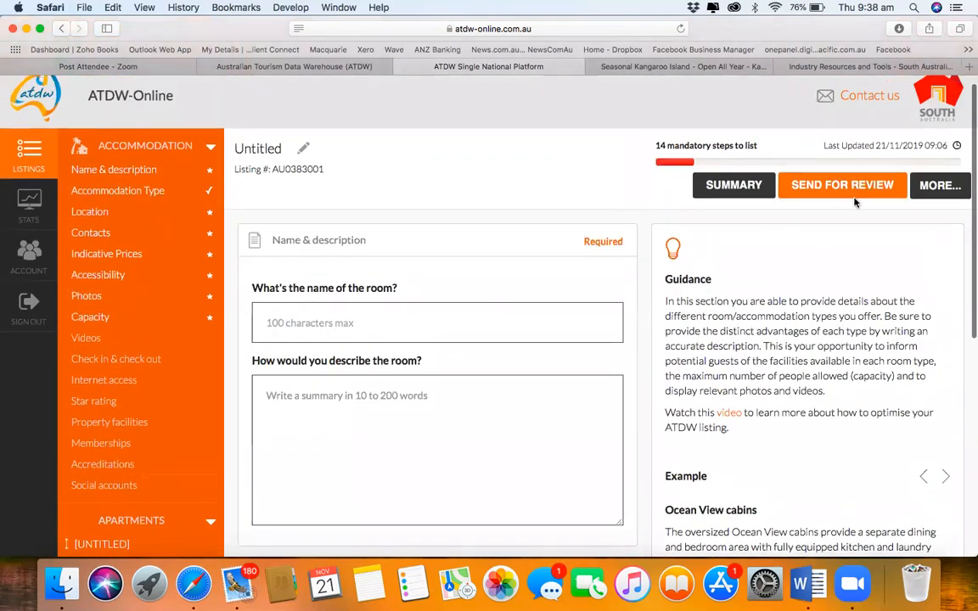